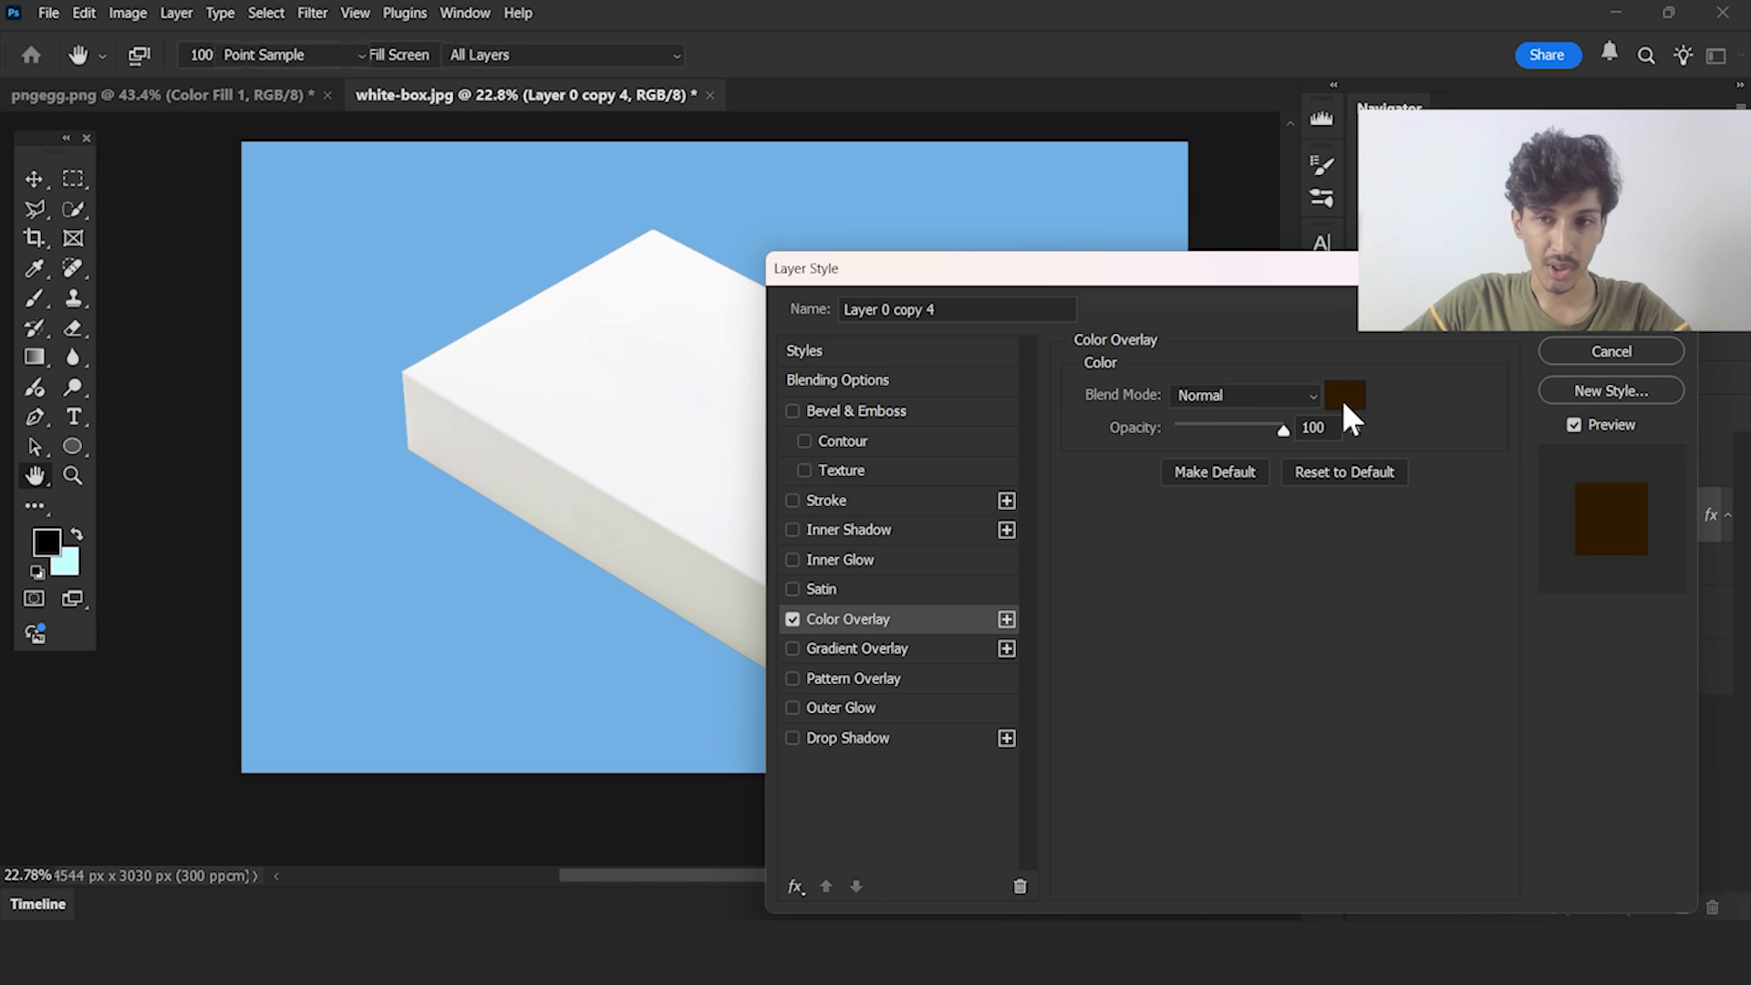
Set the Color Overlay of Layer 0 copy 4 to black and move that layer straight down below the box
click(1565, 345)
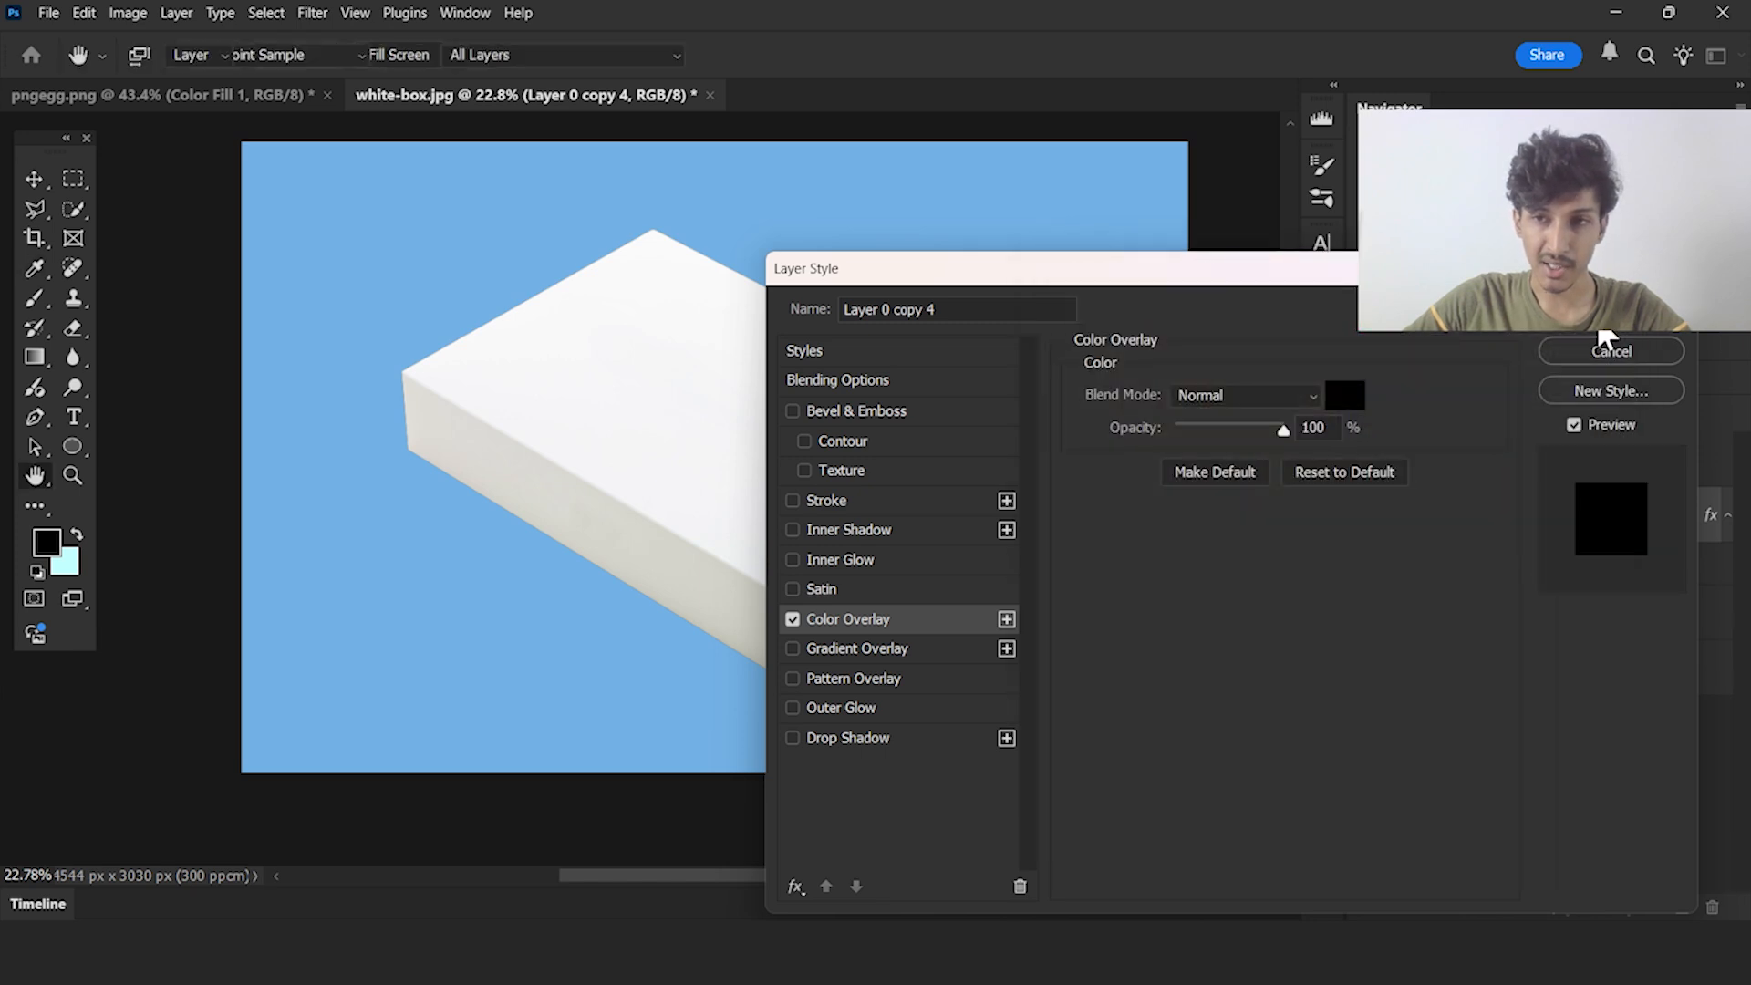
click(1599, 320)
drag(929, 466, 927, 517)
click(1409, 707)
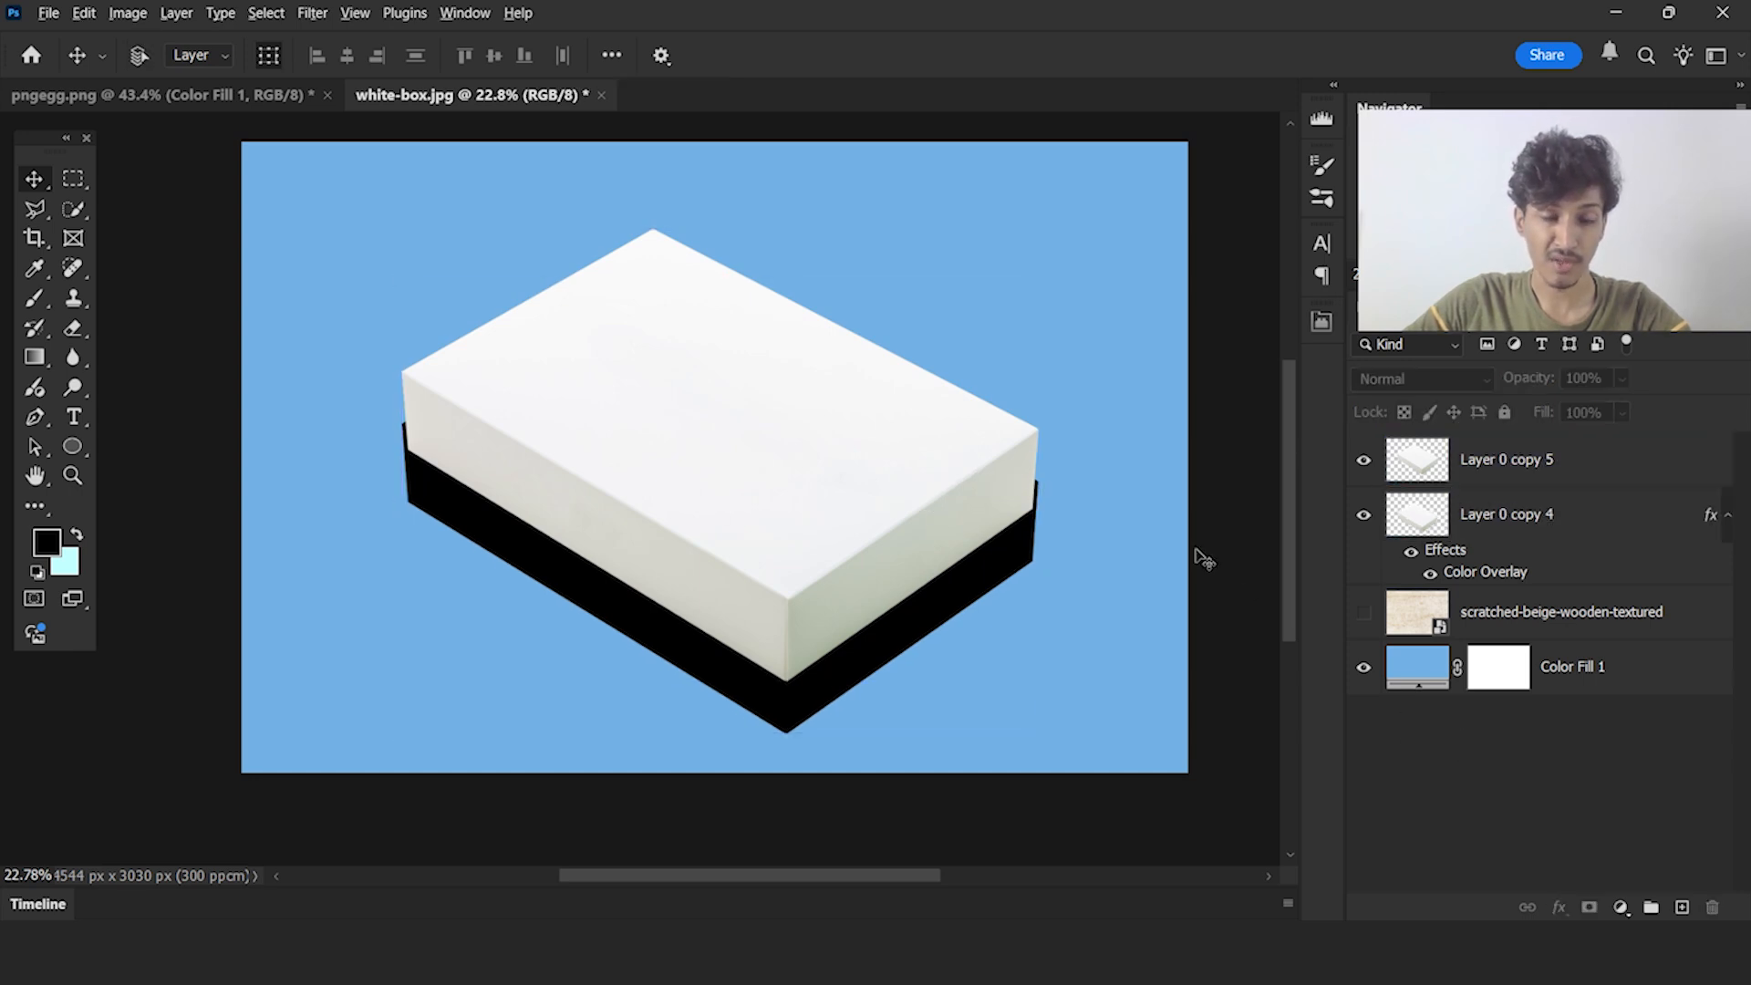
key(ctrl+alt+g)
mouse_move(856, 98)
mouse_down()
mouse_move(801, 199)
mouse_move(844, 210)
mouse_up()
mouse_move(879, 167)
mouse_down()
mouse_move(880, 196)
mouse_move(923, 168)
mouse_up()
drag(926, 155, 929, 169)
mouse_move(821, 212)
mouse_down()
mouse_move(758, 438)
mouse_move(743, 406)
mouse_up()
drag(801, 408, 758, 436)
mouse_move(496, 469)
mouse_down()
mouse_move(780, 617)
mouse_move(982, 514)
mouse_up()
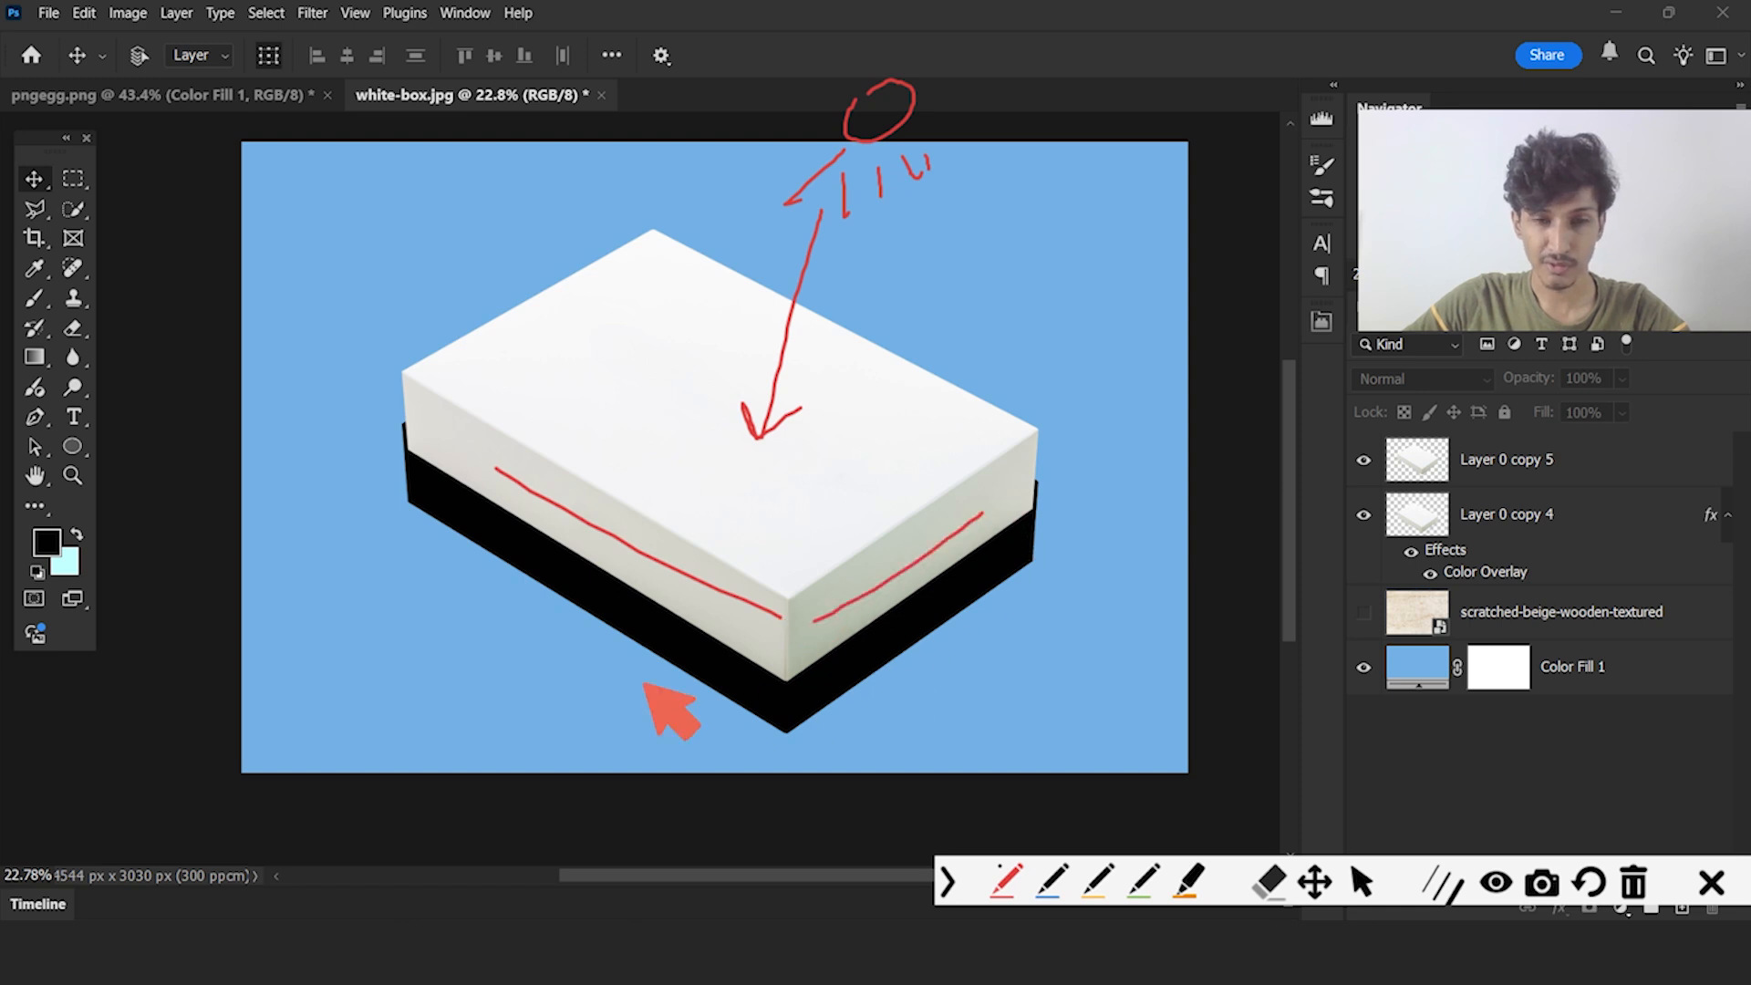
mouse_move(437, 484)
mouse_down()
mouse_move(430, 591)
mouse_move(894, 670)
mouse_up()
click(1714, 889)
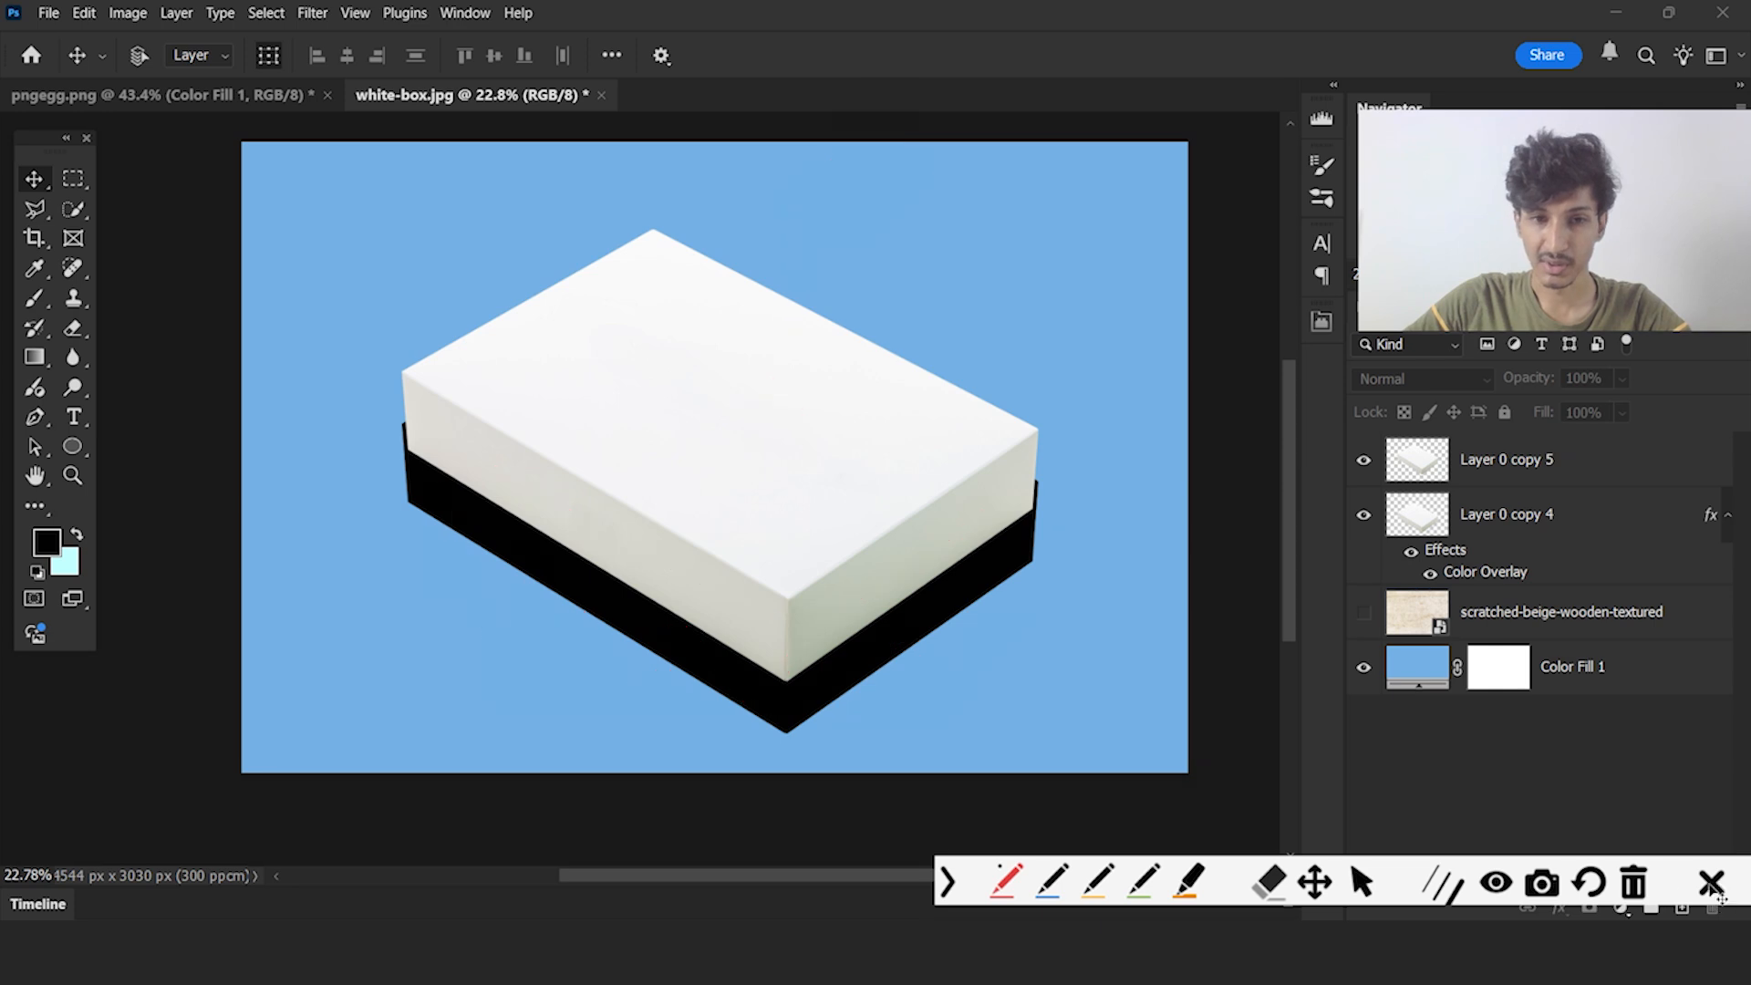
Apply a Motion Blur to Layer 0 copy 4 with an angle of -90° and a distance of 302 pixels
click(989, 555)
click(1555, 525)
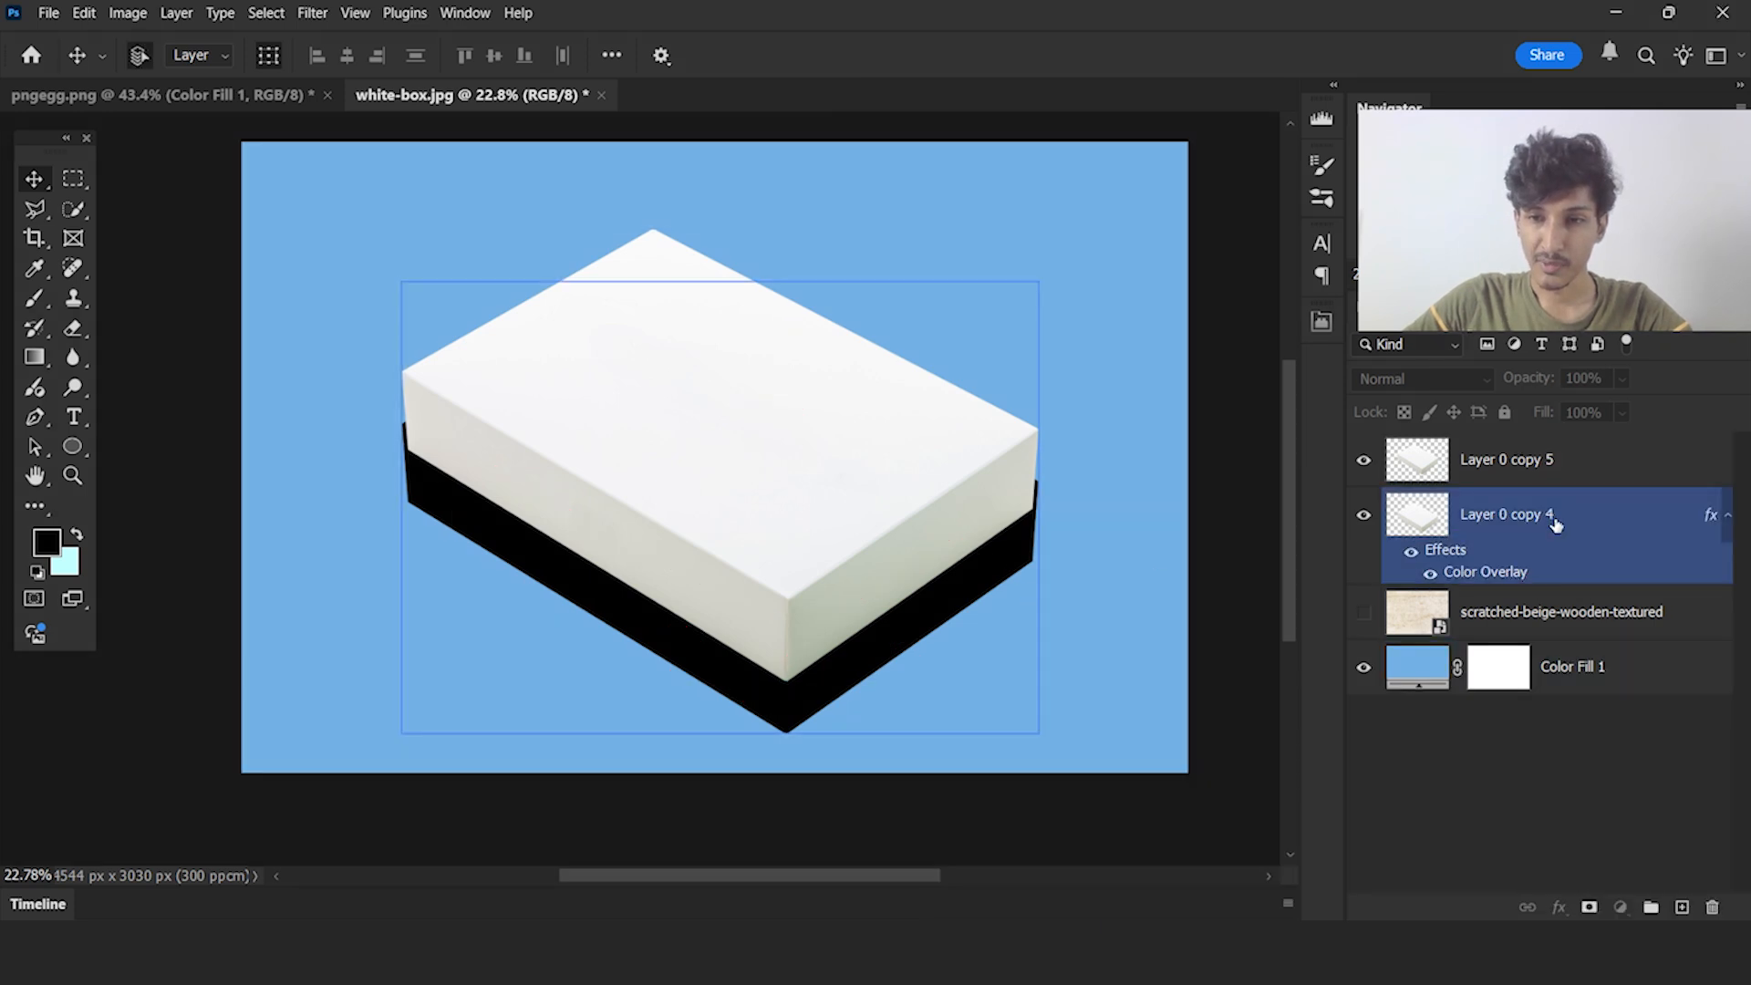
click(303, 11)
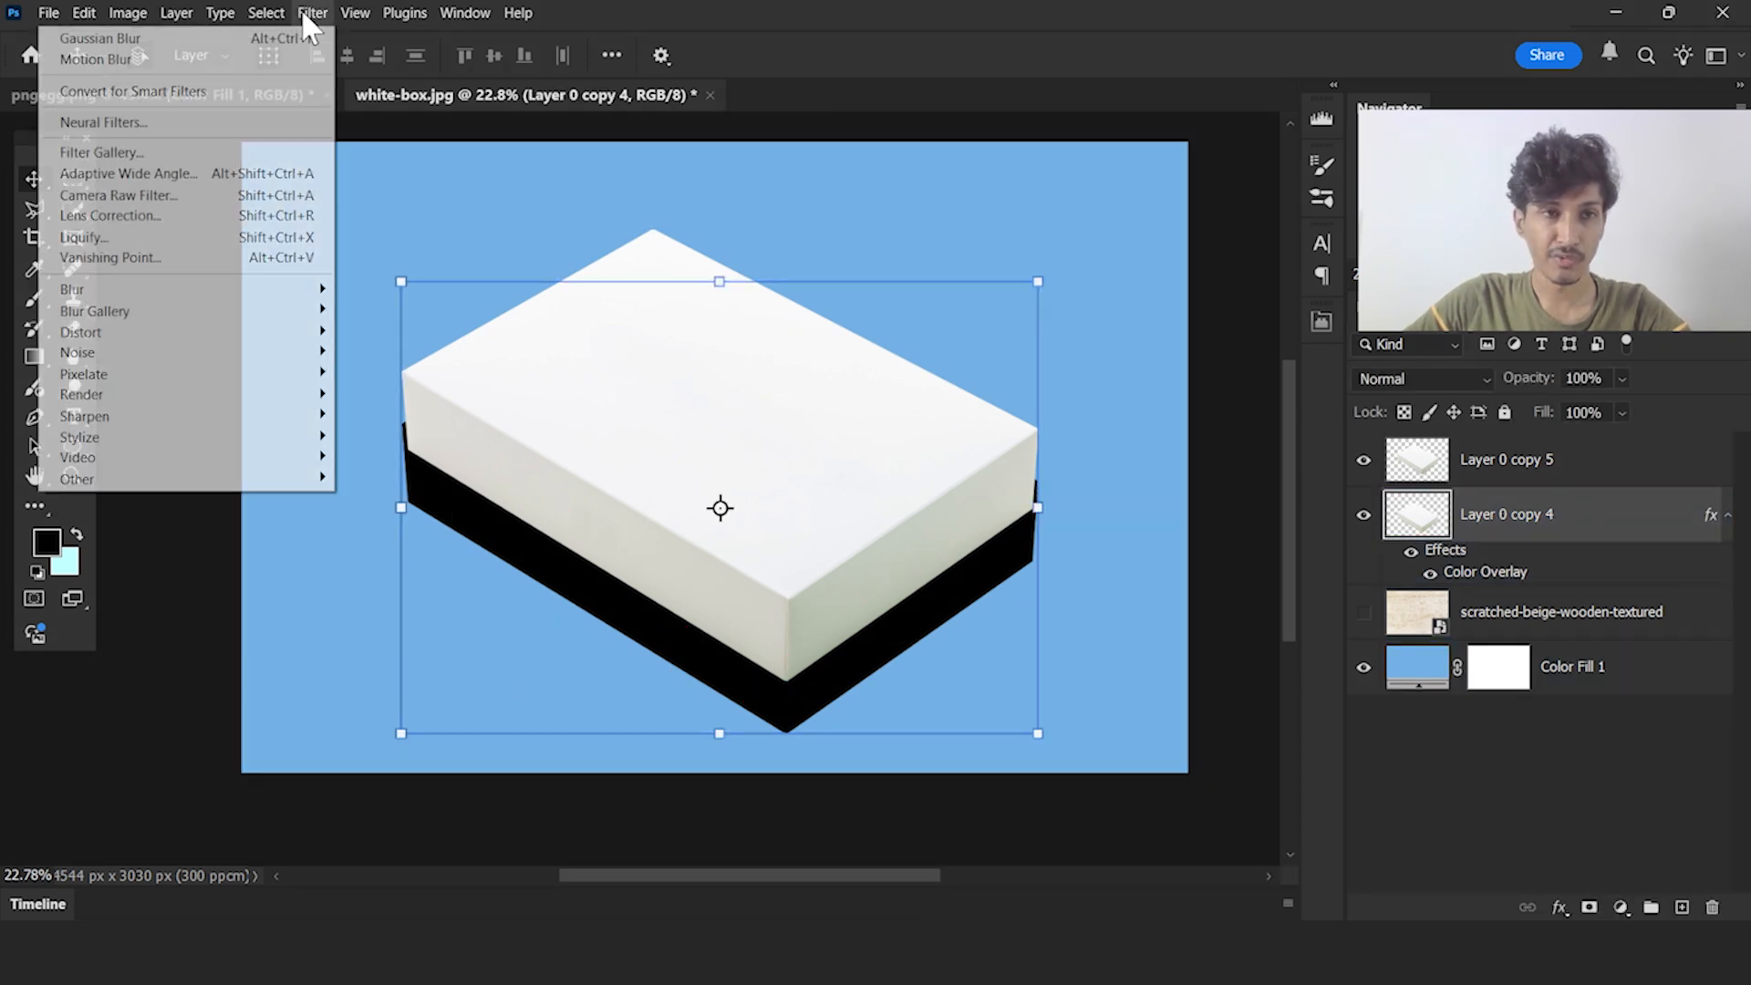
mouse_move(256, 290)
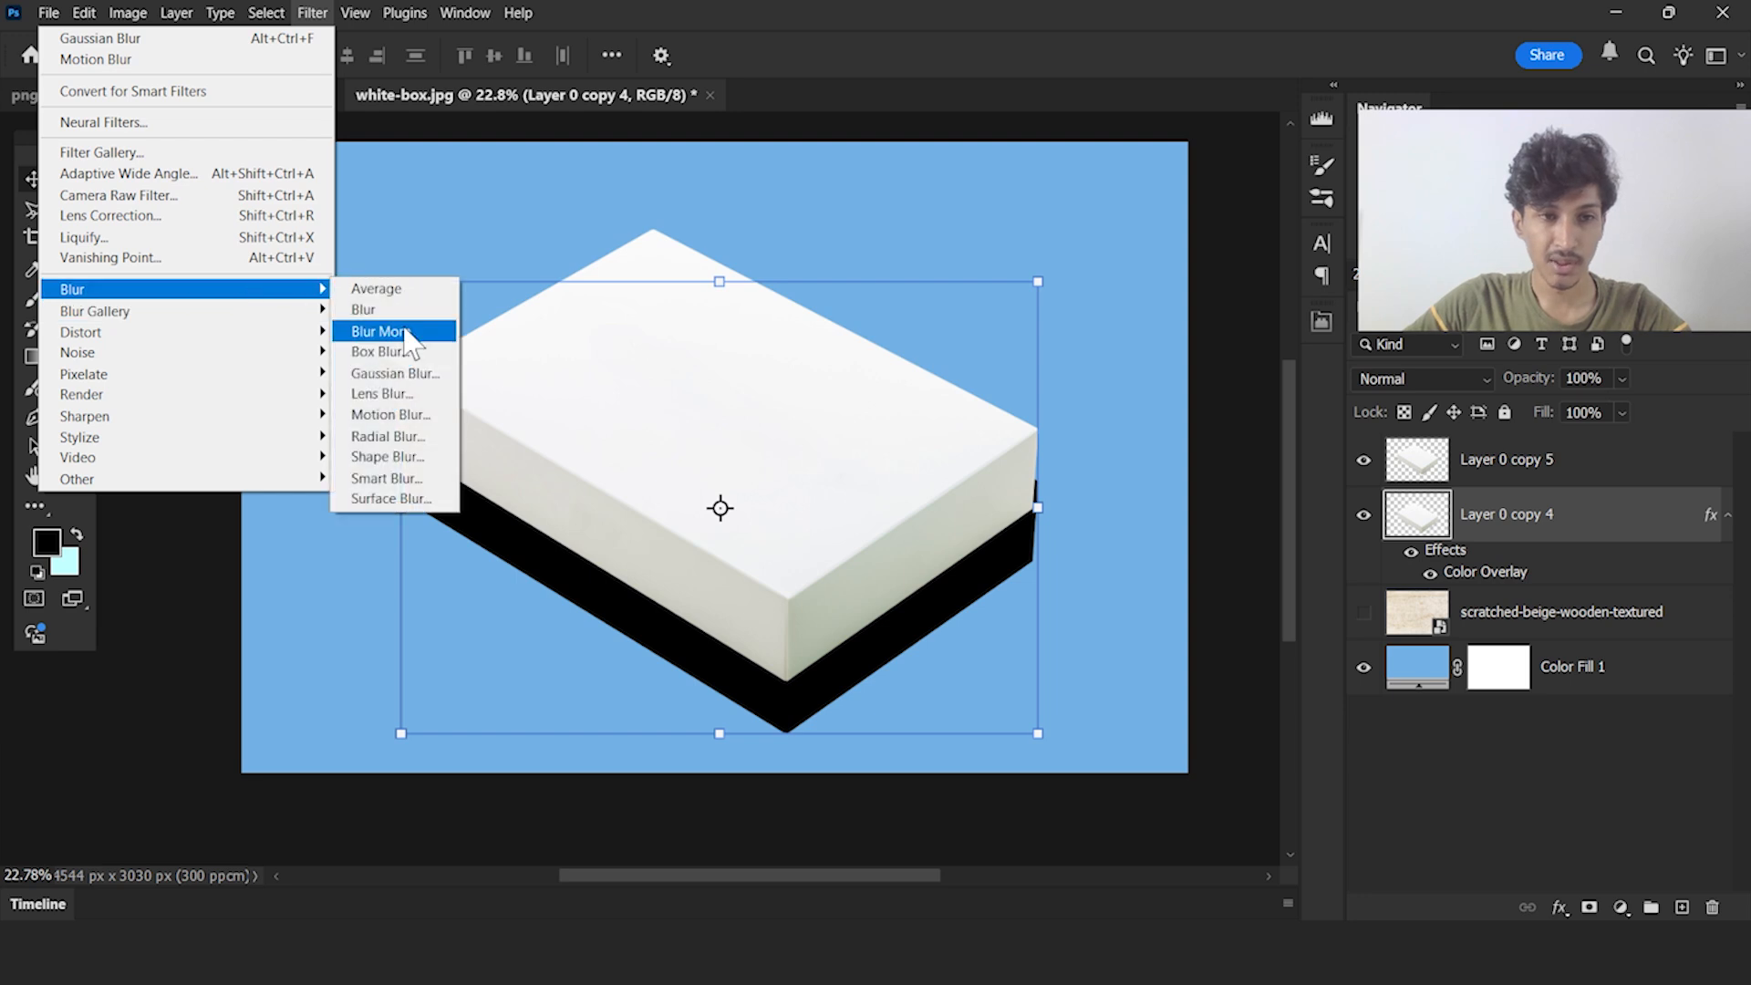
click(392, 415)
text(-)
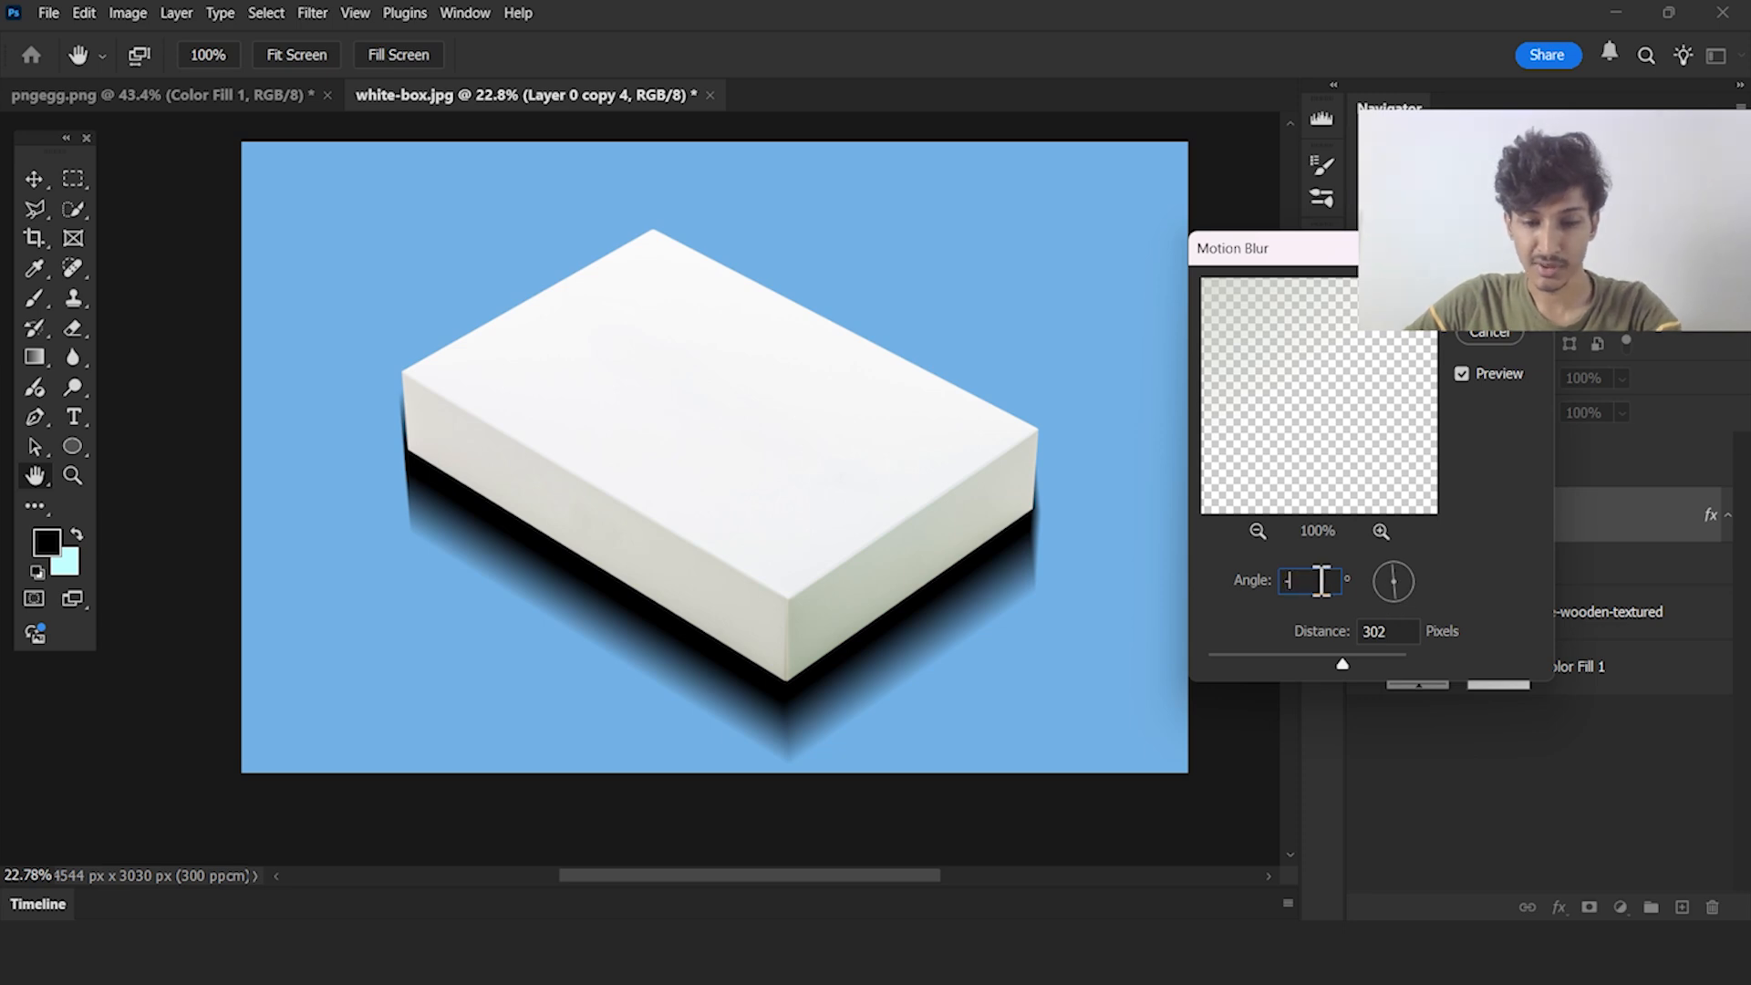
text(85-90)
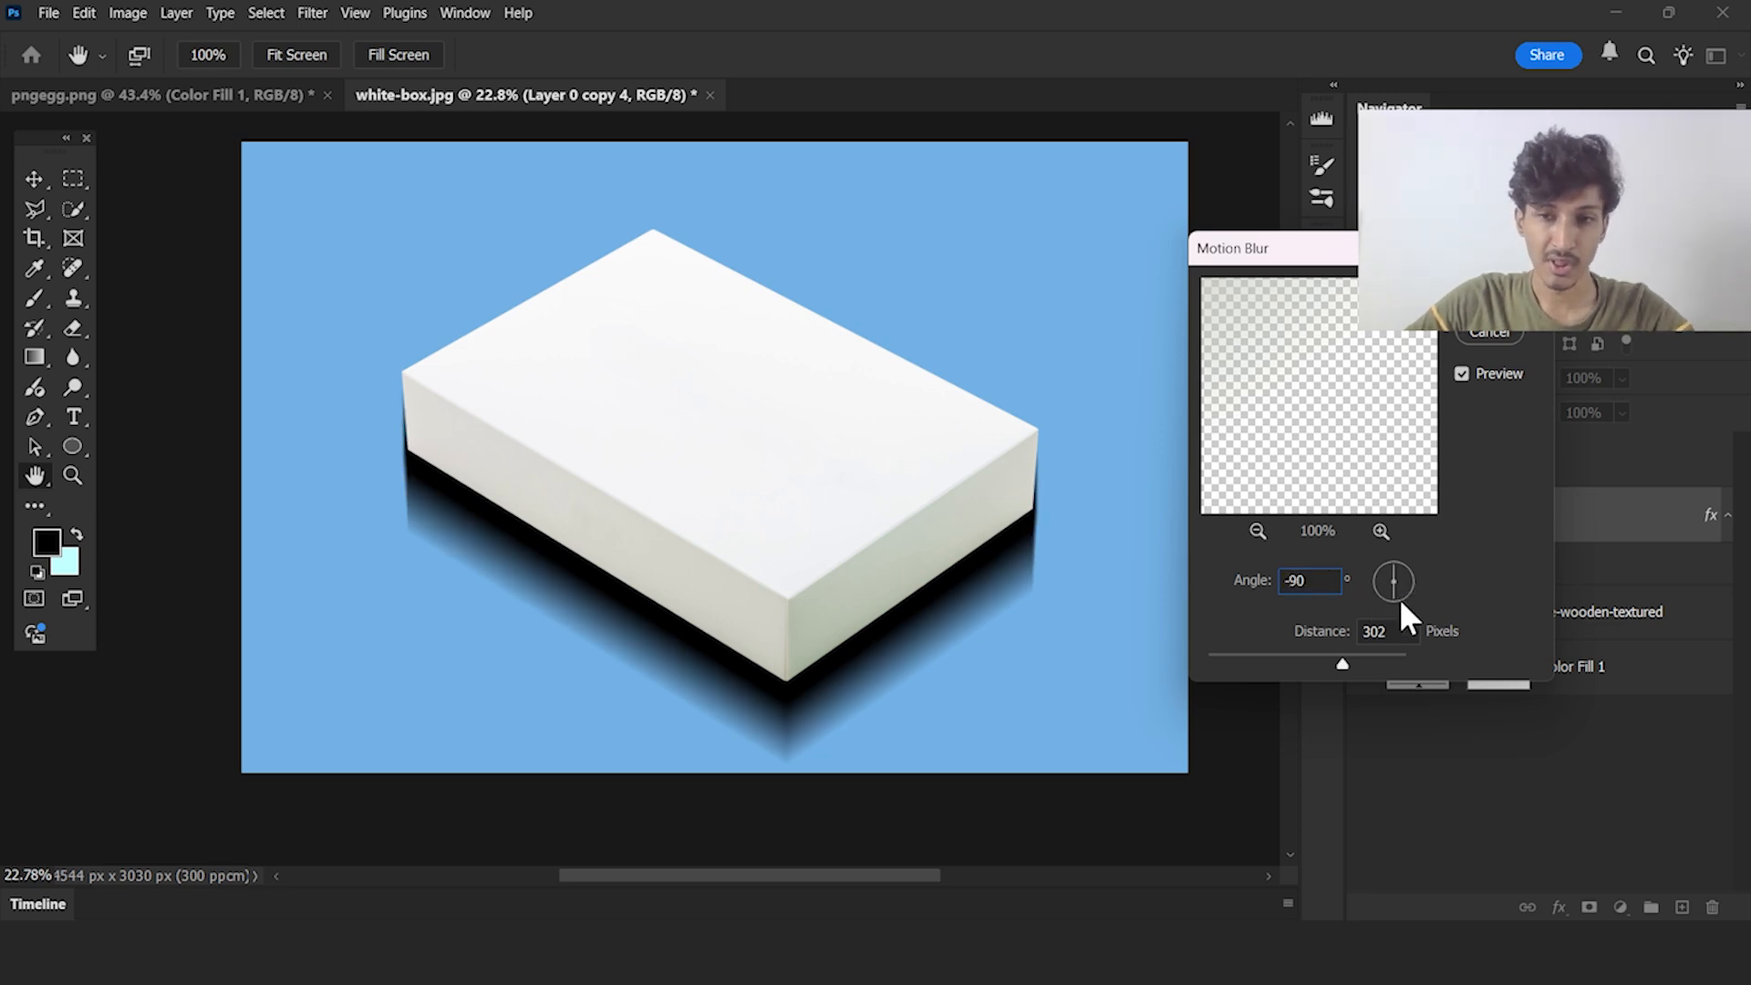
key(Return)
Narrow the blurred shadow layer slightly on both sides so its edges stay within the box's outline
key(v)
scroll(1021, 543, up, 5)
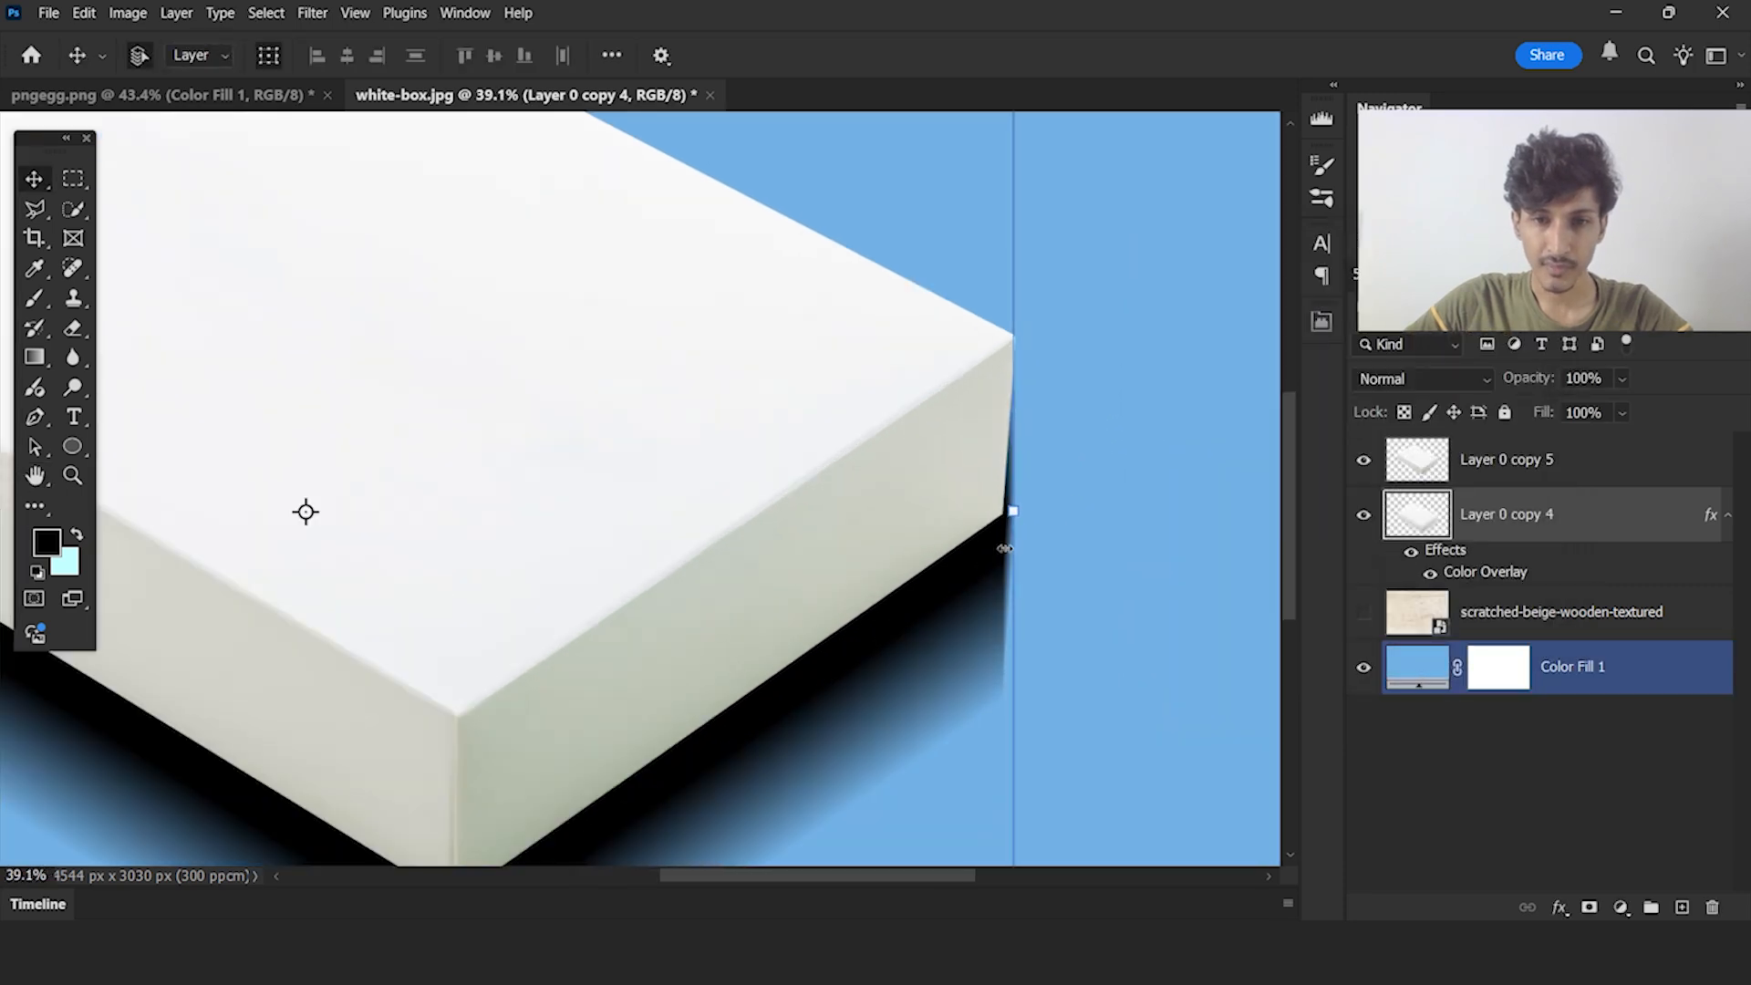
drag(1015, 483, 1001, 484)
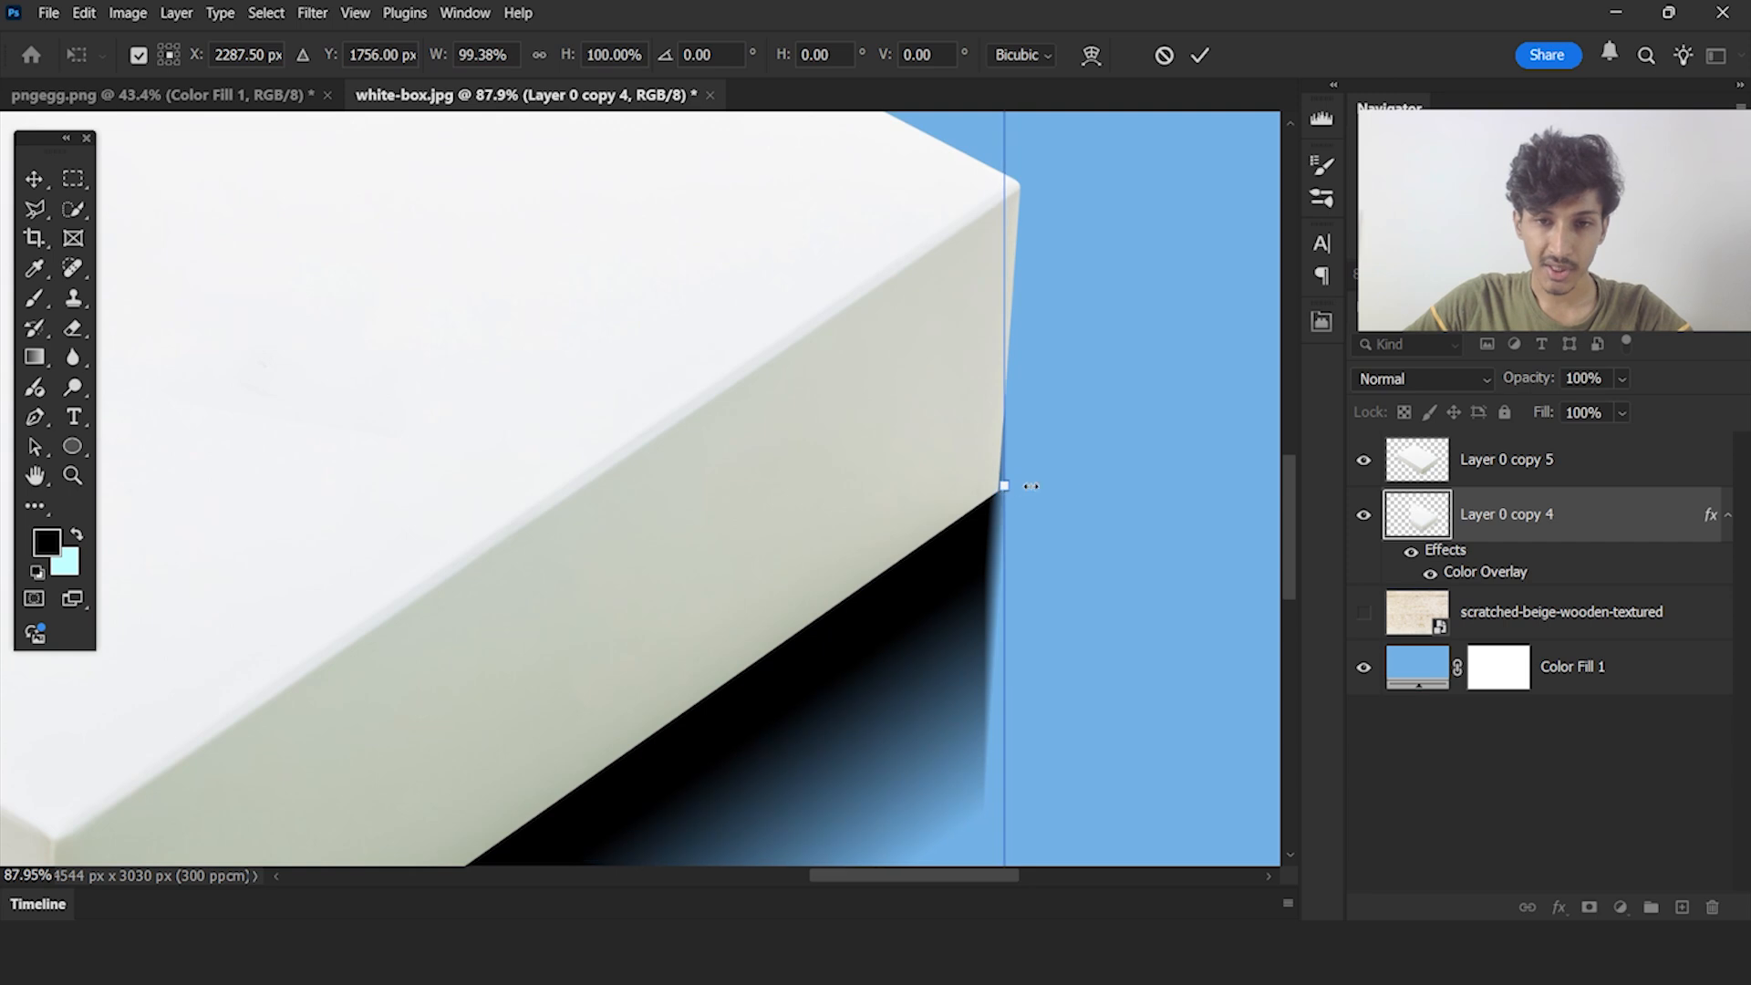
scroll(1100, 492, down, 3)
scroll(1101, 492, down, 4)
scroll(313, 392, up, 5)
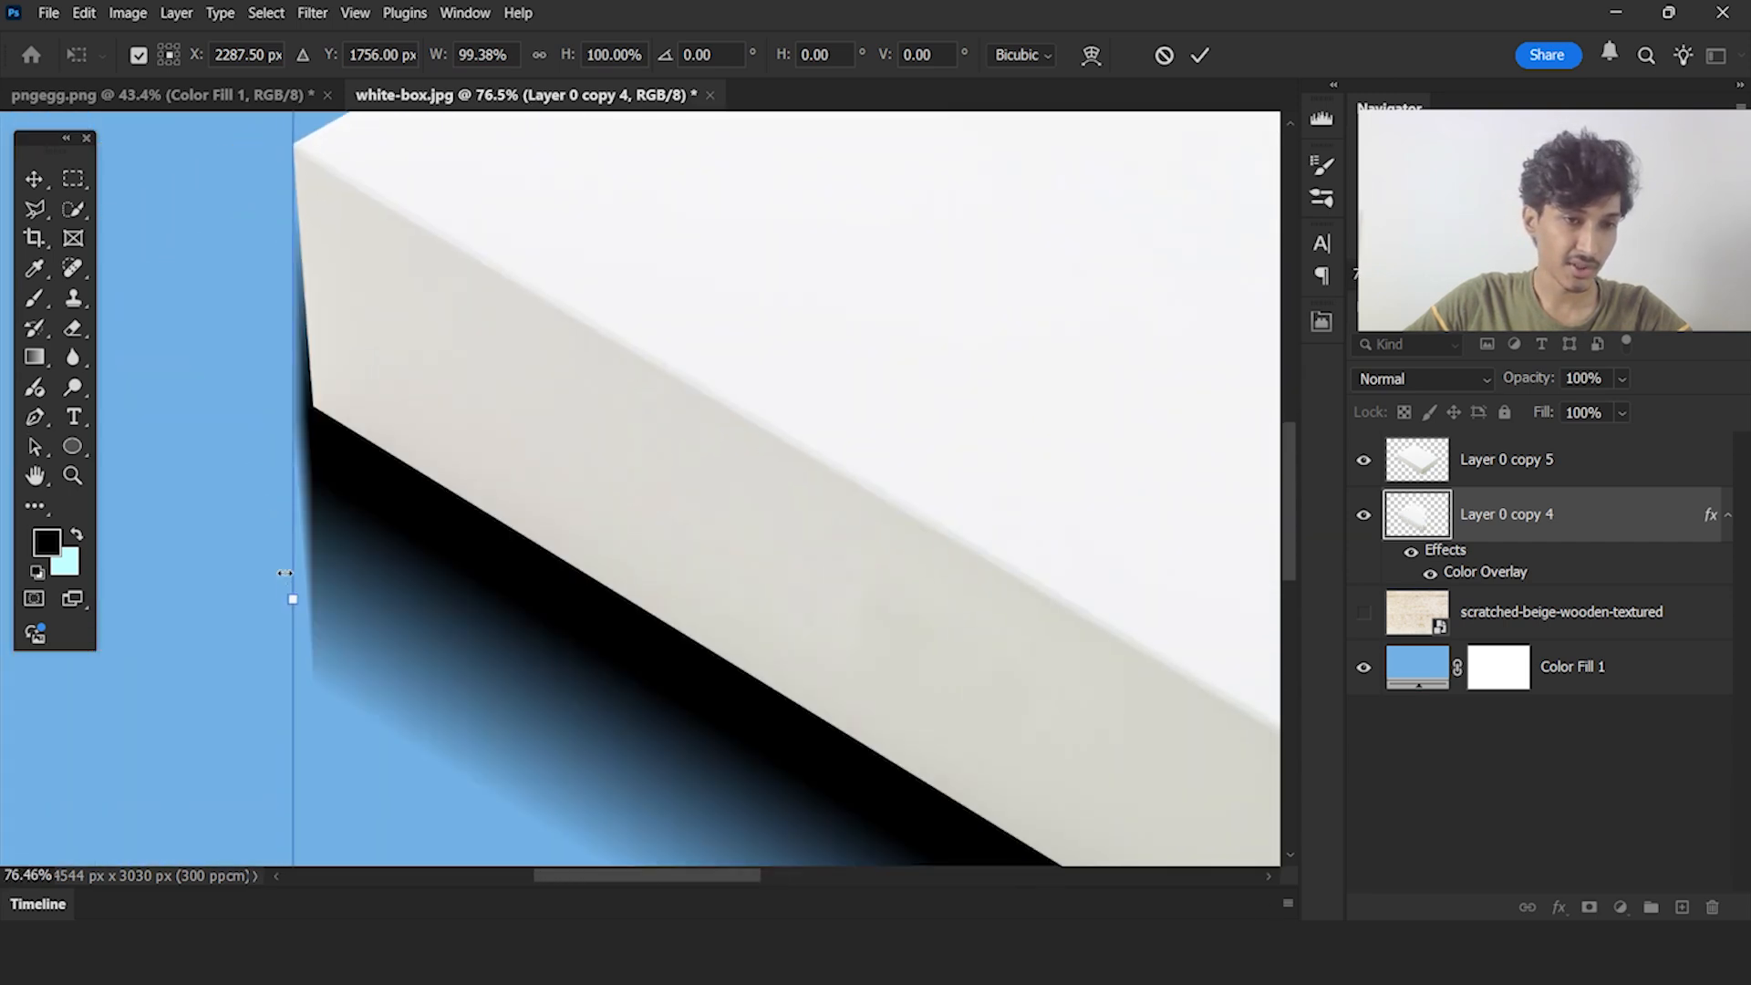
drag(291, 597, 304, 598)
click(1200, 54)
scroll(1003, 547, down, 5)
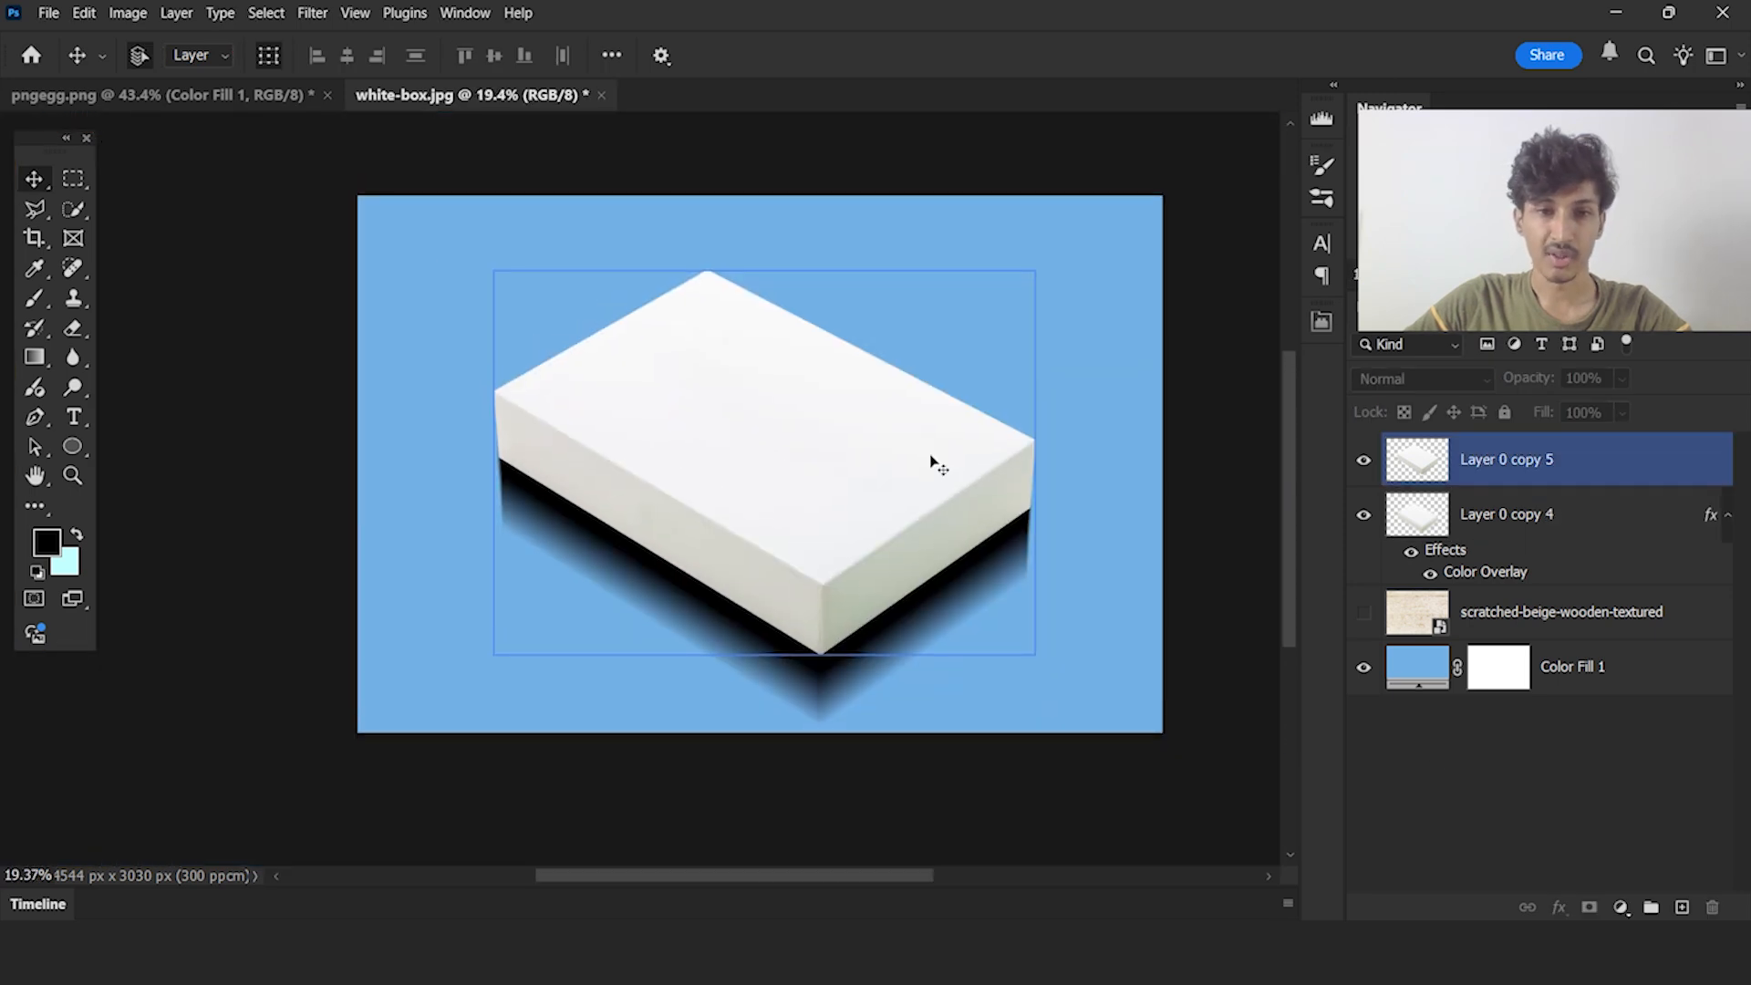
Reduce the opacity of the Layer 0 copy 4 shadow to 35%
scroll(918, 441, up, 2)
click(1545, 522)
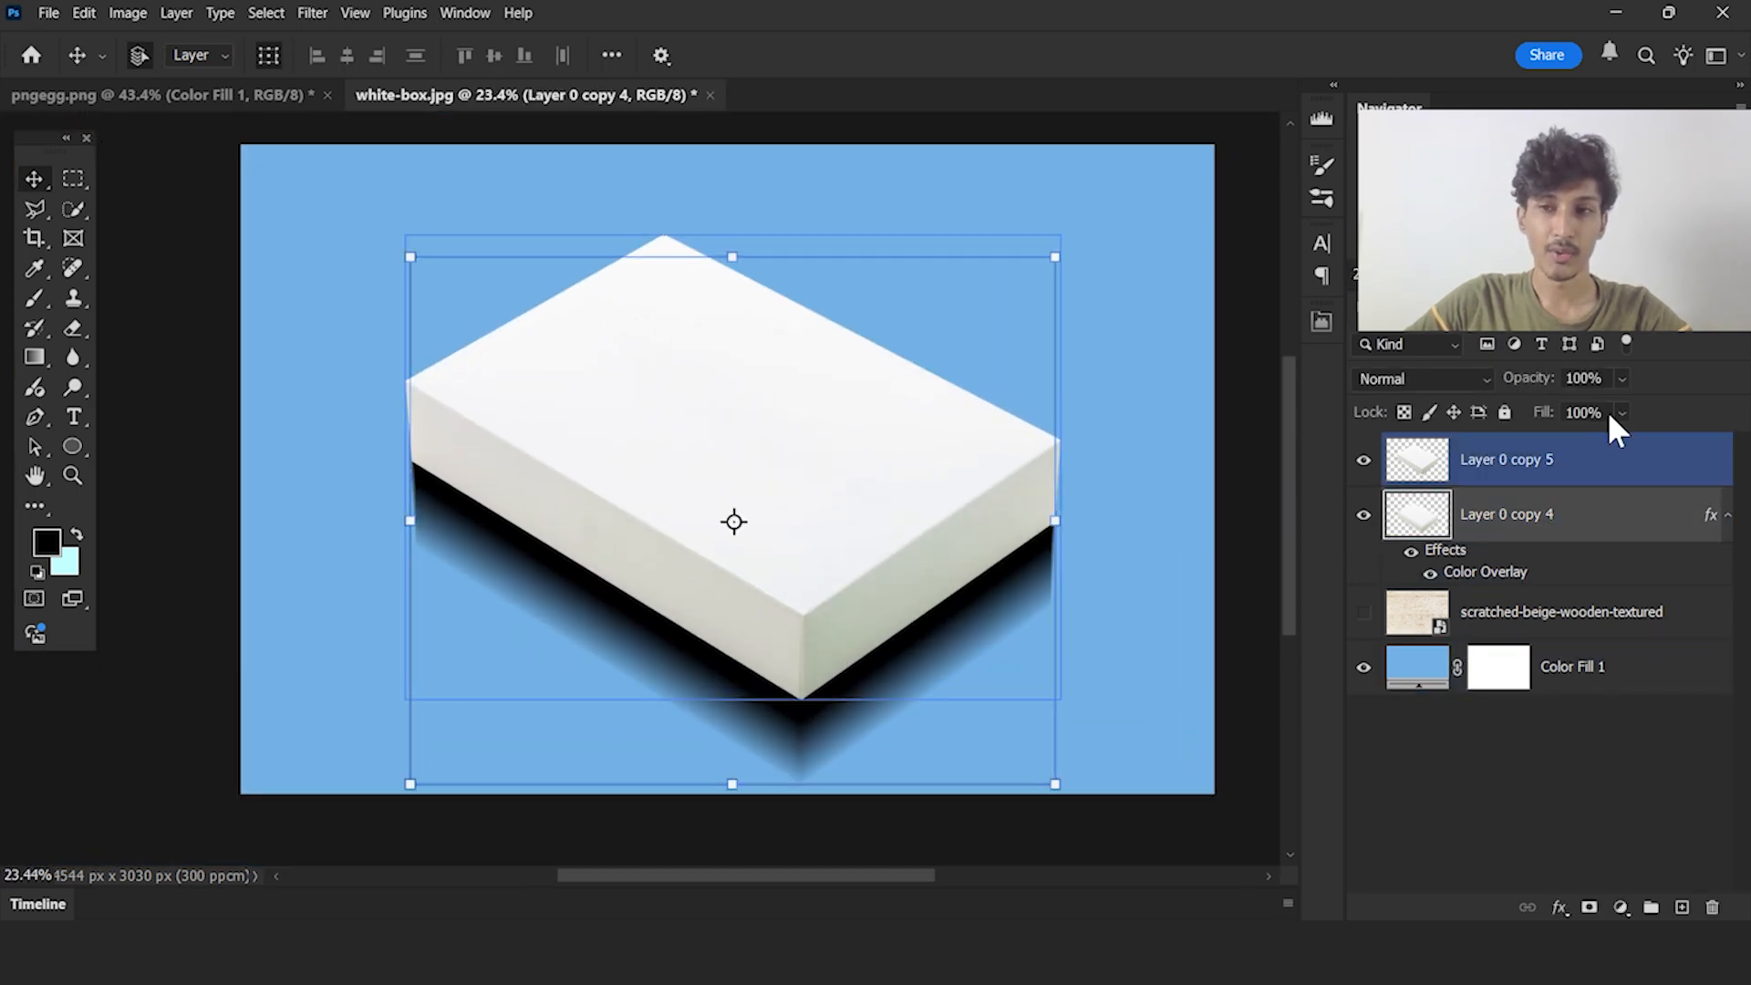
click(1621, 412)
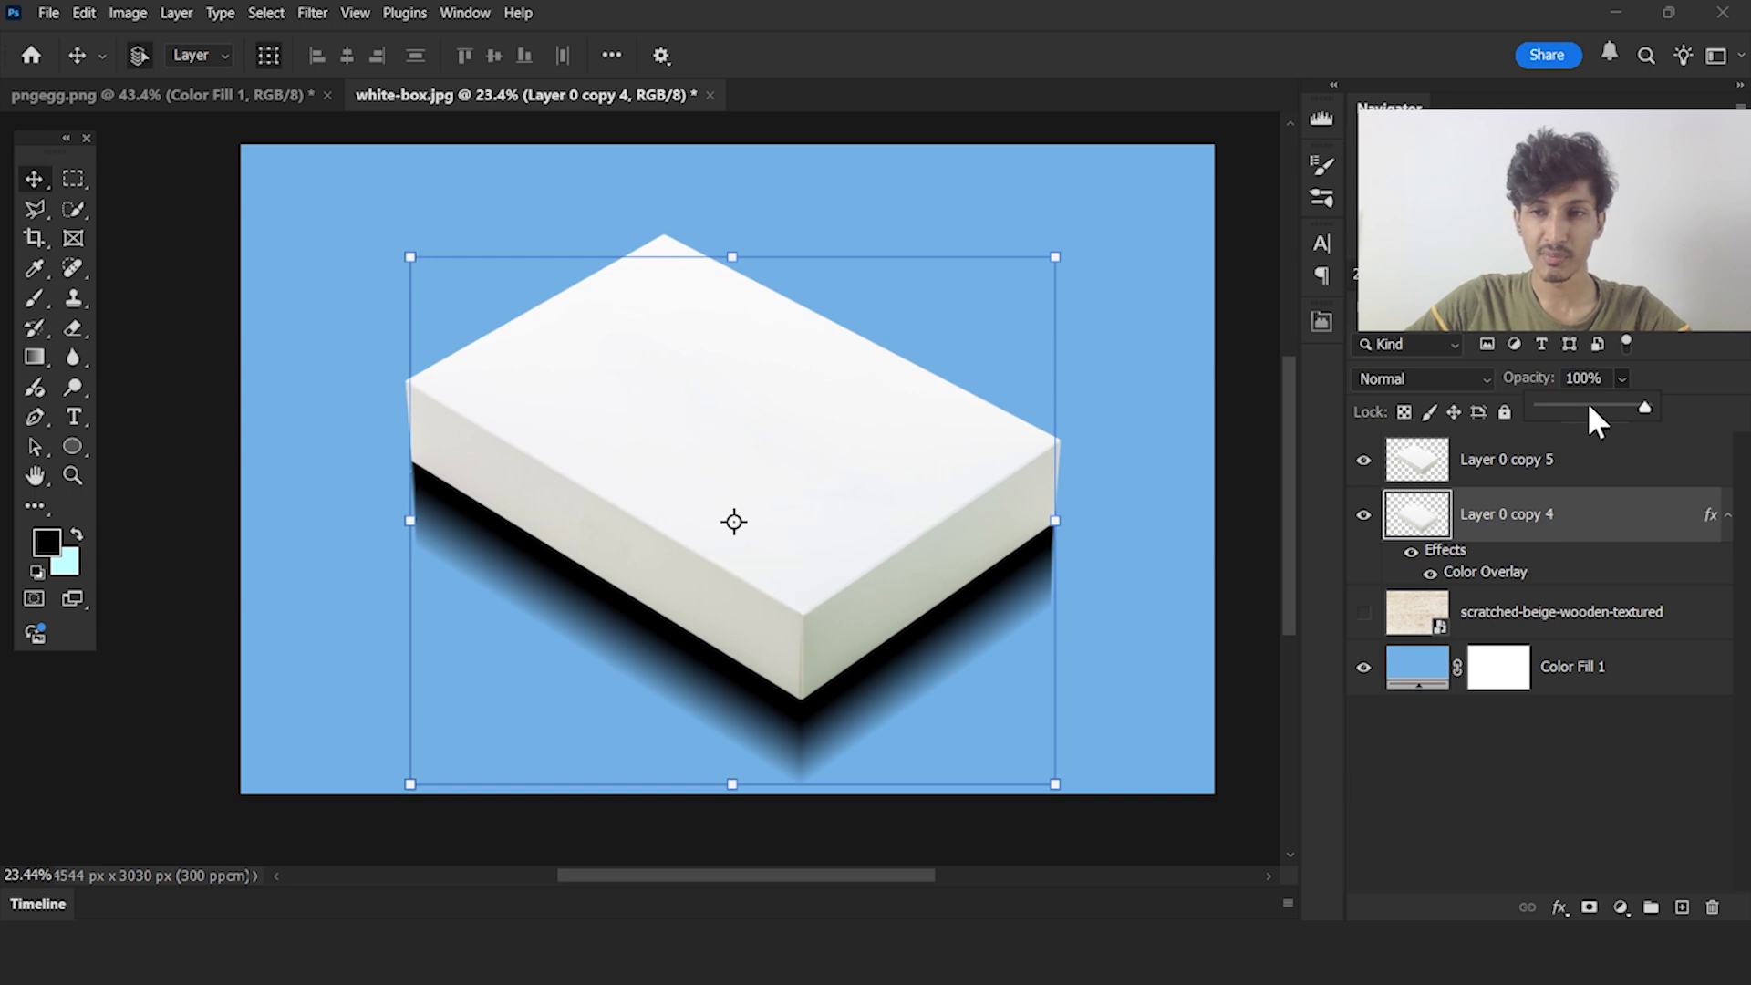
click(1590, 407)
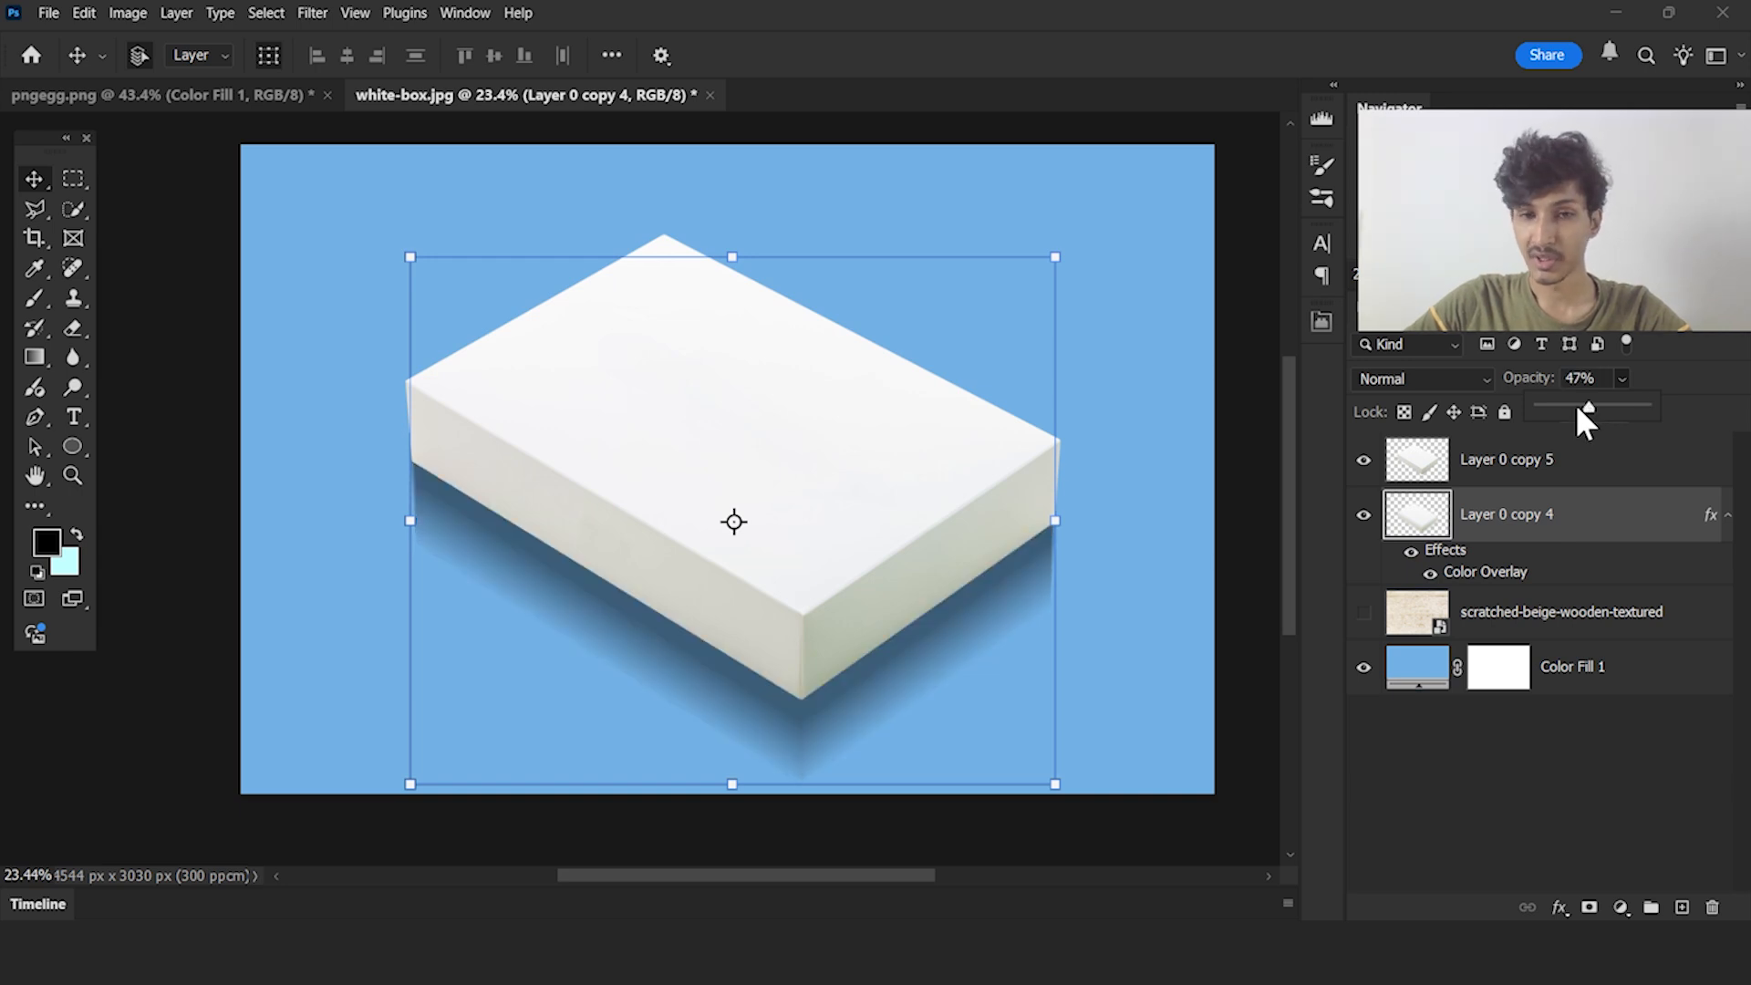
click(1578, 407)
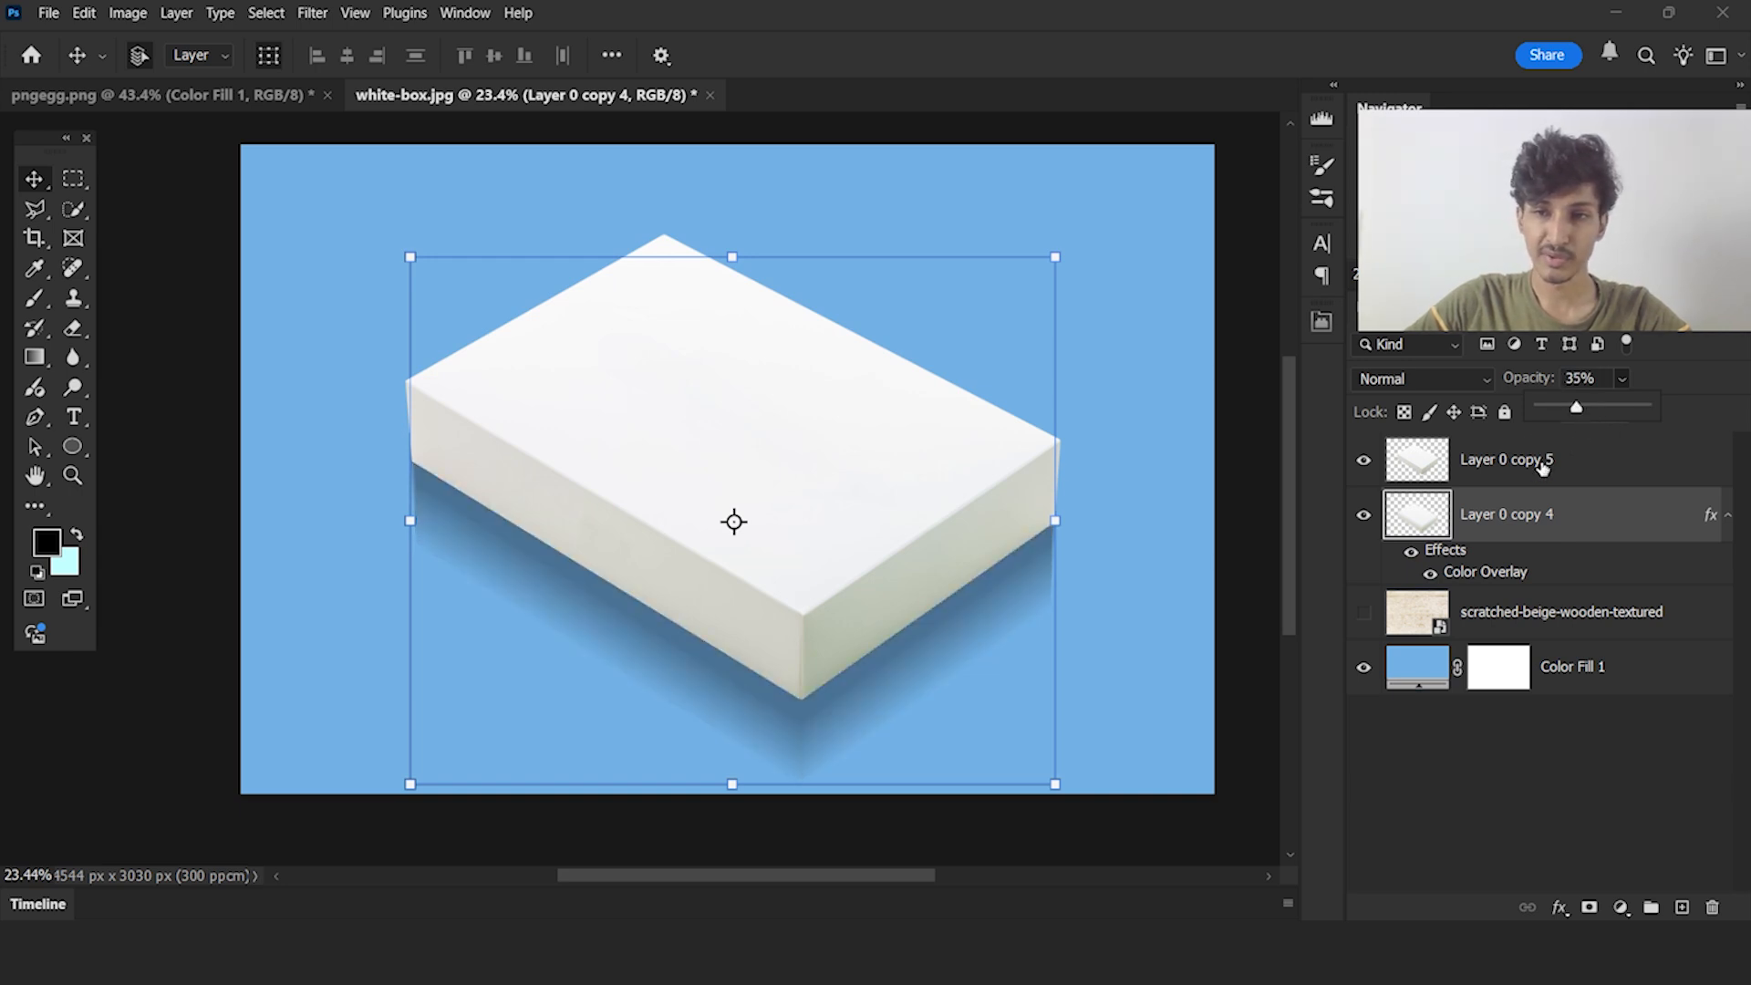
click(1524, 750)
Examine the shadow's falloff and where it meets the box's lower edges
scroll(587, 562, down, 3)
drag(1166, 565, 1195, 553)
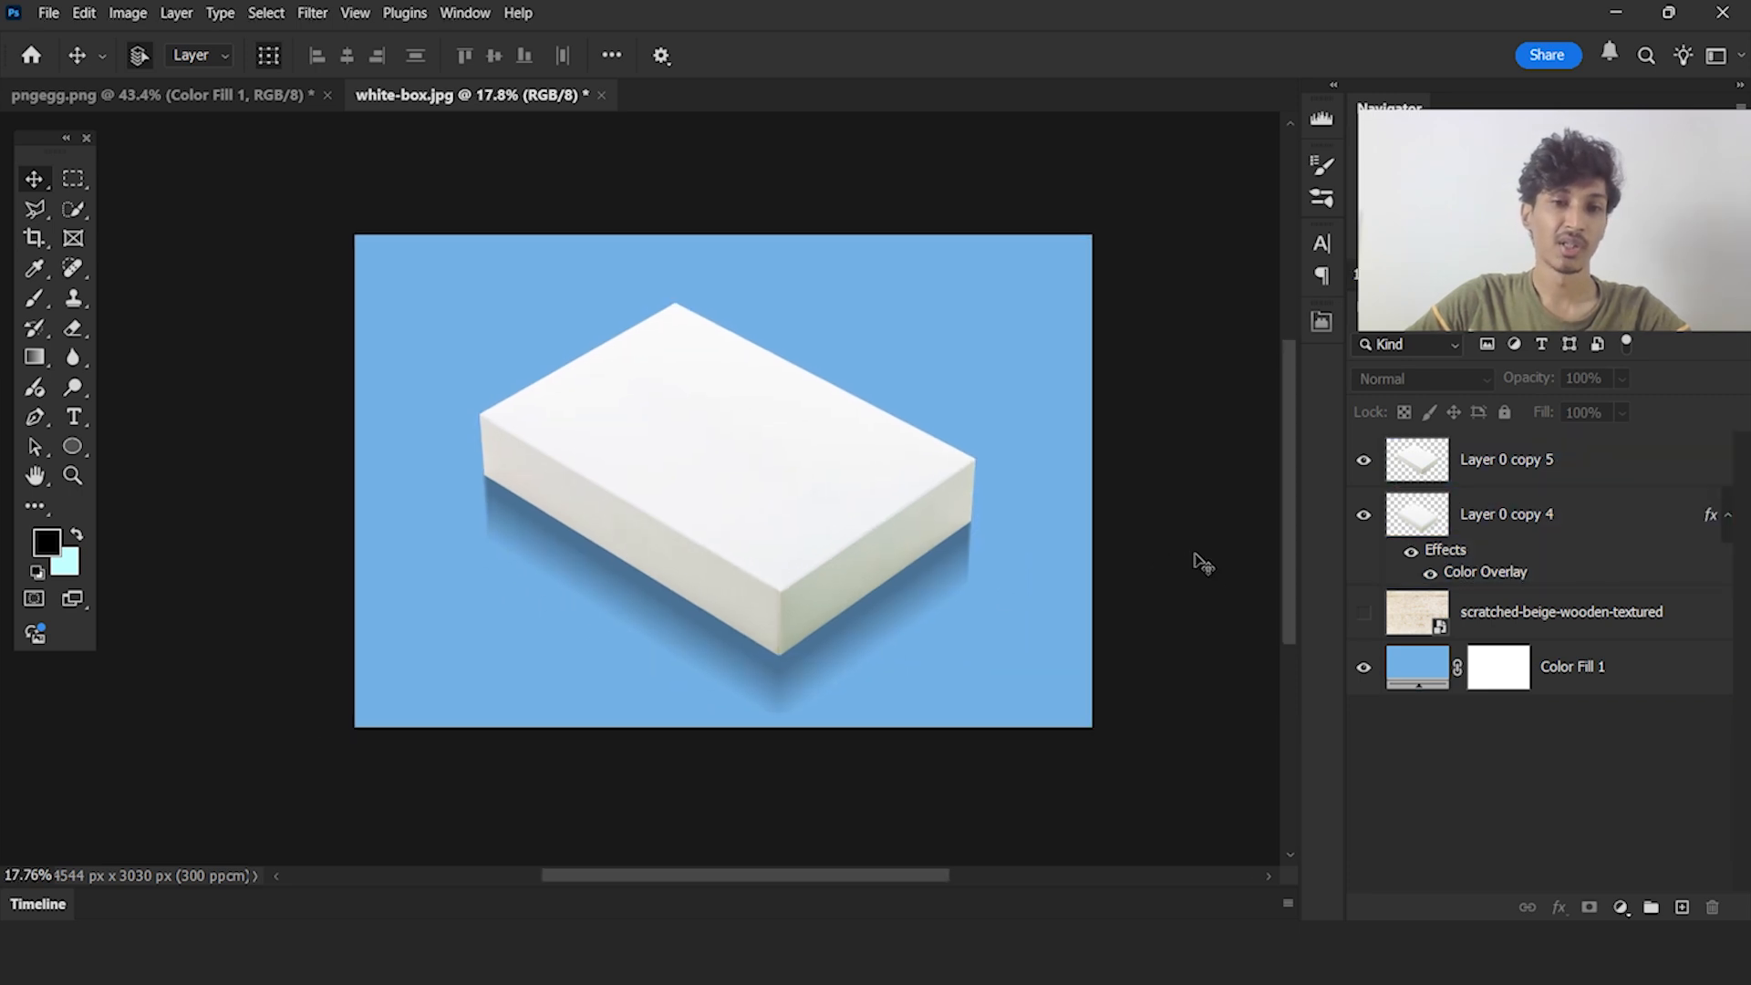
scroll(773, 530, up, 1)
click(1524, 529)
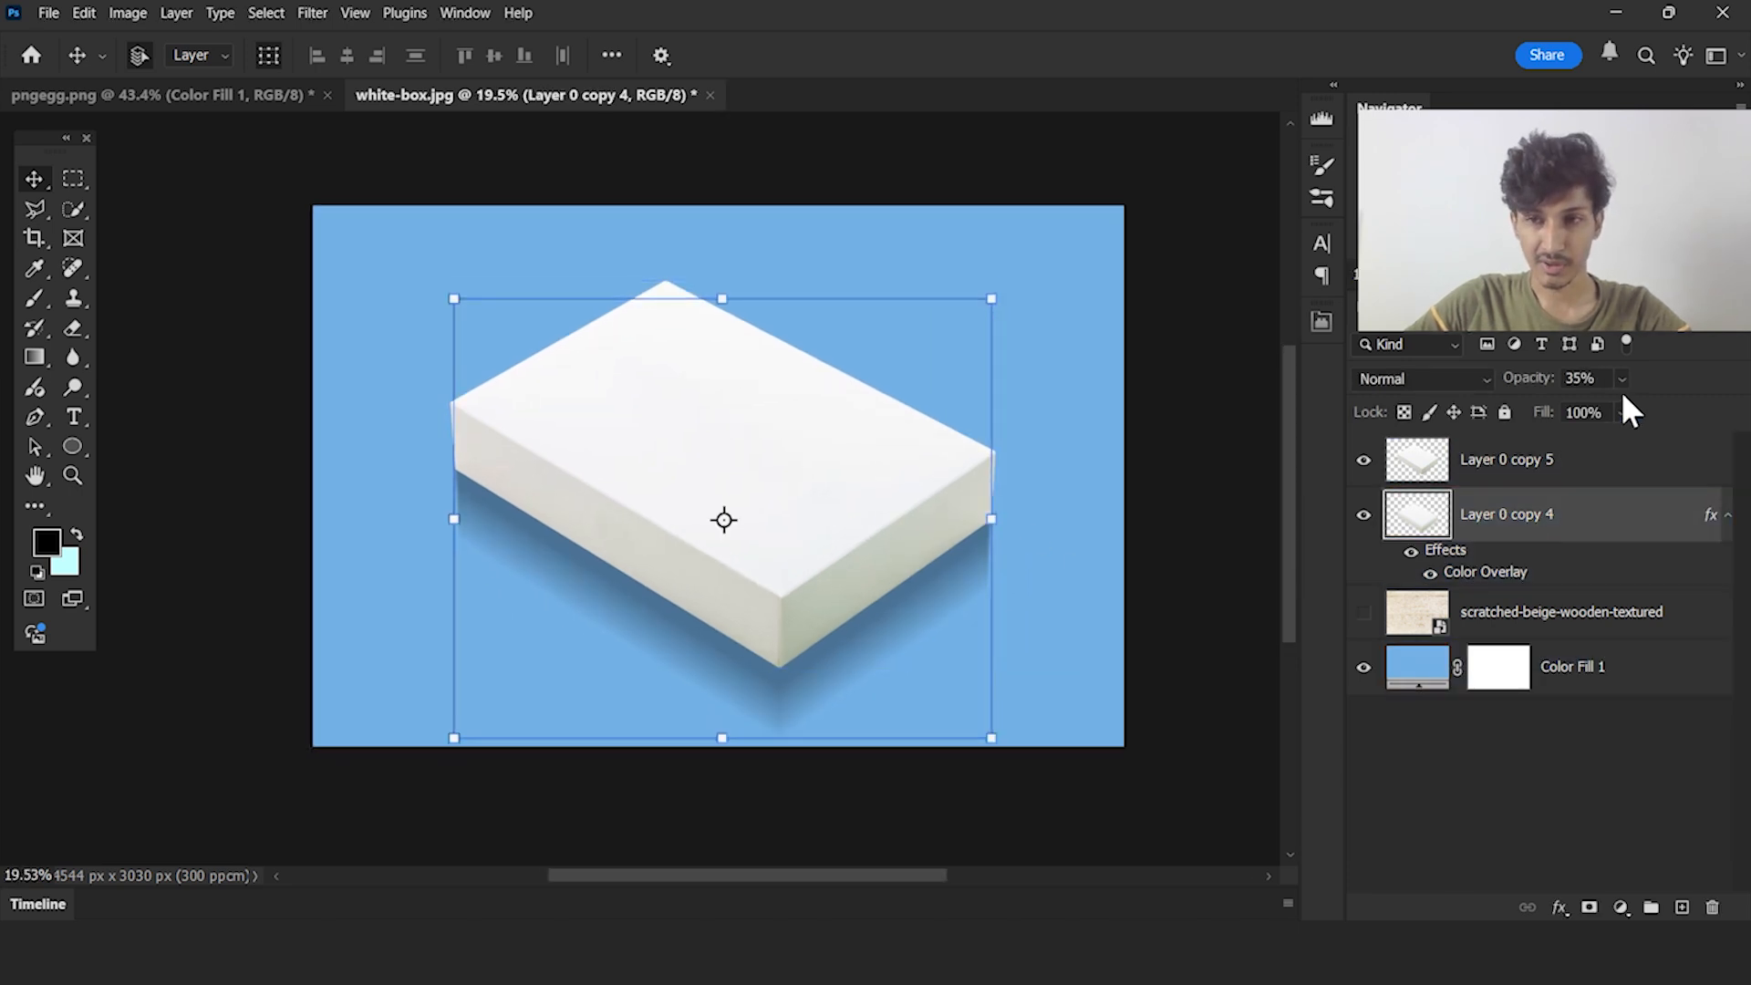
click(1503, 787)
click(766, 305)
click(867, 168)
click(837, 264)
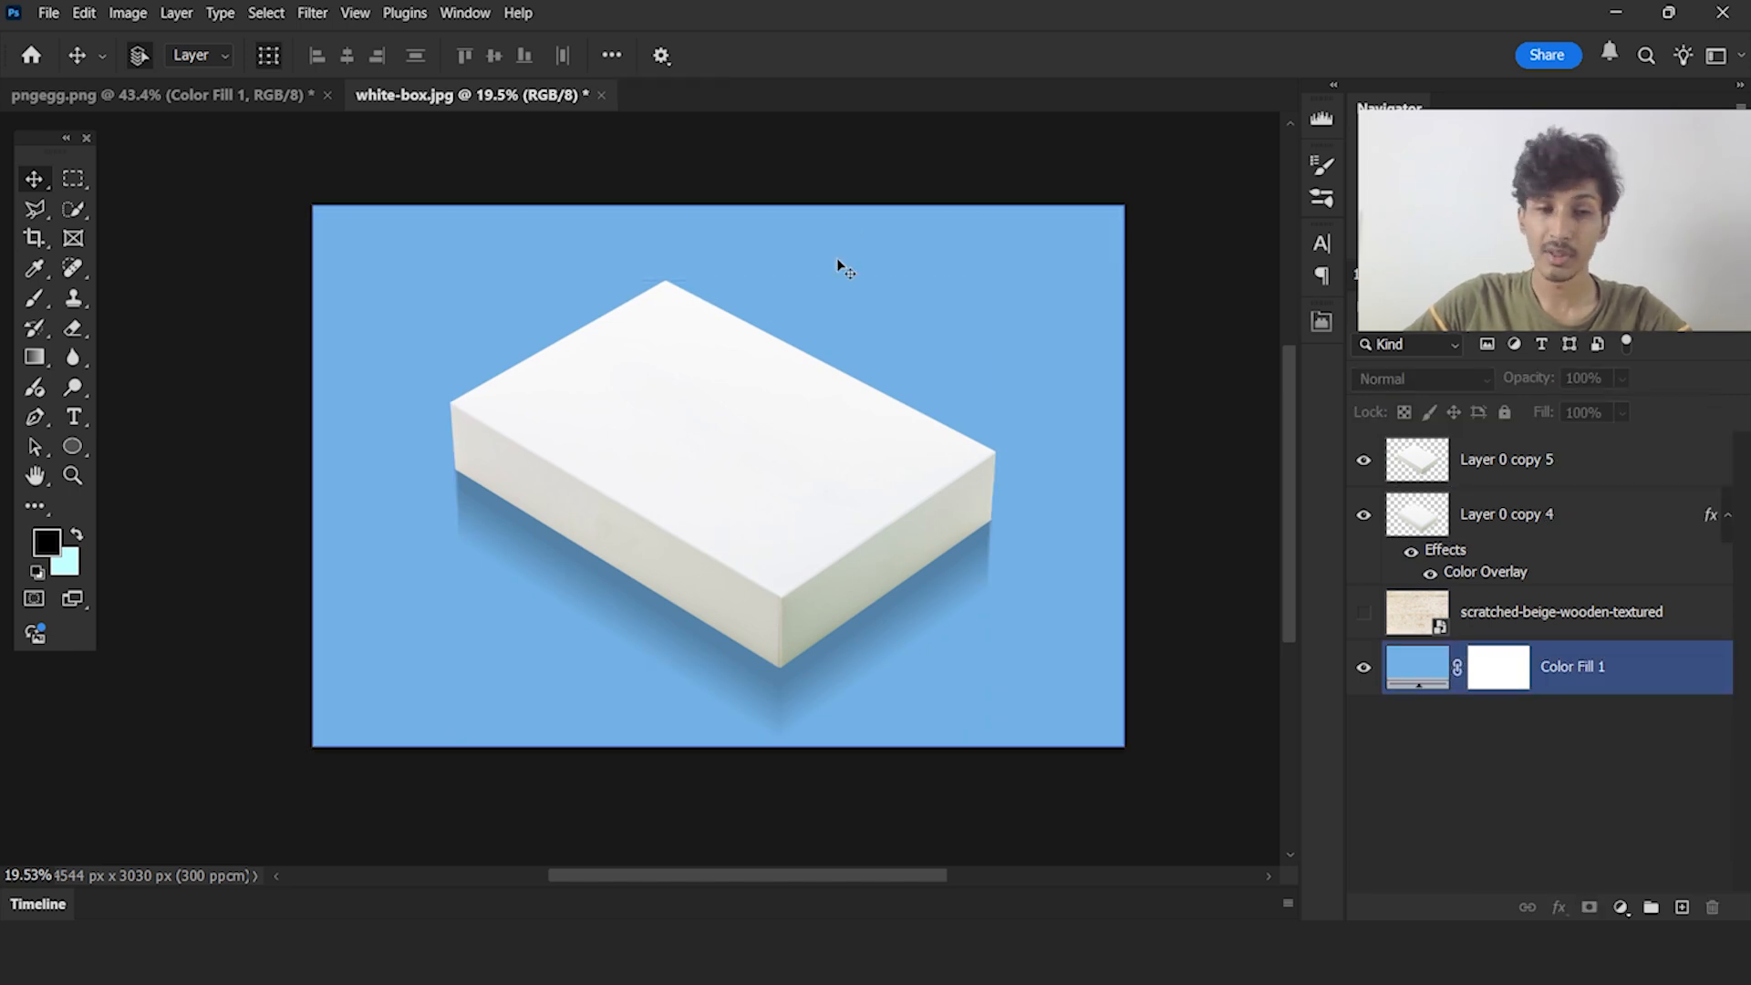
click(858, 659)
scroll(859, 659, up, 2)
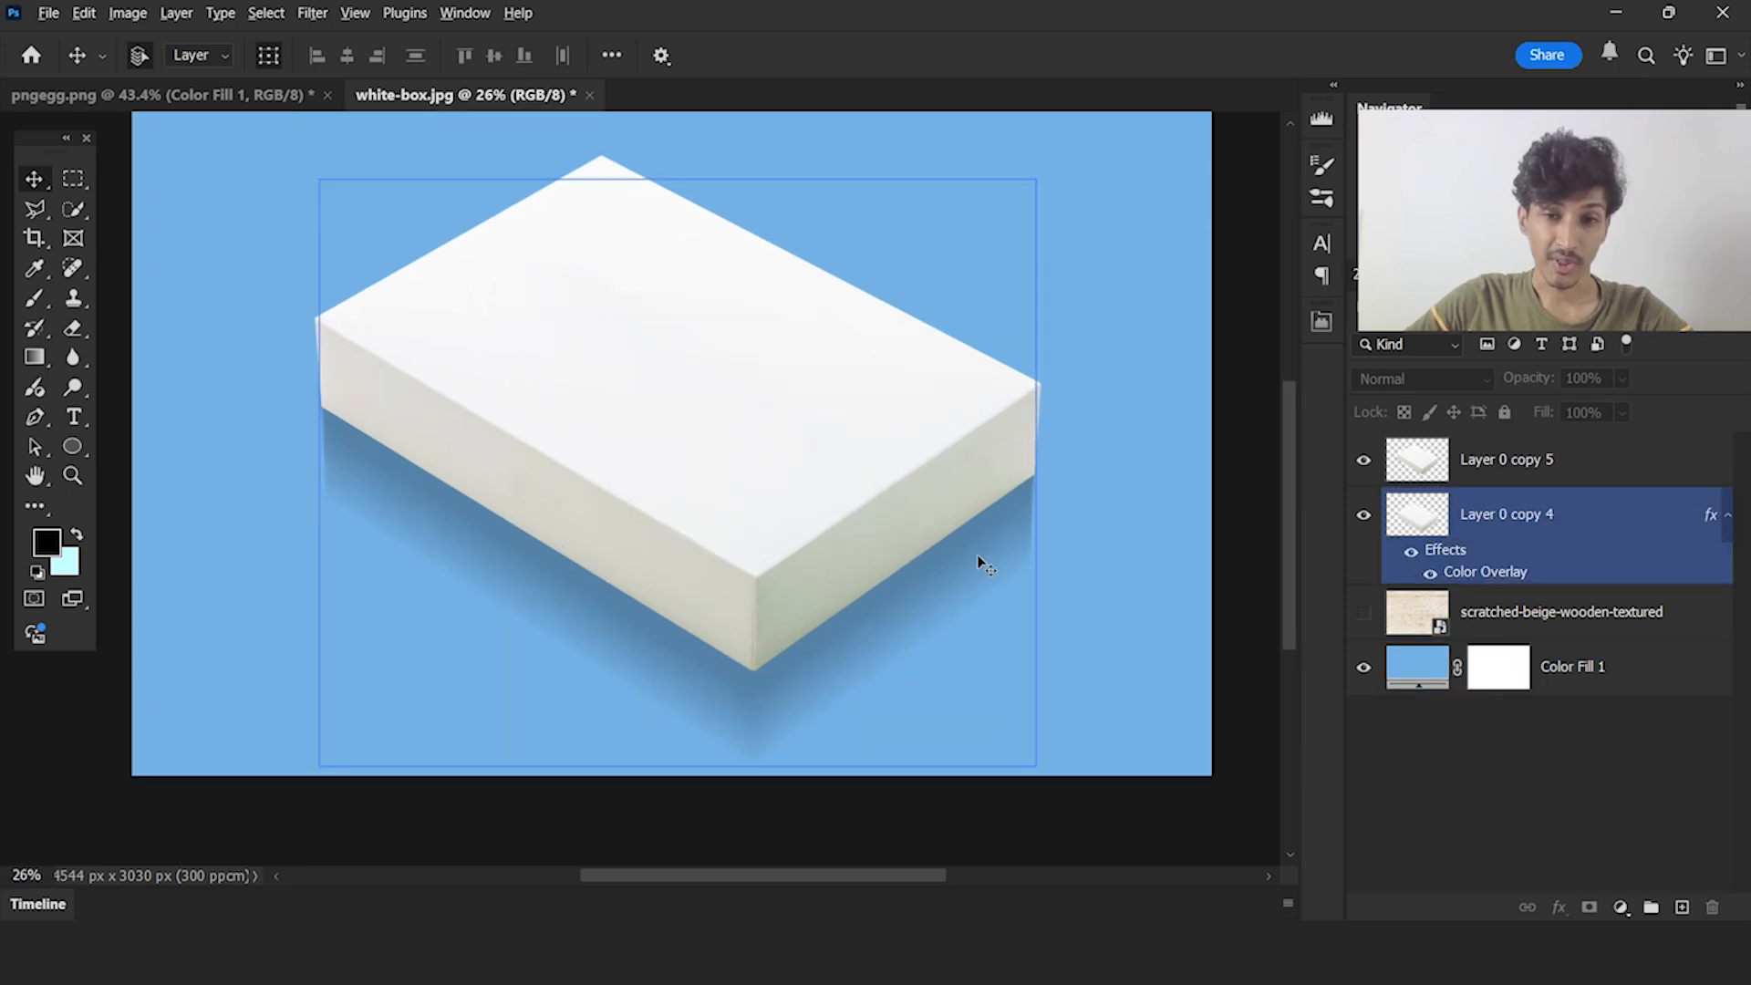
scroll(991, 551, up, 5)
click(948, 452)
click(937, 456)
click(933, 462)
click(937, 458)
click(949, 455)
click(959, 463)
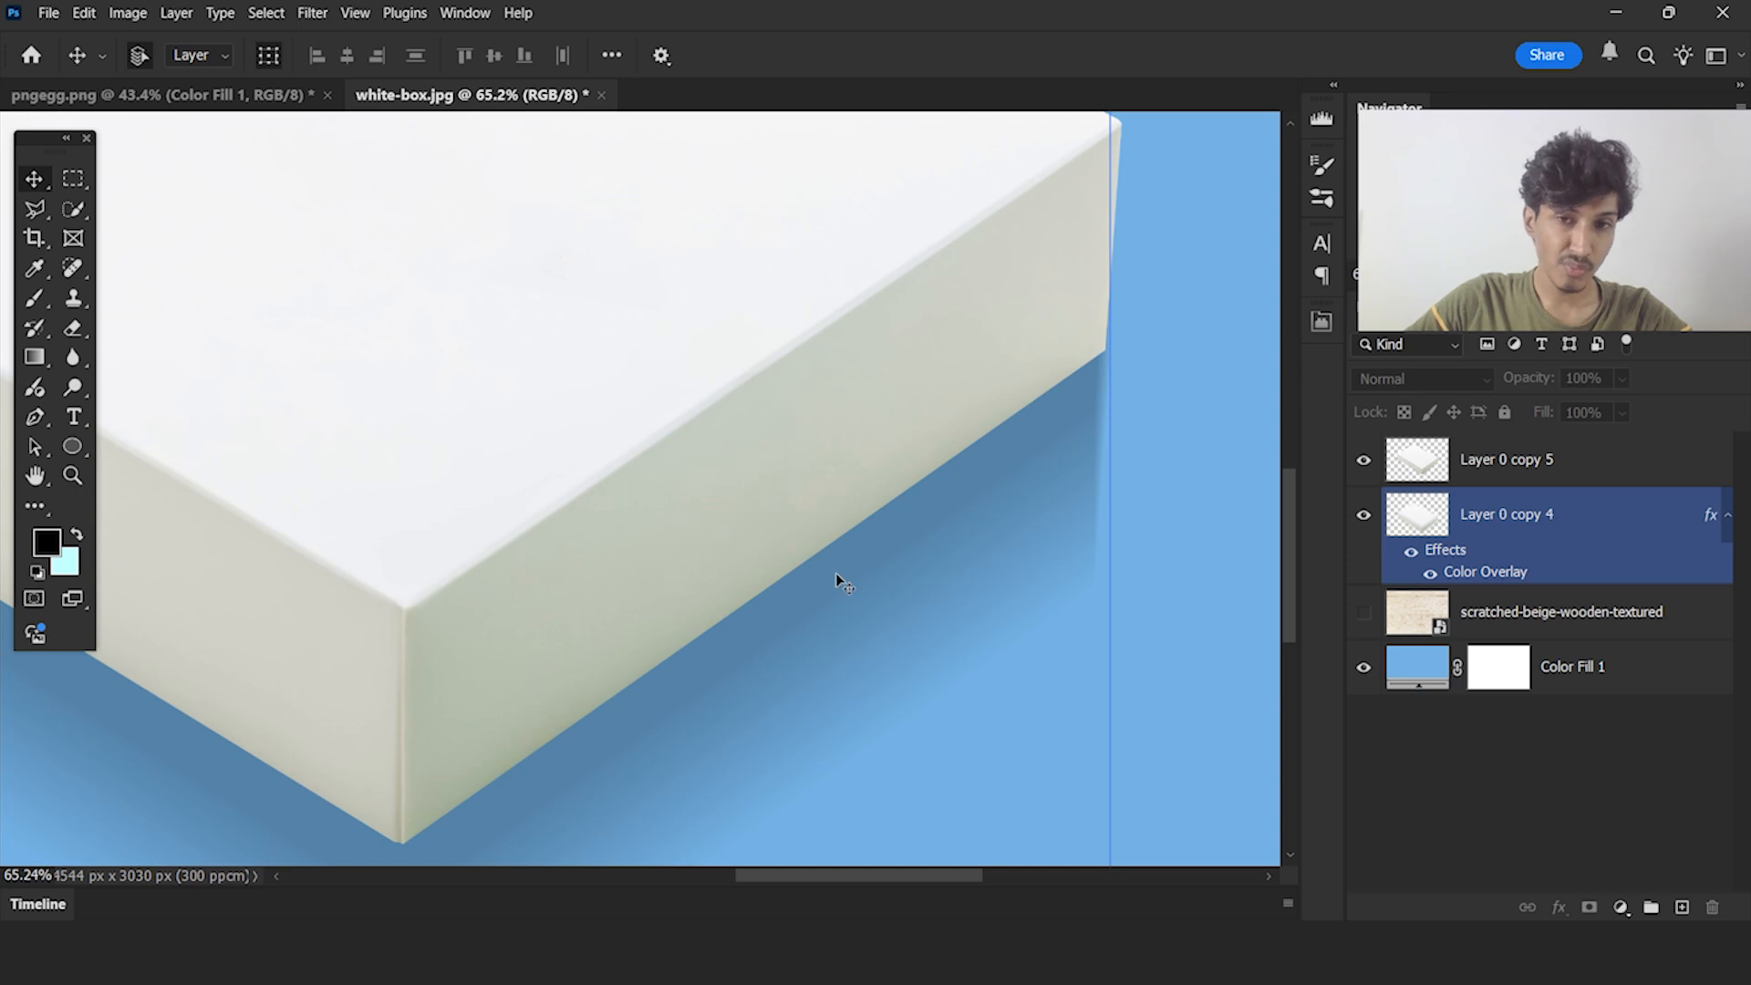
click(999, 422)
click(966, 486)
scroll(967, 486, down, 4)
click(844, 348)
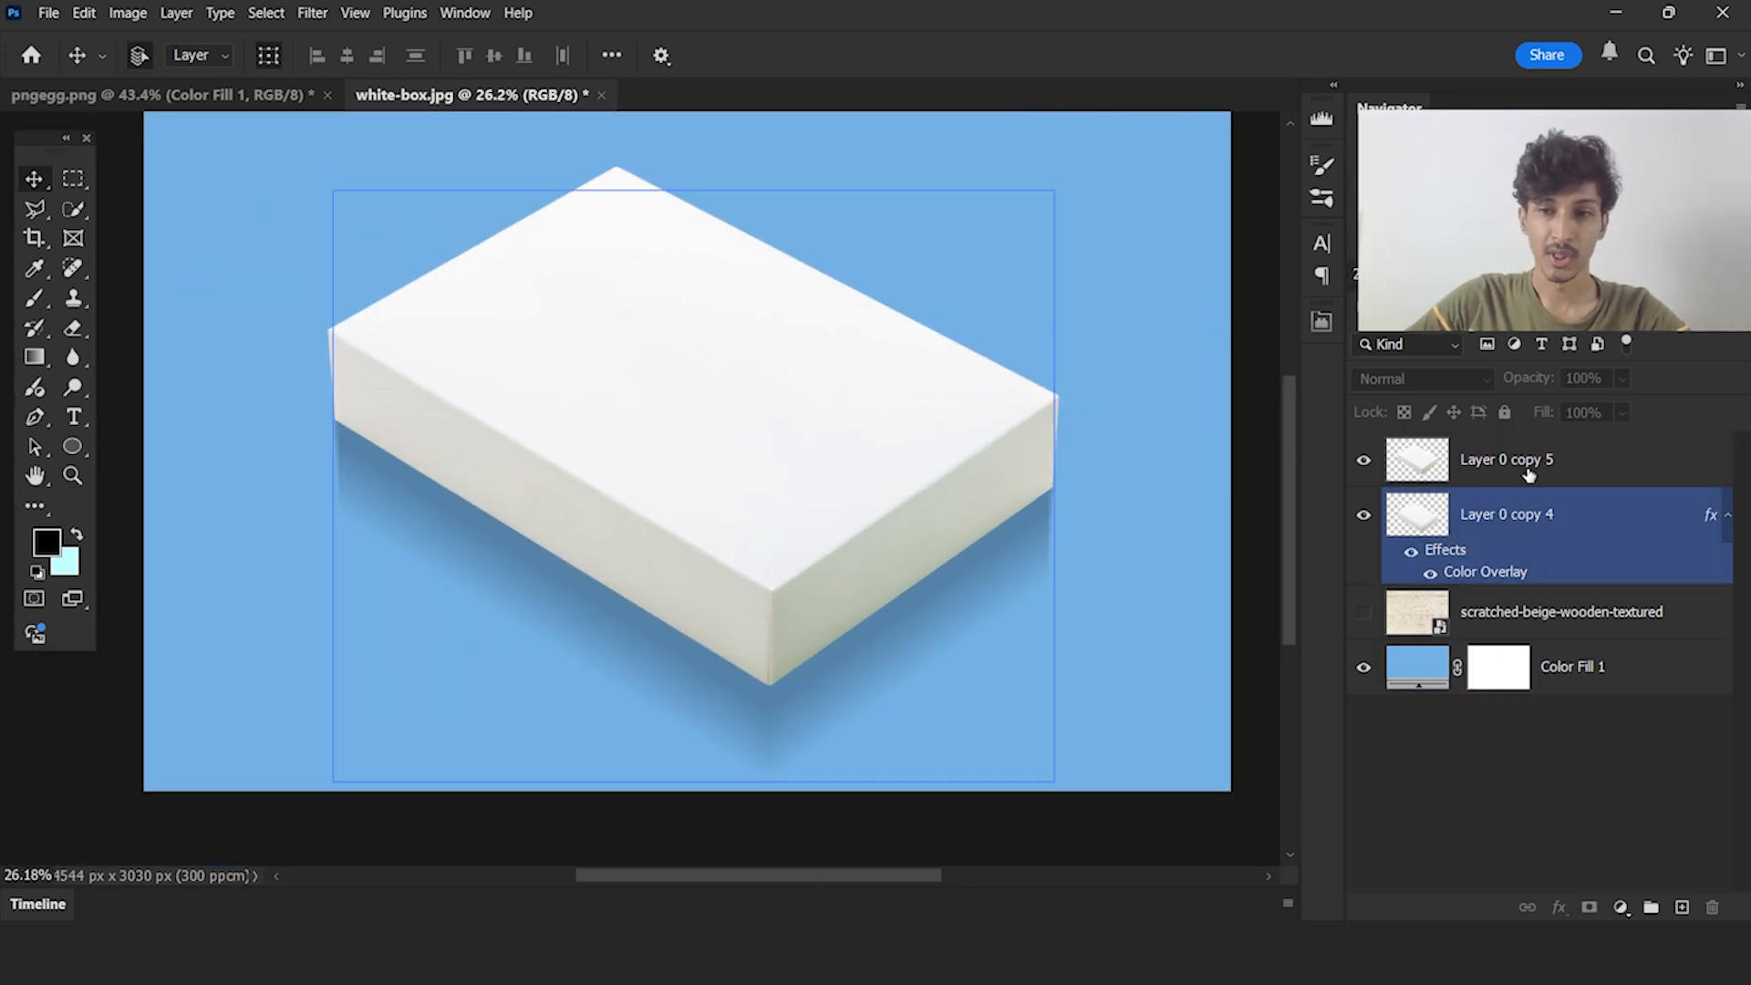
Duplicate Layer 0 copy 5 and apply a black Color Overlay to the original beneath the duplicate
click(1535, 471)
key(ctrl+j)
click(1574, 518)
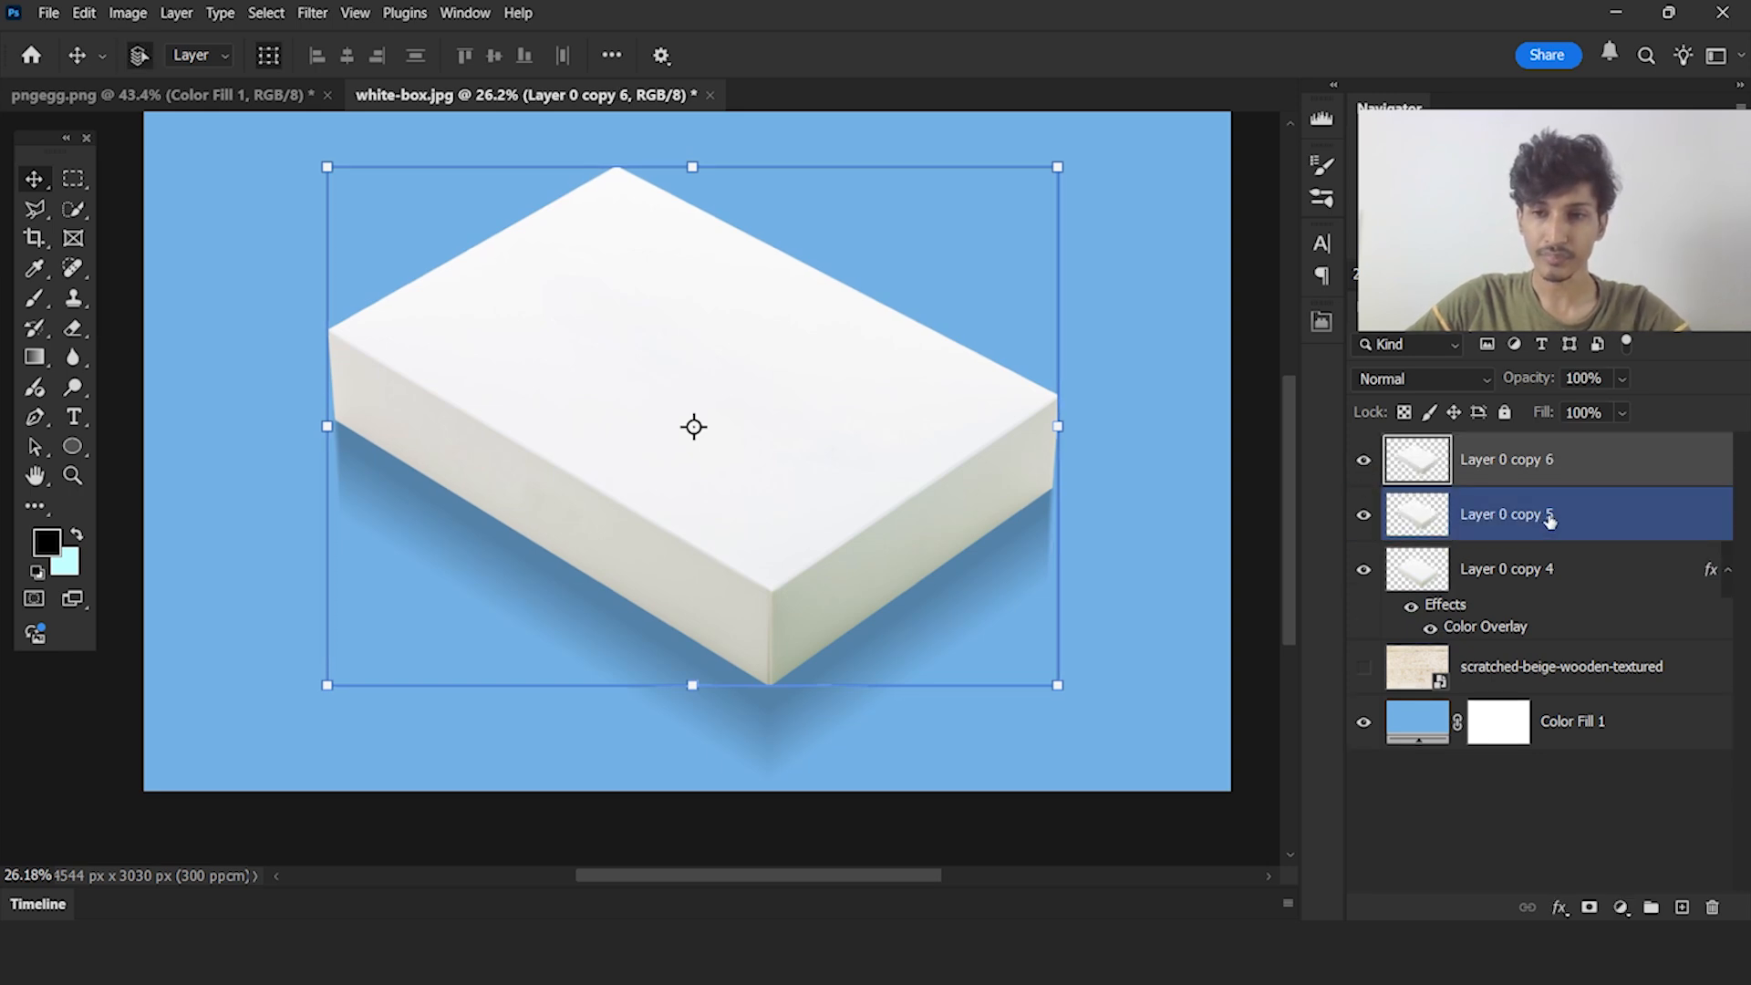
double_click(1610, 522)
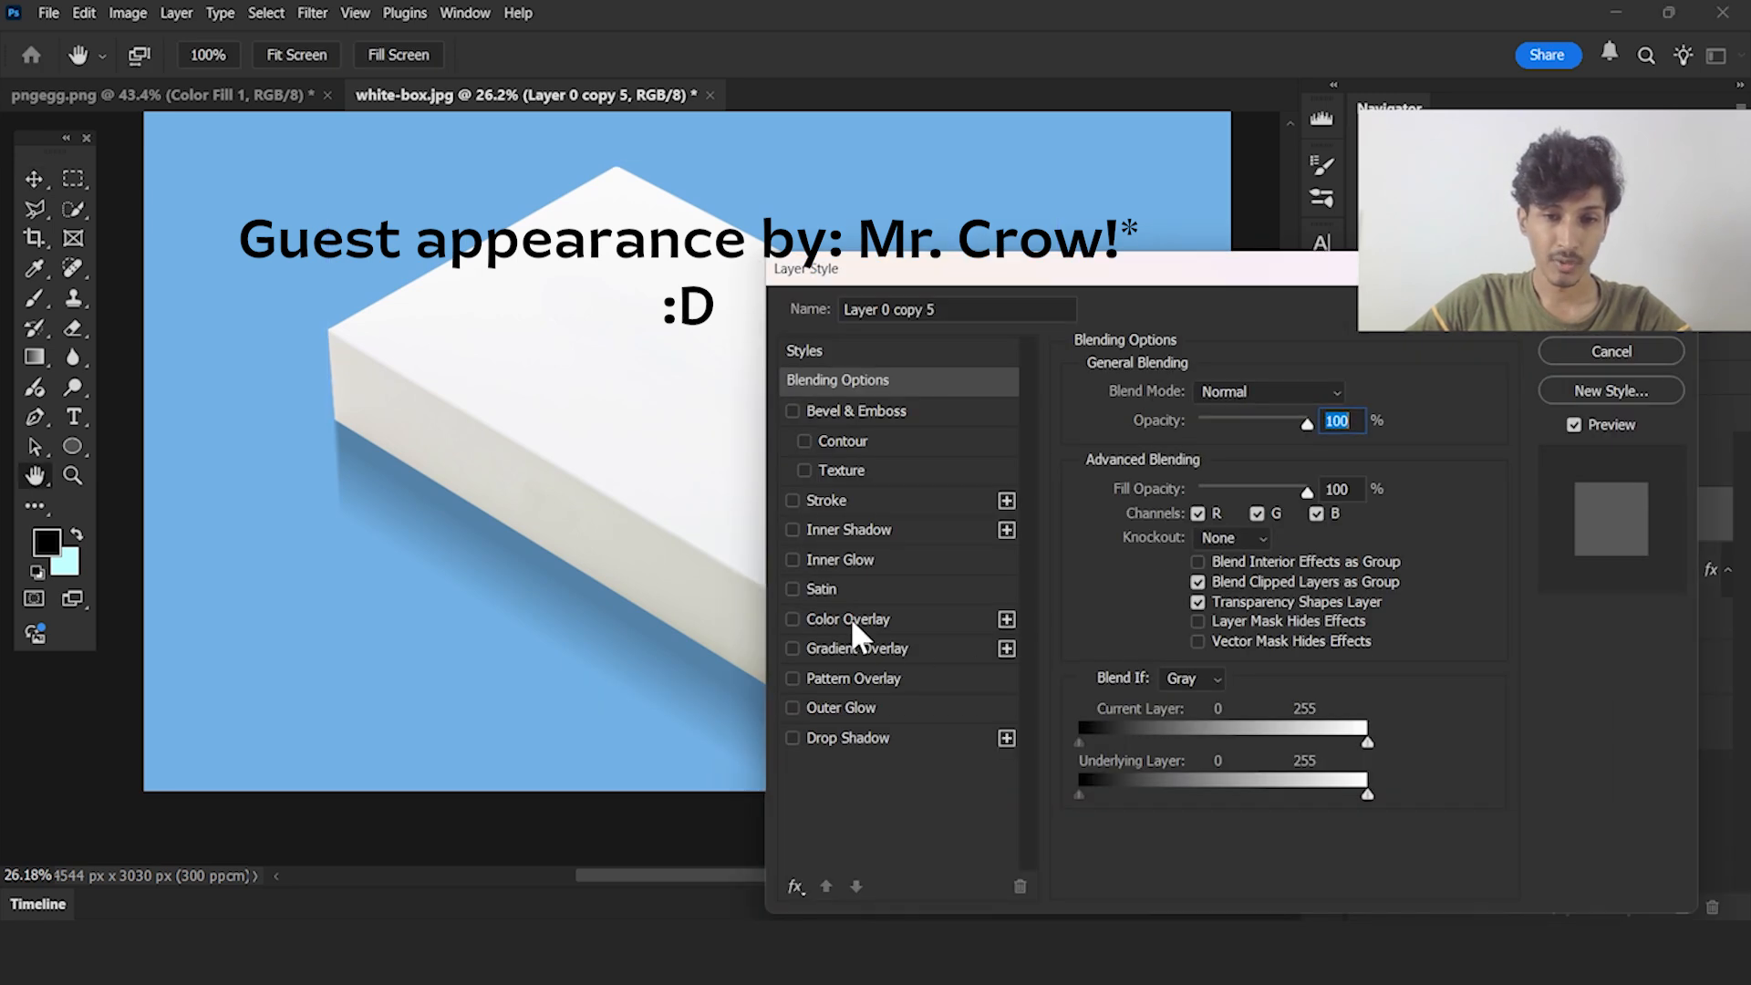
click(848, 620)
click(1613, 331)
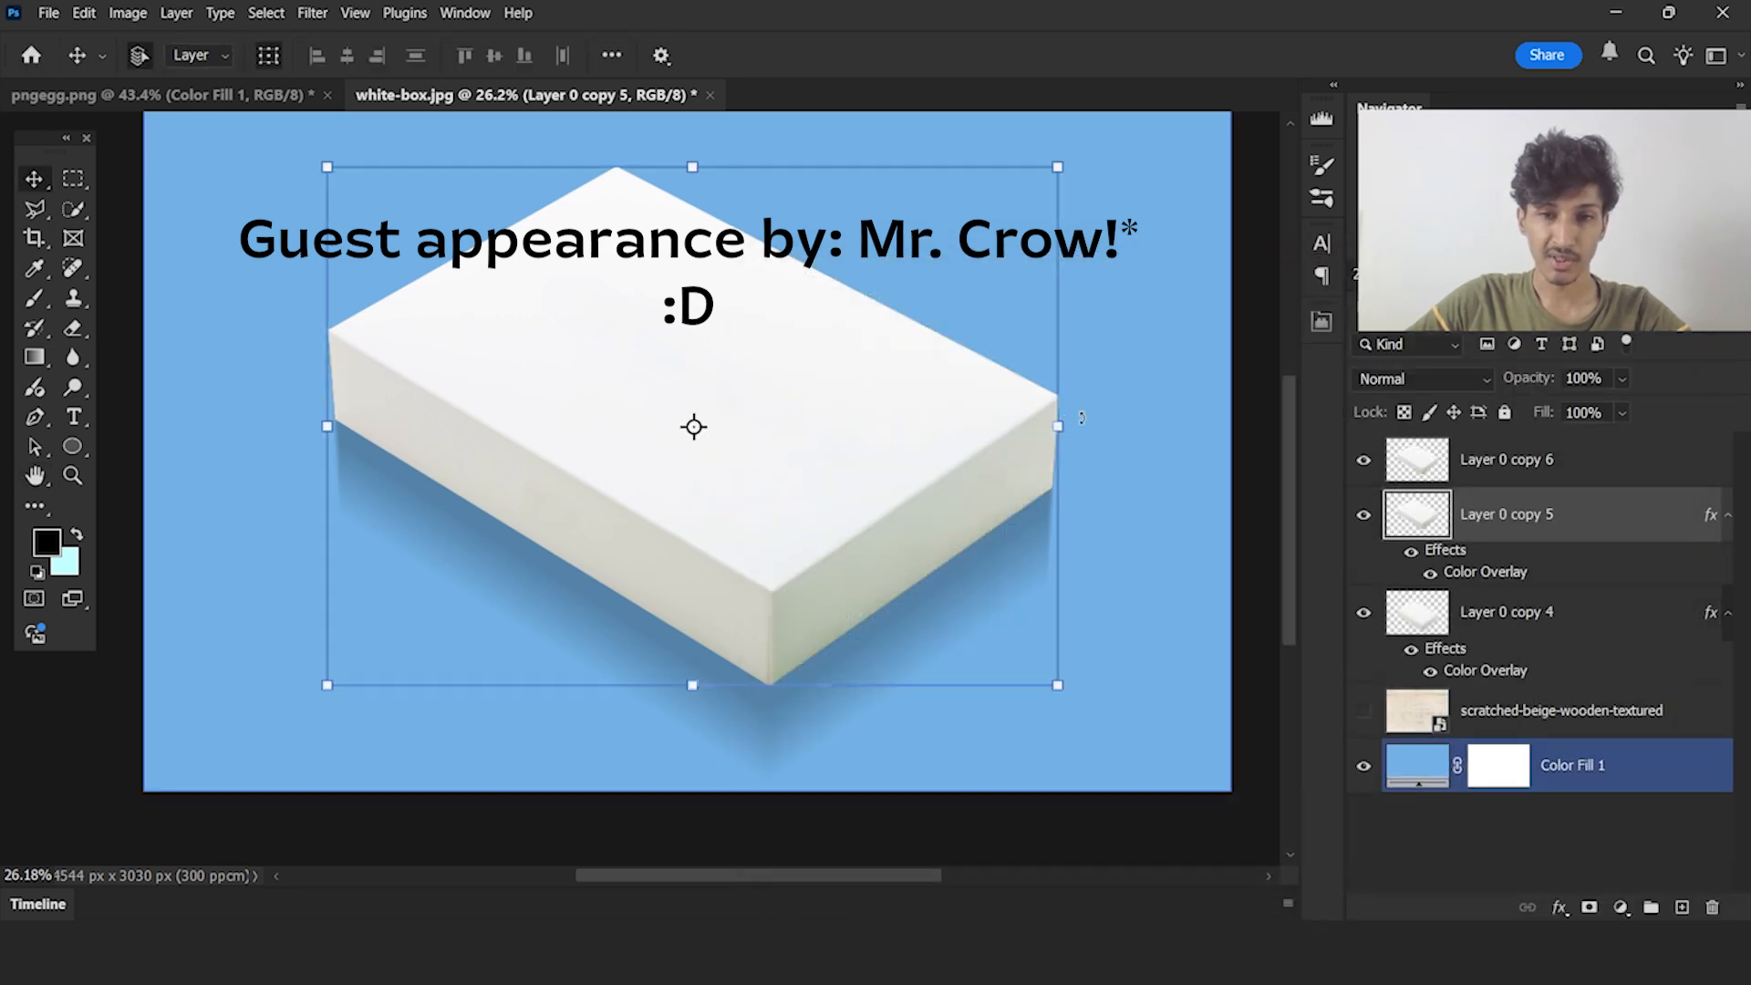
Offset the black Layer 0 copy 5 slightly downward, leaving only a thin dark line under the box's lower edges
drag(936, 439, 935, 456)
click(938, 458)
key(shift+Up)
key(shift+Up)
key(shift+Up)
key(shift+Up)
key(shift+Up)
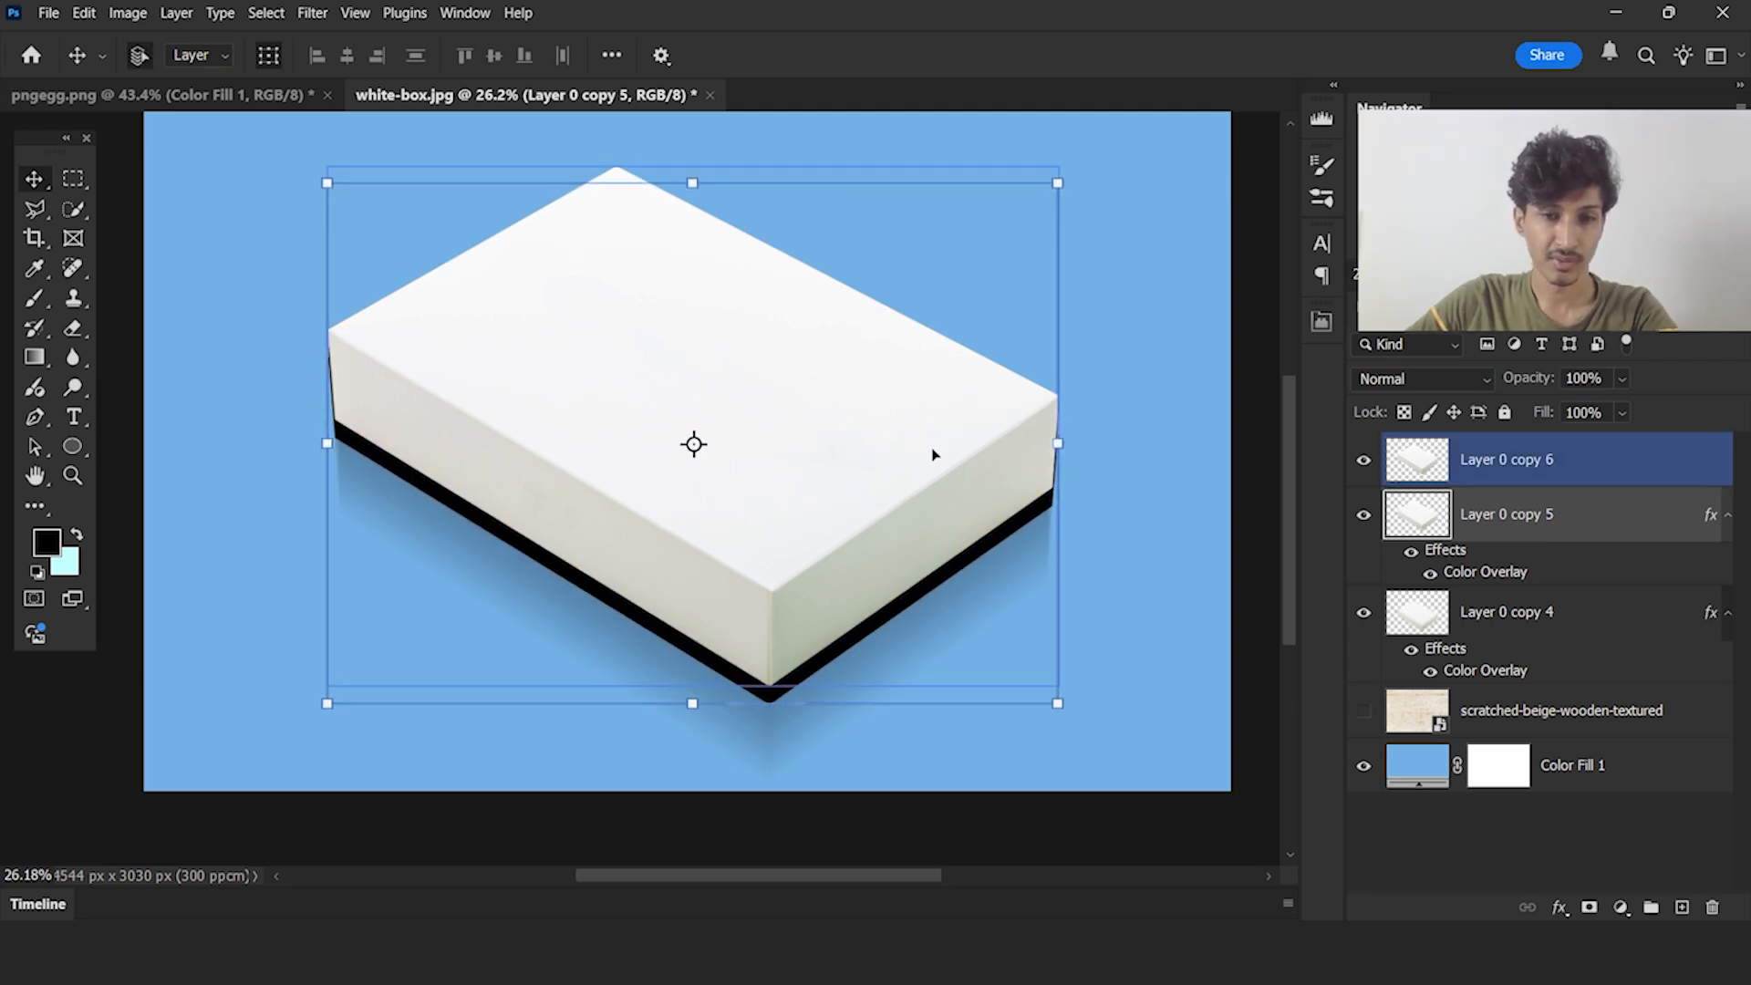
key(shift+Up)
key(shift+Up)
key(shift+Up)
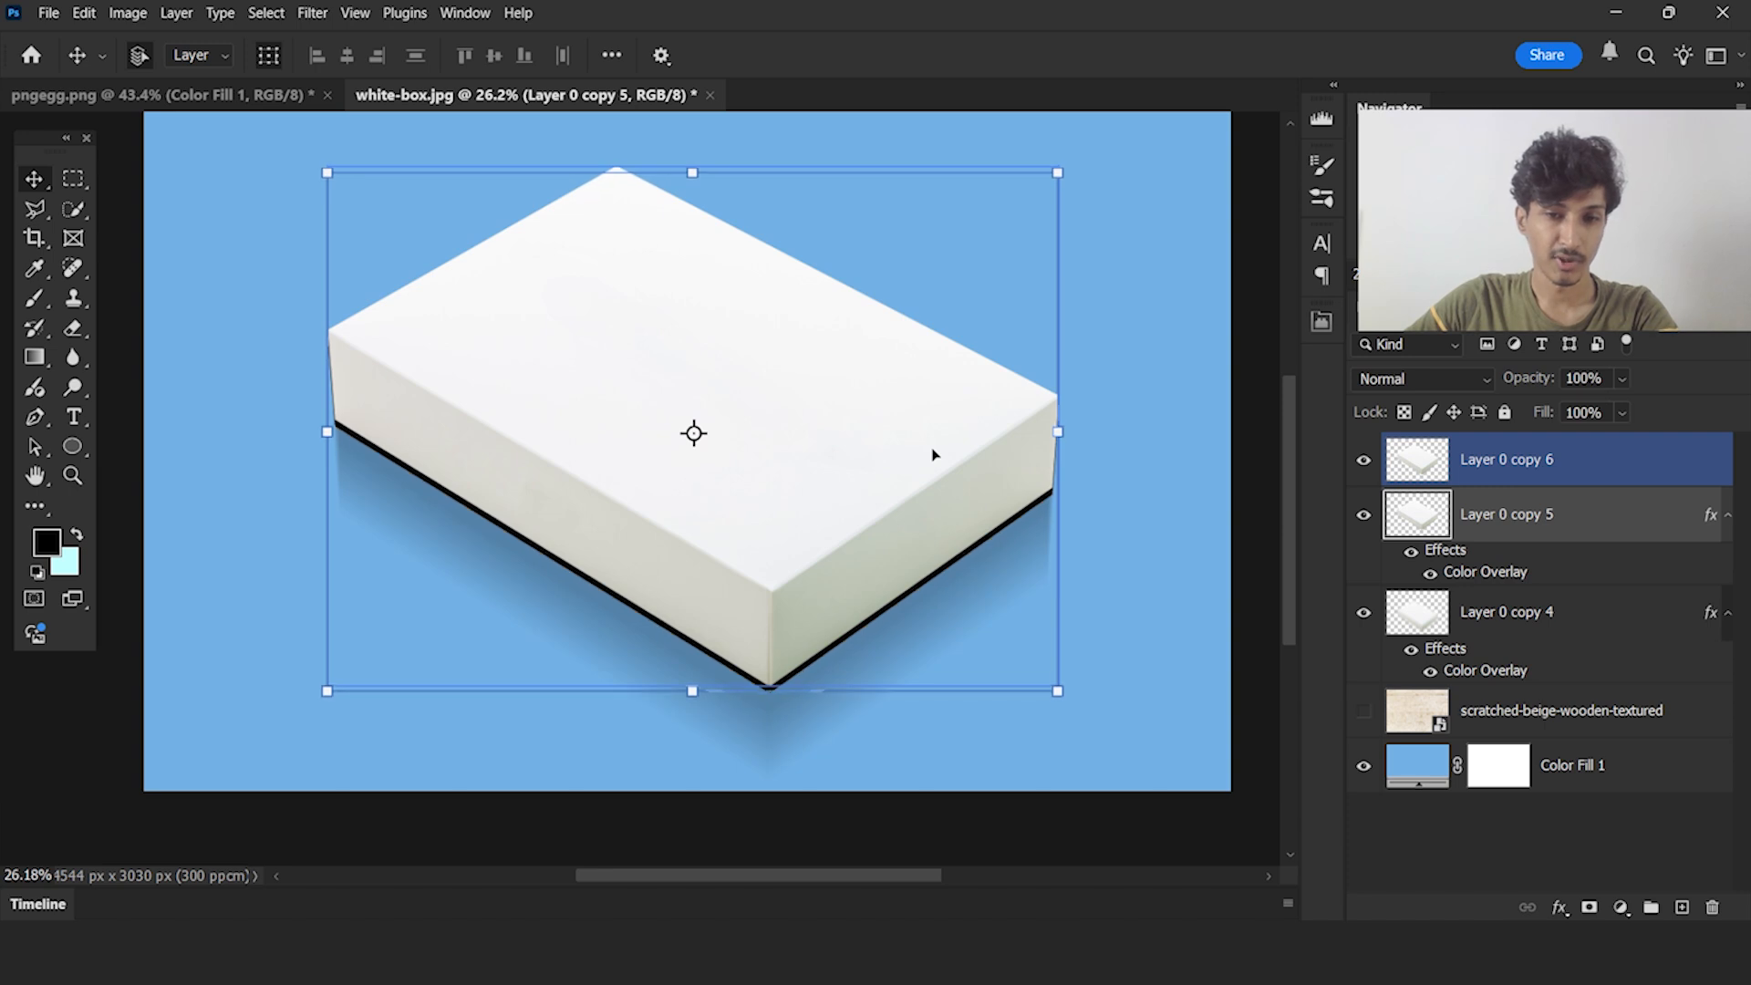
key(Down)
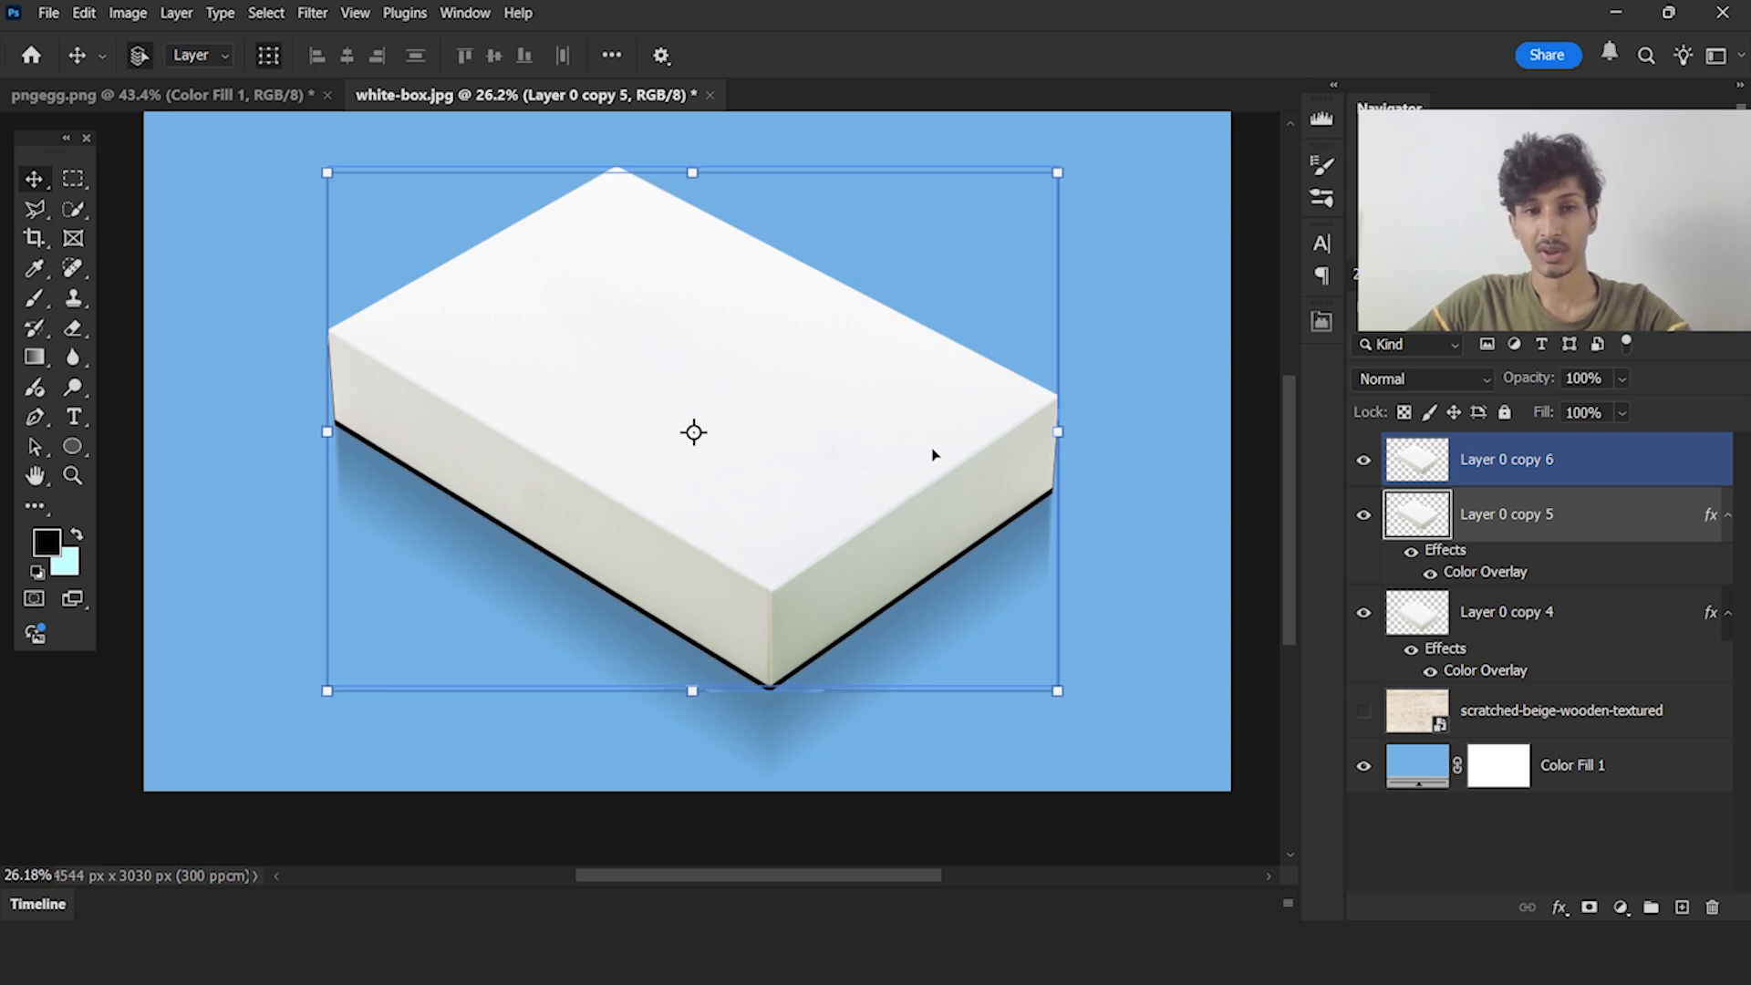
Apply a Gaussian Blur with a 20.8-pixel radius to Layer 0 copy 5 to soften the contact shadow
click(313, 12)
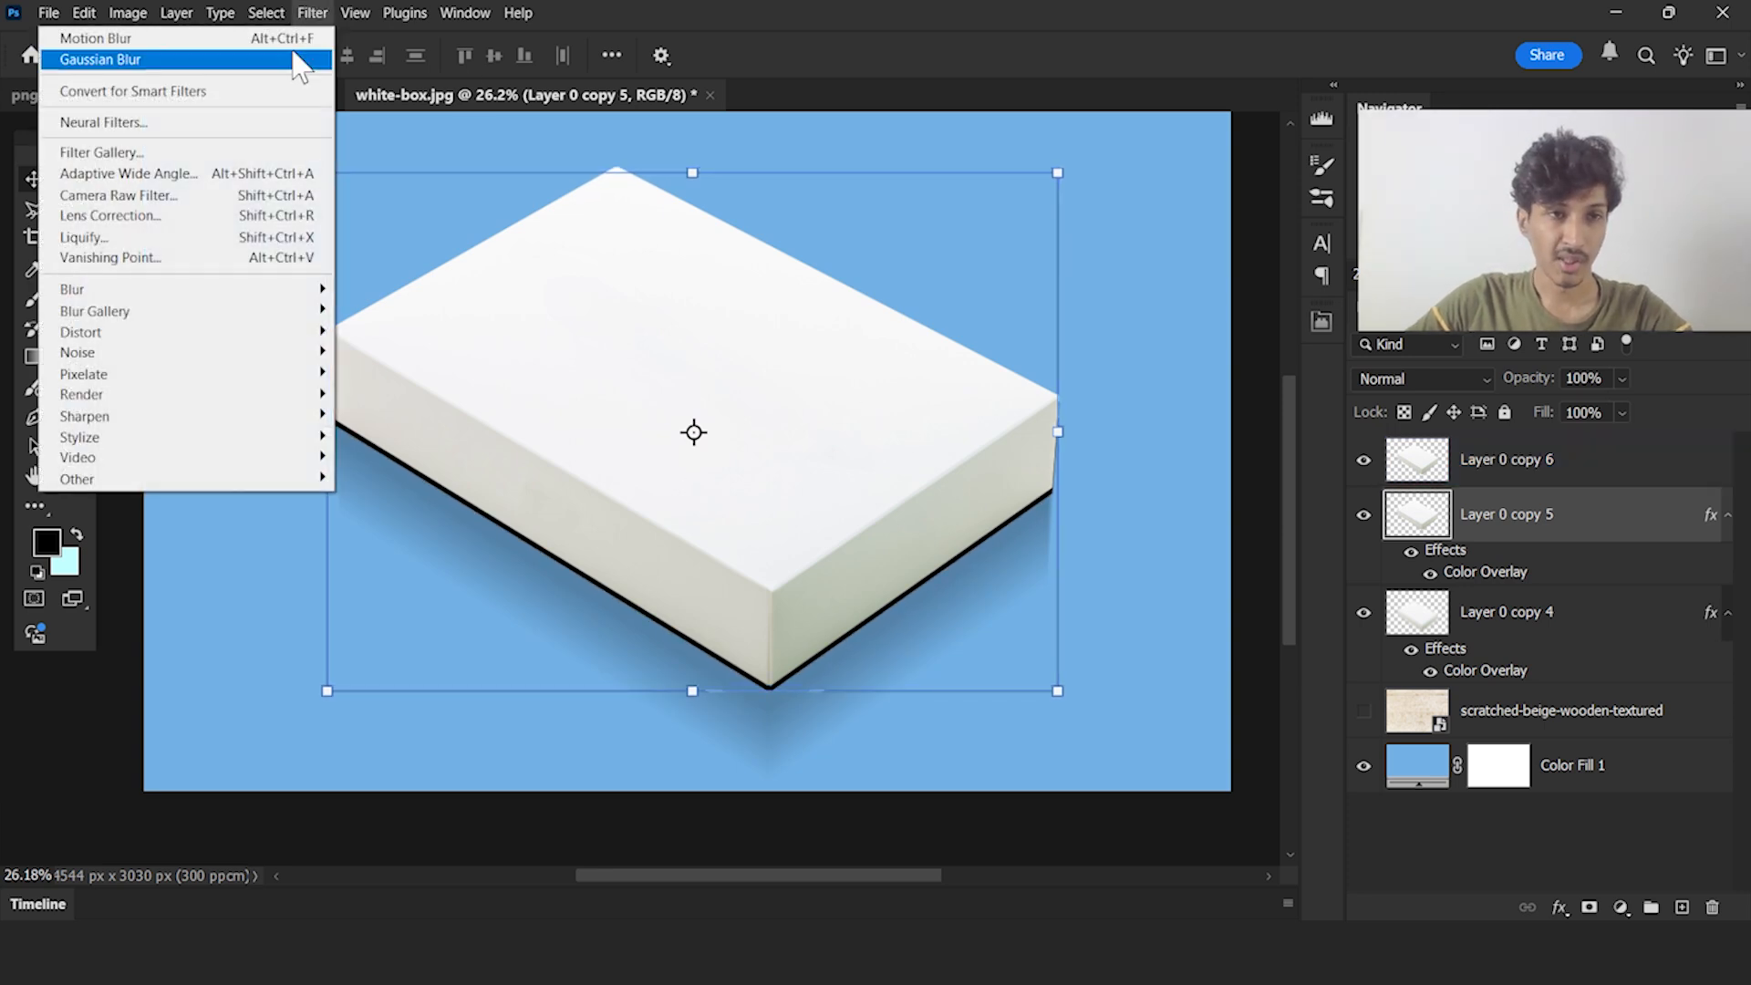
mouse_move(269, 290)
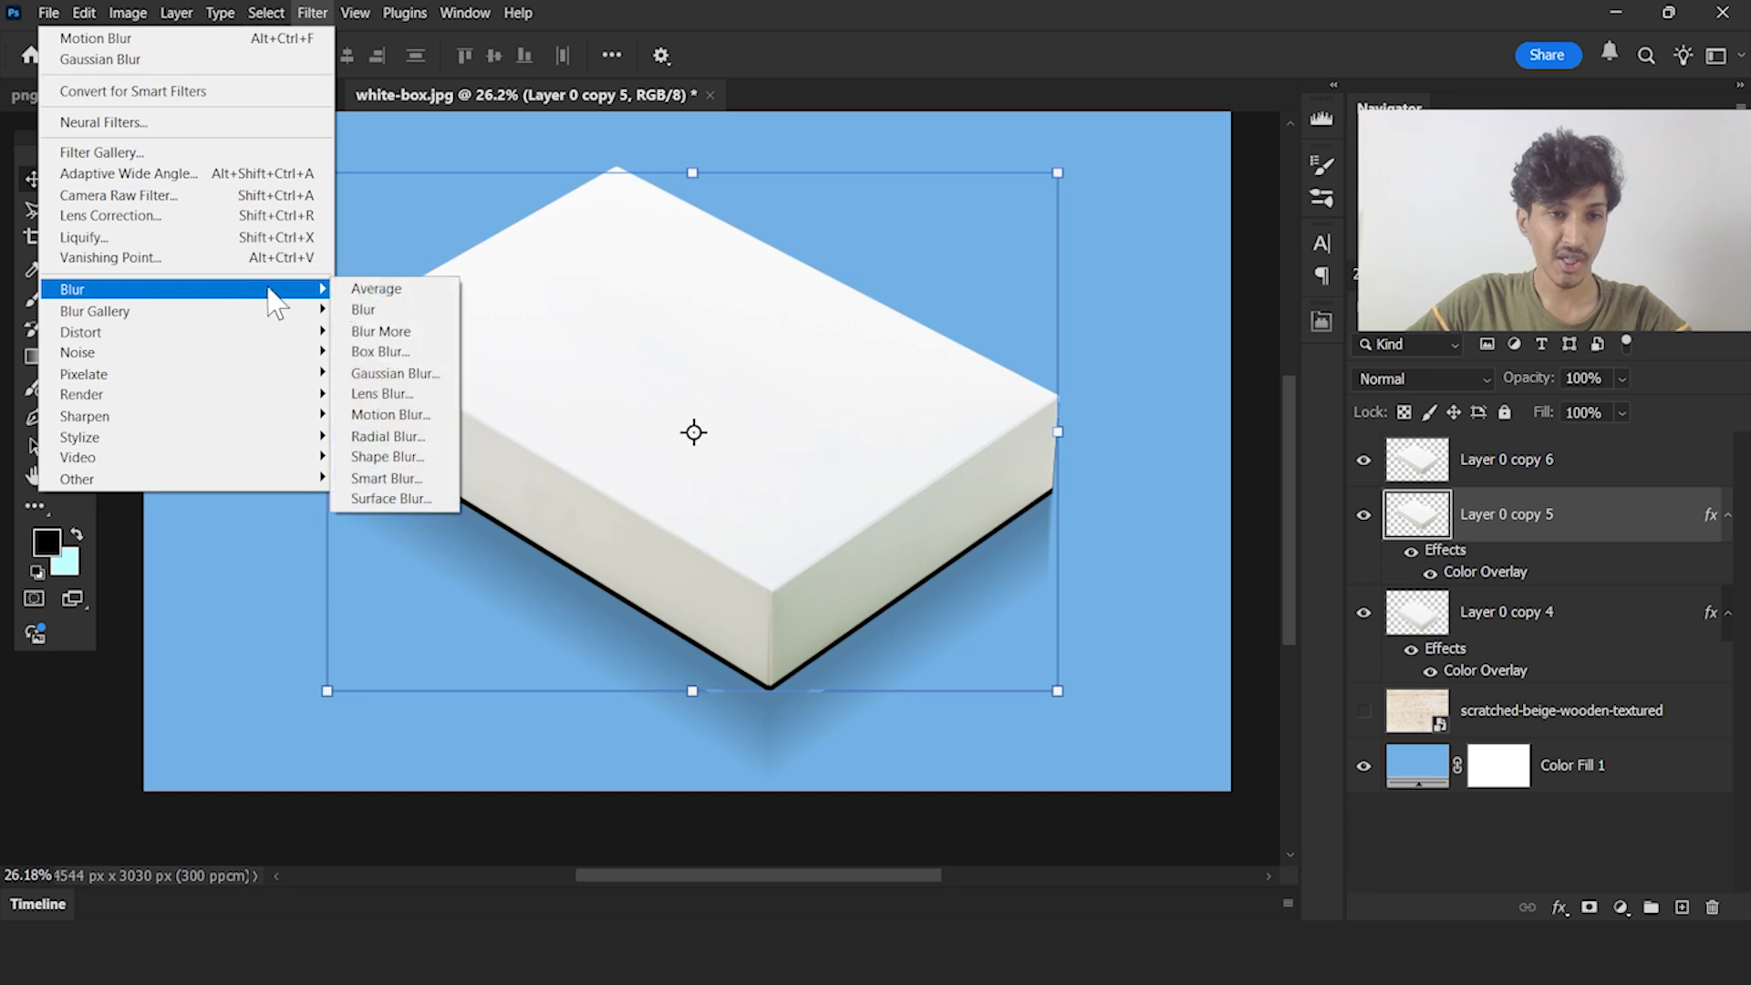
click(424, 384)
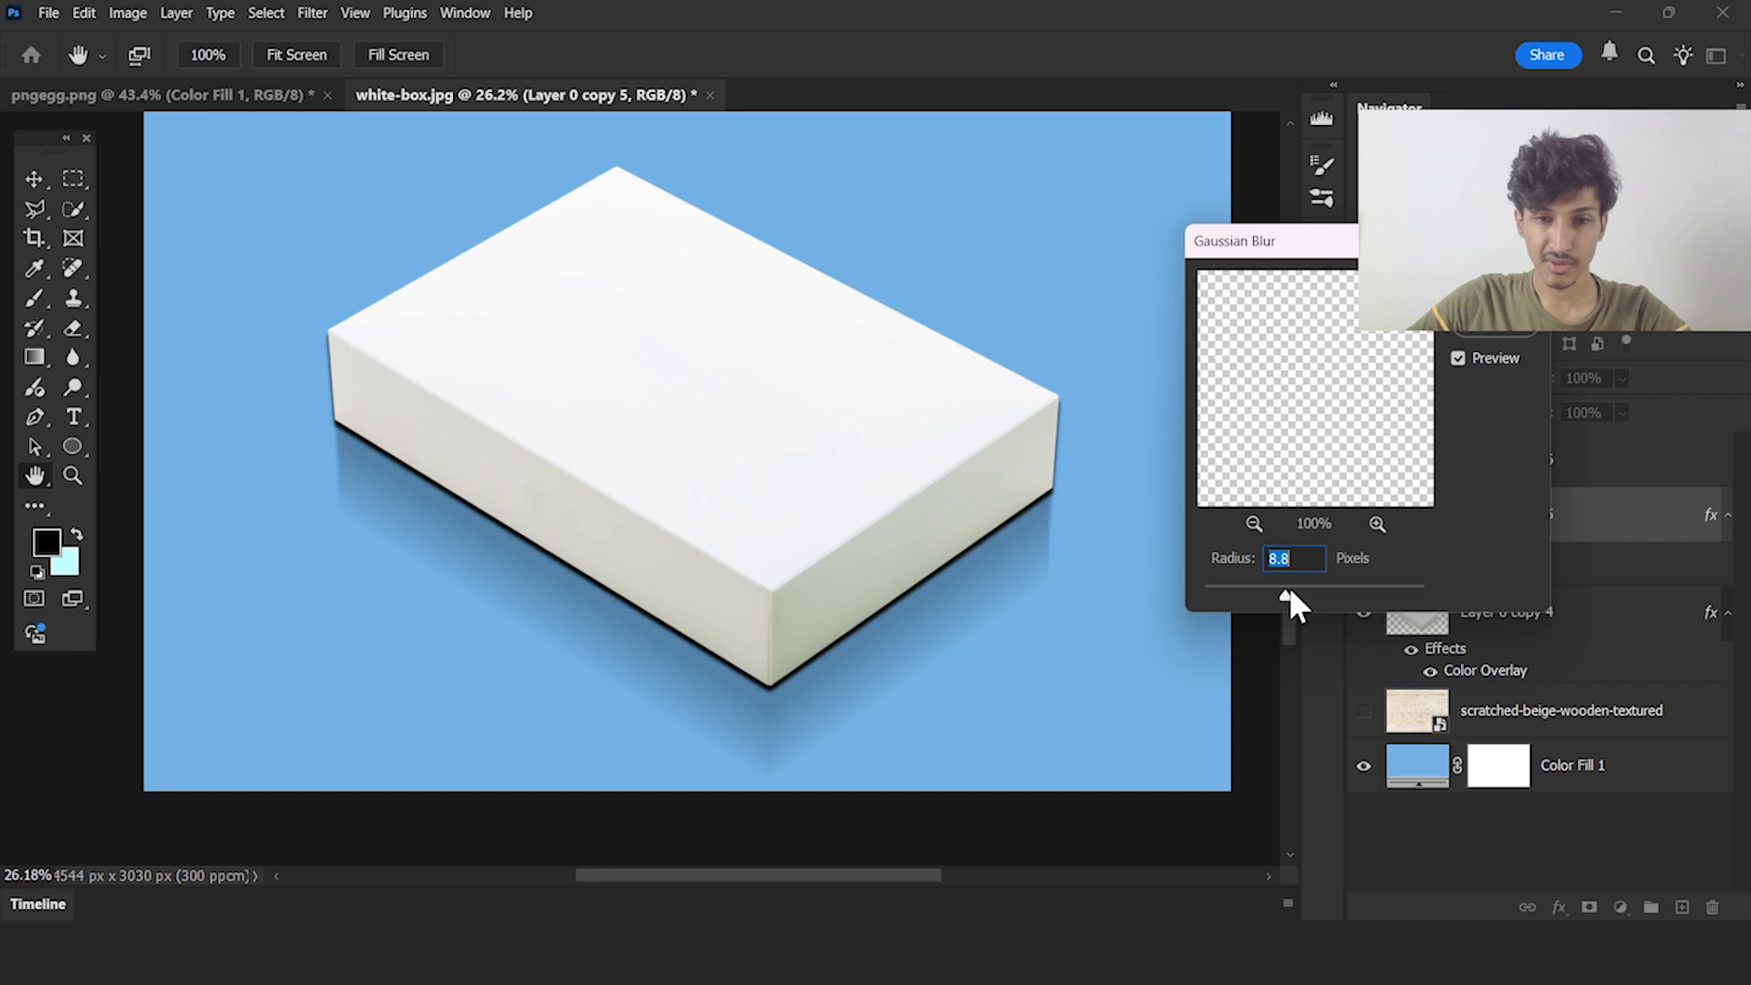
drag(1301, 593, 1301, 592)
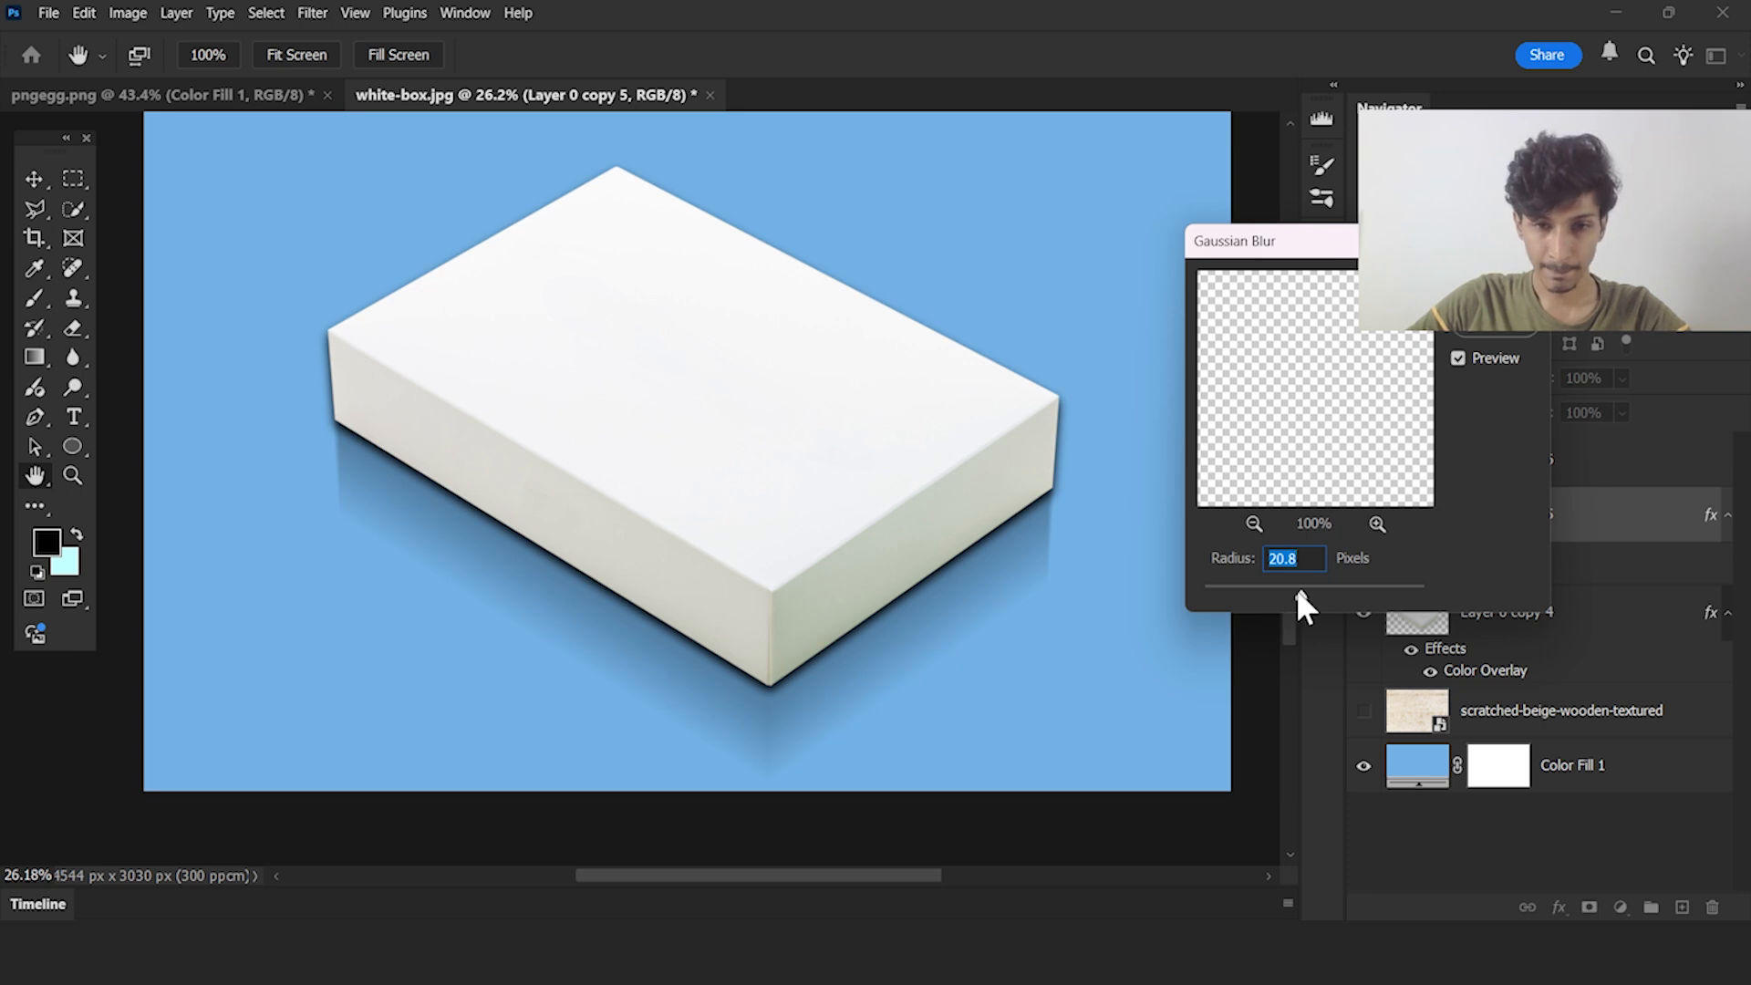
click(1493, 287)
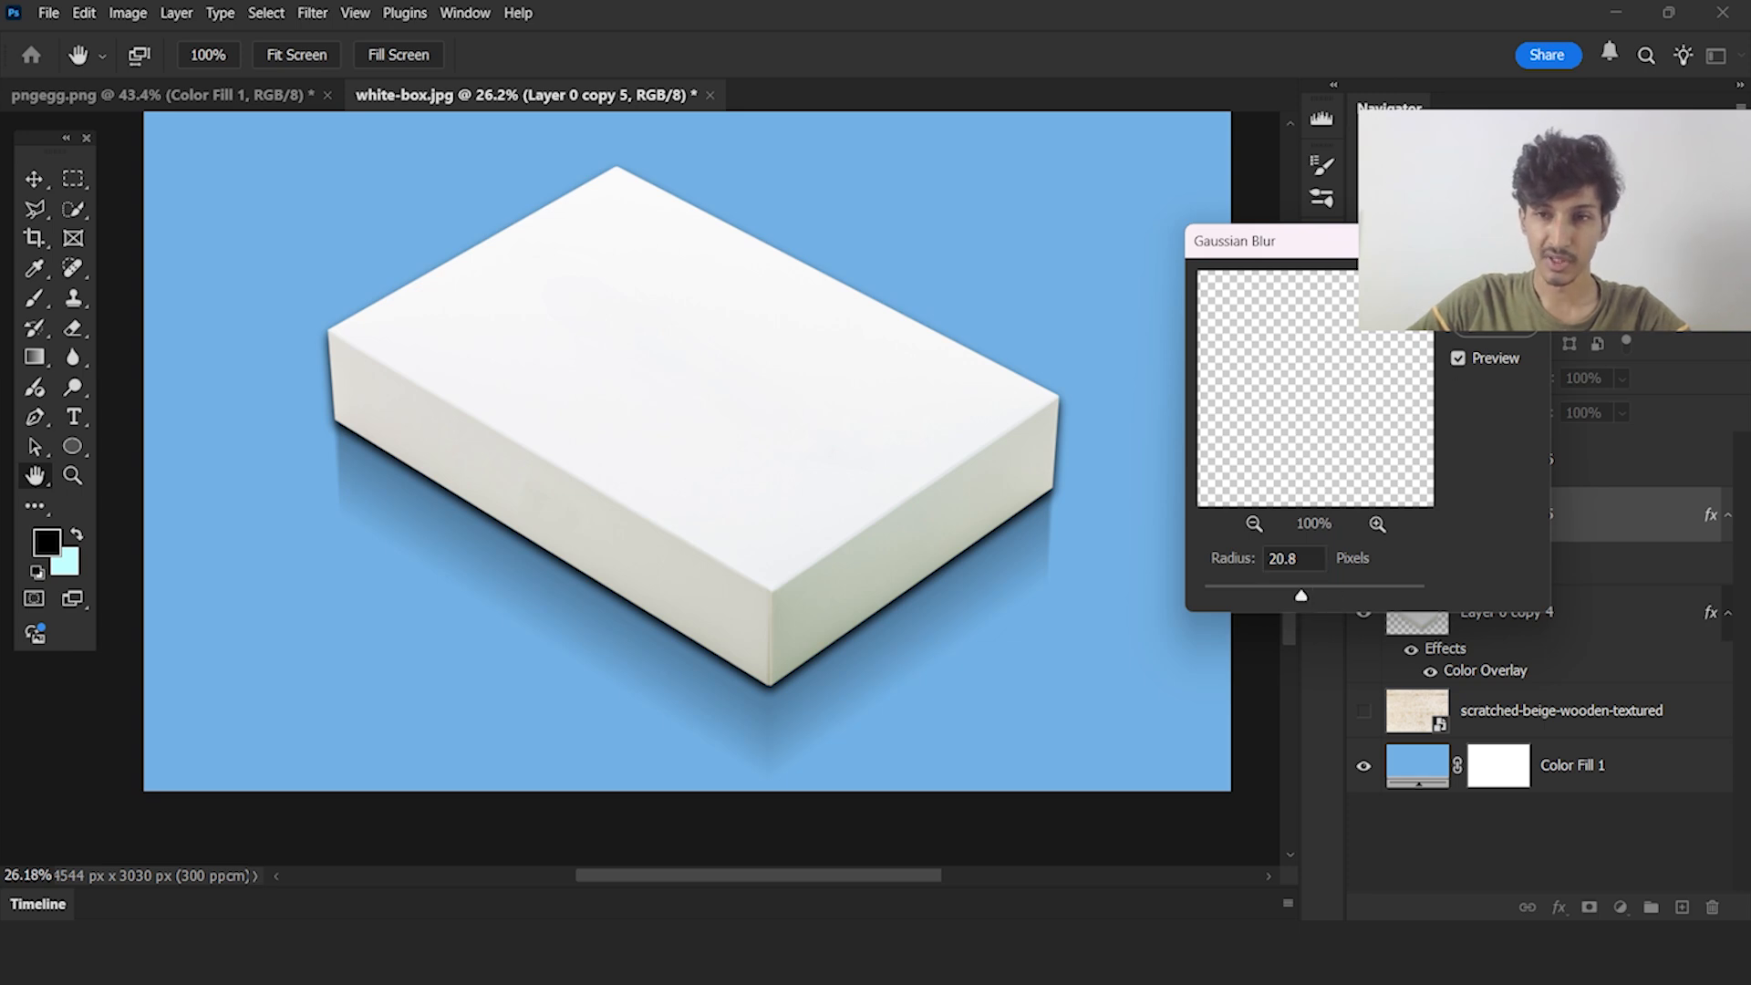
scroll(867, 299, up, 1)
scroll(984, 333, up, 8)
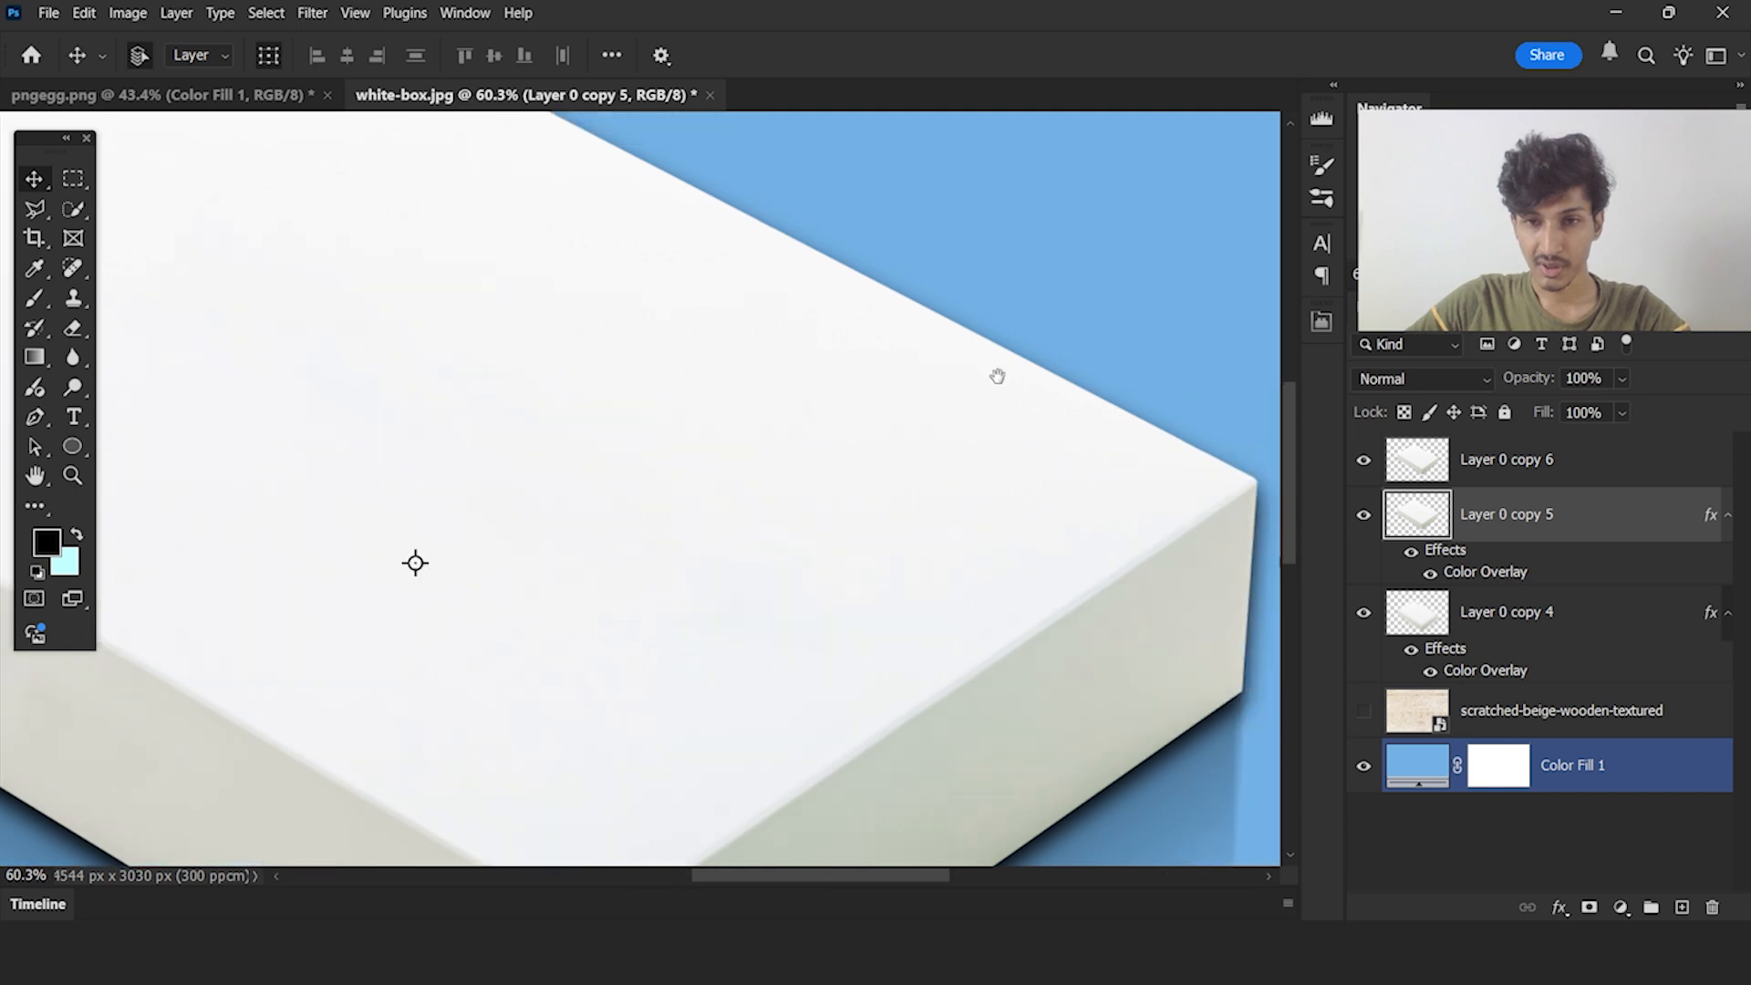
Erase the dark shadow spill beside the box's right vertical edge on Layer 0 copy 5
drag(897, 326, 1132, 552)
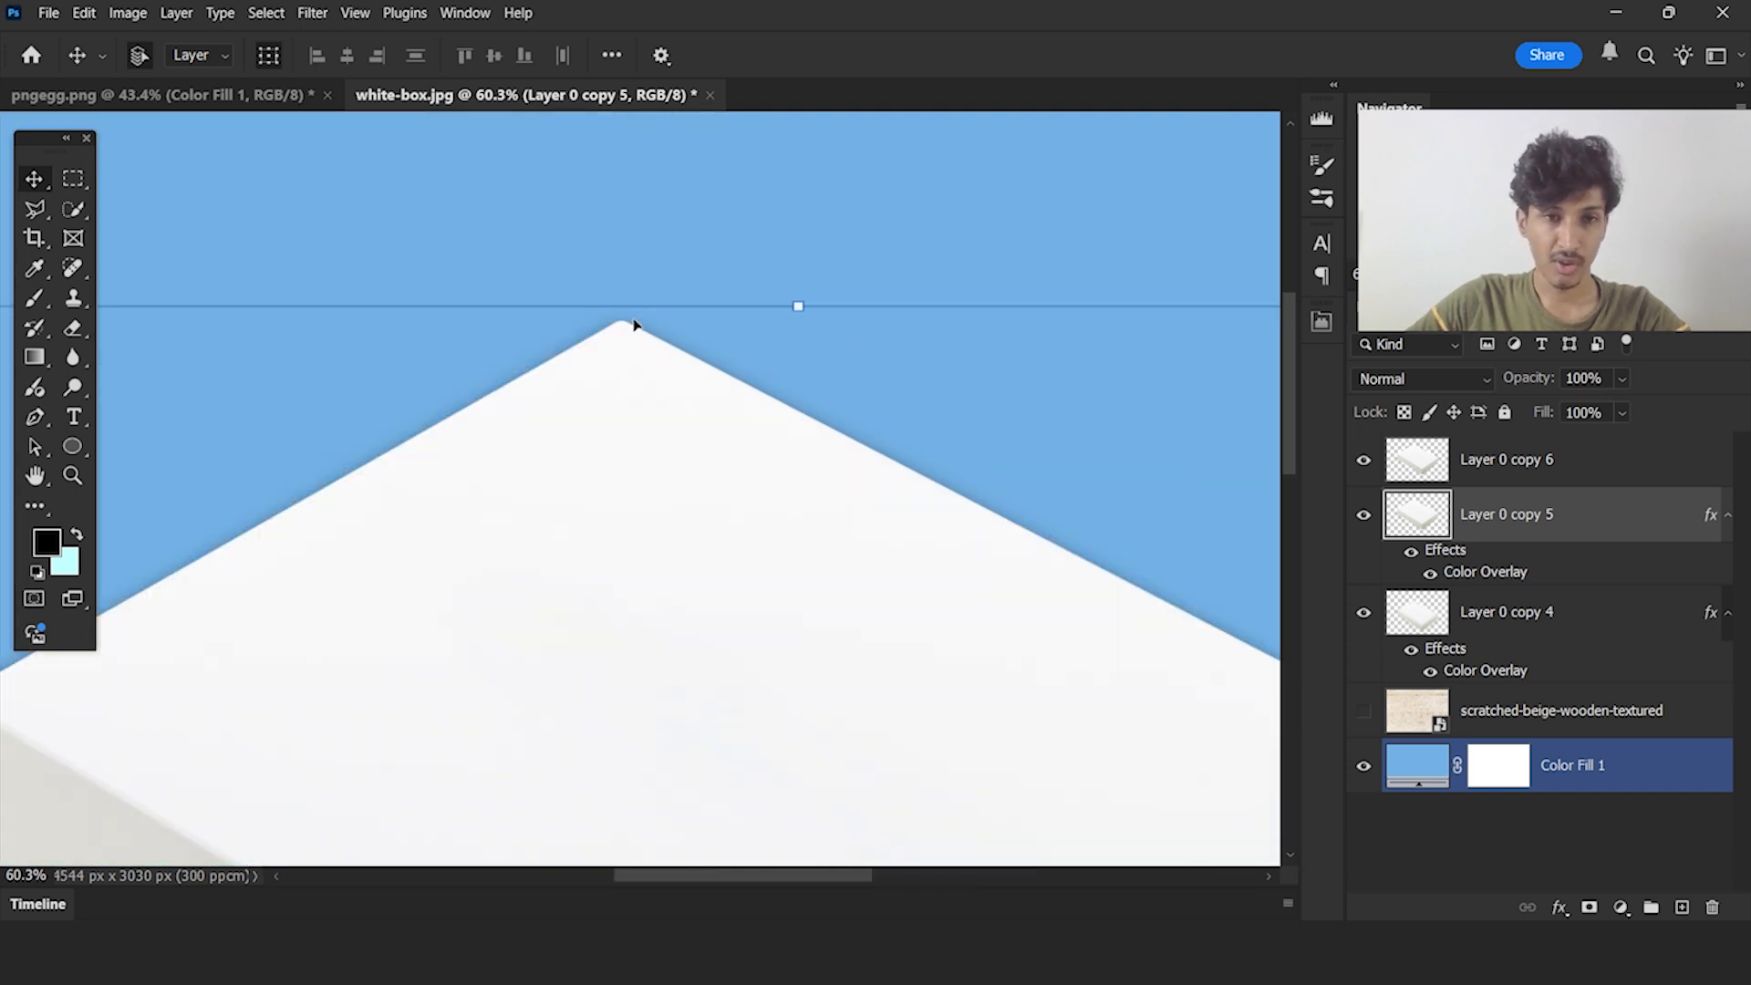
scroll(598, 328, down, 8)
click(1475, 459)
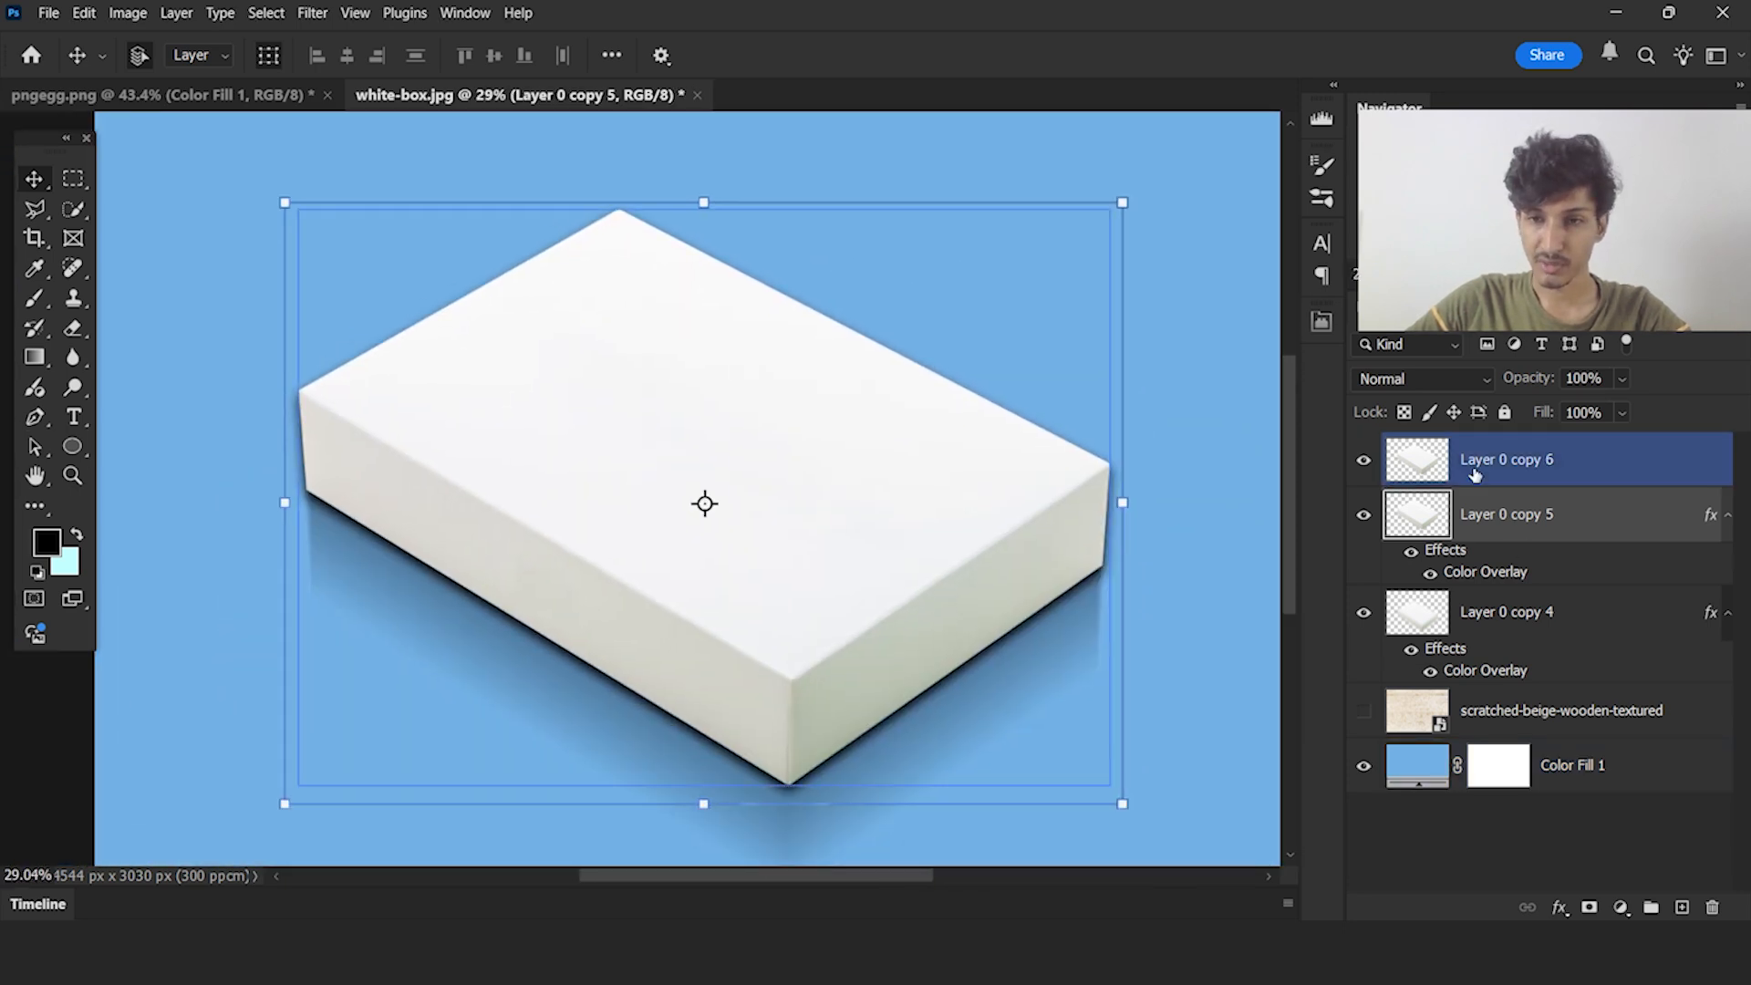
click(1512, 518)
key(e)
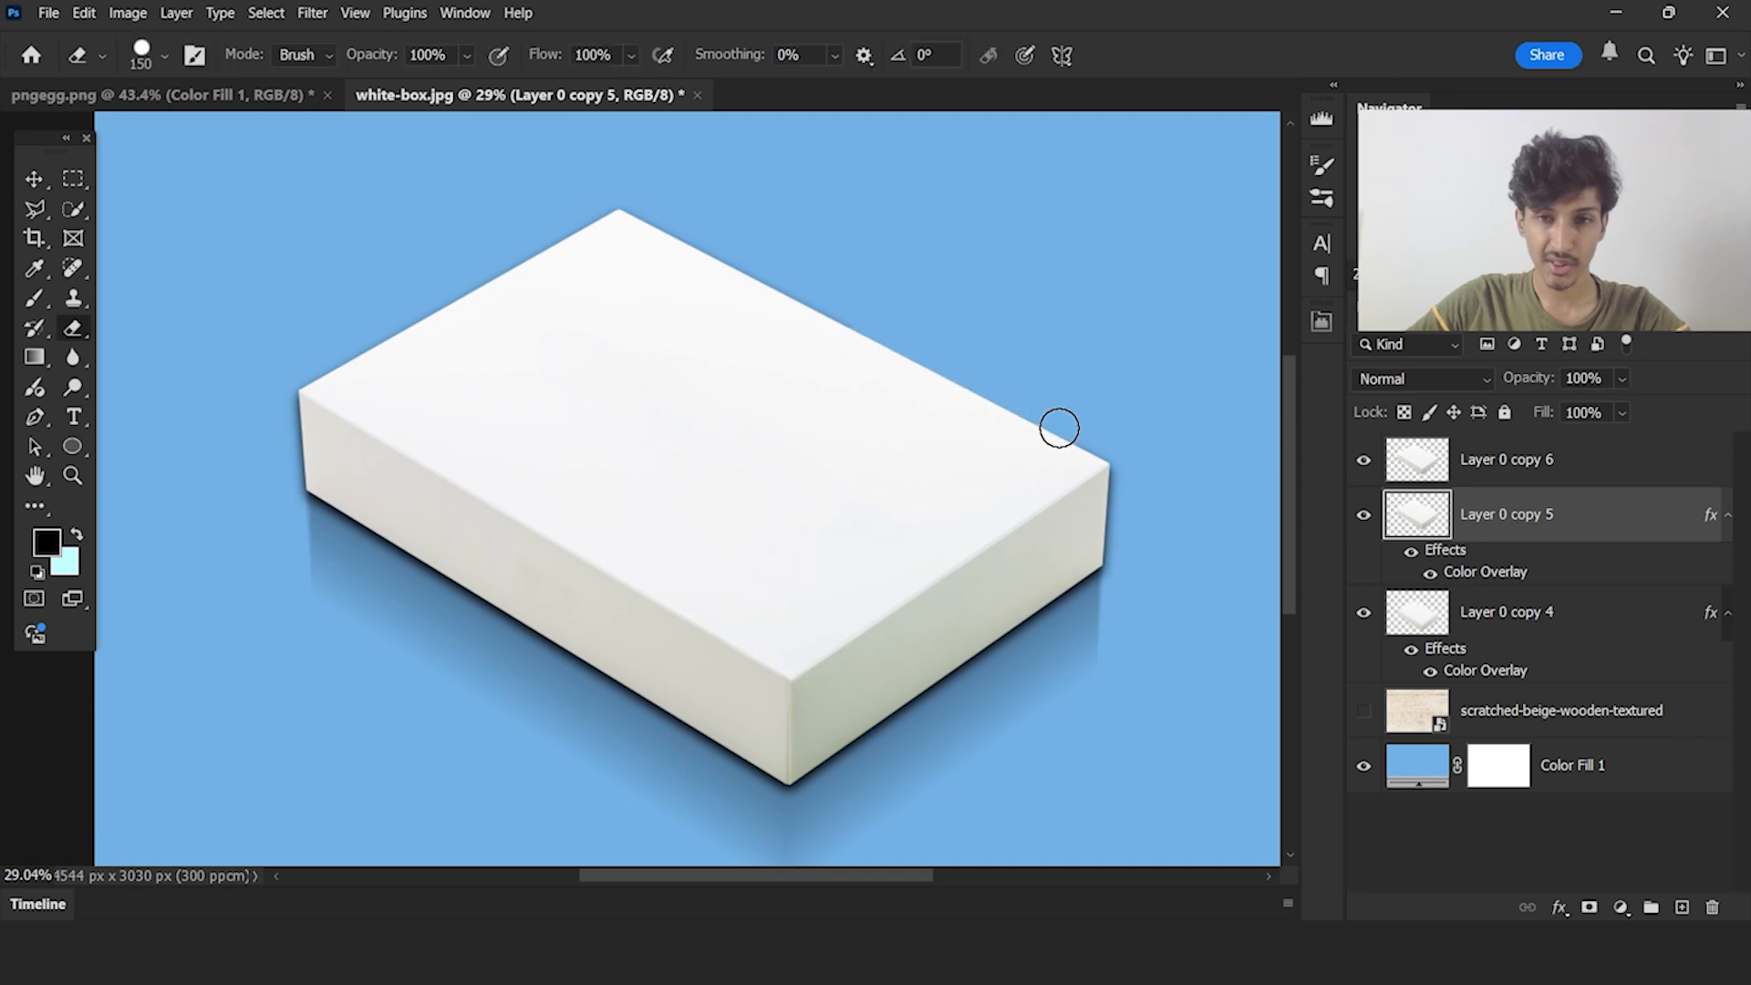
scroll(1113, 484, up, 8)
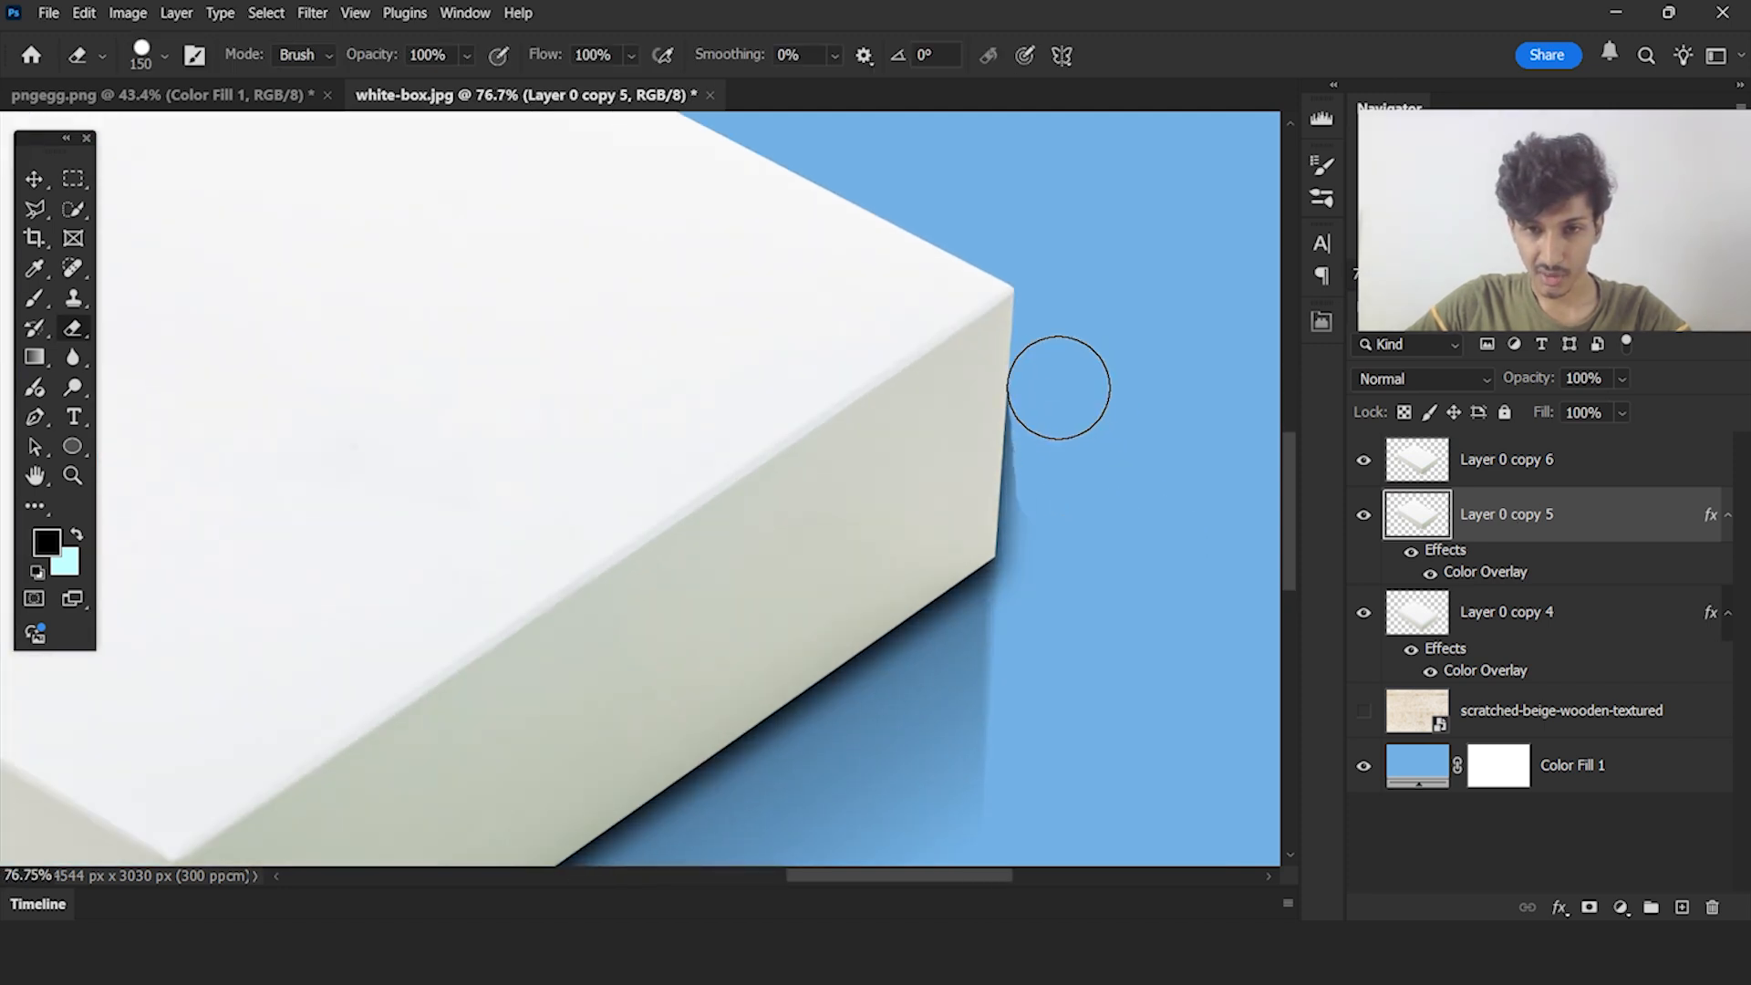
mouse_move(1049, 539)
mouse_down()
mouse_move(1059, 707)
mouse_move(1074, 587)
mouse_up()
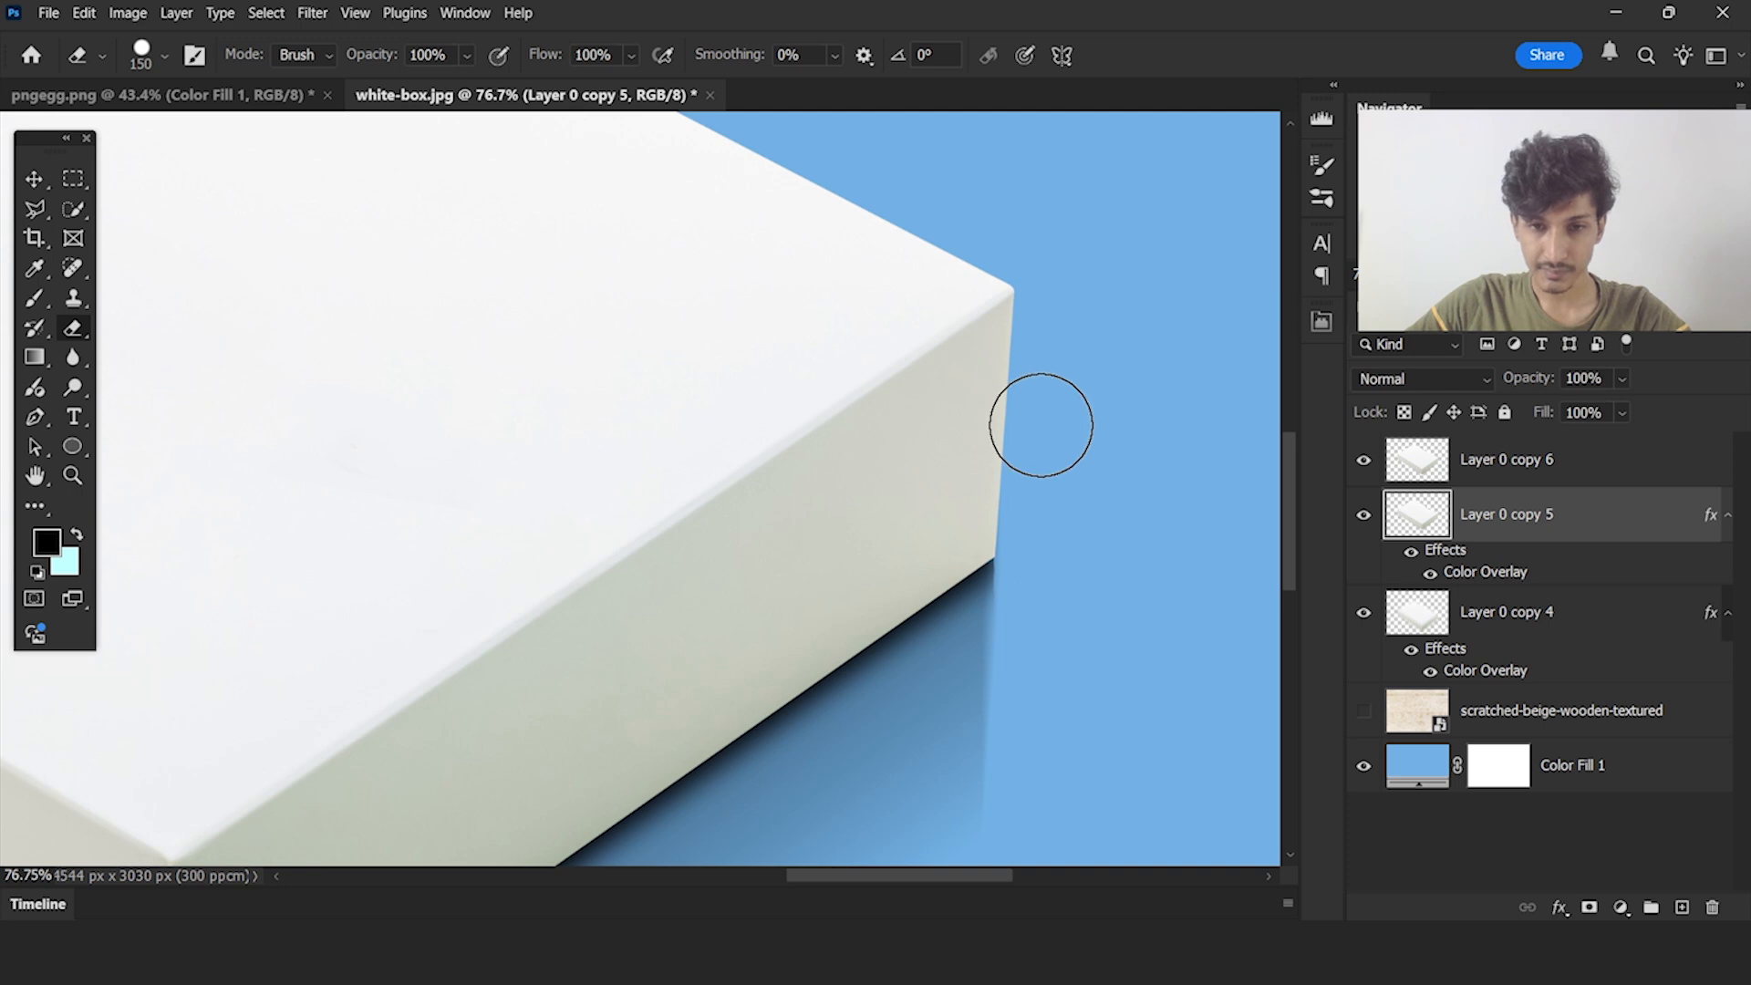
Erase the dark shadow spill along the box's left vertical edge on Layer 0 copy 5
scroll(1116, 529, down, 1)
scroll(1115, 529, down, 6)
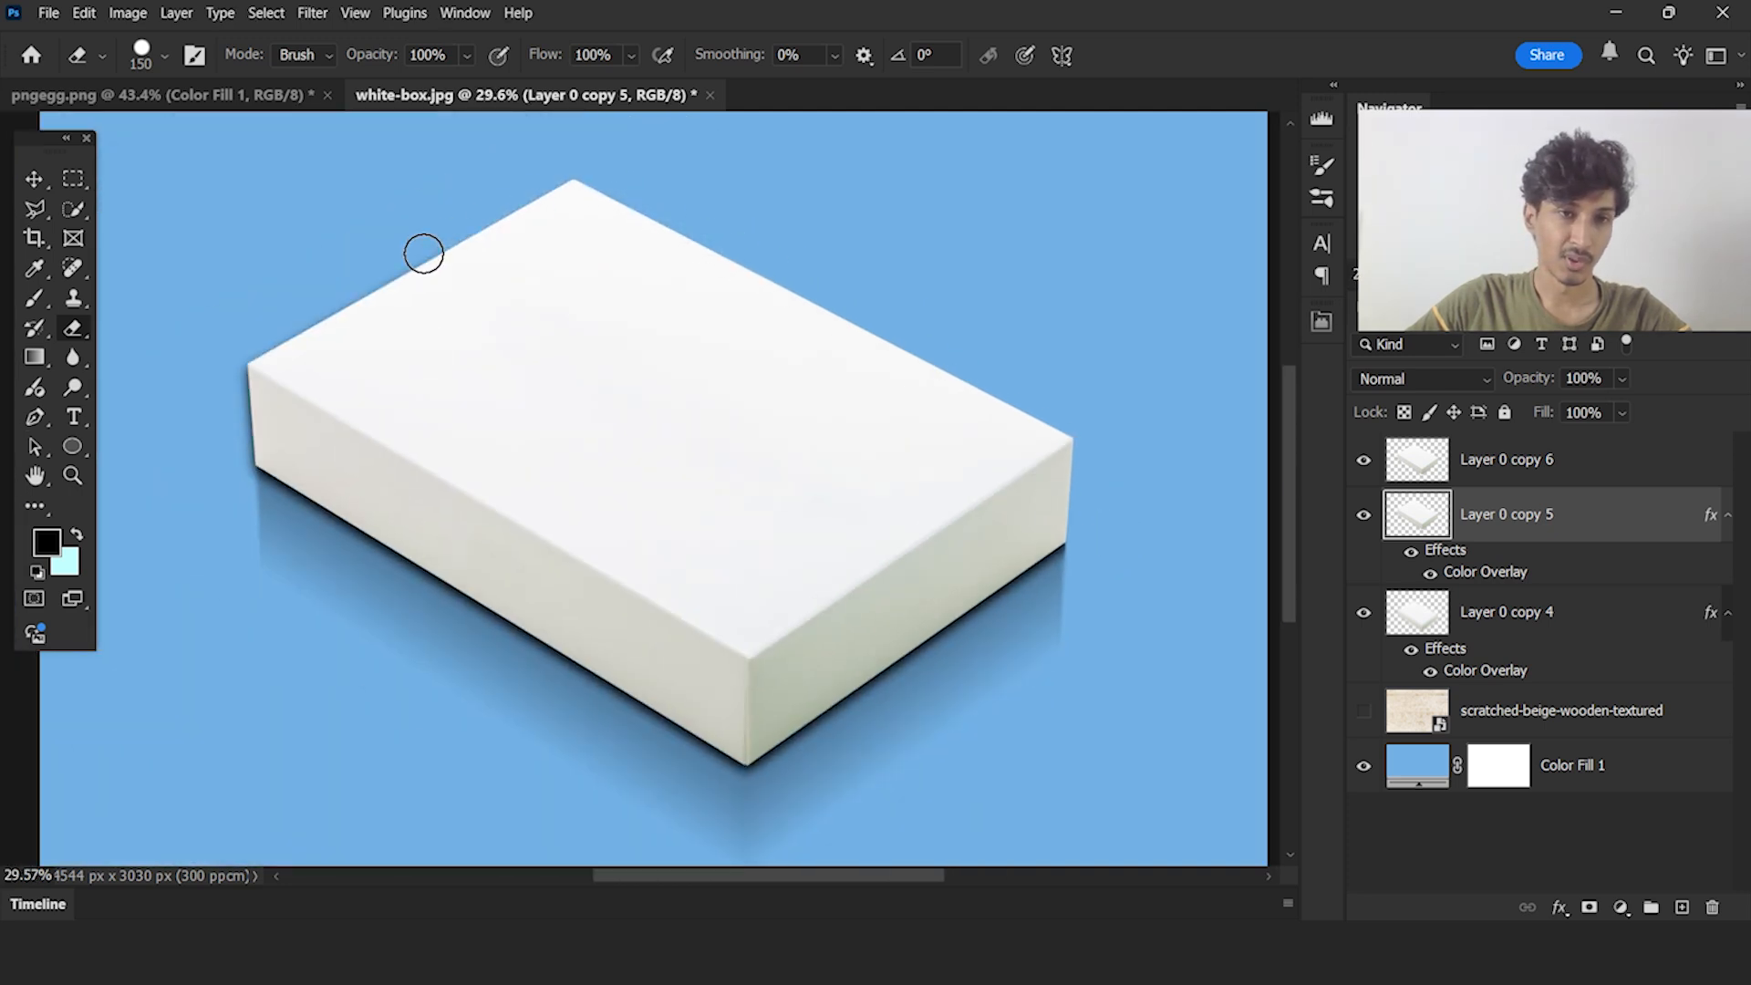
scroll(221, 379, up, 6)
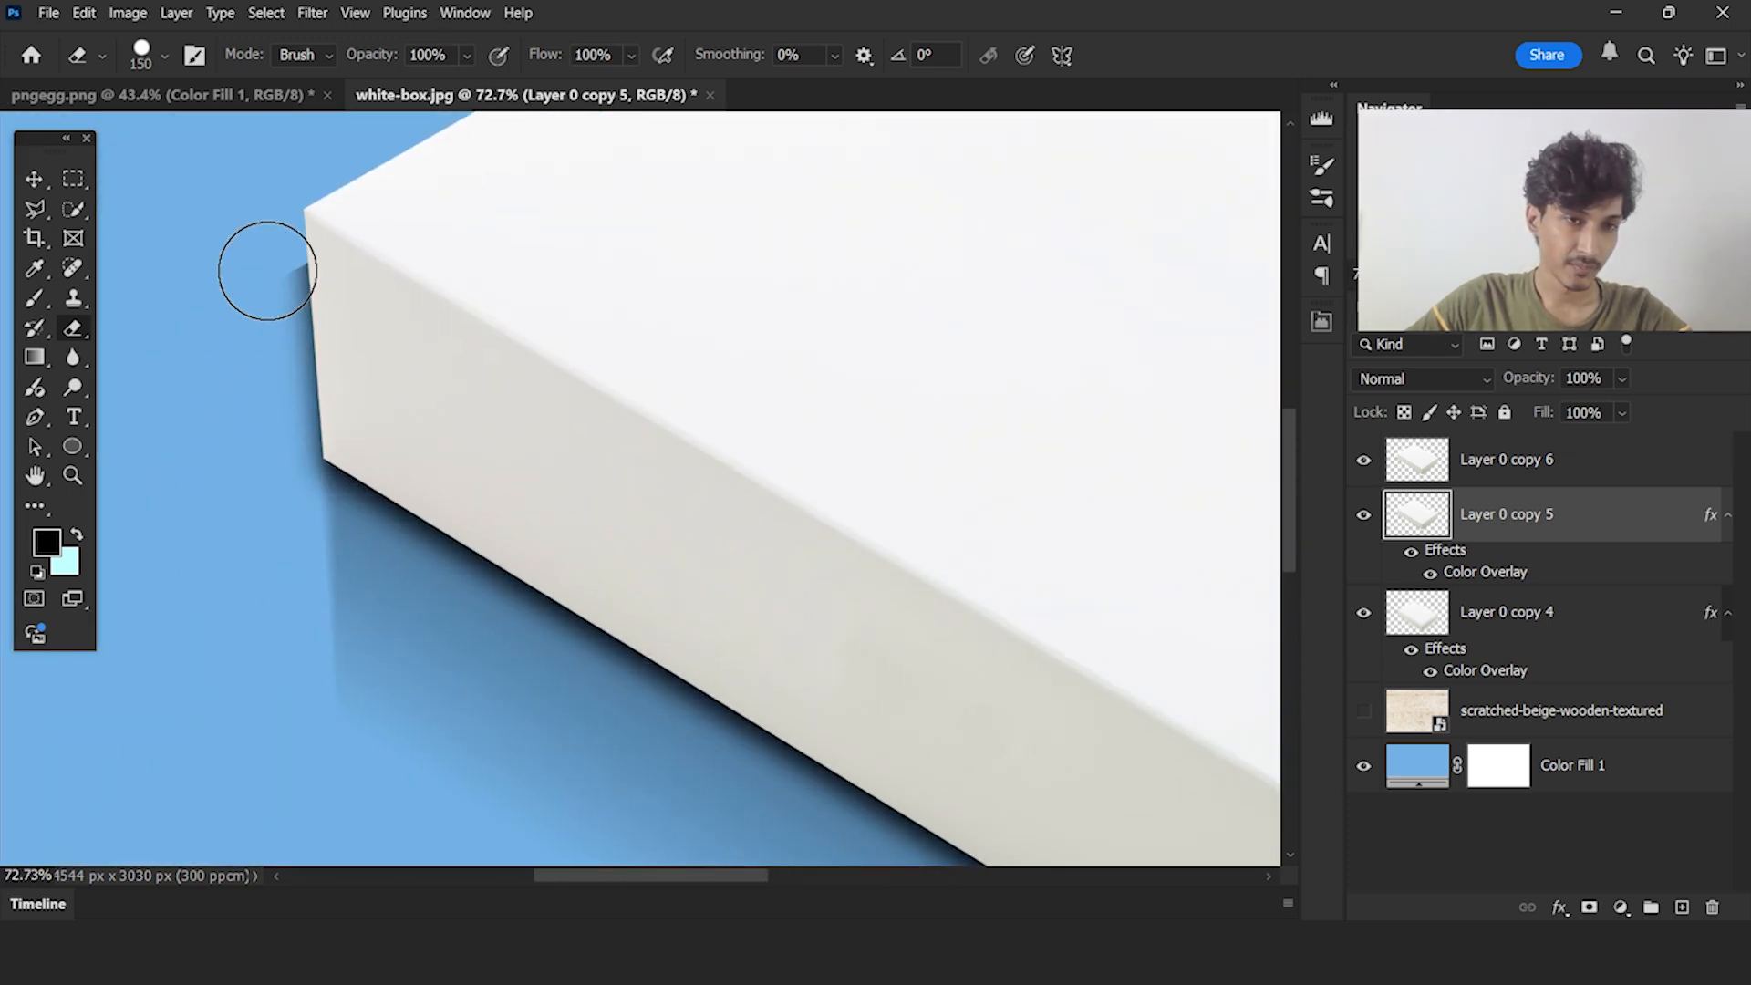
drag(267, 271, 289, 570)
drag(283, 470, 300, 603)
scroll(258, 395, down, 6)
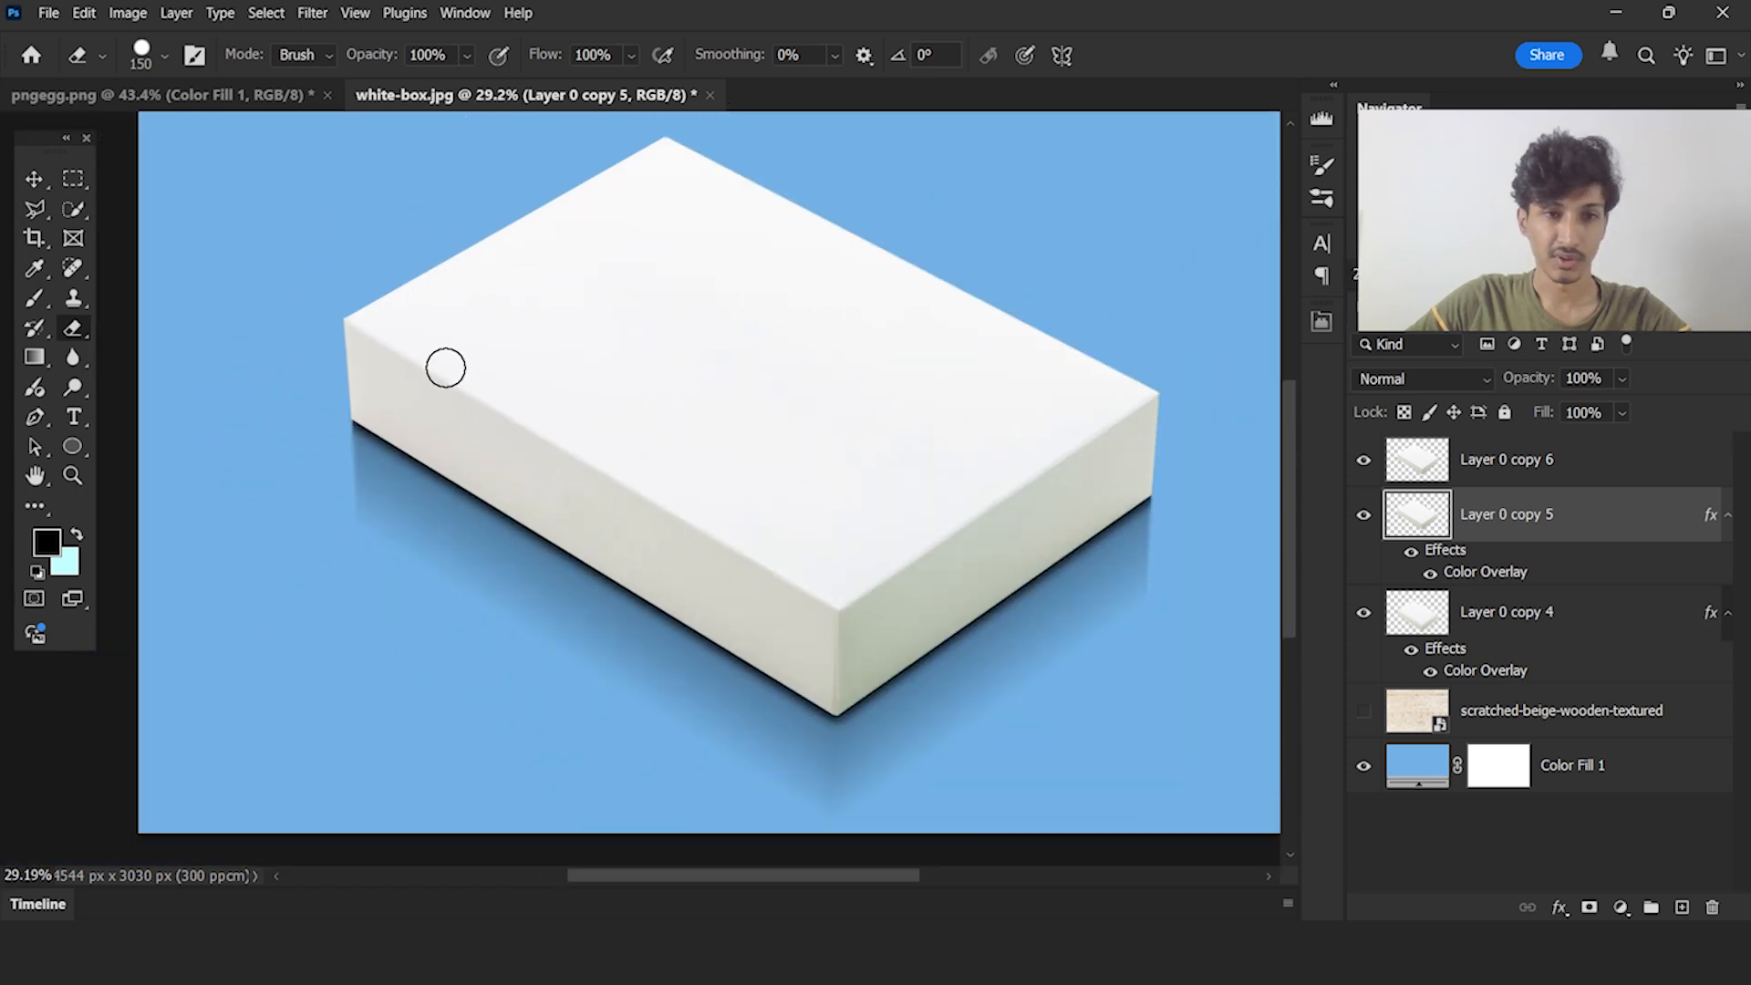
Lower the opacity of Layer 0 copy 5 to 47%
drag(702, 400, 563, 358)
click(26, 168)
scroll(703, 403, down, 2)
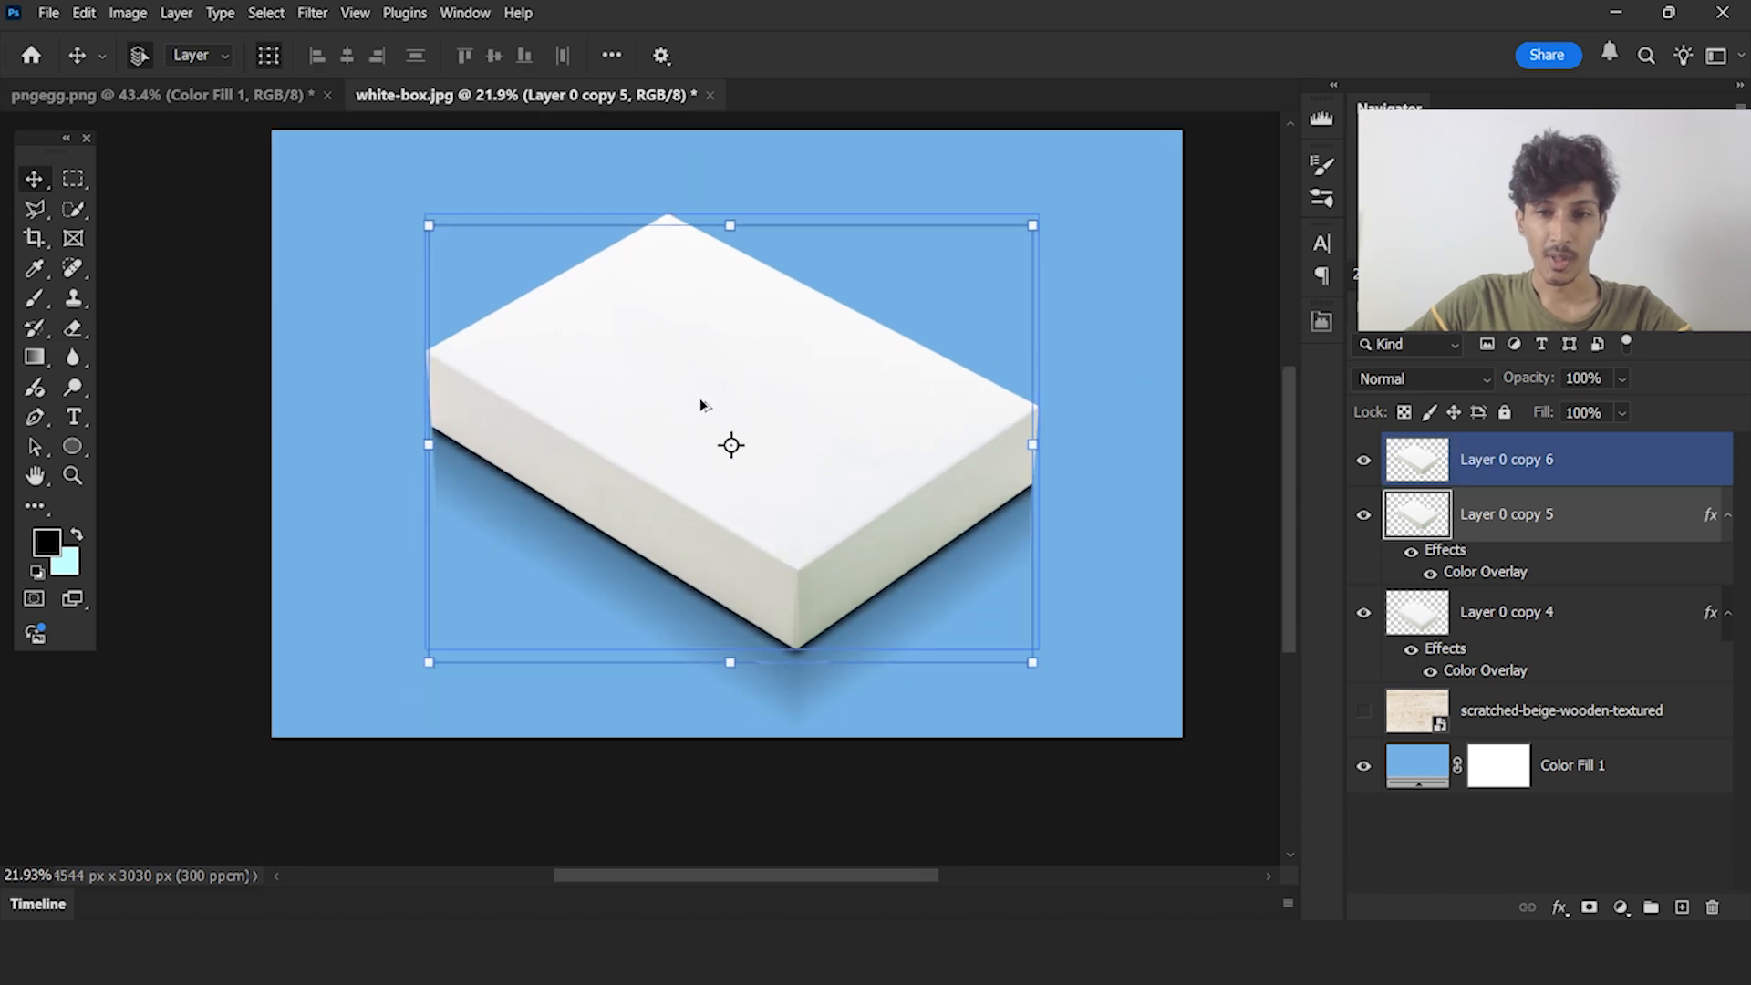
scroll(939, 624, up, 3)
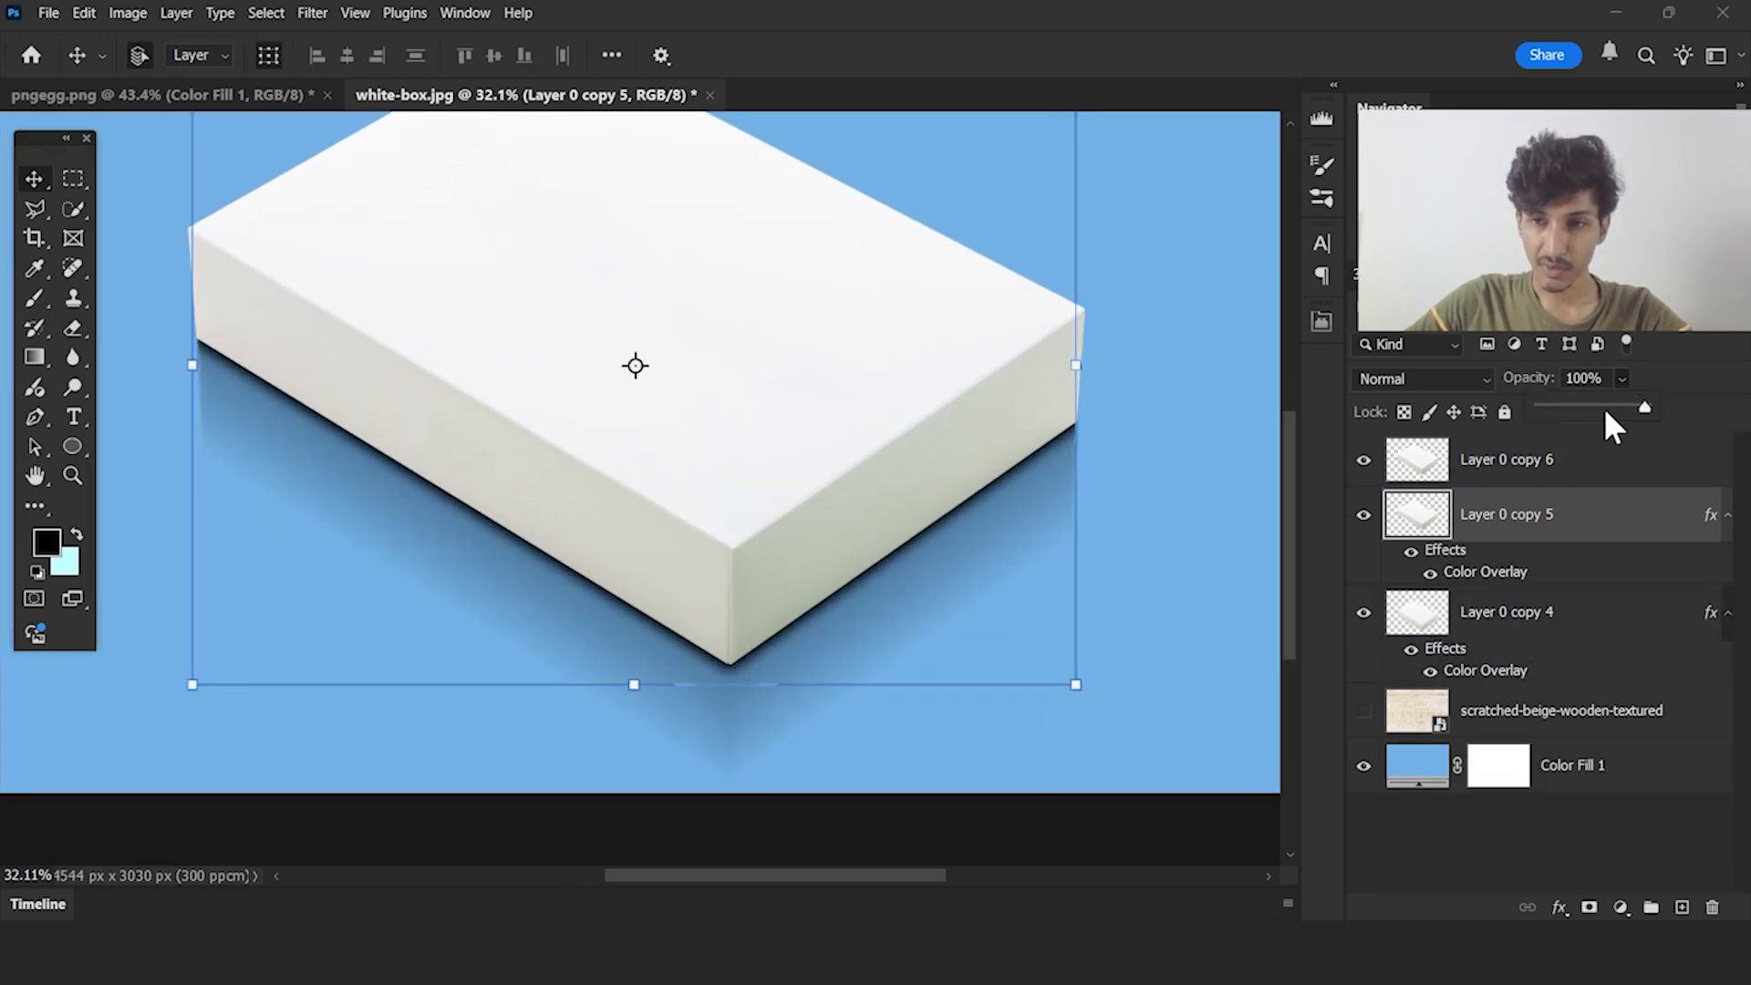
click(1588, 407)
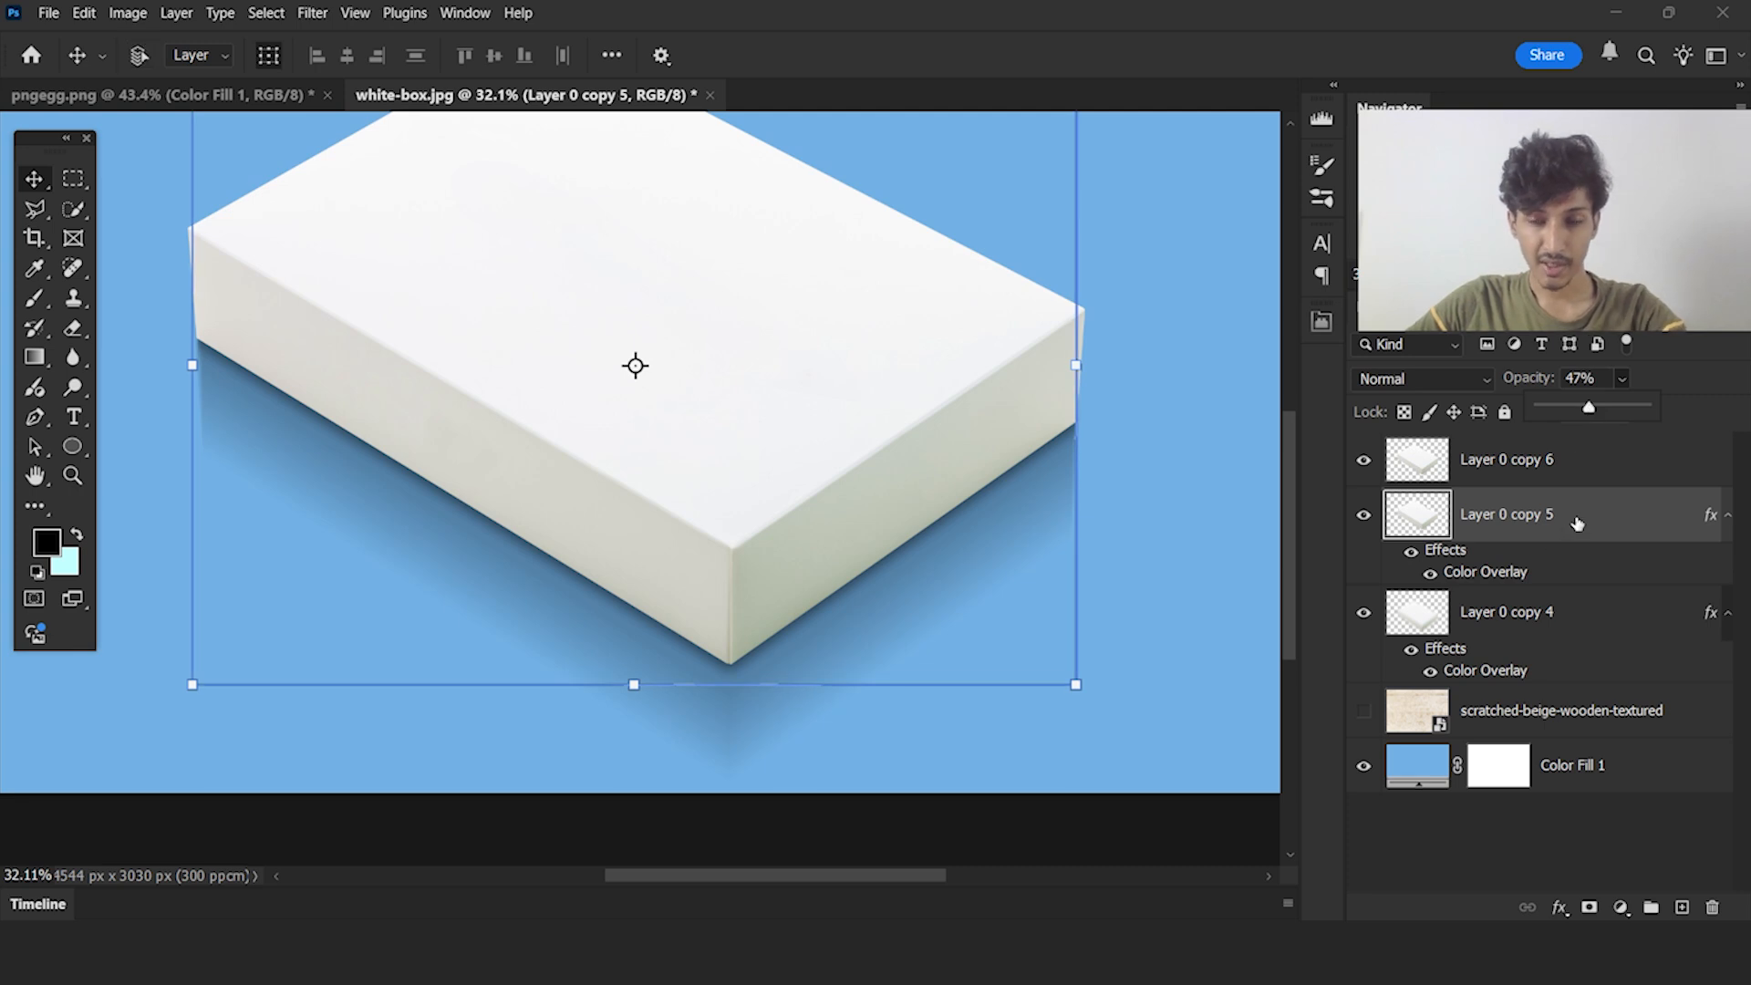
Duplicate Layer 0 copy 5, set the duplicate's opacity to 100% and shift it upward behind the box
key(ctrl+j)
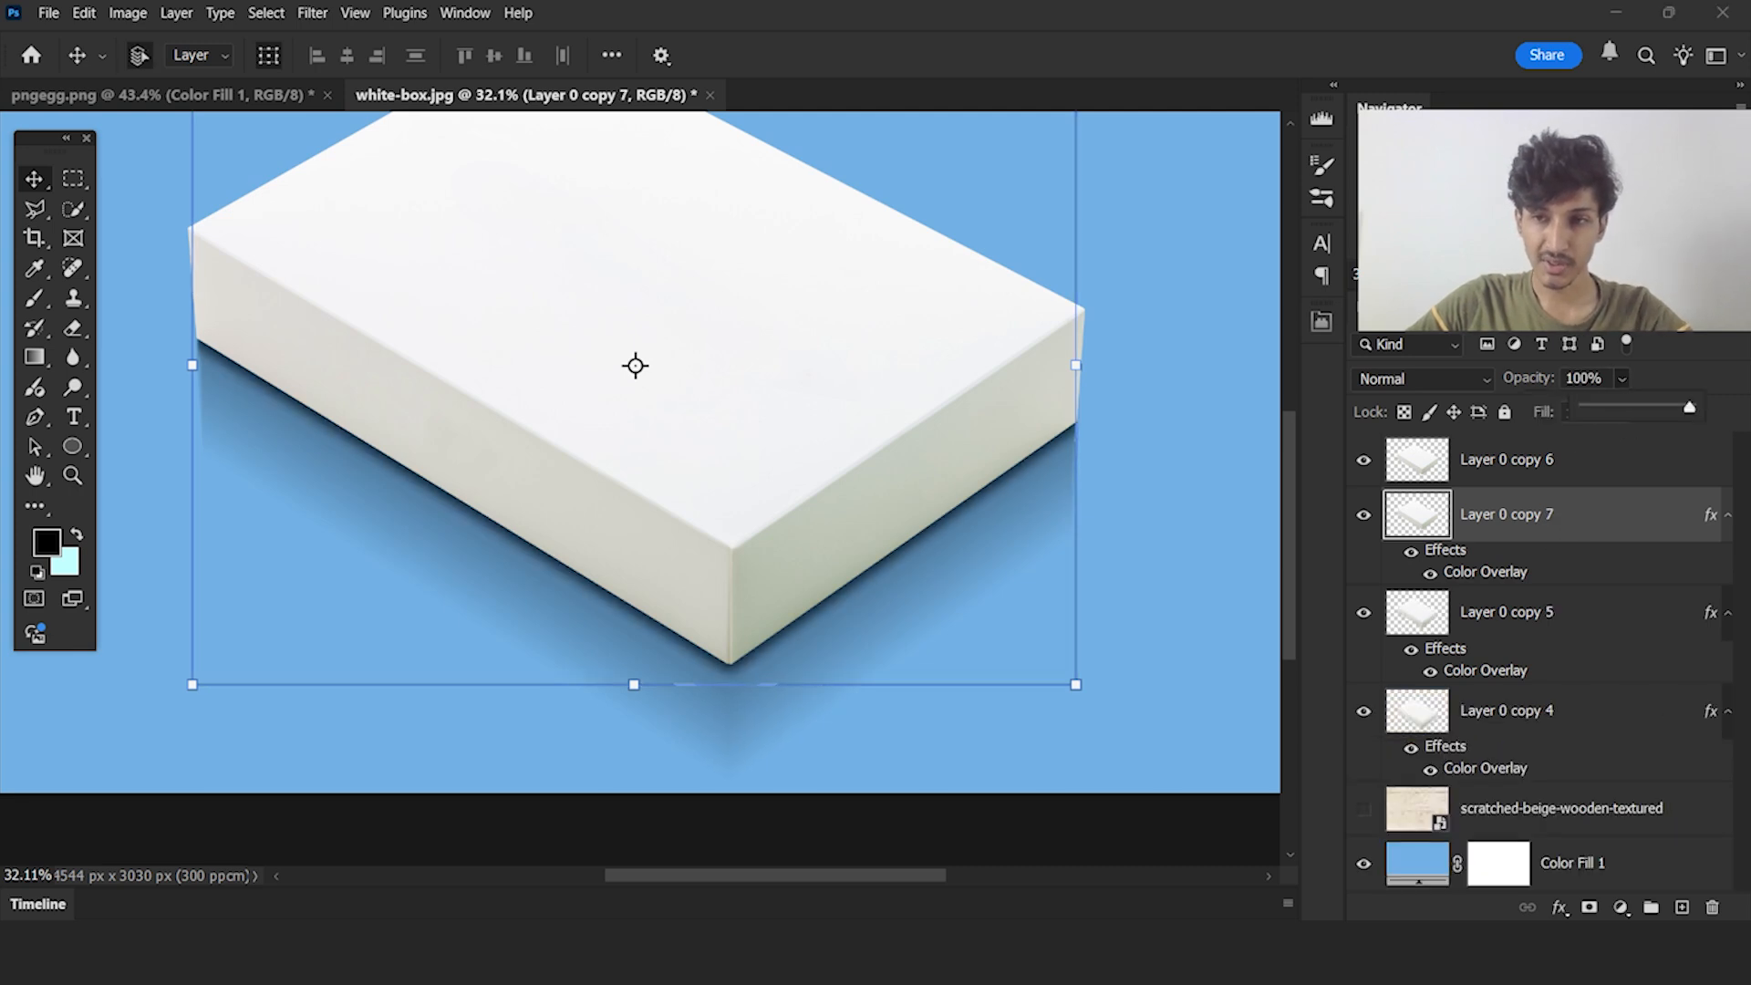
scroll(935, 610, up, 2)
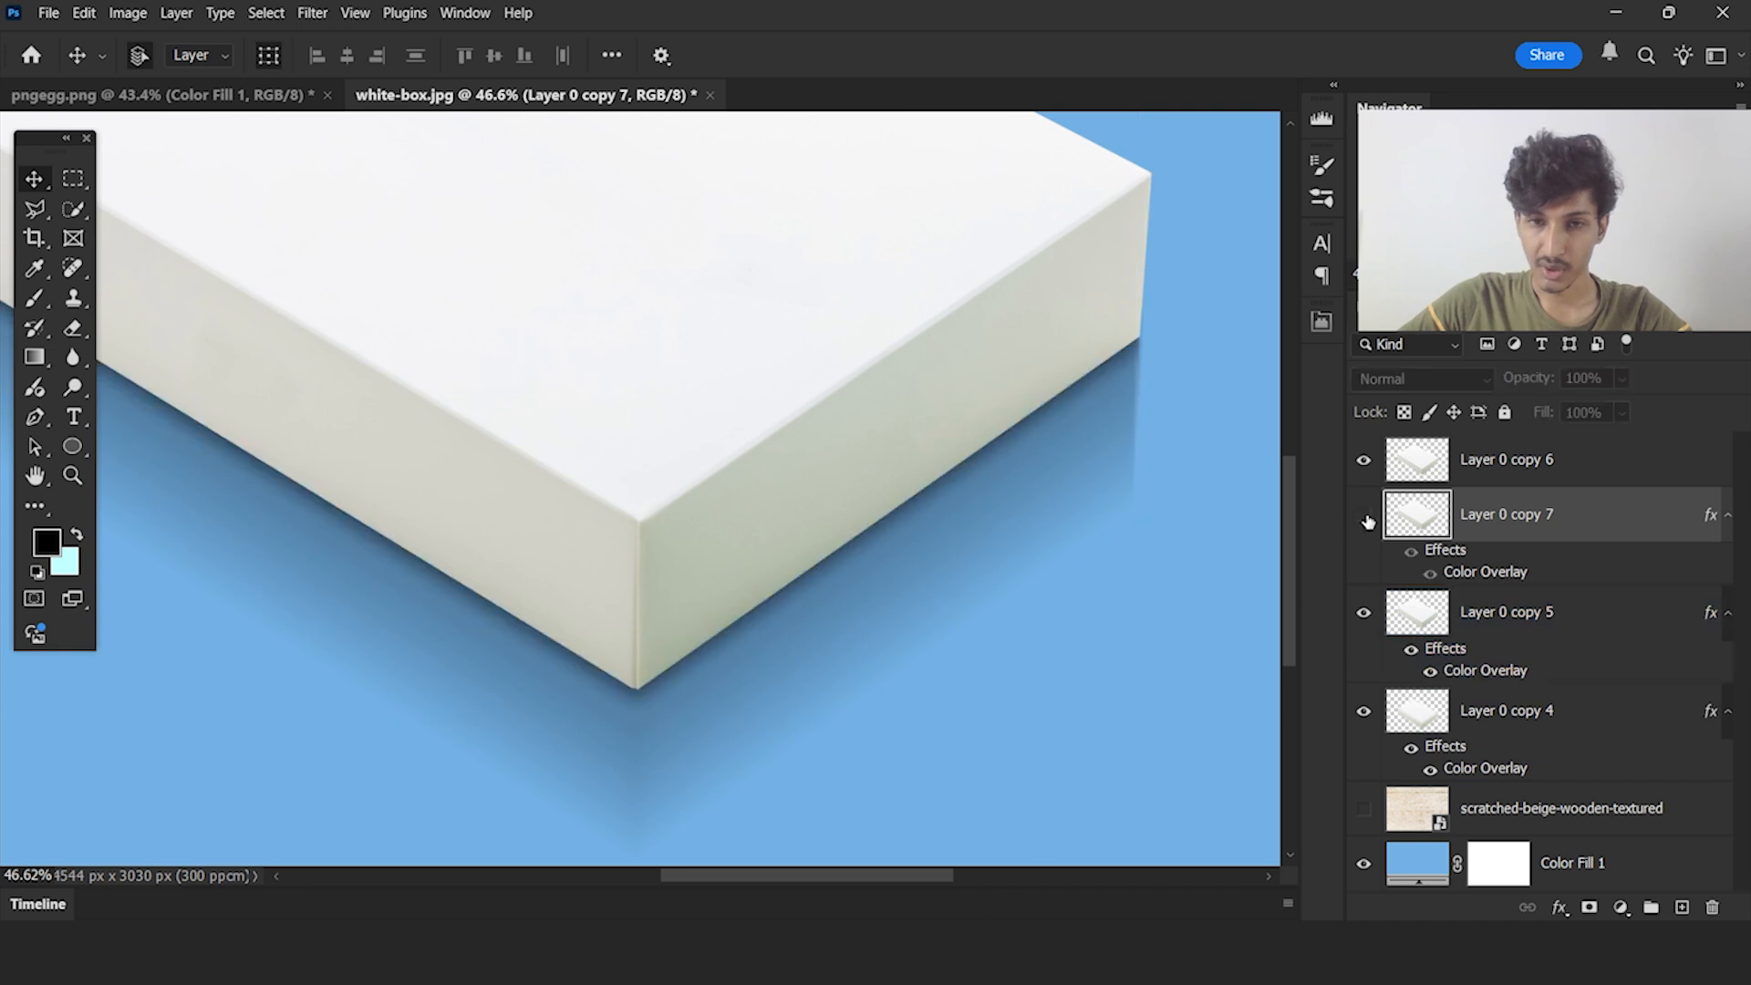
key(shift+Up)
key(shift+Up)
key(shift+Up)
key(shift+Up)
key(shift+Up)
key(shift+Up)
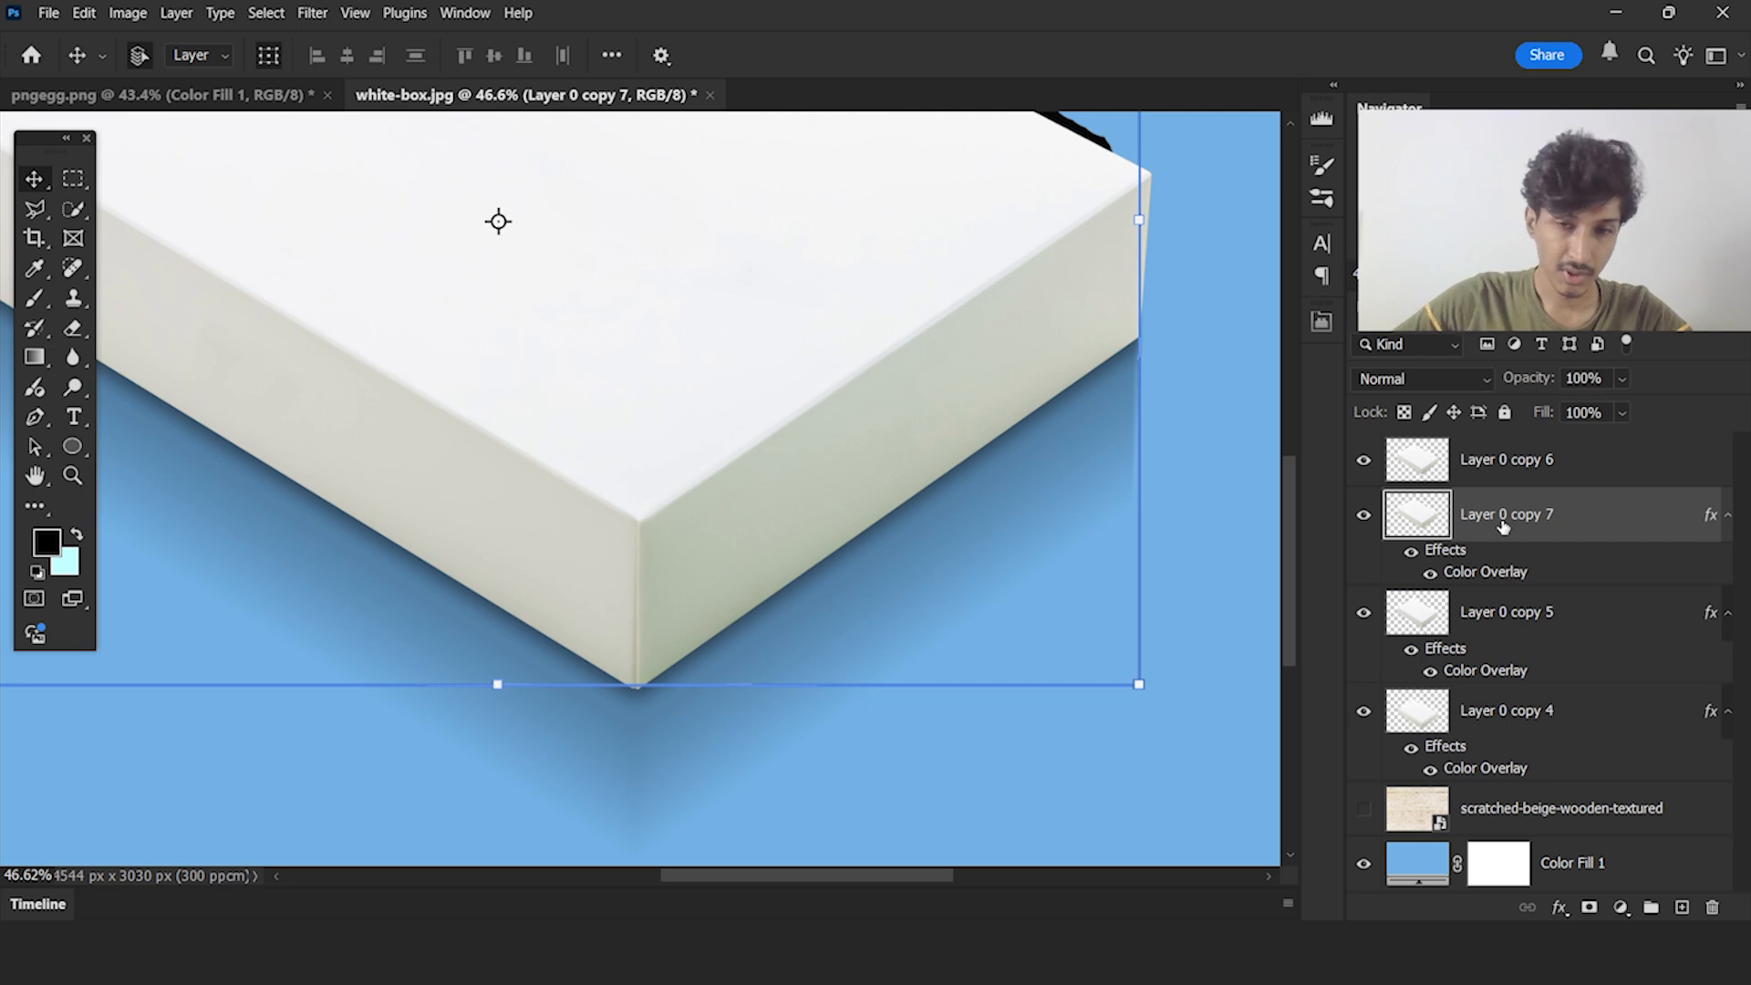
Nudge Layer 0 copy 7 slightly downward so a thin dark contact line shows under the box's lower edges
scroll(1023, 556, up, 2)
scroll(1022, 558, up, 1)
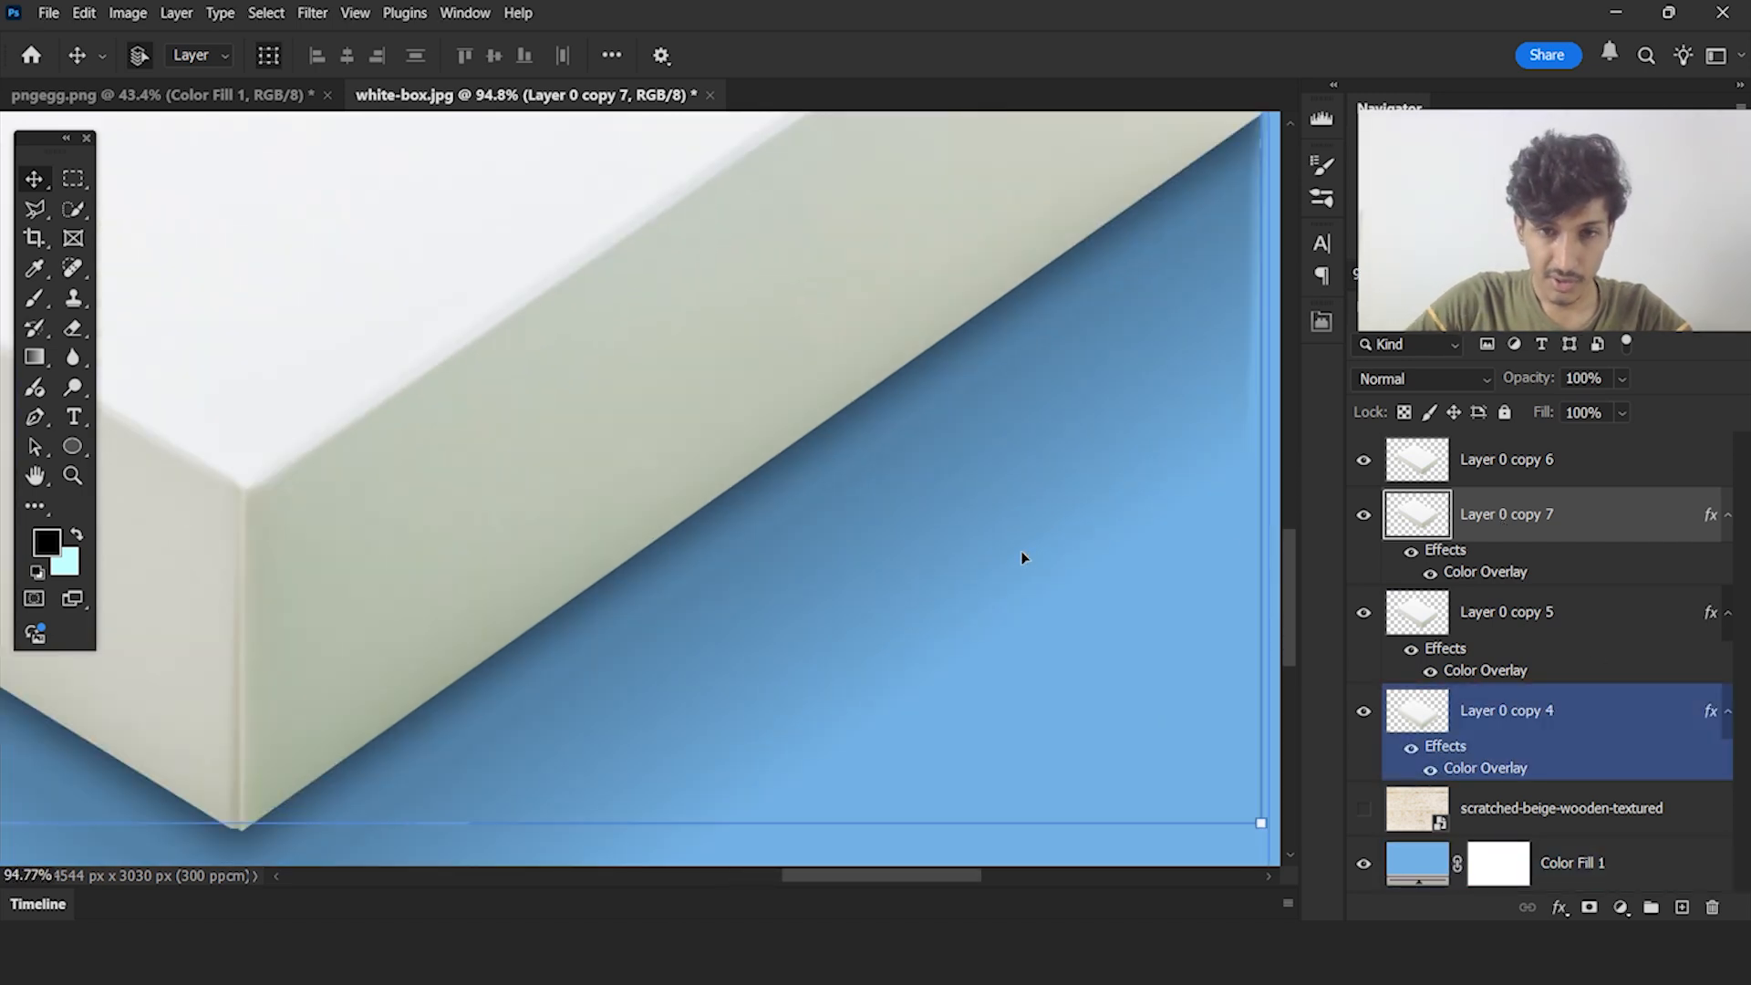
key(shift+Down)
key(shift+Down)
key(shift+Down)
key(shift+Down)
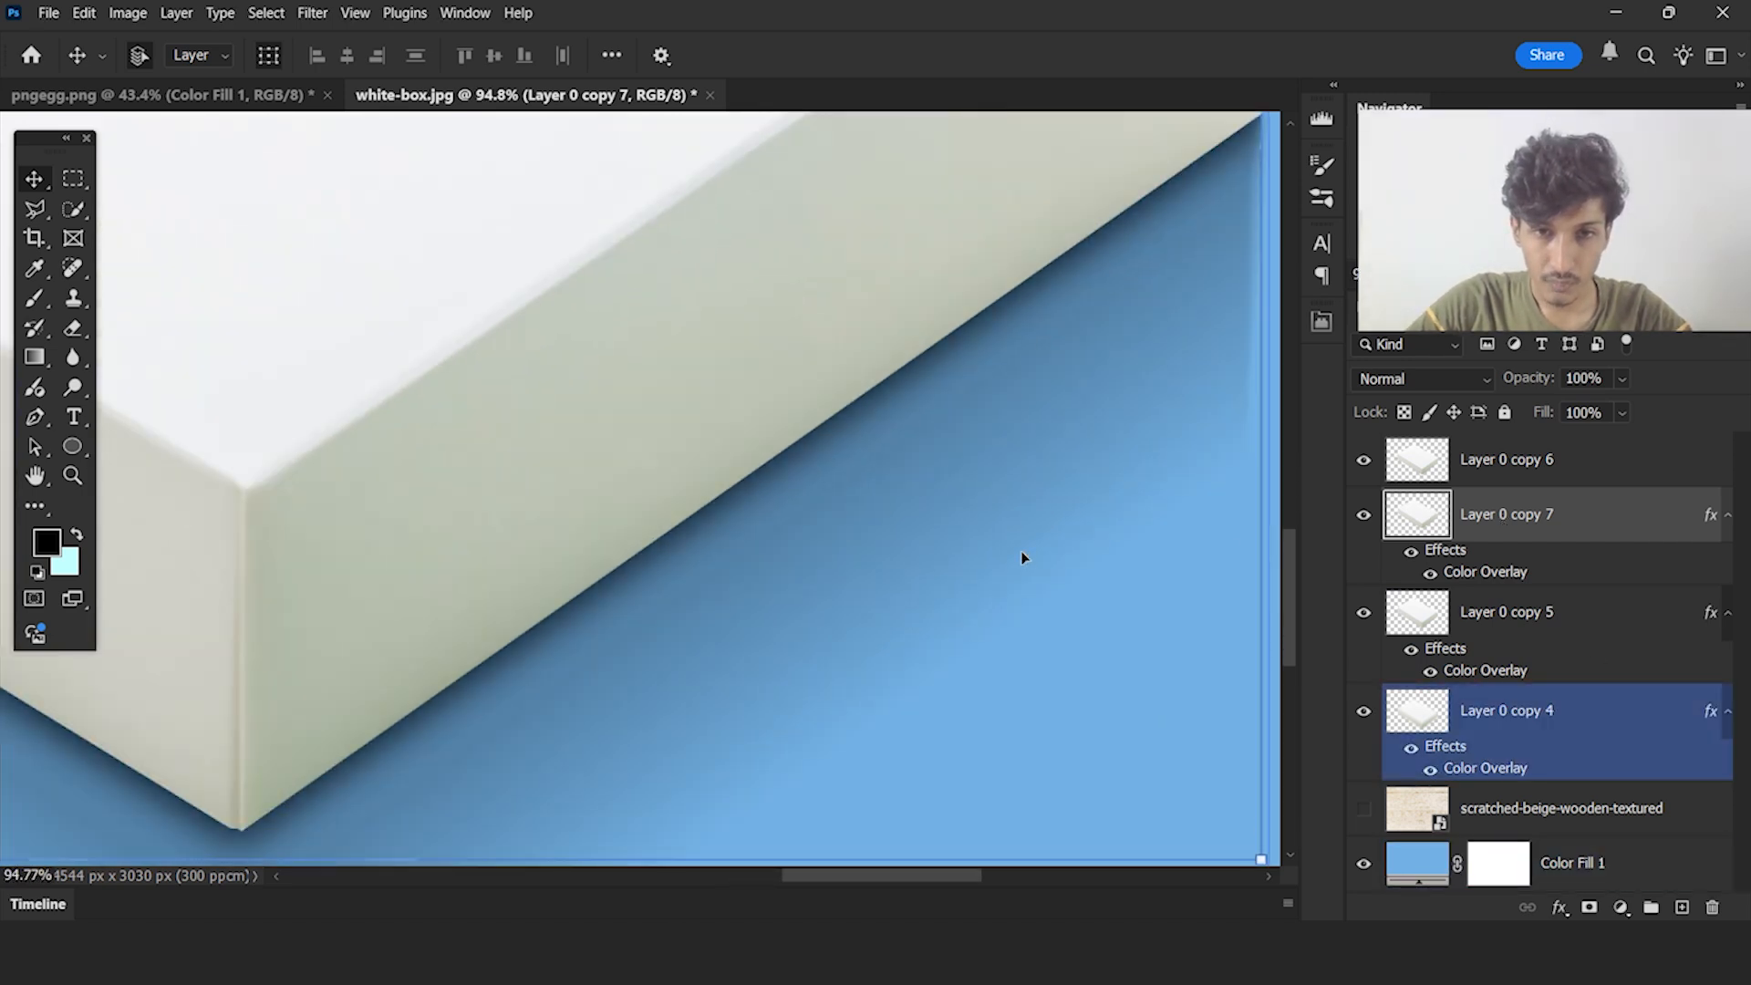
scroll(860, 477, down, 5)
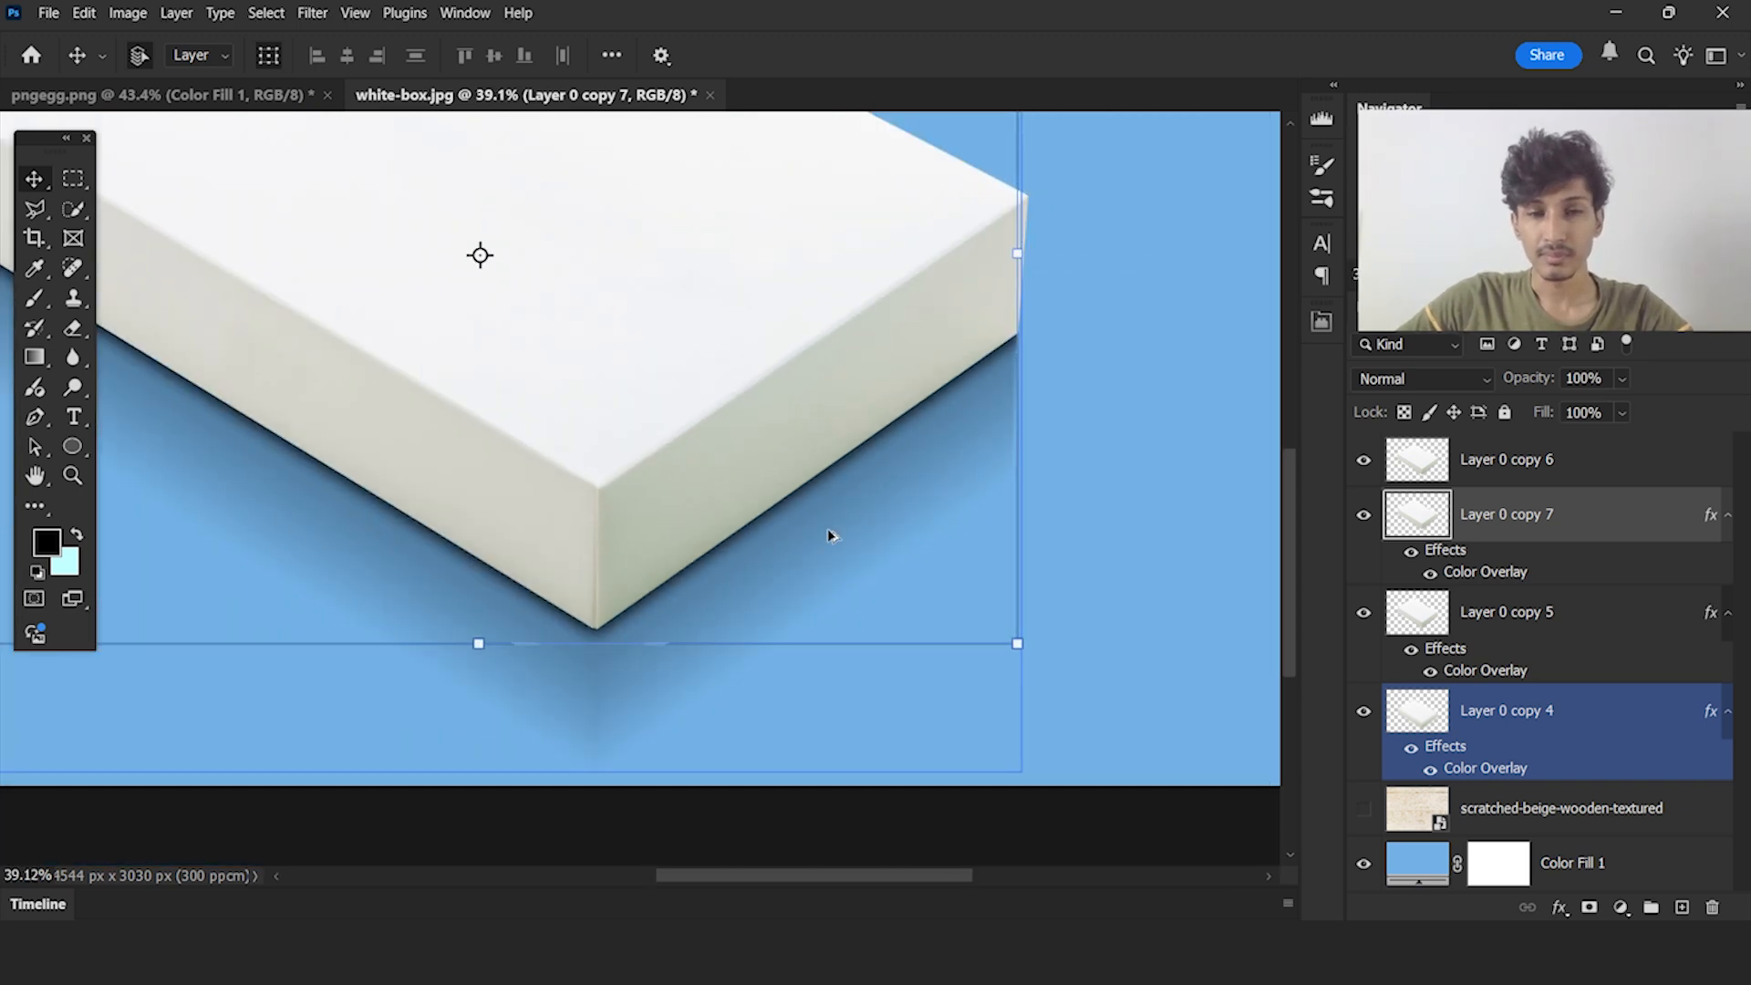
Deselect all layers and show the scratched-beige-wooden-textured layer as the background behind the box
scroll(899, 502, up, 7)
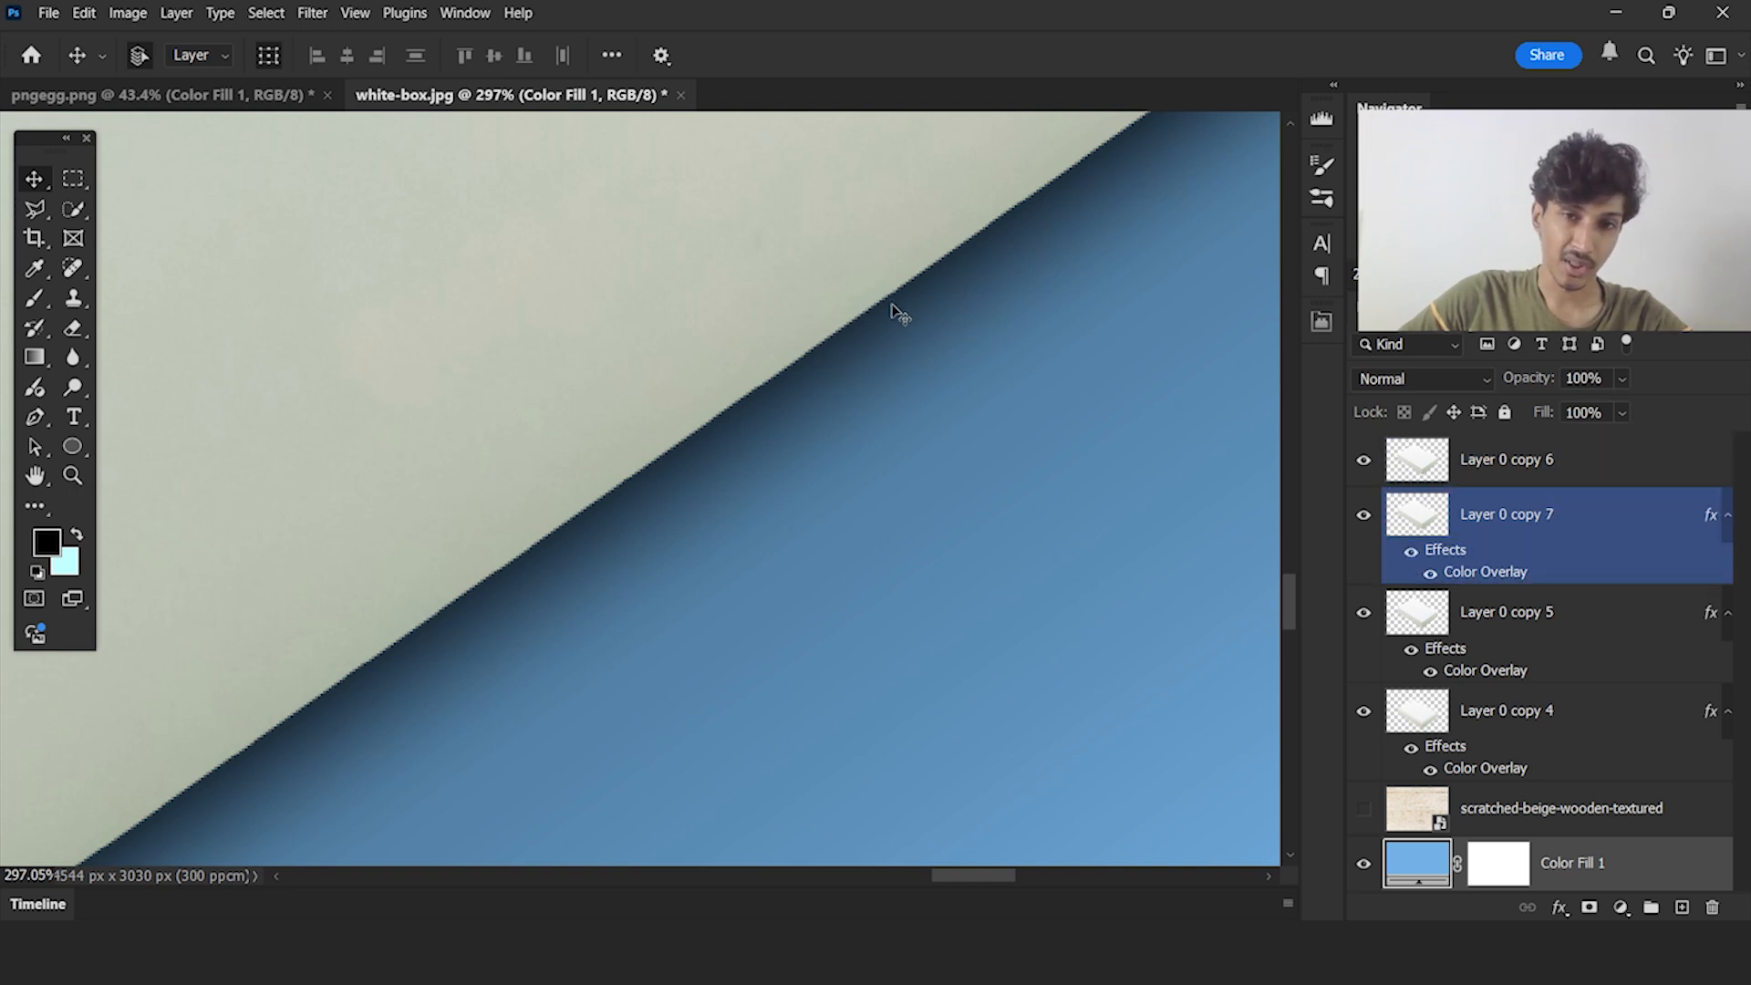
key(ctrl+0)
click(1192, 388)
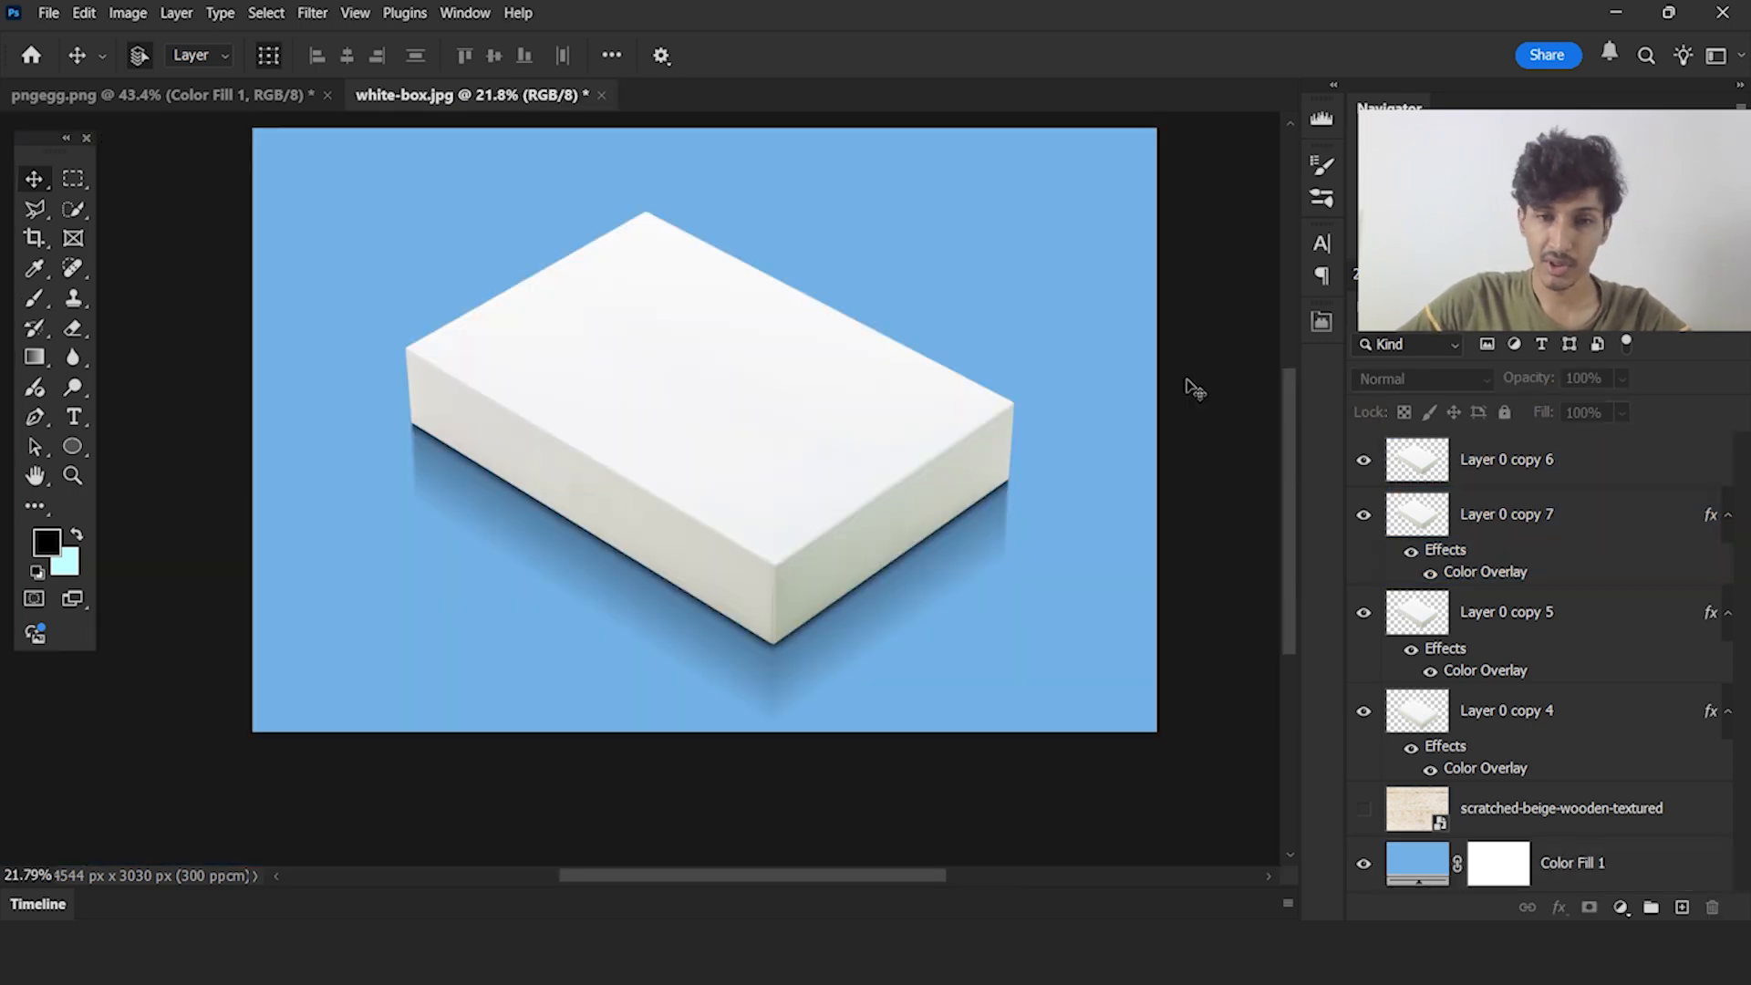
scroll(878, 474, down, 1)
scroll(1213, 511, up, 1)
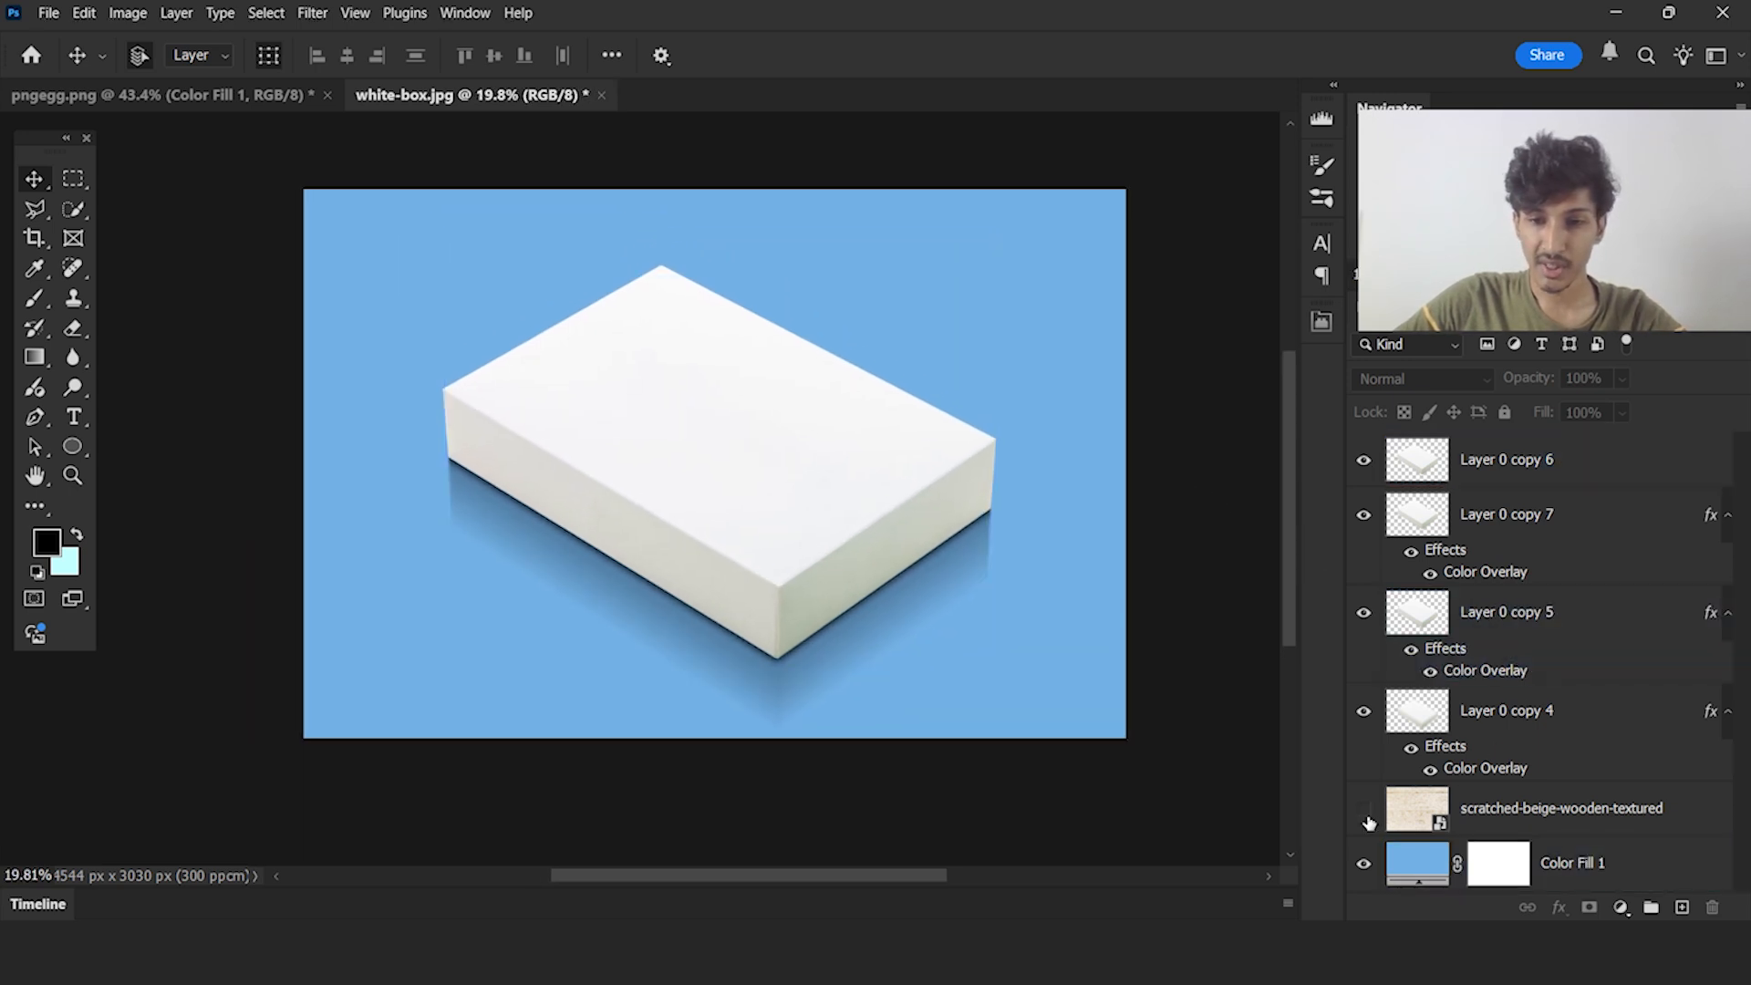
click(1366, 818)
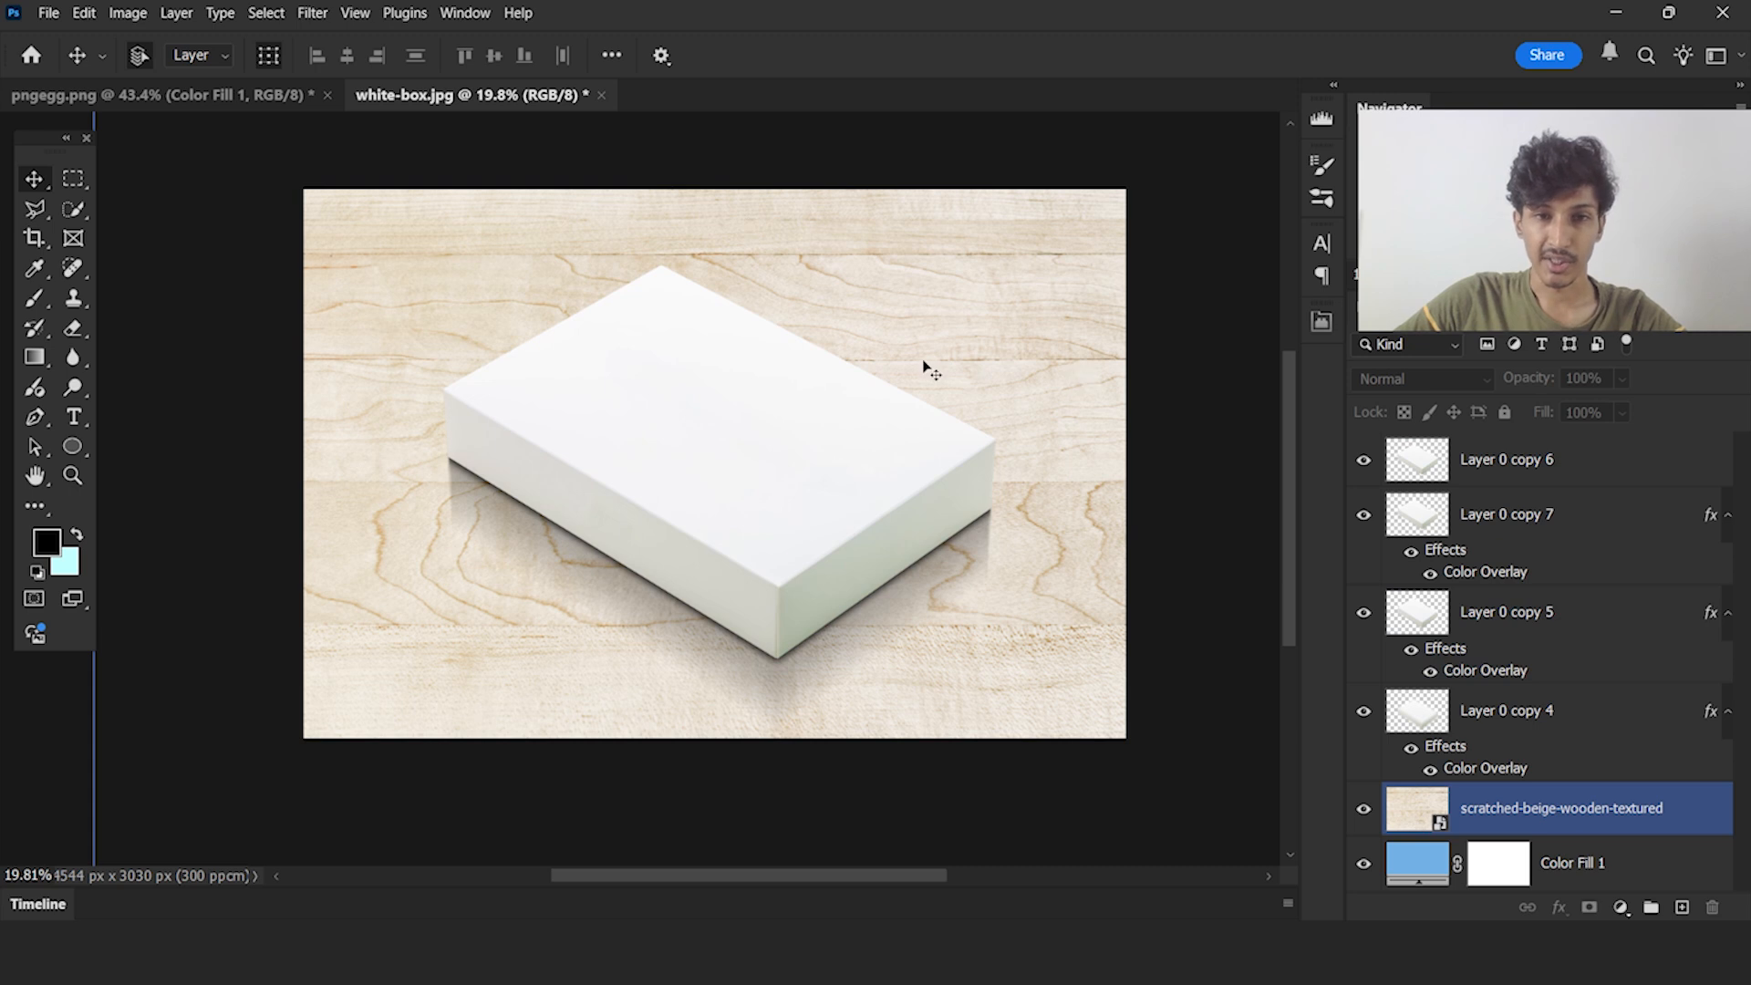
scroll(927, 367, up, 1)
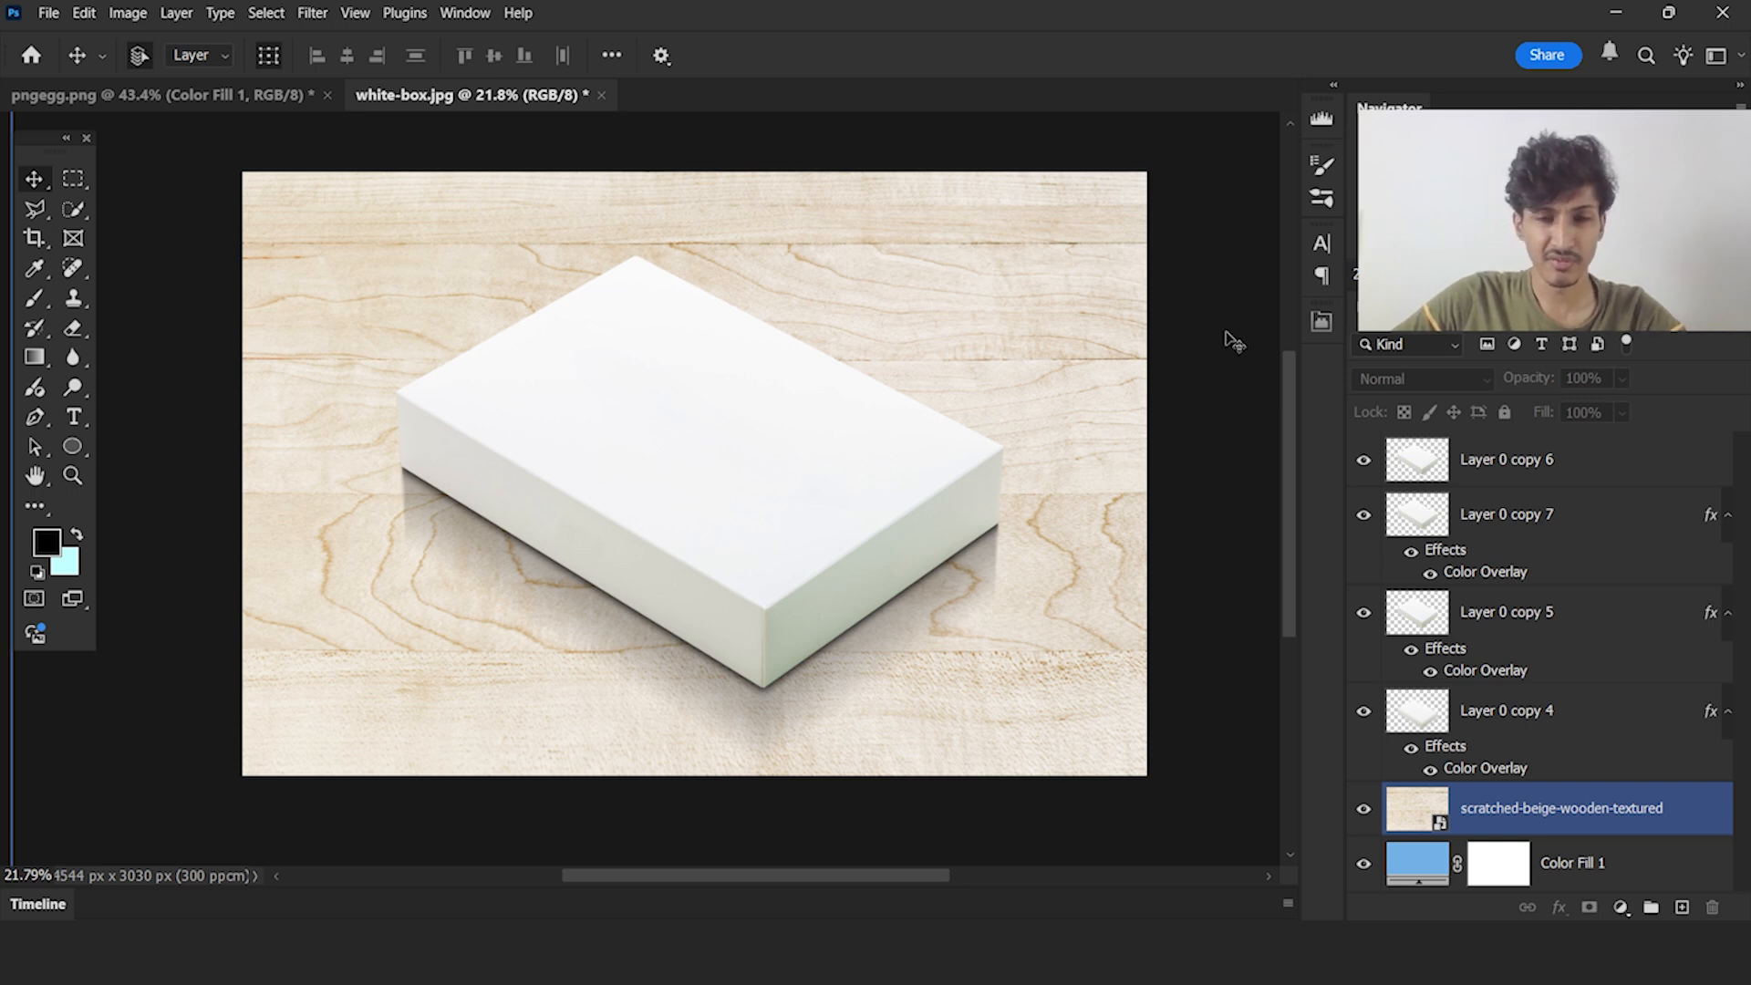
key(ctrl+alt+g)
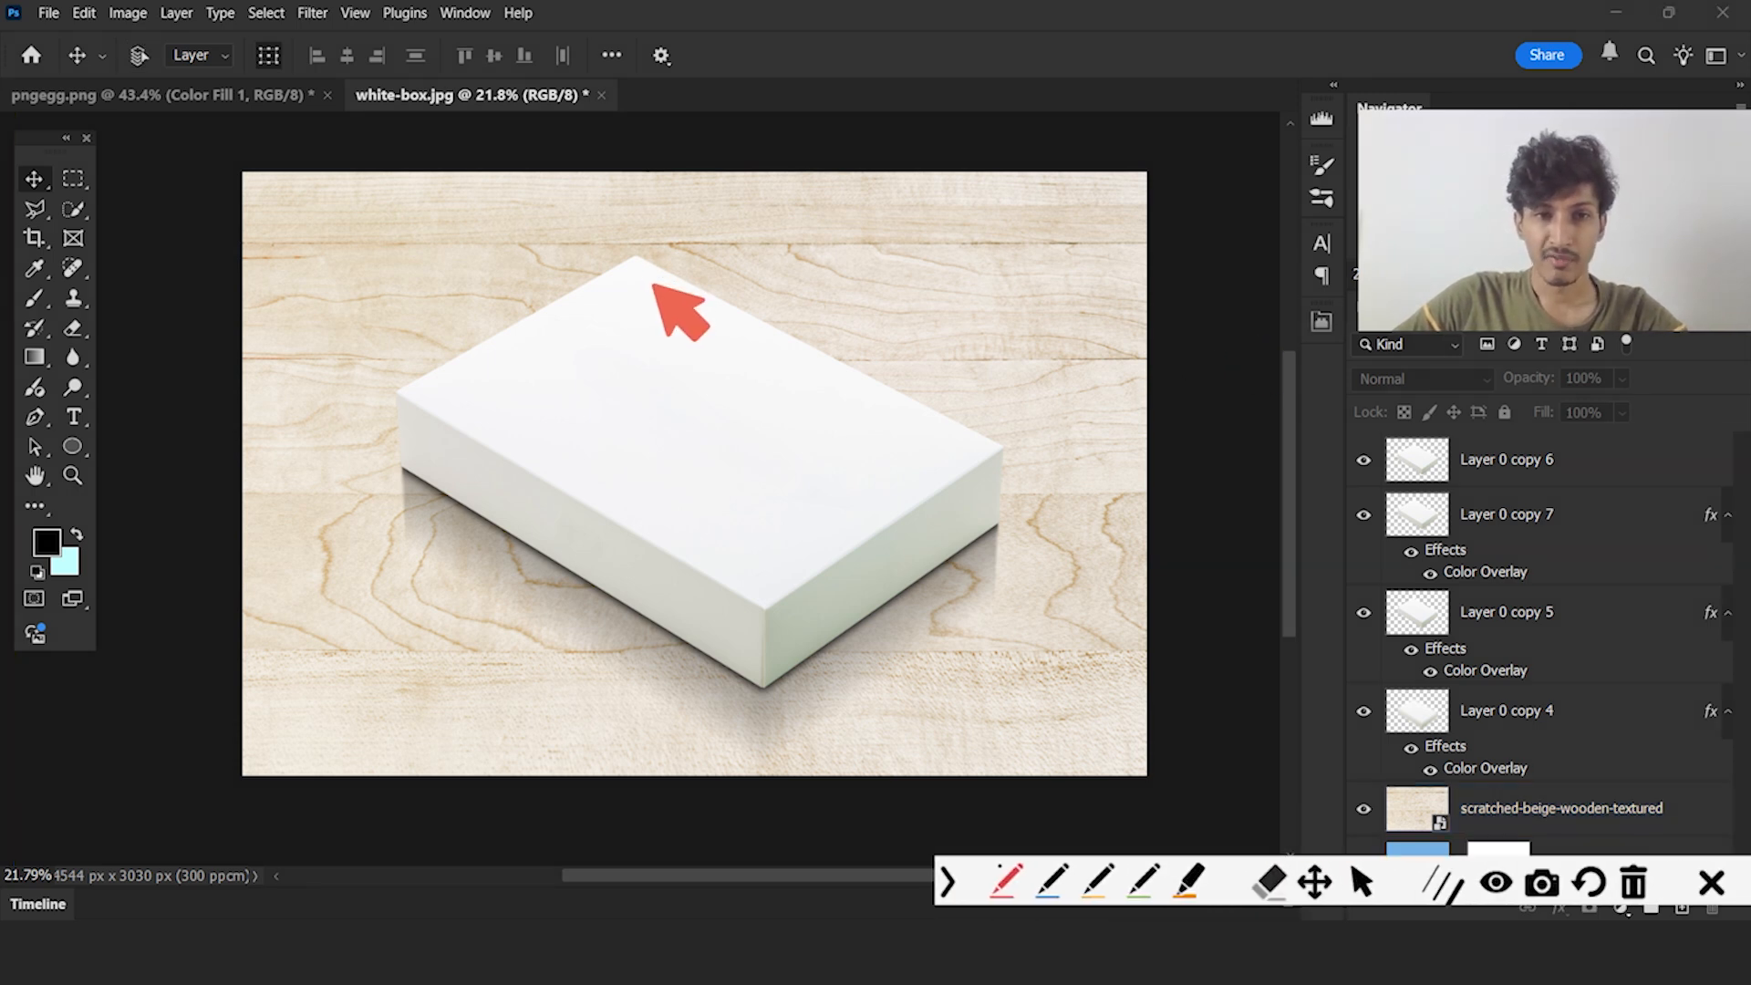
mouse_move(1009, 508)
mouse_down()
mouse_move(292, 477)
mouse_move(966, 496)
mouse_move(912, 481)
mouse_move(346, 548)
mouse_move(1012, 576)
mouse_move(1007, 559)
mouse_up()
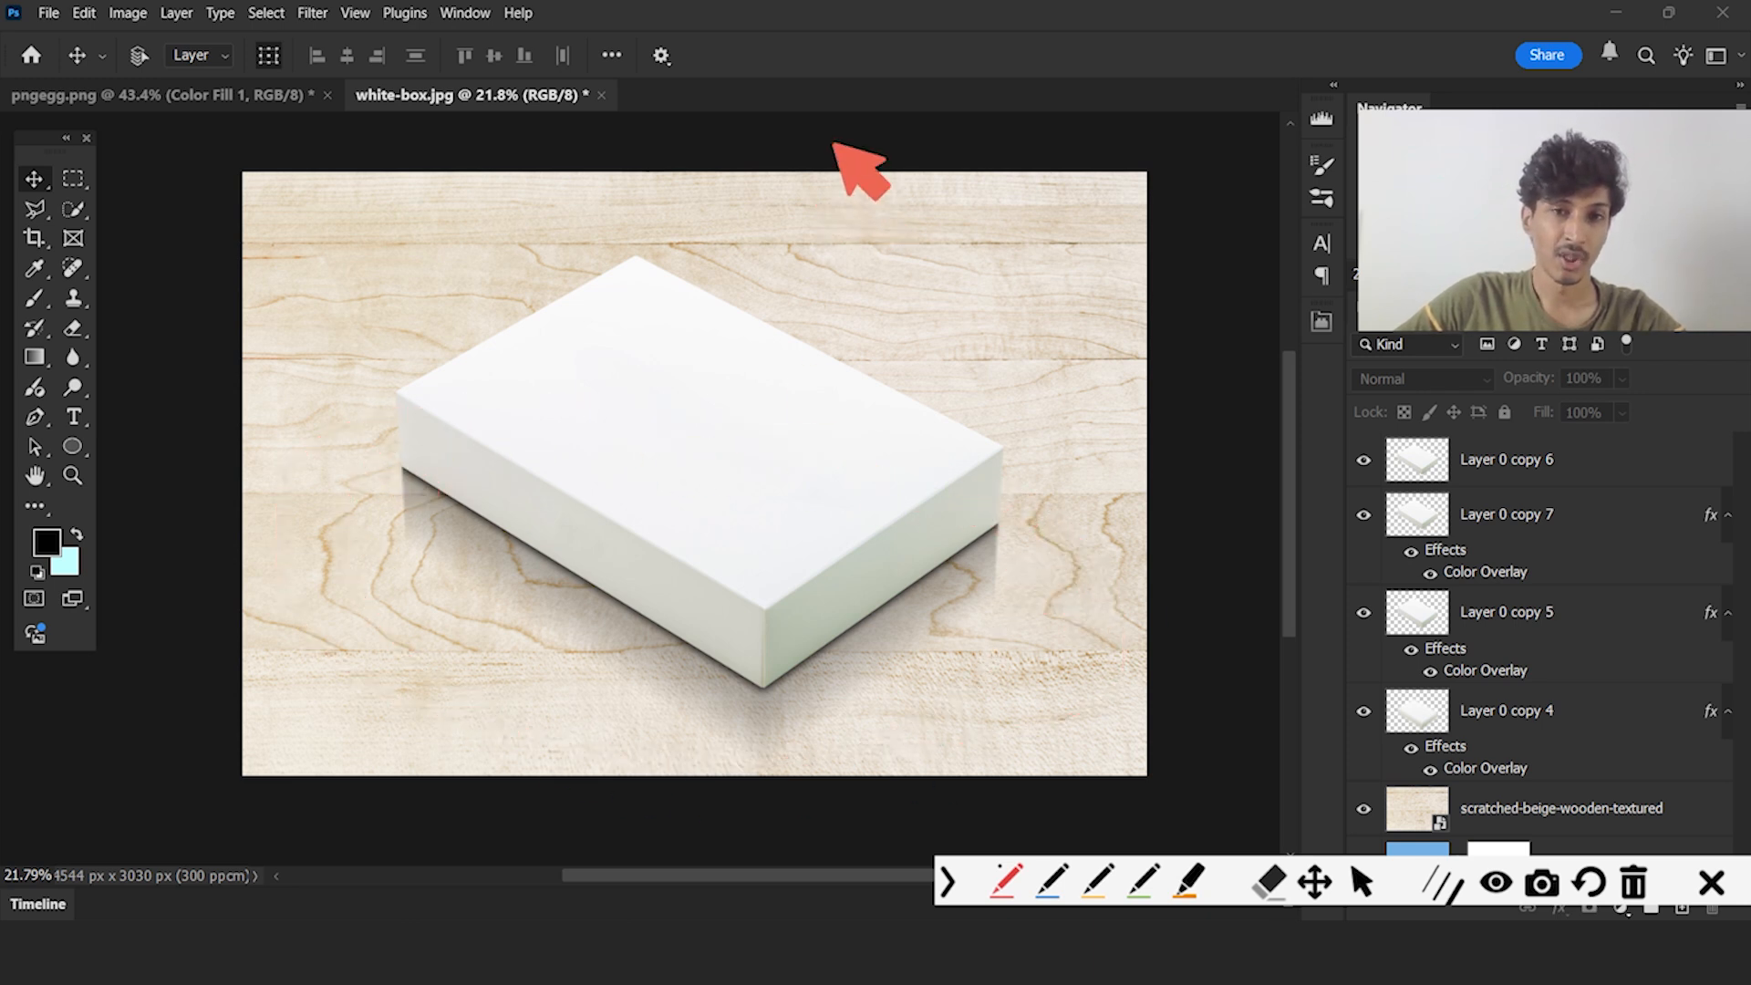
mouse_move(821, 106)
mouse_down()
mouse_move(794, 262)
mouse_move(821, 265)
mouse_up()
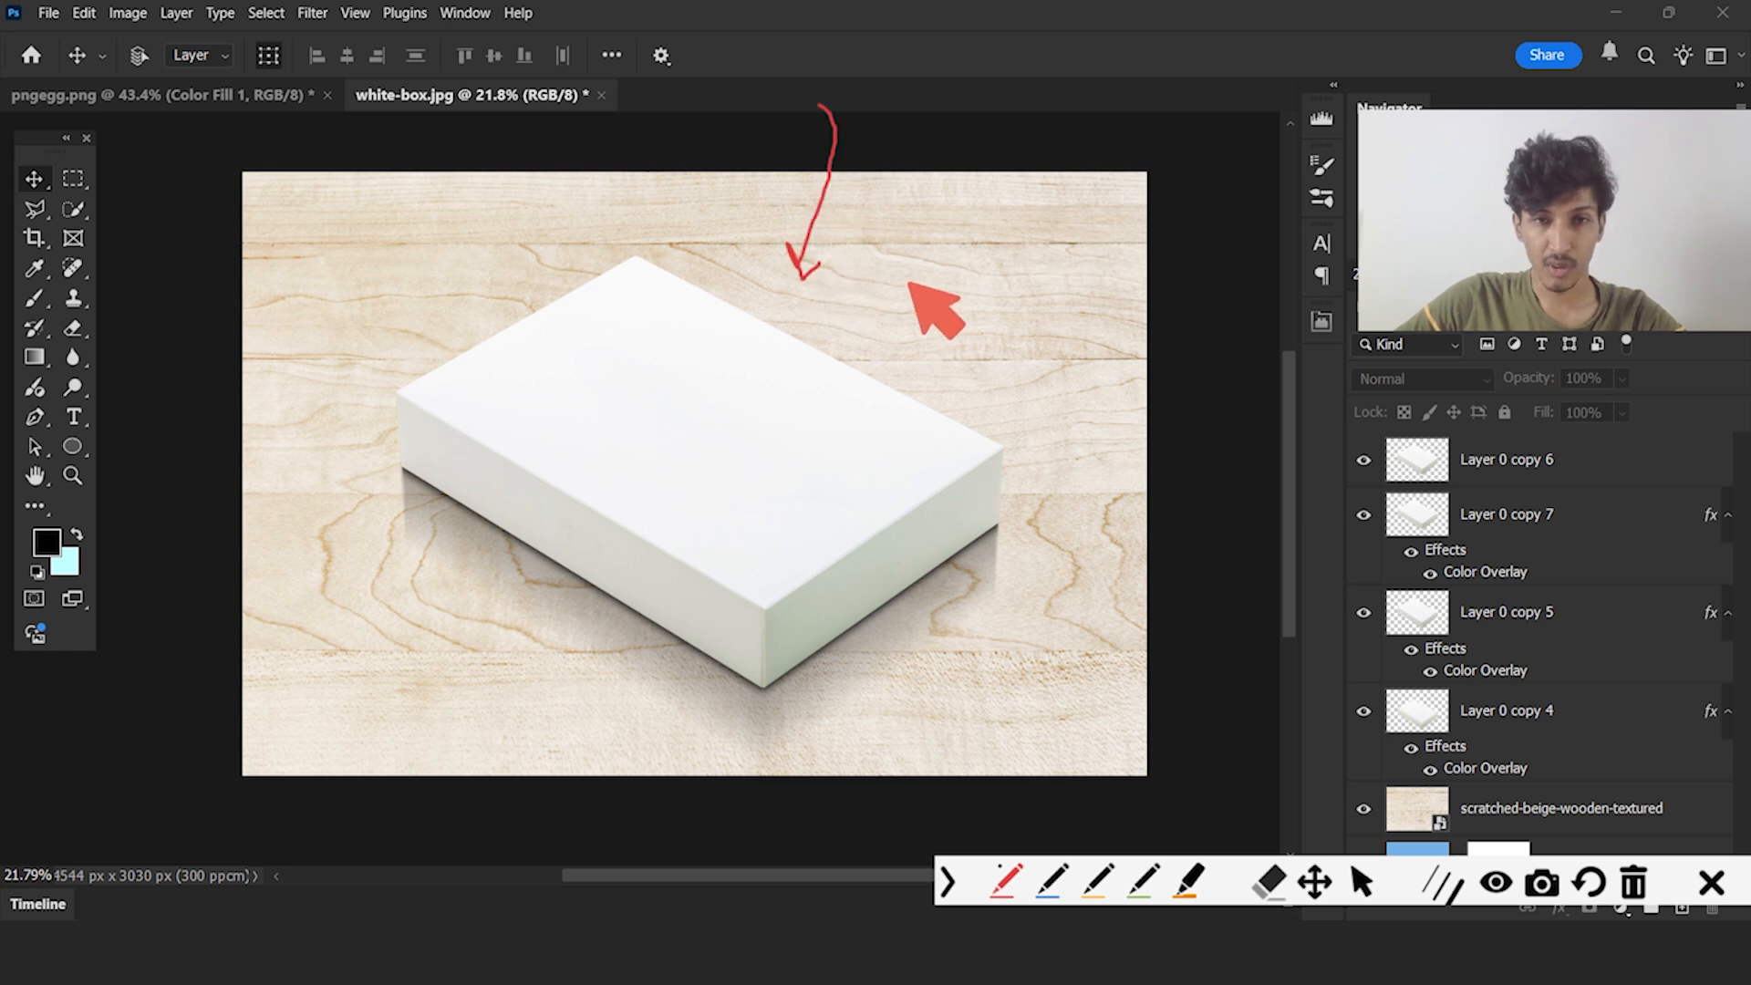
mouse_move(945, 217)
mouse_down()
mouse_move(464, 181)
mouse_move(549, 320)
mouse_move(881, 360)
mouse_up()
mouse_move(456, 516)
mouse_down()
mouse_move(410, 743)
mouse_move(582, 775)
mouse_move(715, 693)
mouse_move(944, 693)
mouse_up()
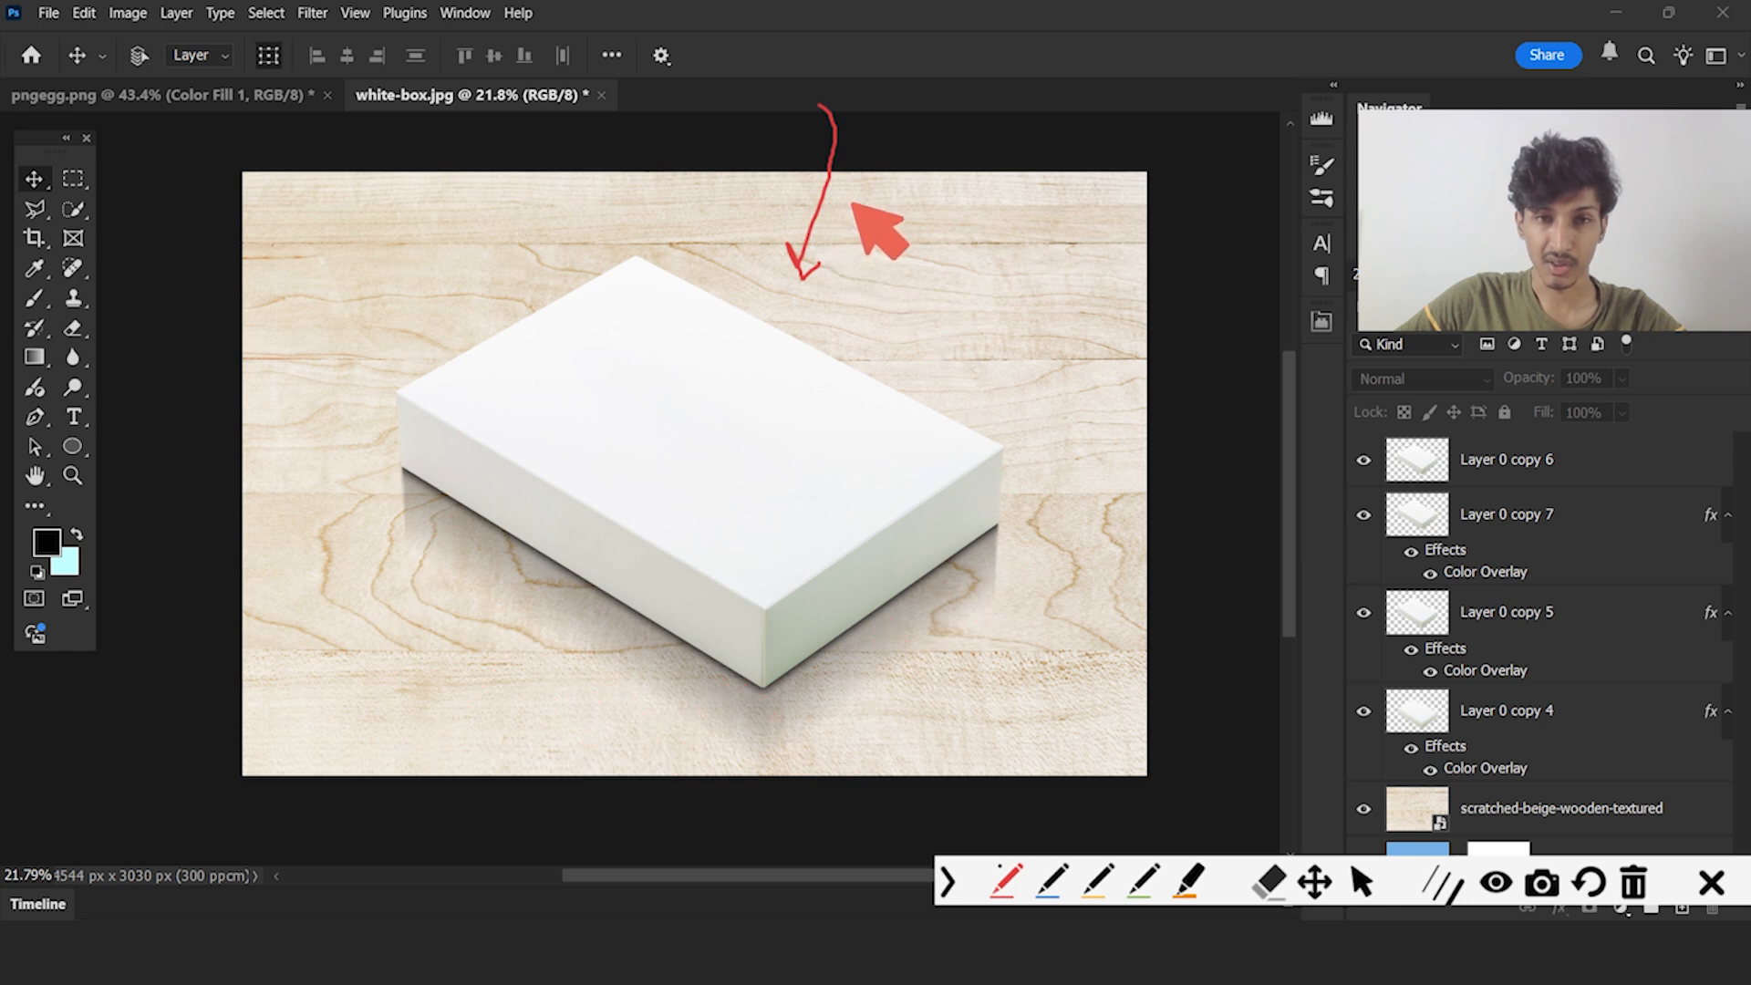
mouse_move(1179, 198)
mouse_down()
mouse_move(199, 162)
mouse_move(234, 593)
mouse_move(324, 779)
mouse_move(1159, 787)
mouse_move(1155, 221)
mouse_up()
click(1712, 881)
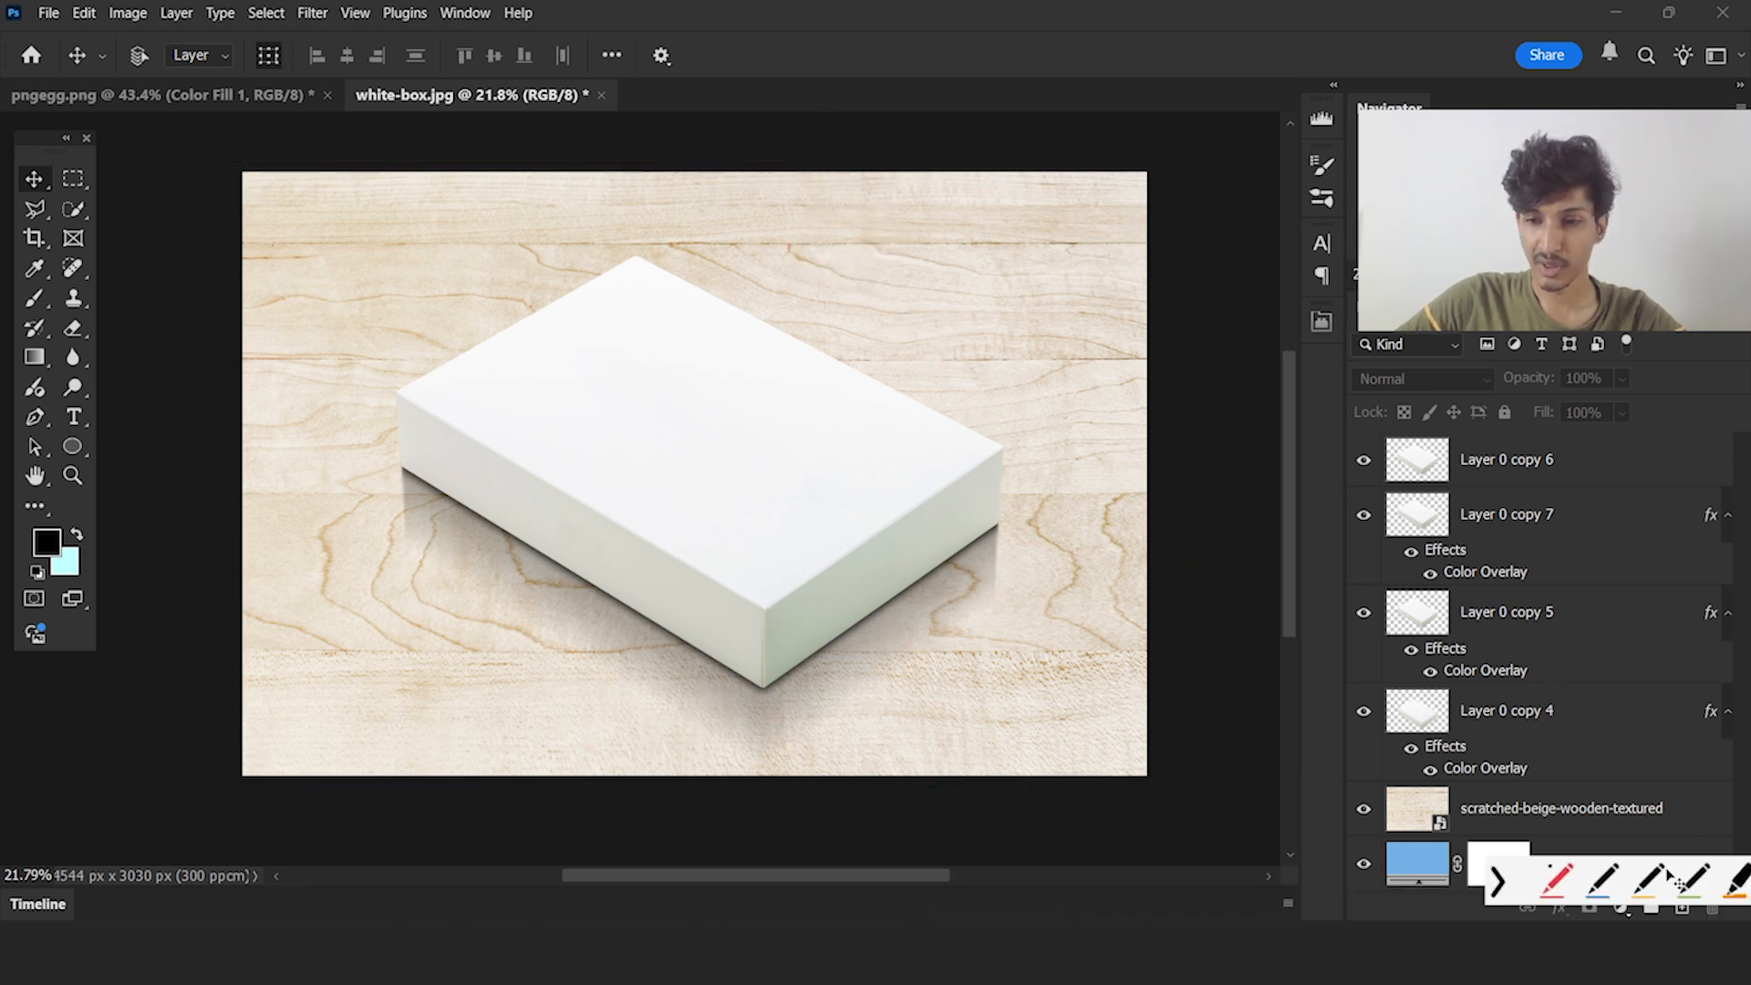
Add a Curves adjustment above the scratched-beige-wooden-textured layer, pulling the RGB curve's midpoint and white point down to darken the wood
click(1610, 764)
click(1616, 806)
click(1621, 907)
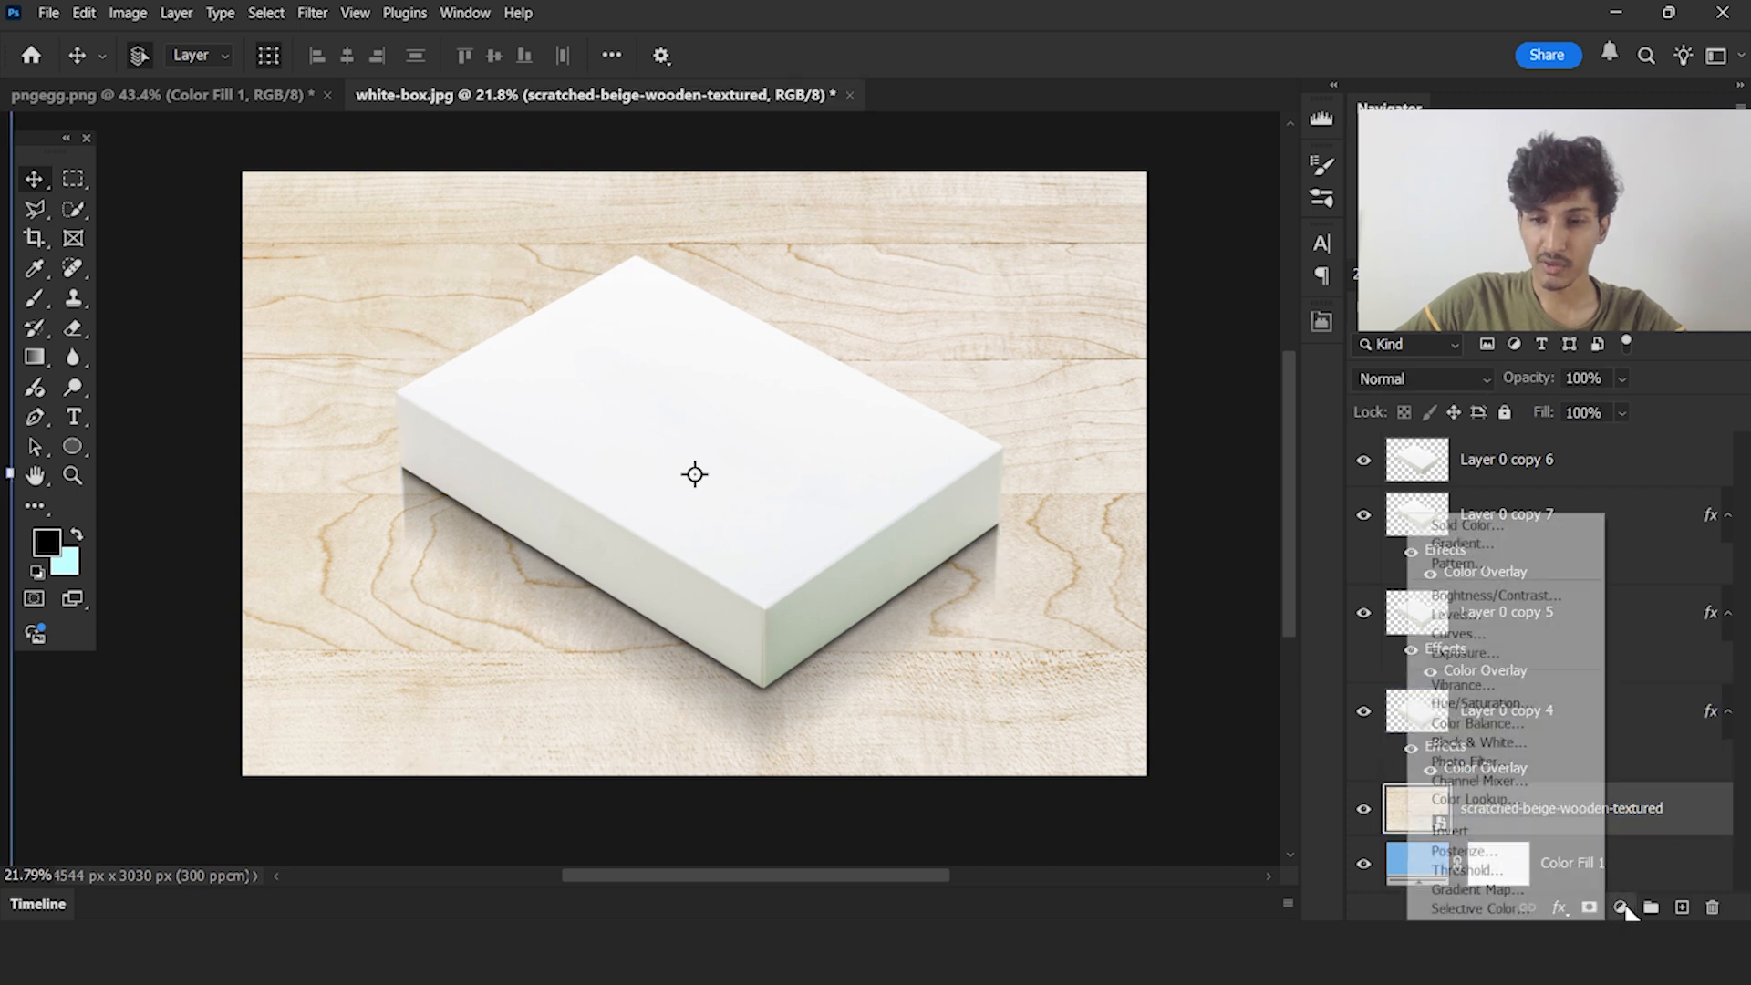
click(1484, 635)
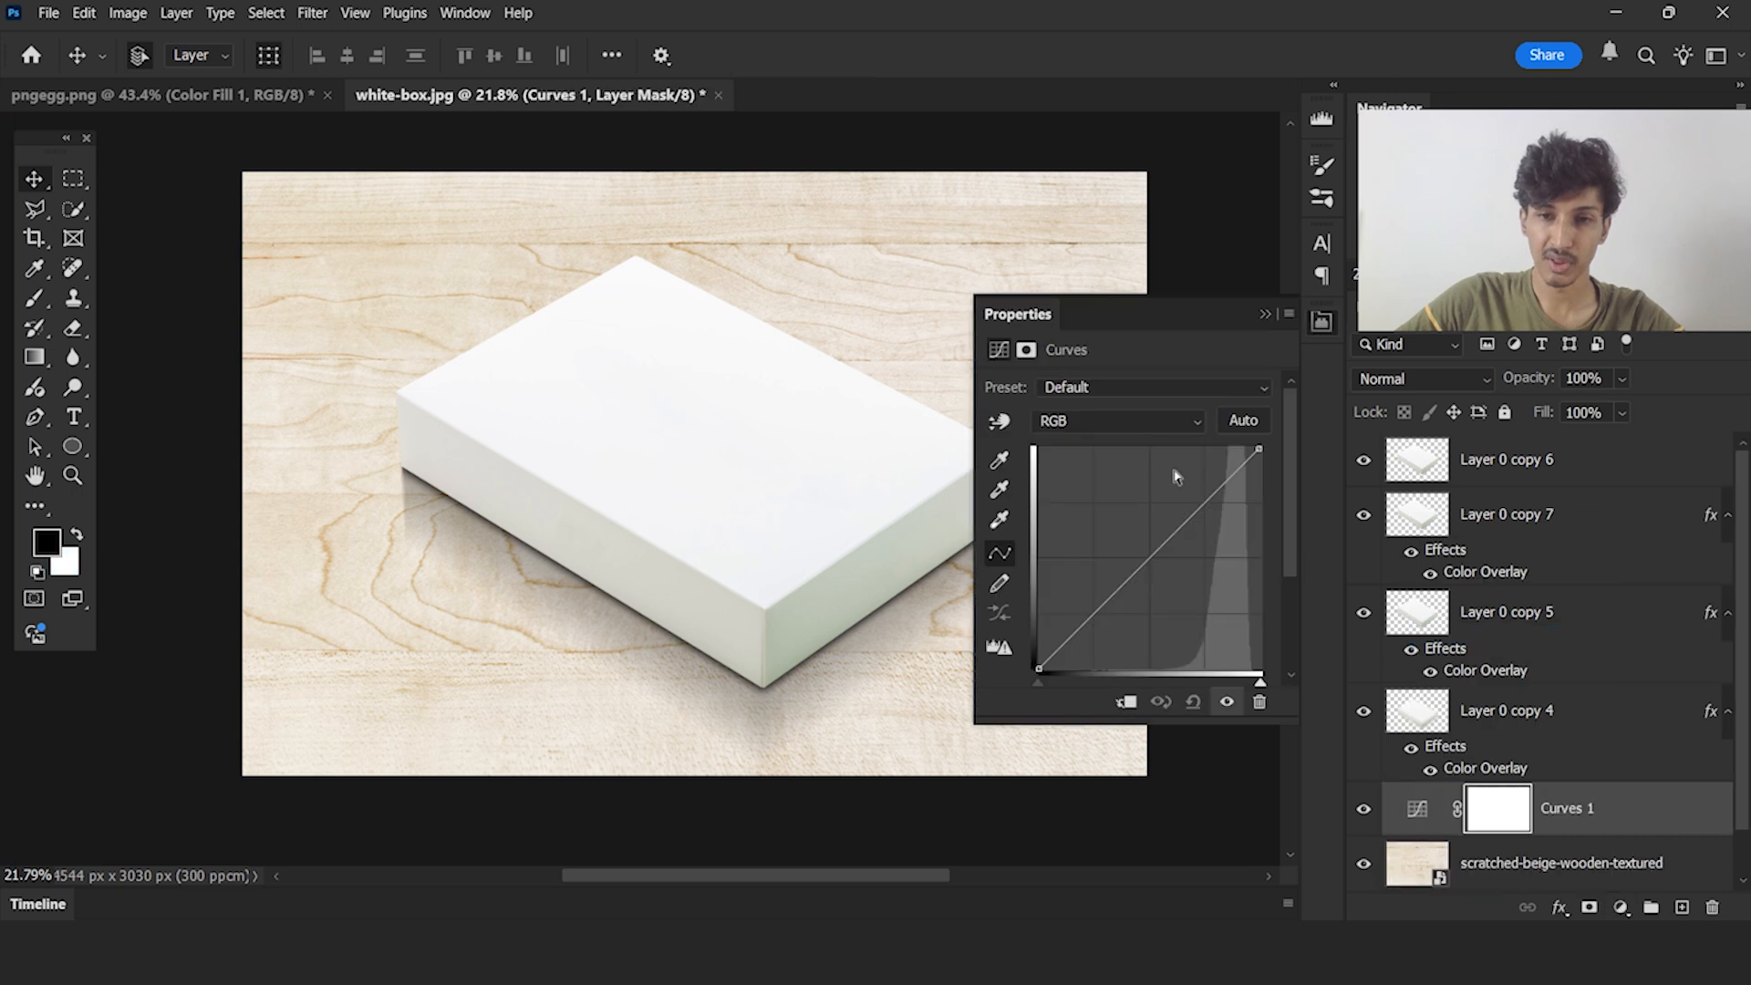
drag(1148, 561, 1169, 577)
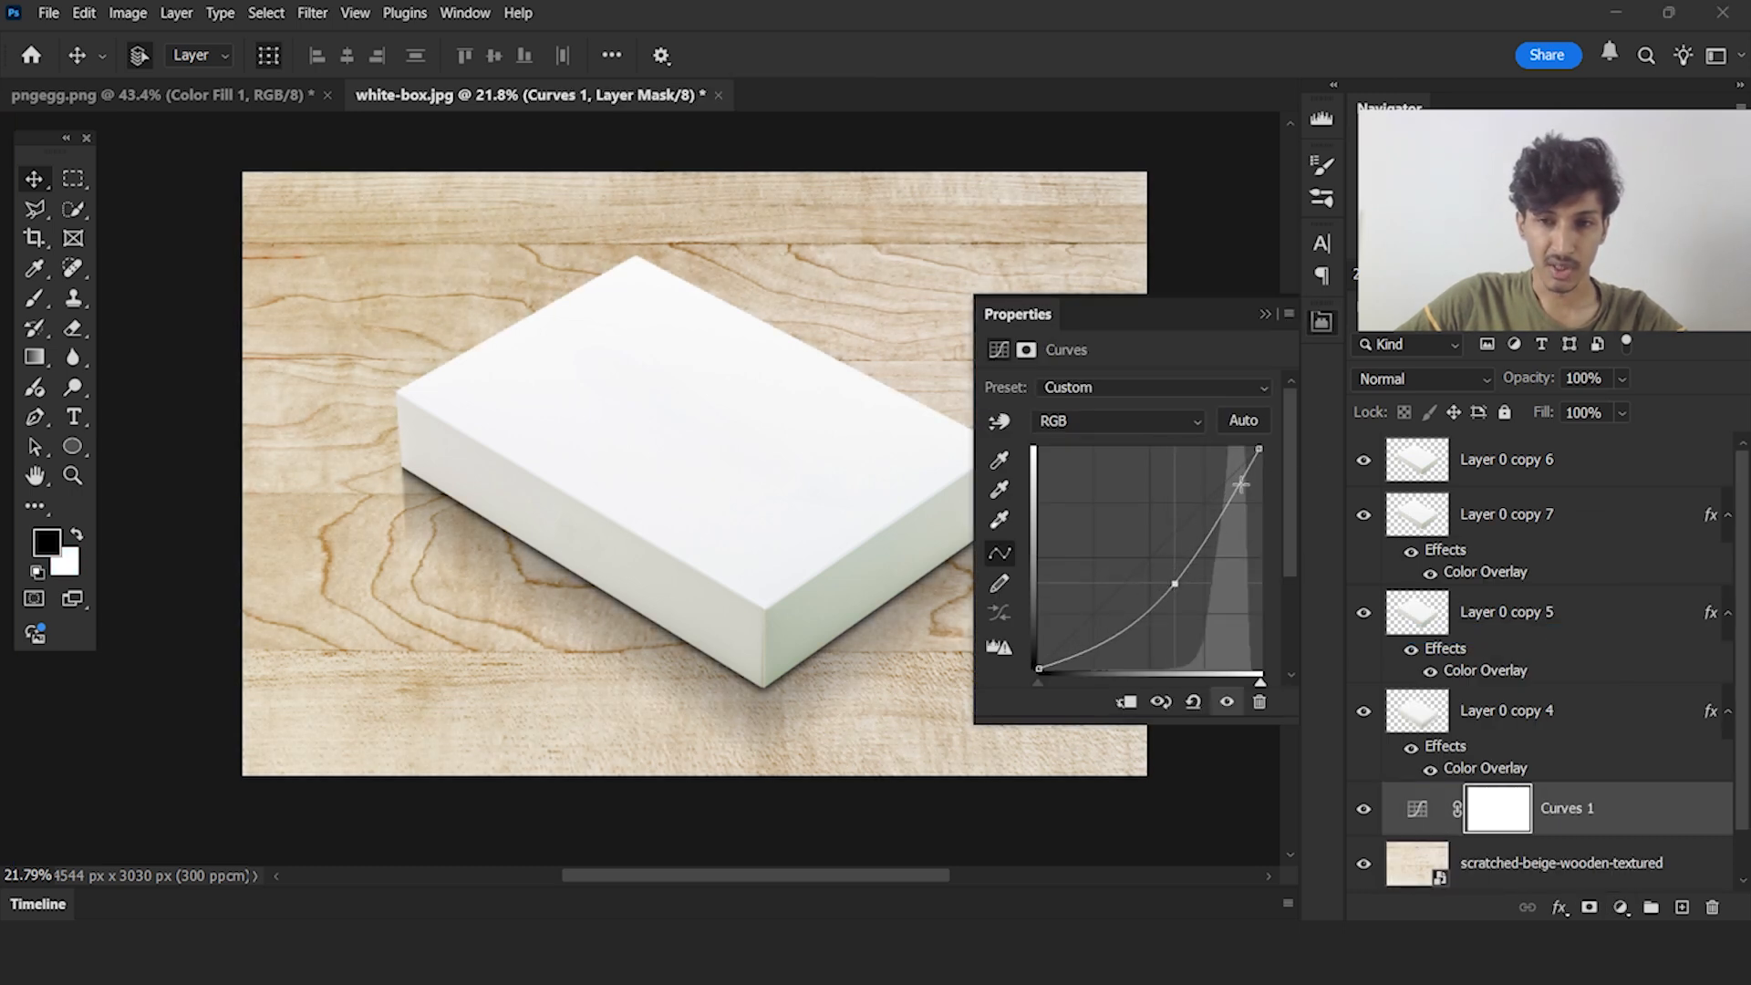
mouse_move(1261, 447)
mouse_down()
mouse_move(1266, 475)
mouse_move(1269, 459)
mouse_up()
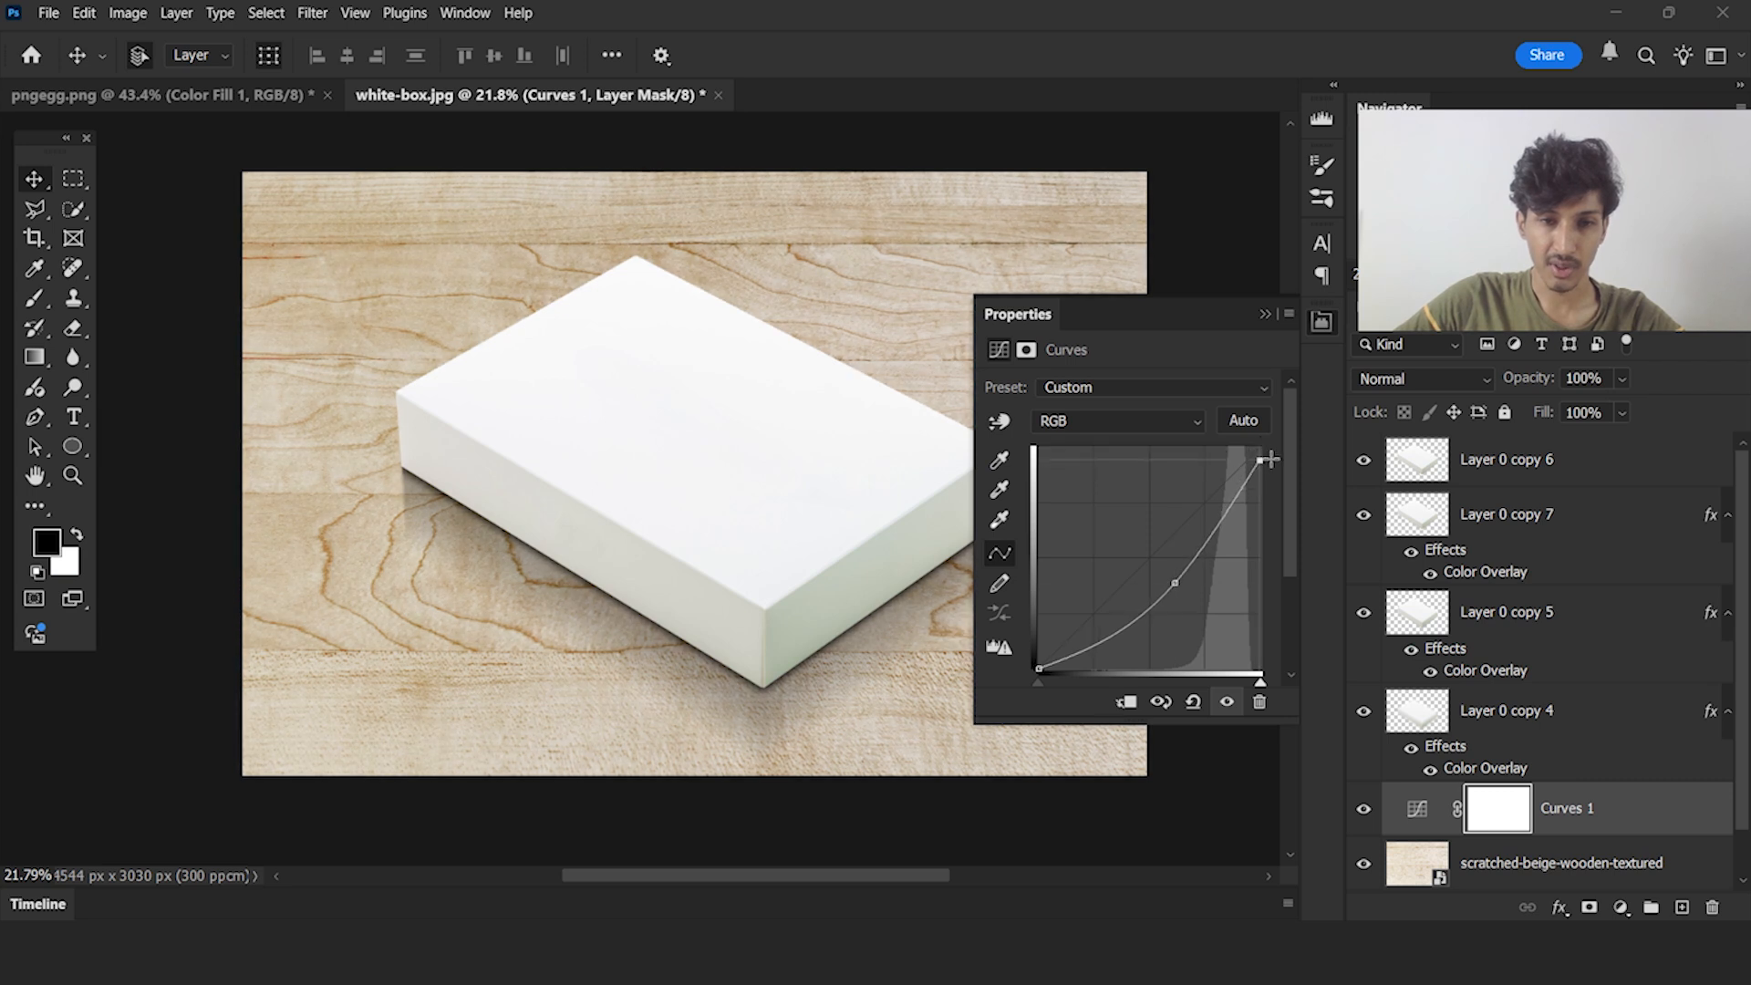
drag(1180, 580, 1182, 584)
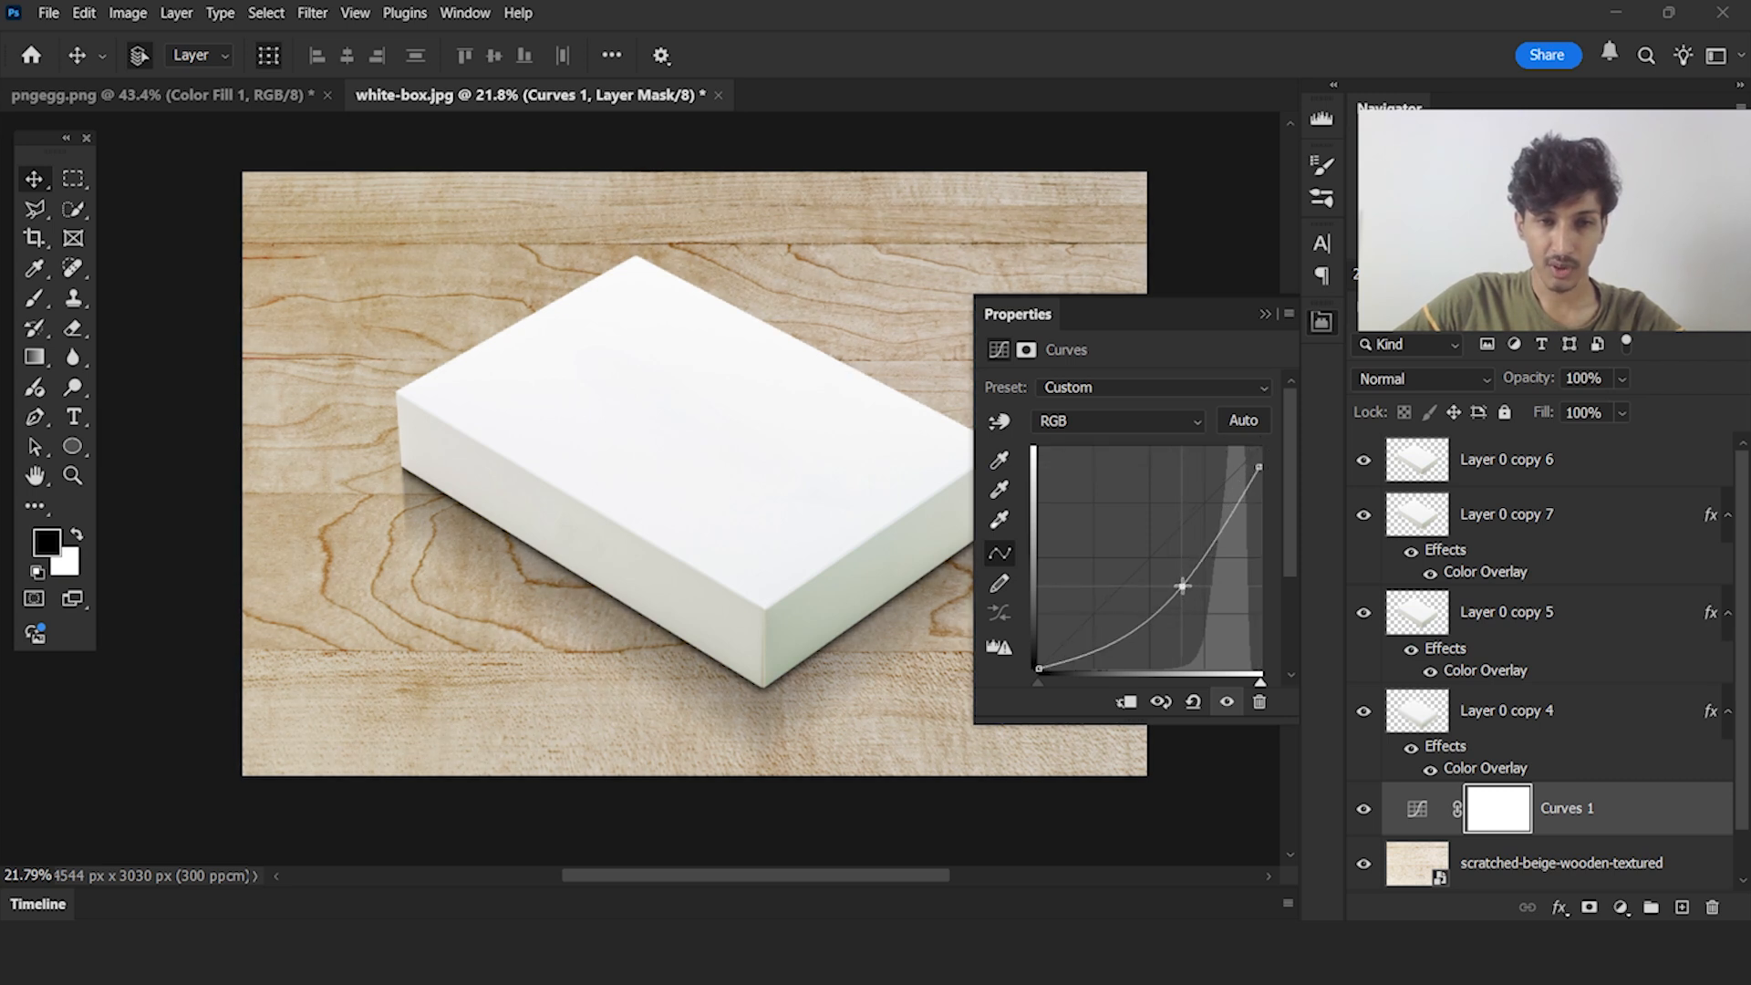
click(1265, 315)
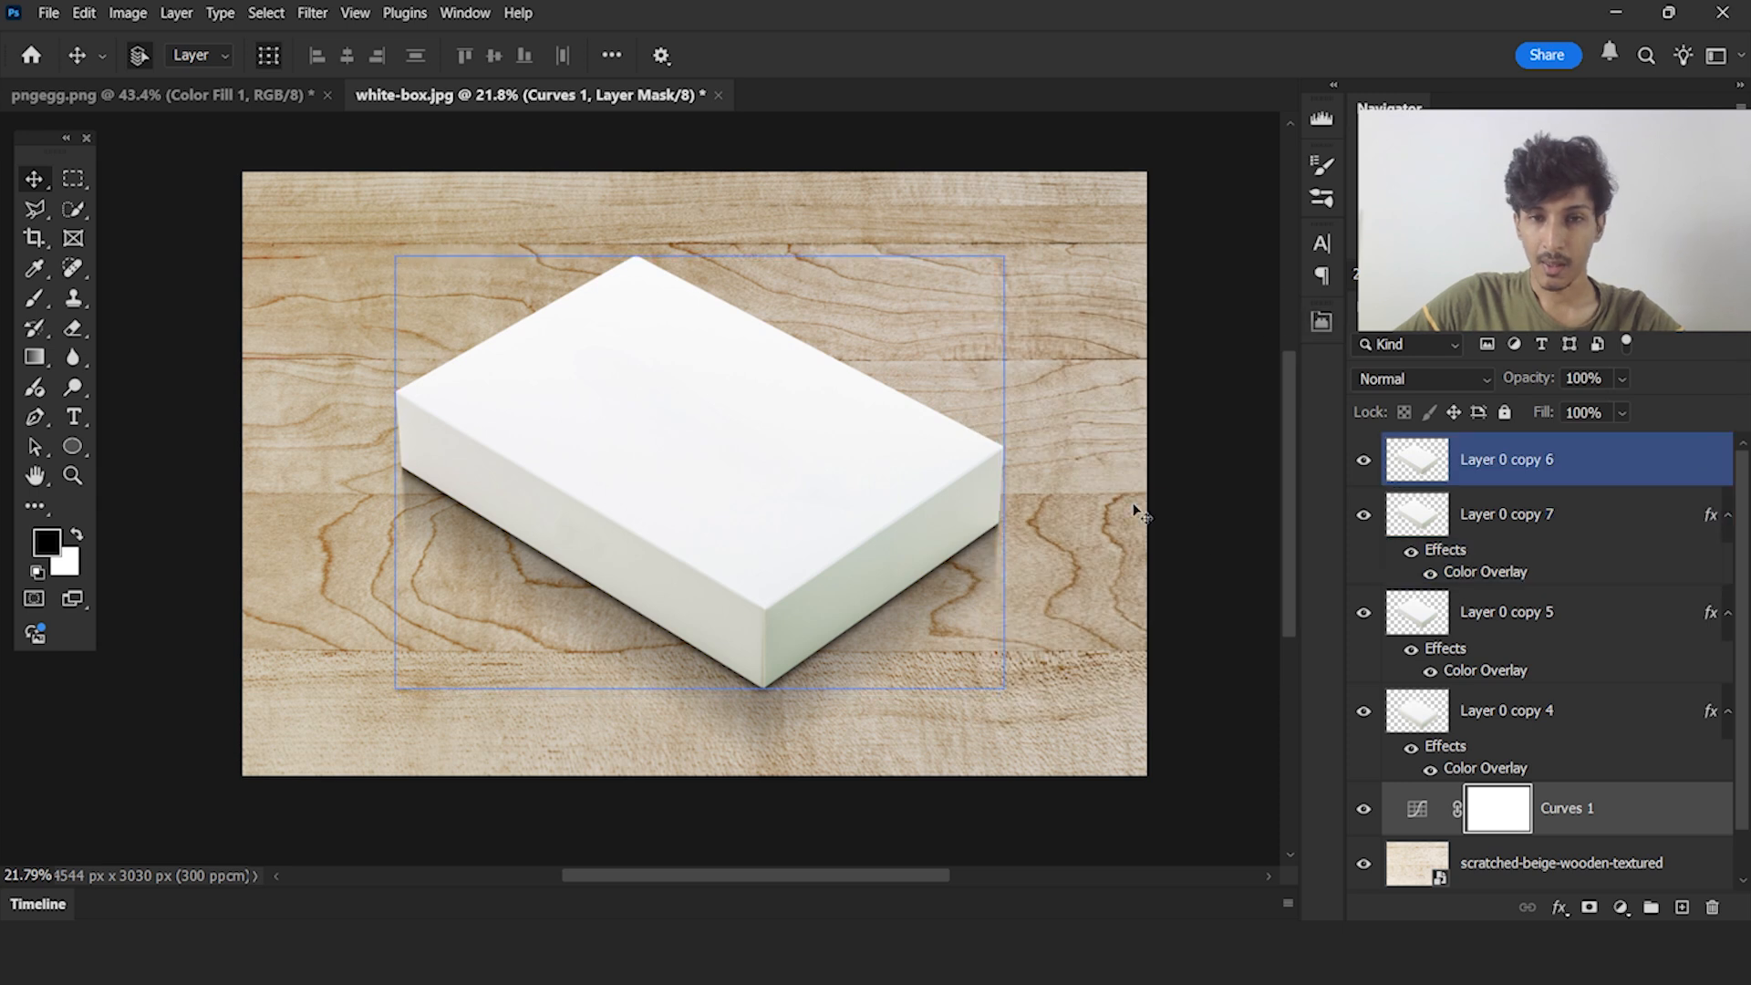
Invert the Curves 1 layer mask to black and switch to the Brush tool
scroll(1516, 722, down, 2)
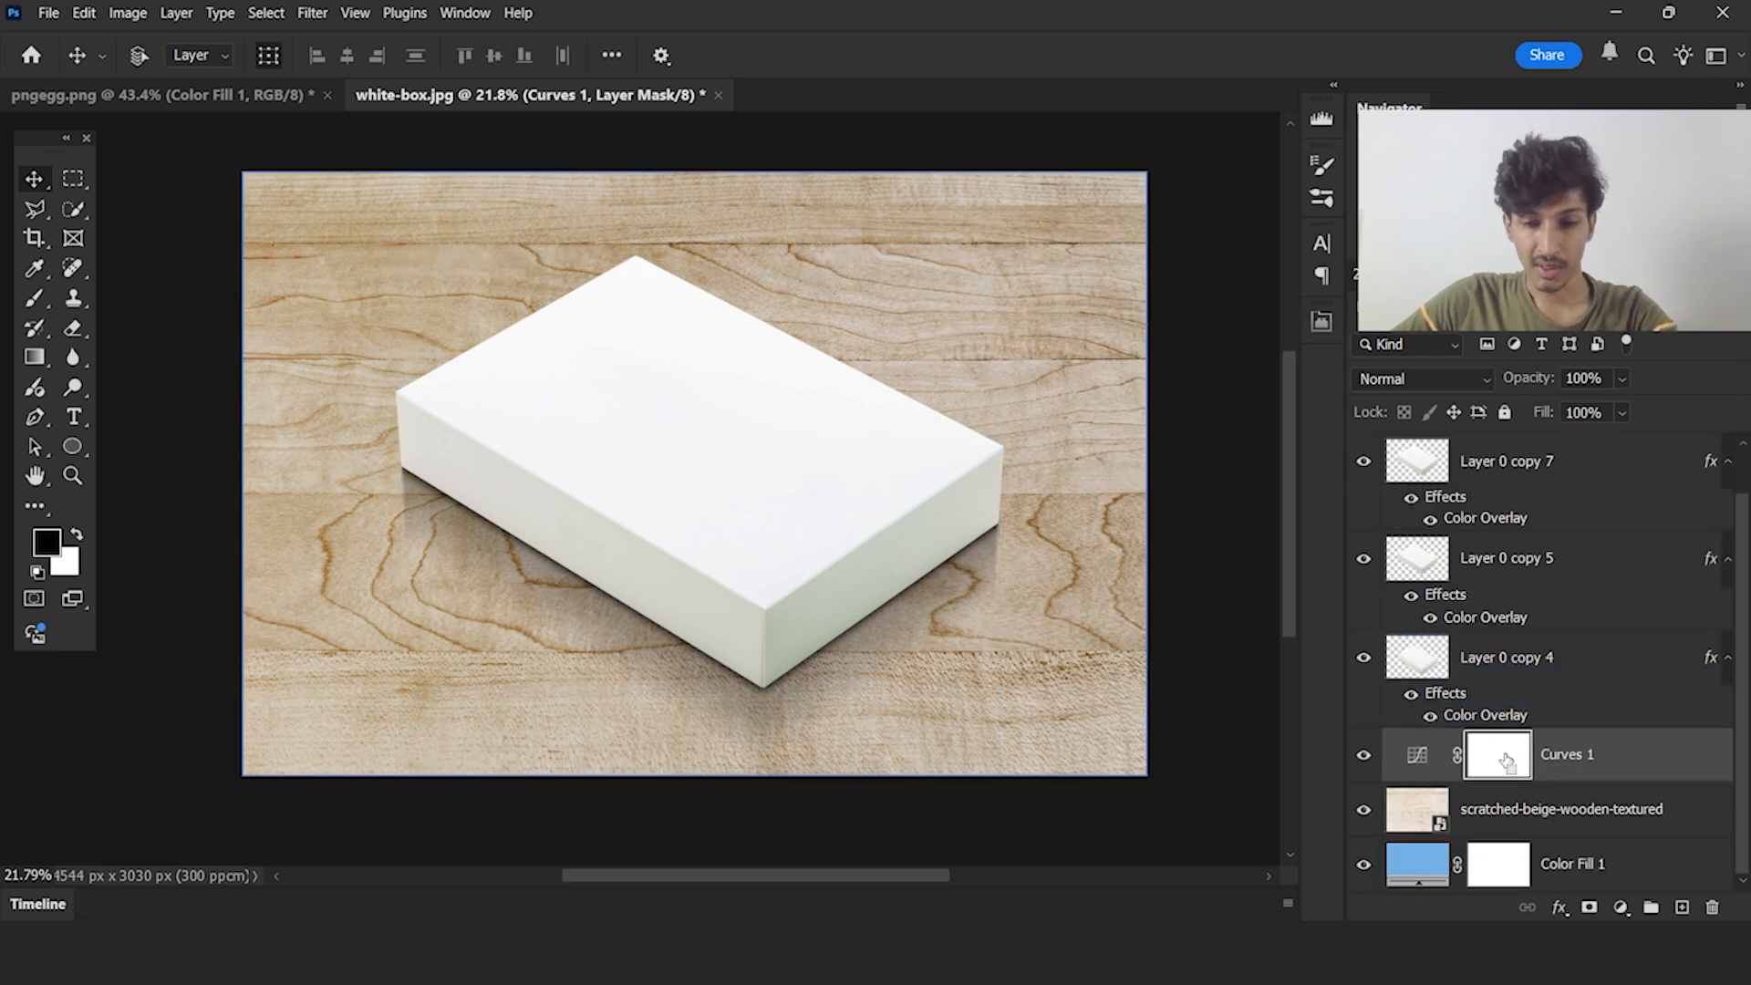
key(ctrl+i)
key(b)
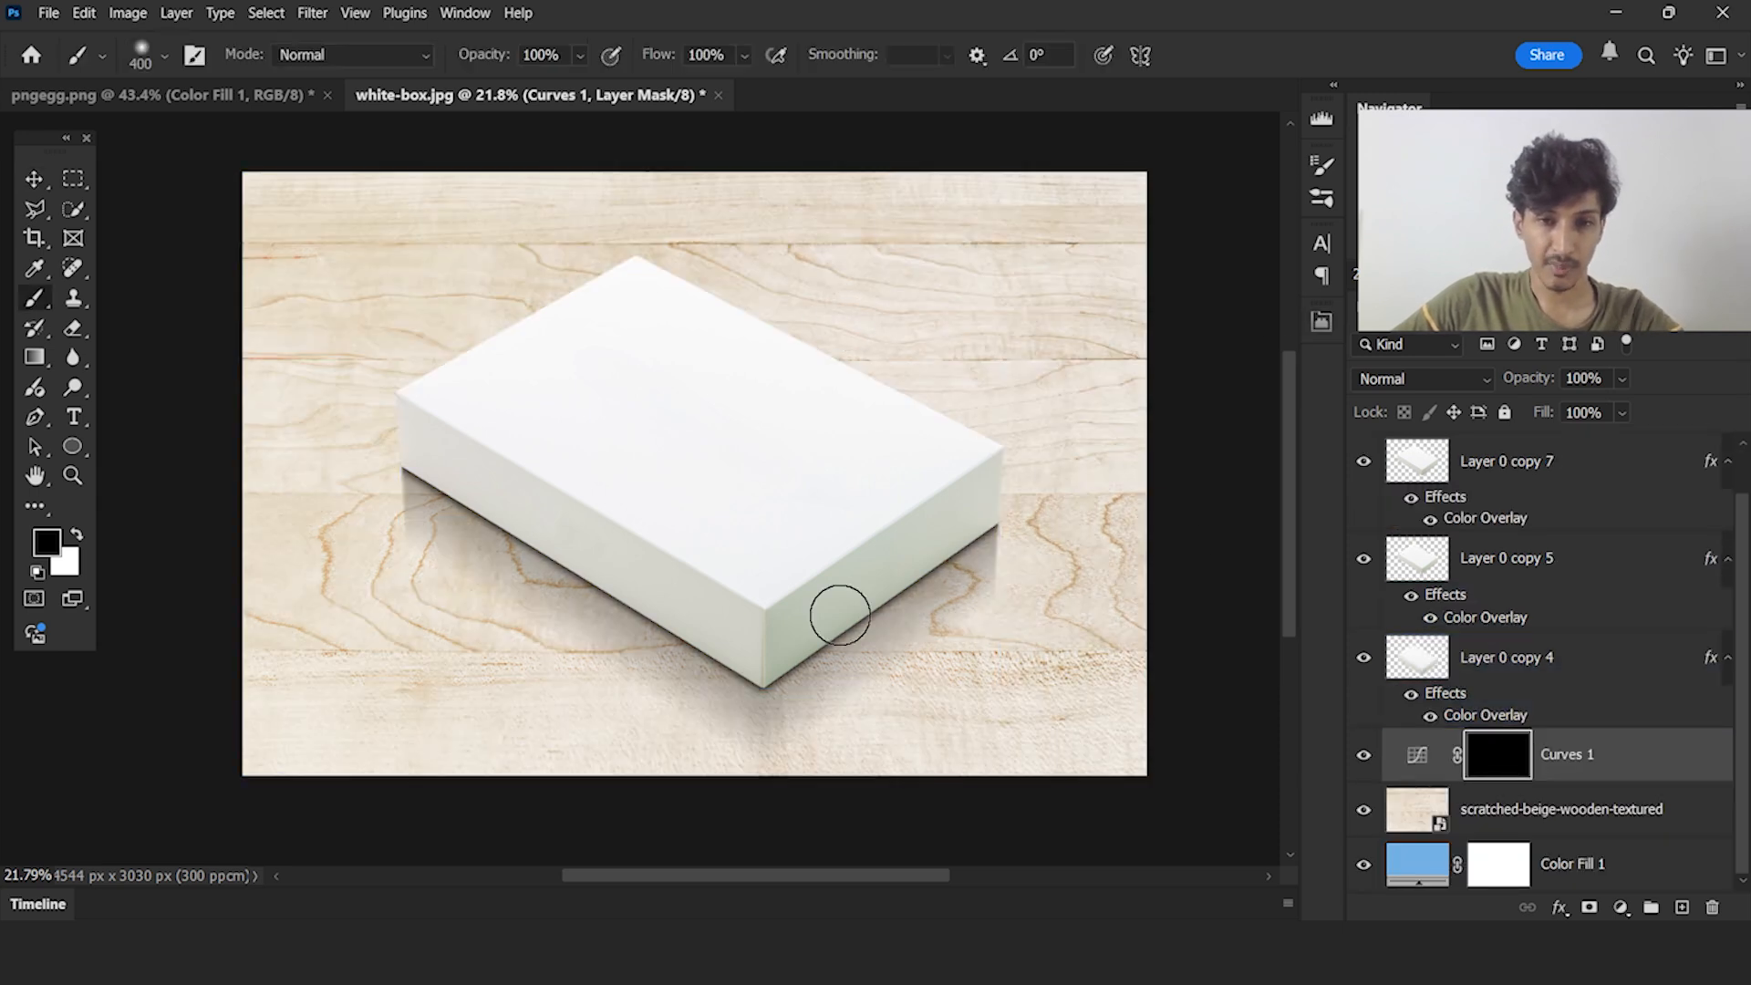
Paint white on the Curves 1 mask with a much larger soft brush over the wood below the box's lower edges
key(x)
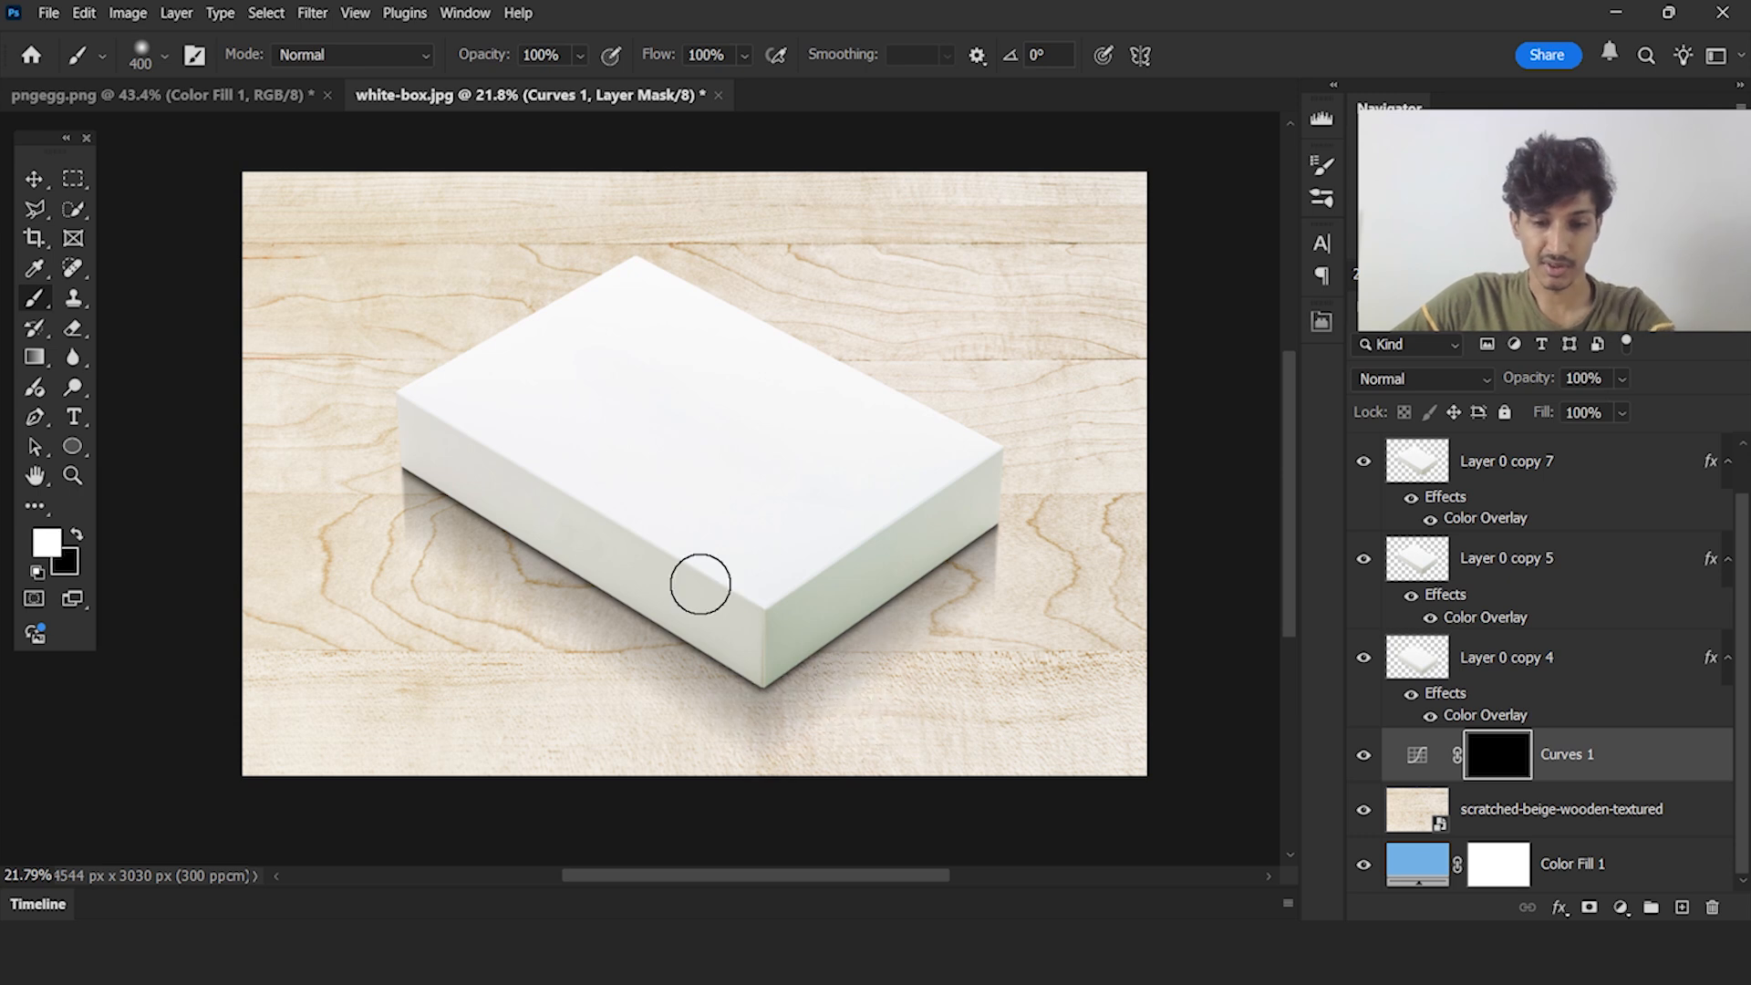
key(bracketright)
key(bracketright)
key(bracketright)
key(bracketright)
key(bracketright)
key(bracketright)
key(bracketright)
key(bracketright)
key(bracketright)
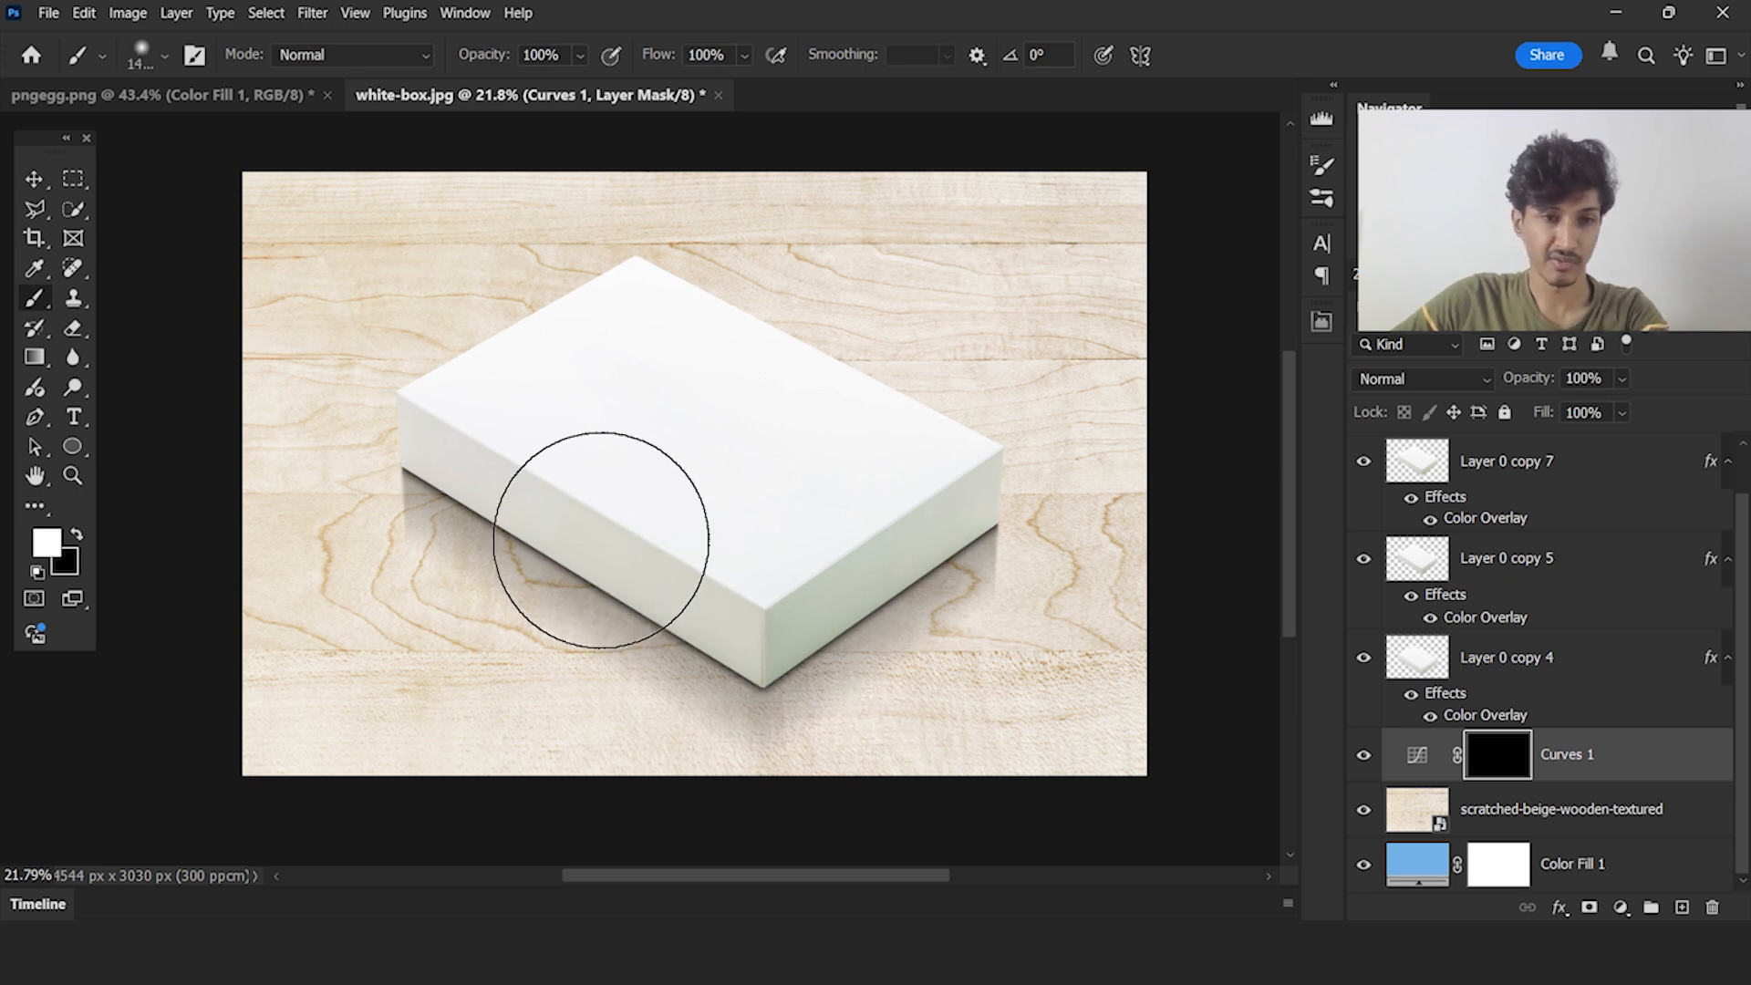
click(570, 543)
scroll(637, 566, down, 2)
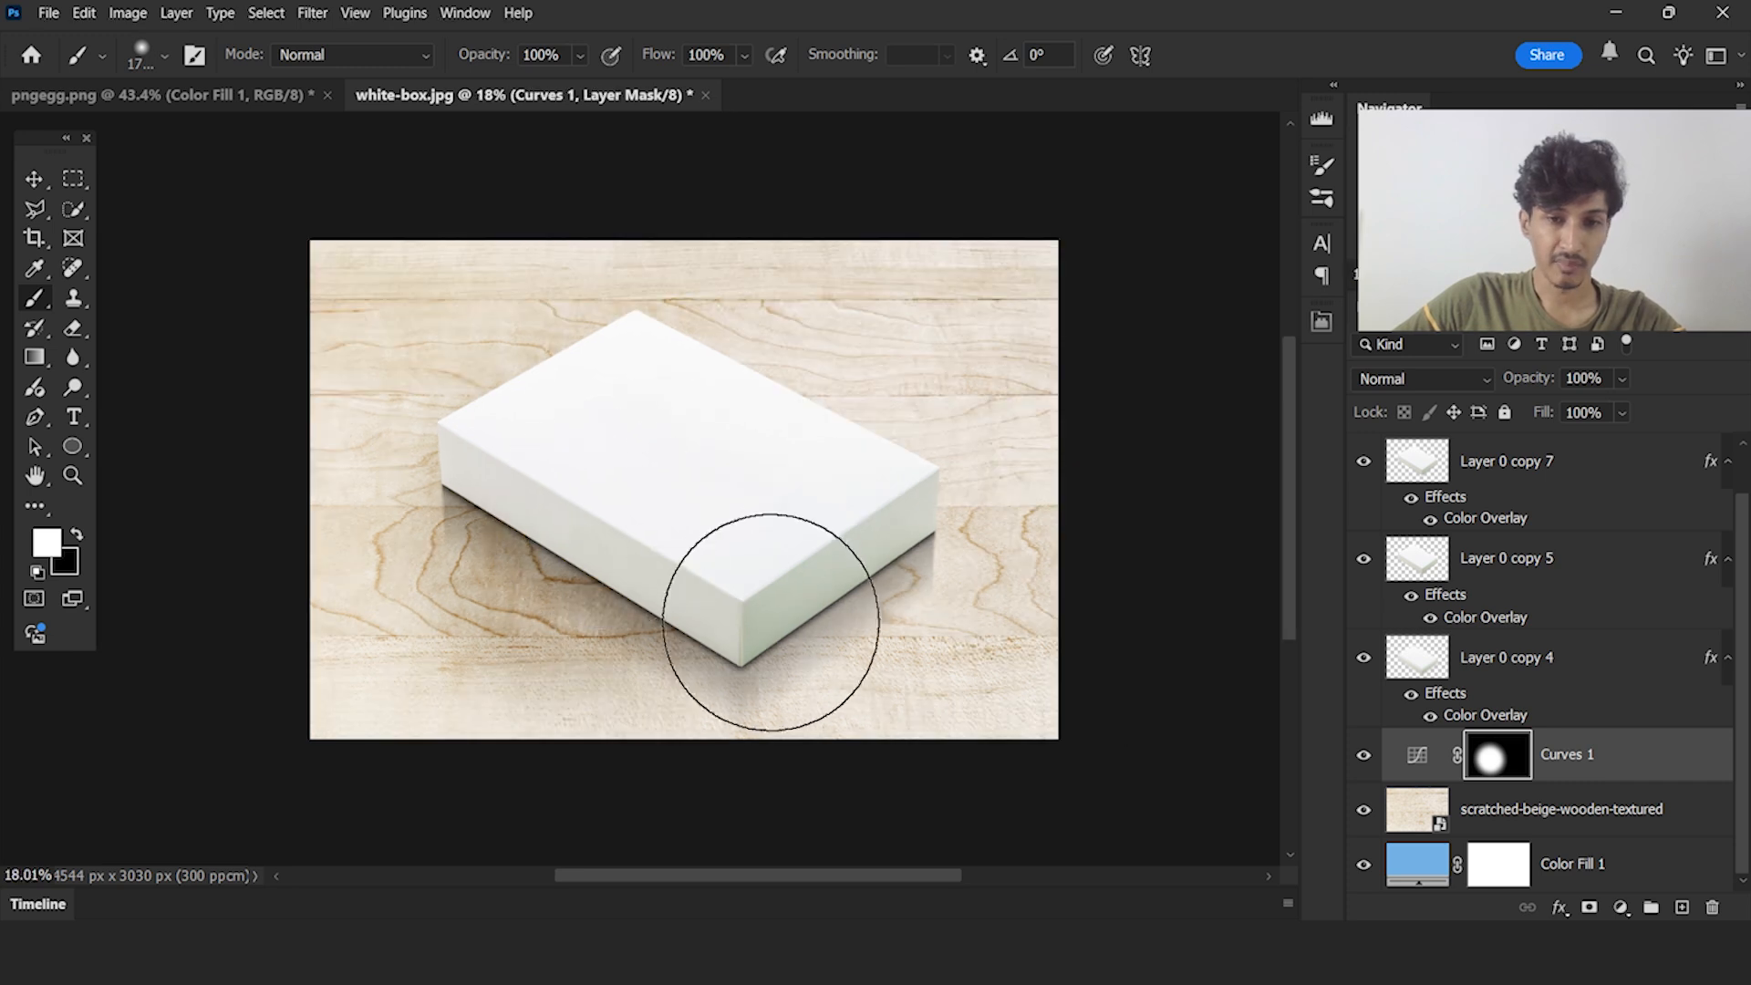
drag(769, 625, 803, 611)
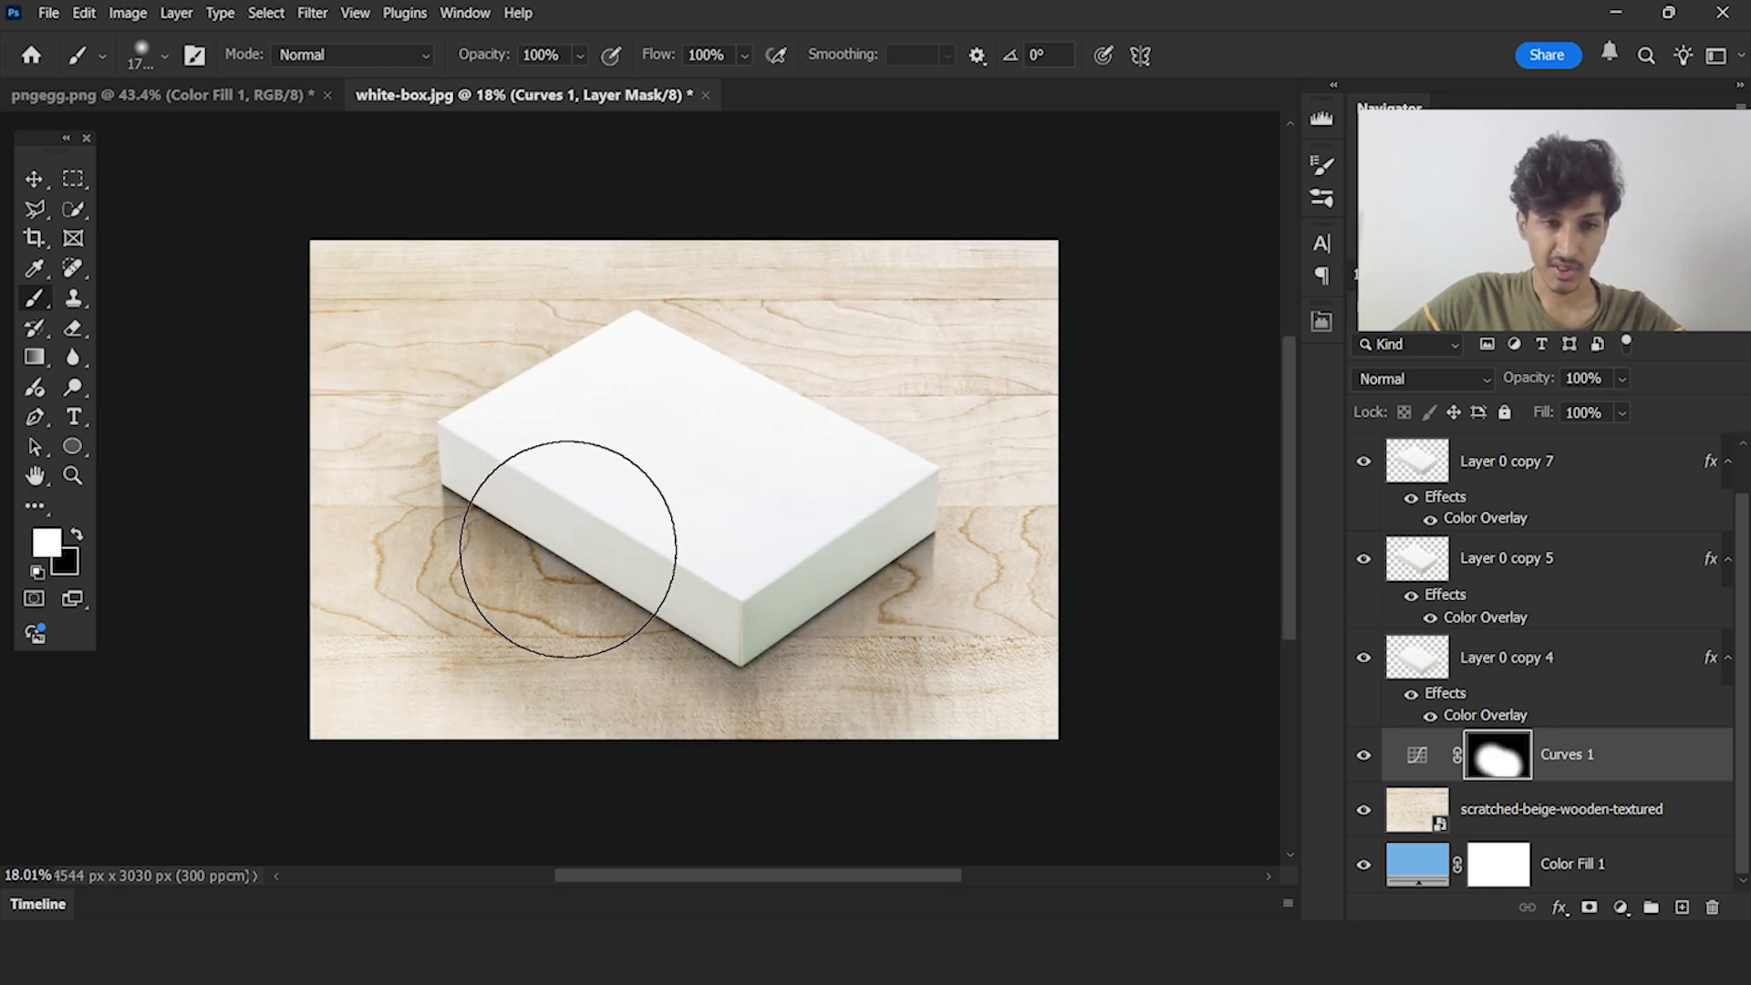
Trim the painted area of the Curves 1 mask near the box's outer corners using a smaller black brush
key(x)
key(bracketleft)
key(bracketleft)
key(bracketleft)
key(bracketleft)
key(bracketleft)
key(bracketleft)
key(bracketleft)
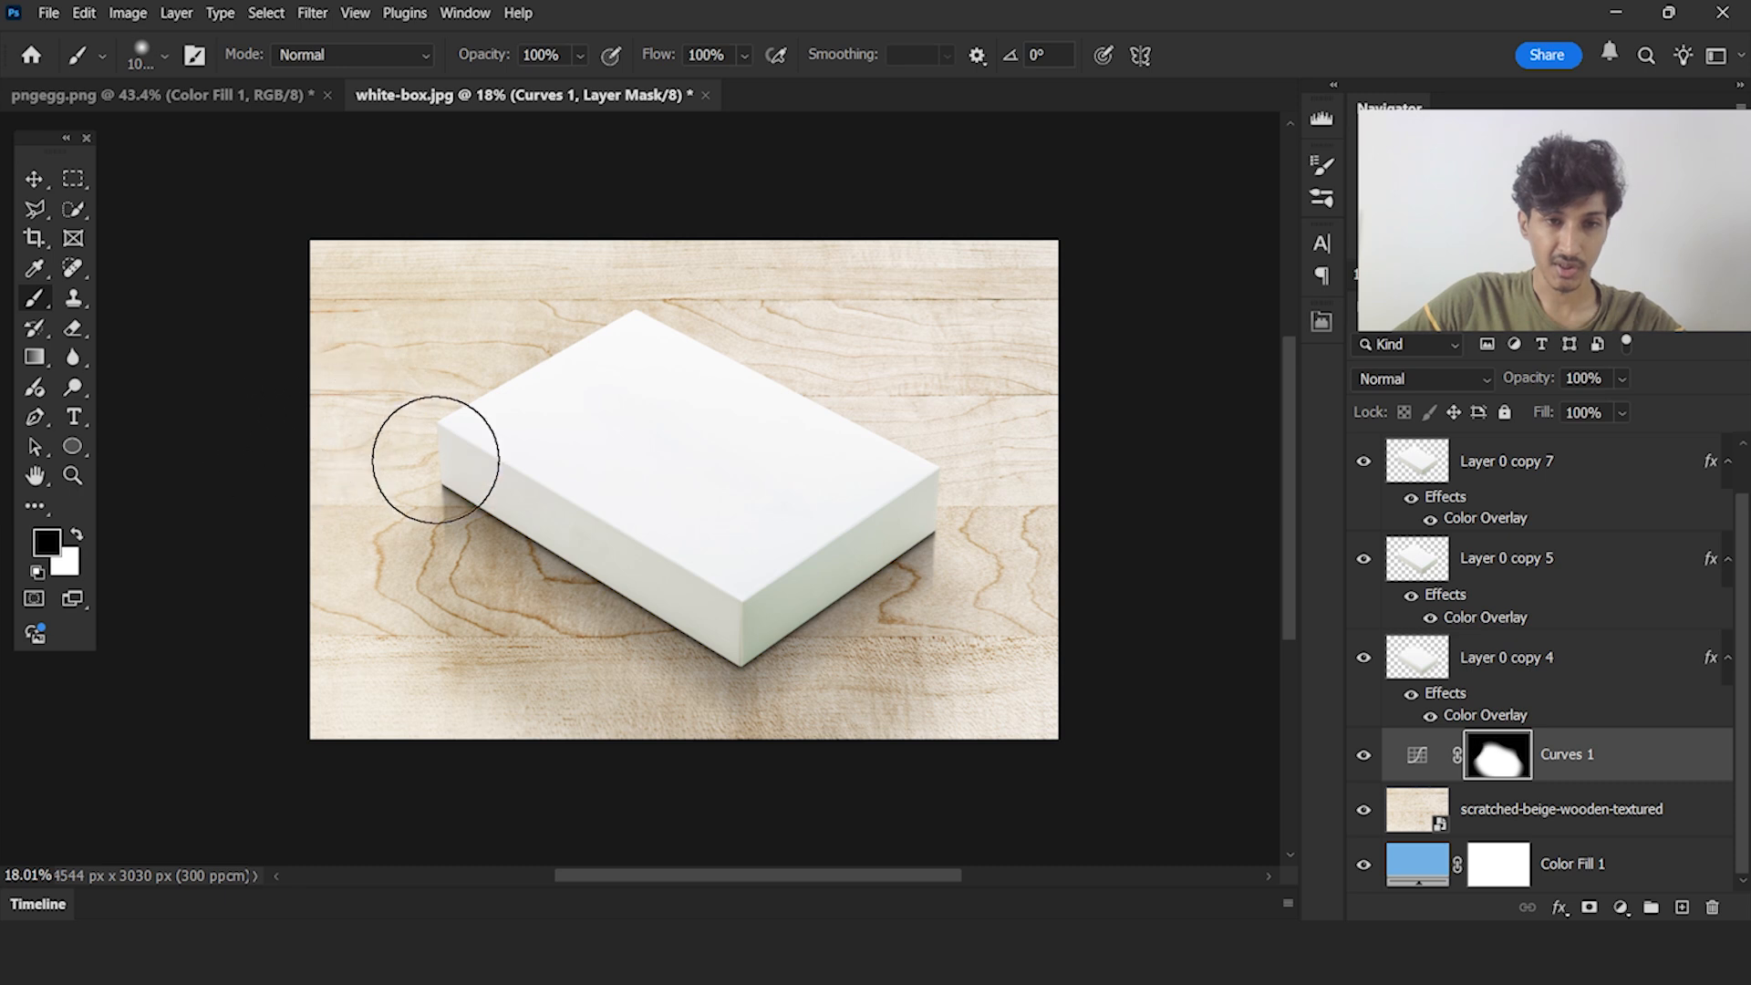
scroll(435, 459, up, 1)
Switch to the Move tool and reduce the Curves 1 adjustment's opacity to 55%
click(34, 180)
scroll(749, 493, down, 1)
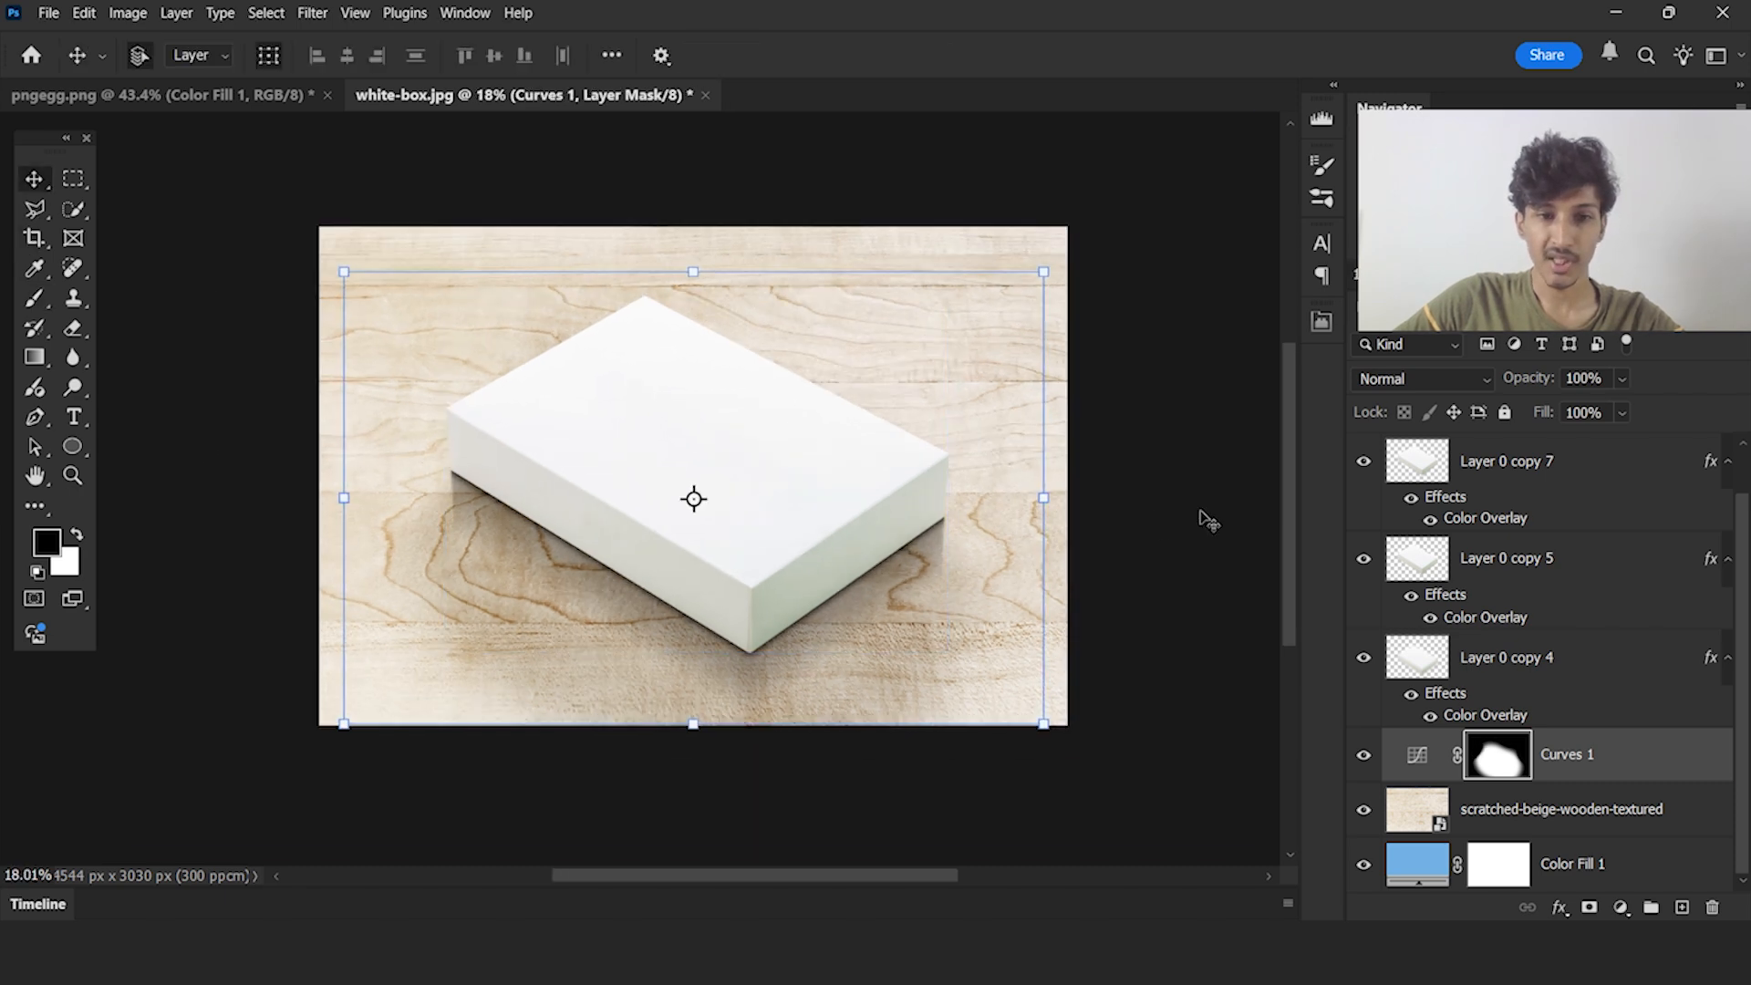
click(1204, 518)
scroll(808, 462, down, 2)
scroll(818, 484, up, 2)
click(1592, 757)
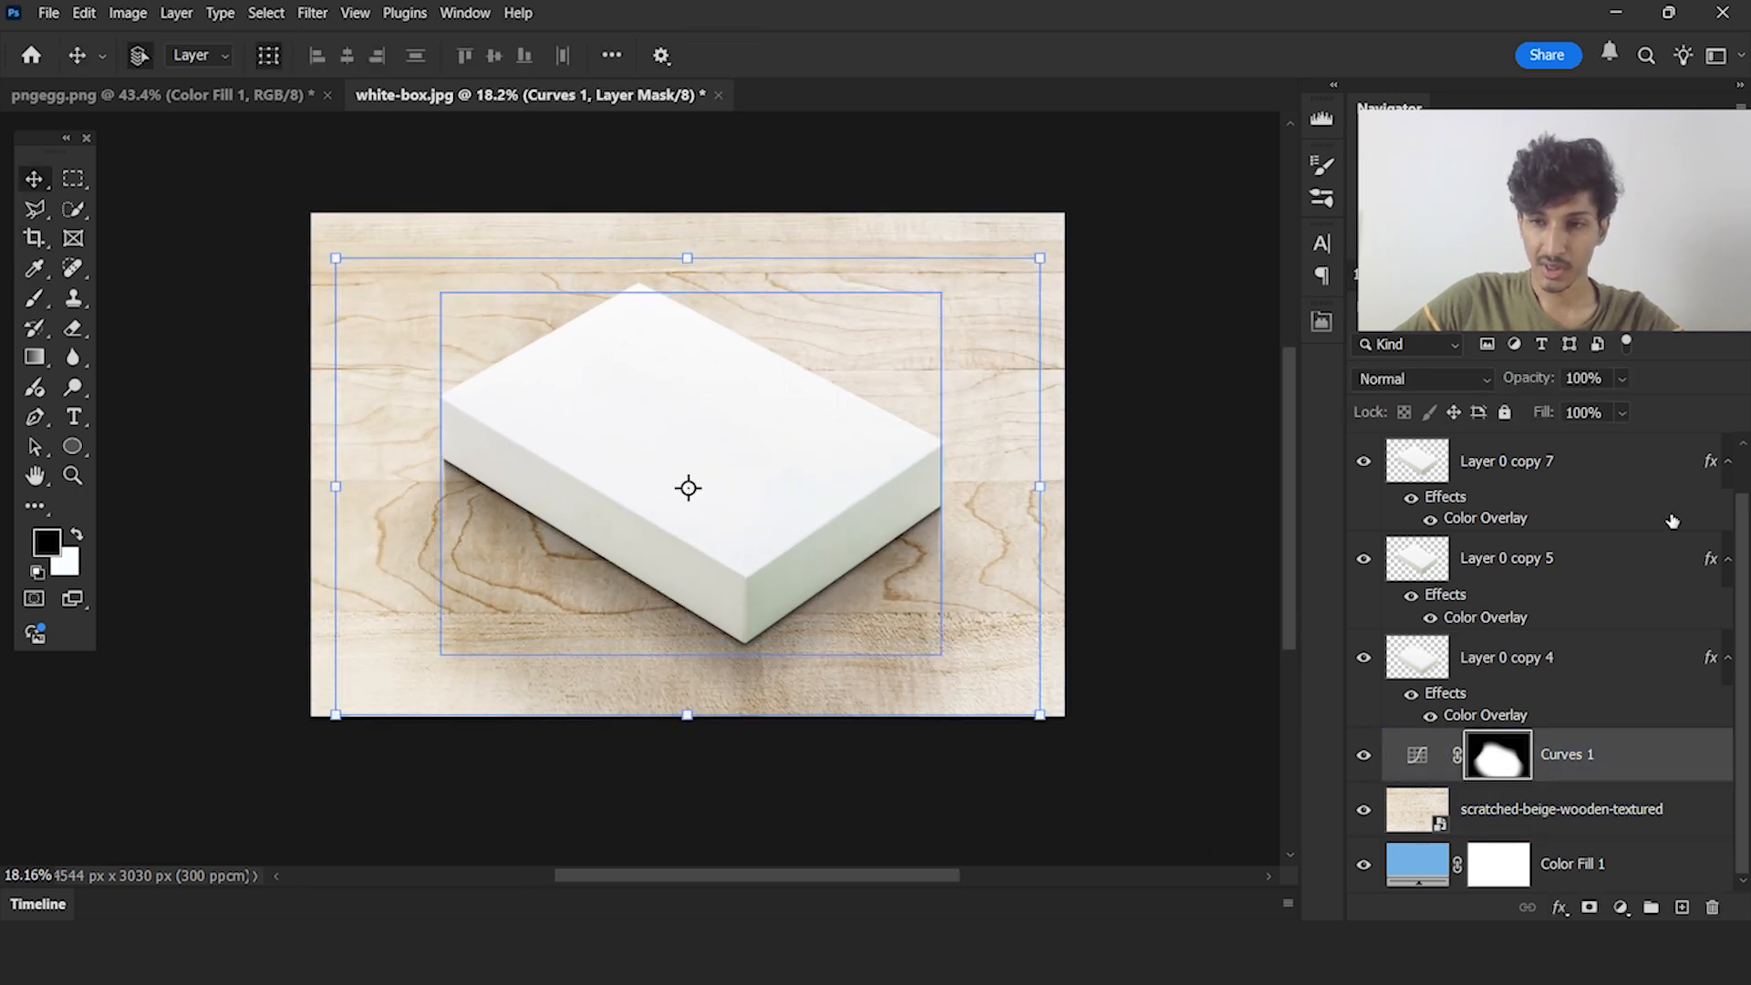
click(1621, 377)
click(1594, 407)
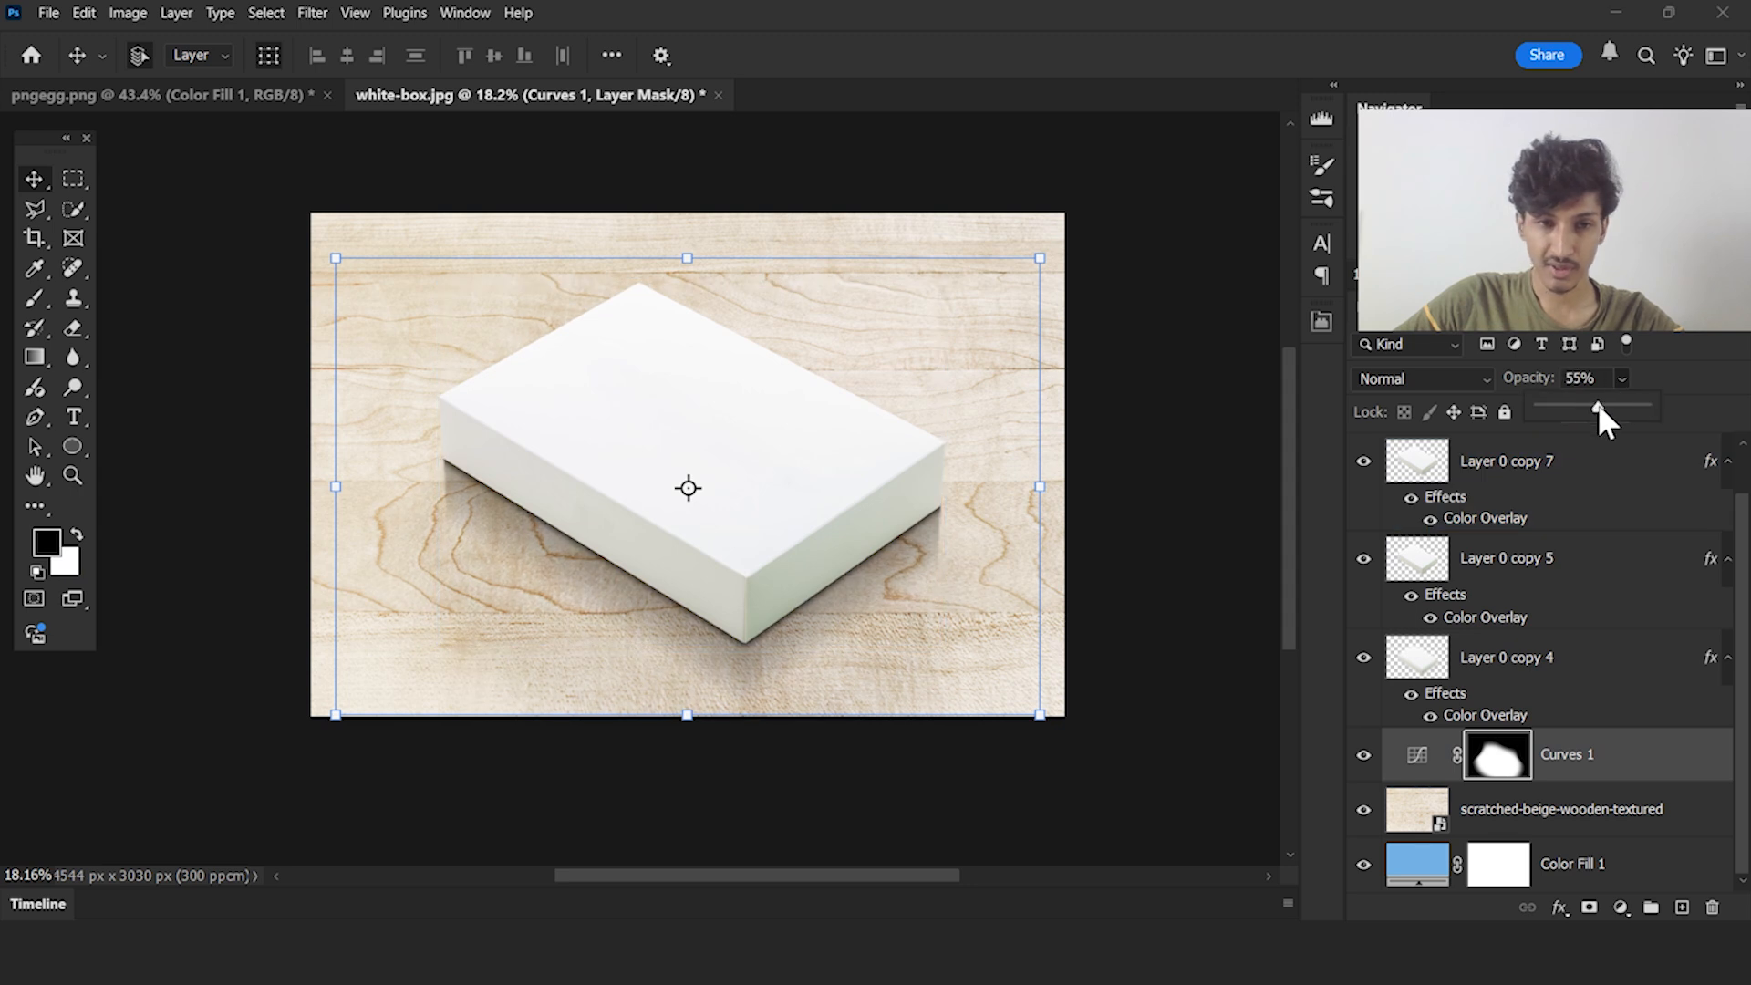
Compare the image with Curves 1 hidden and shown, and examine the shadow beneath the box's right corner up close
click(1354, 756)
click(1355, 756)
click(1354, 756)
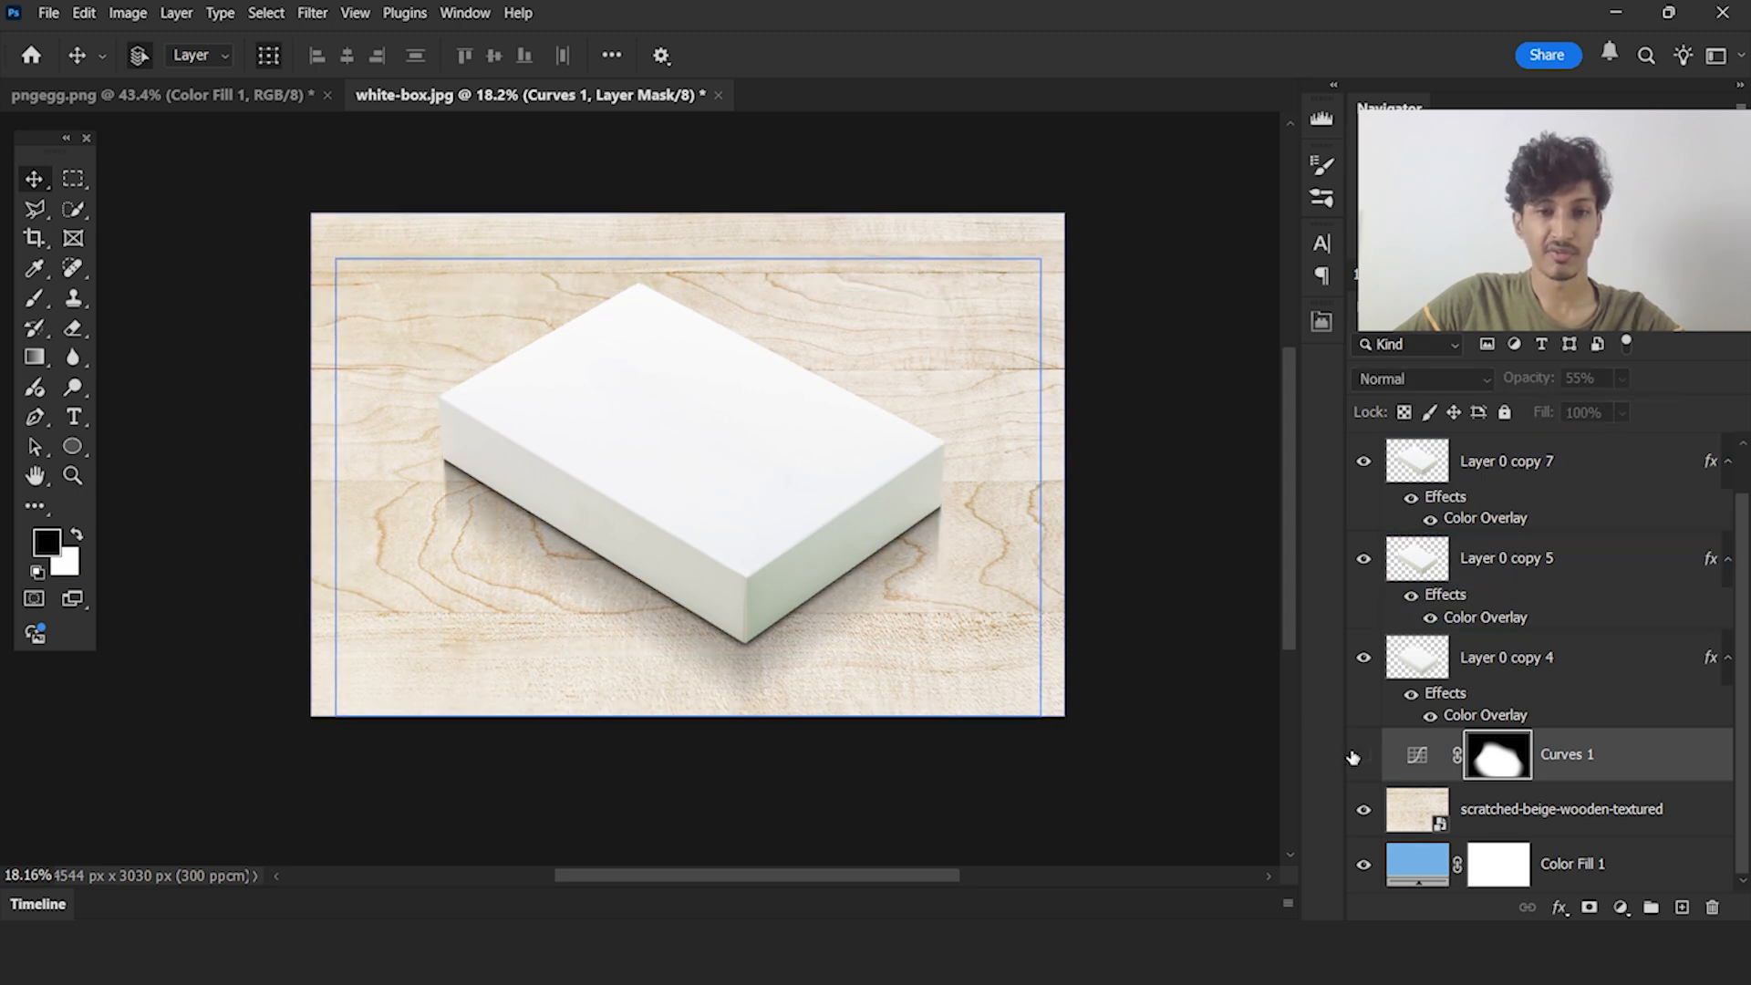
click(1353, 757)
click(1153, 502)
scroll(664, 487, down, 3)
scroll(664, 487, up, 3)
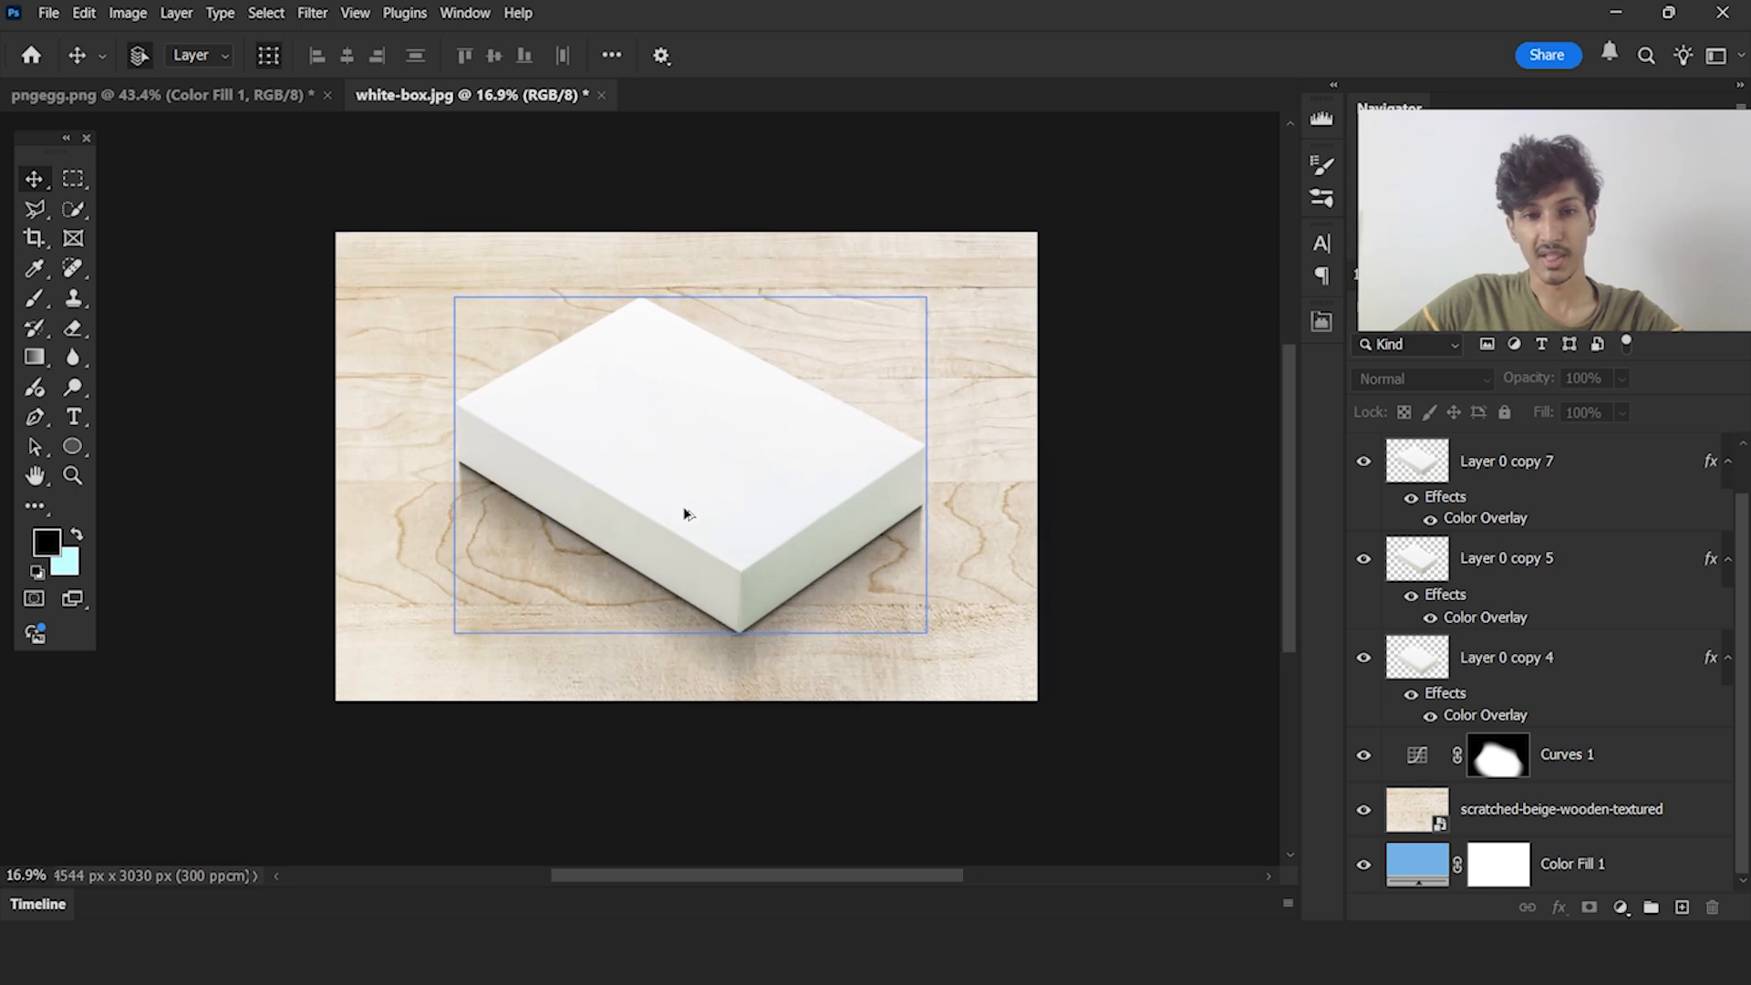
scroll(747, 530, up, 2)
click(1106, 615)
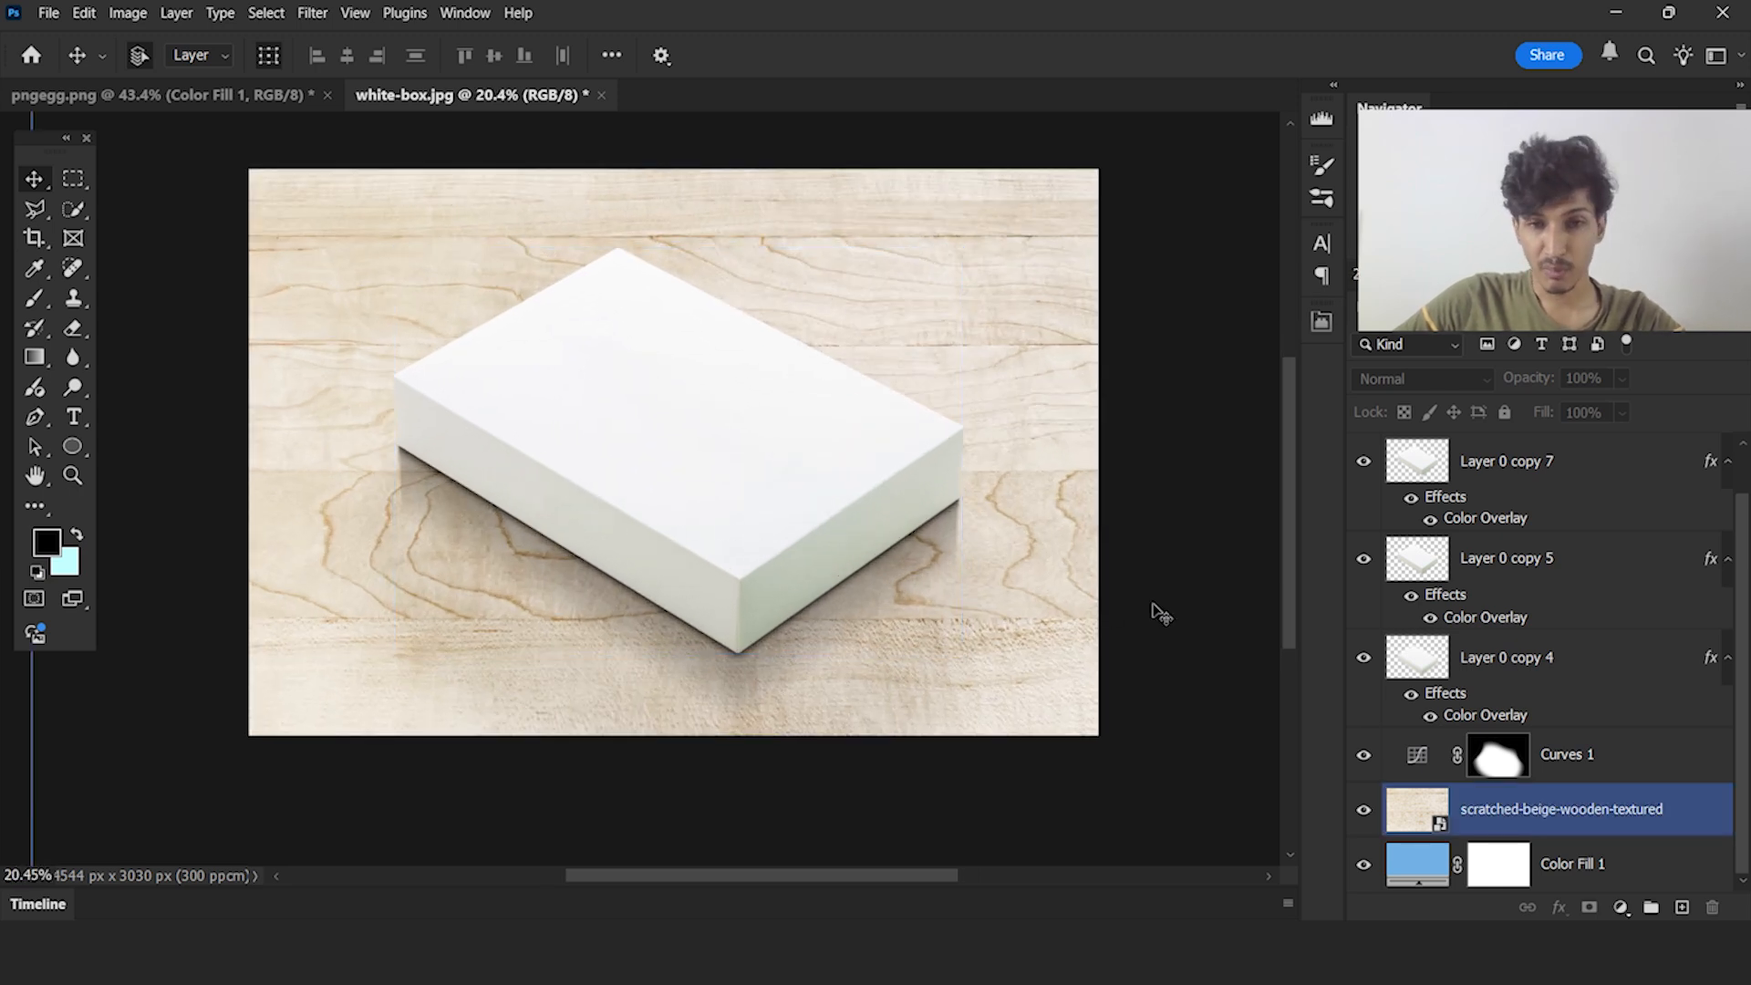
scroll(1003, 549, up, 10)
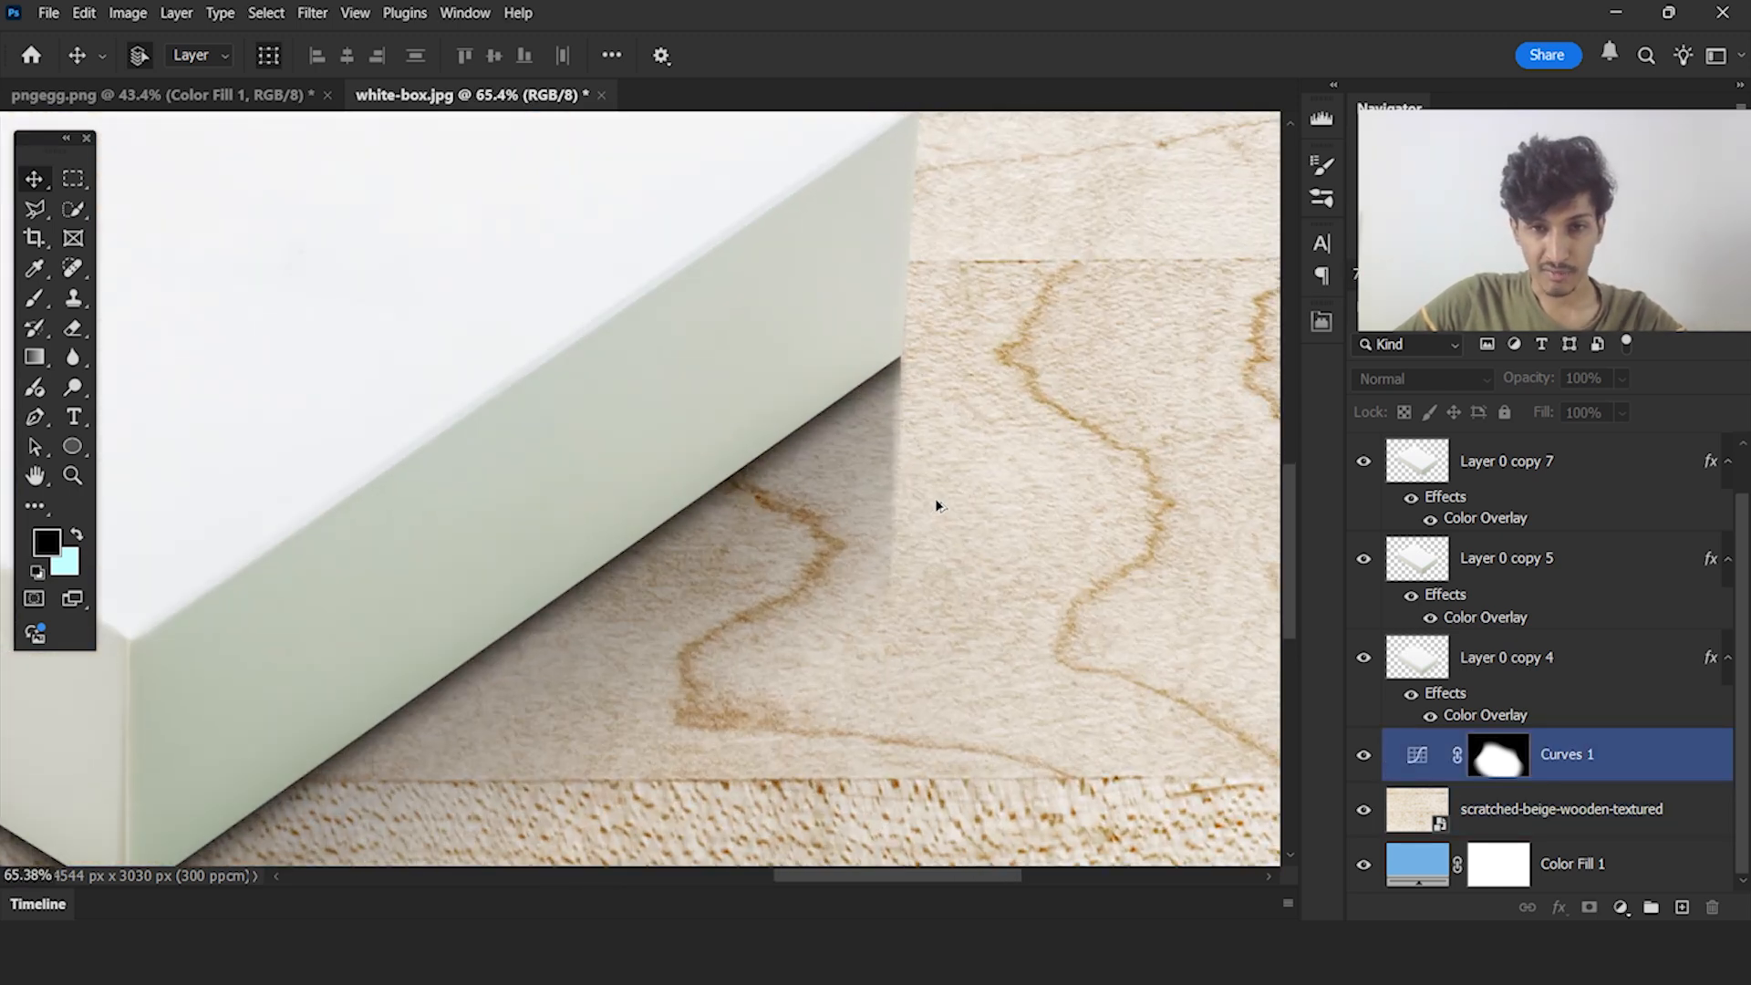
scroll(914, 508, down, 10)
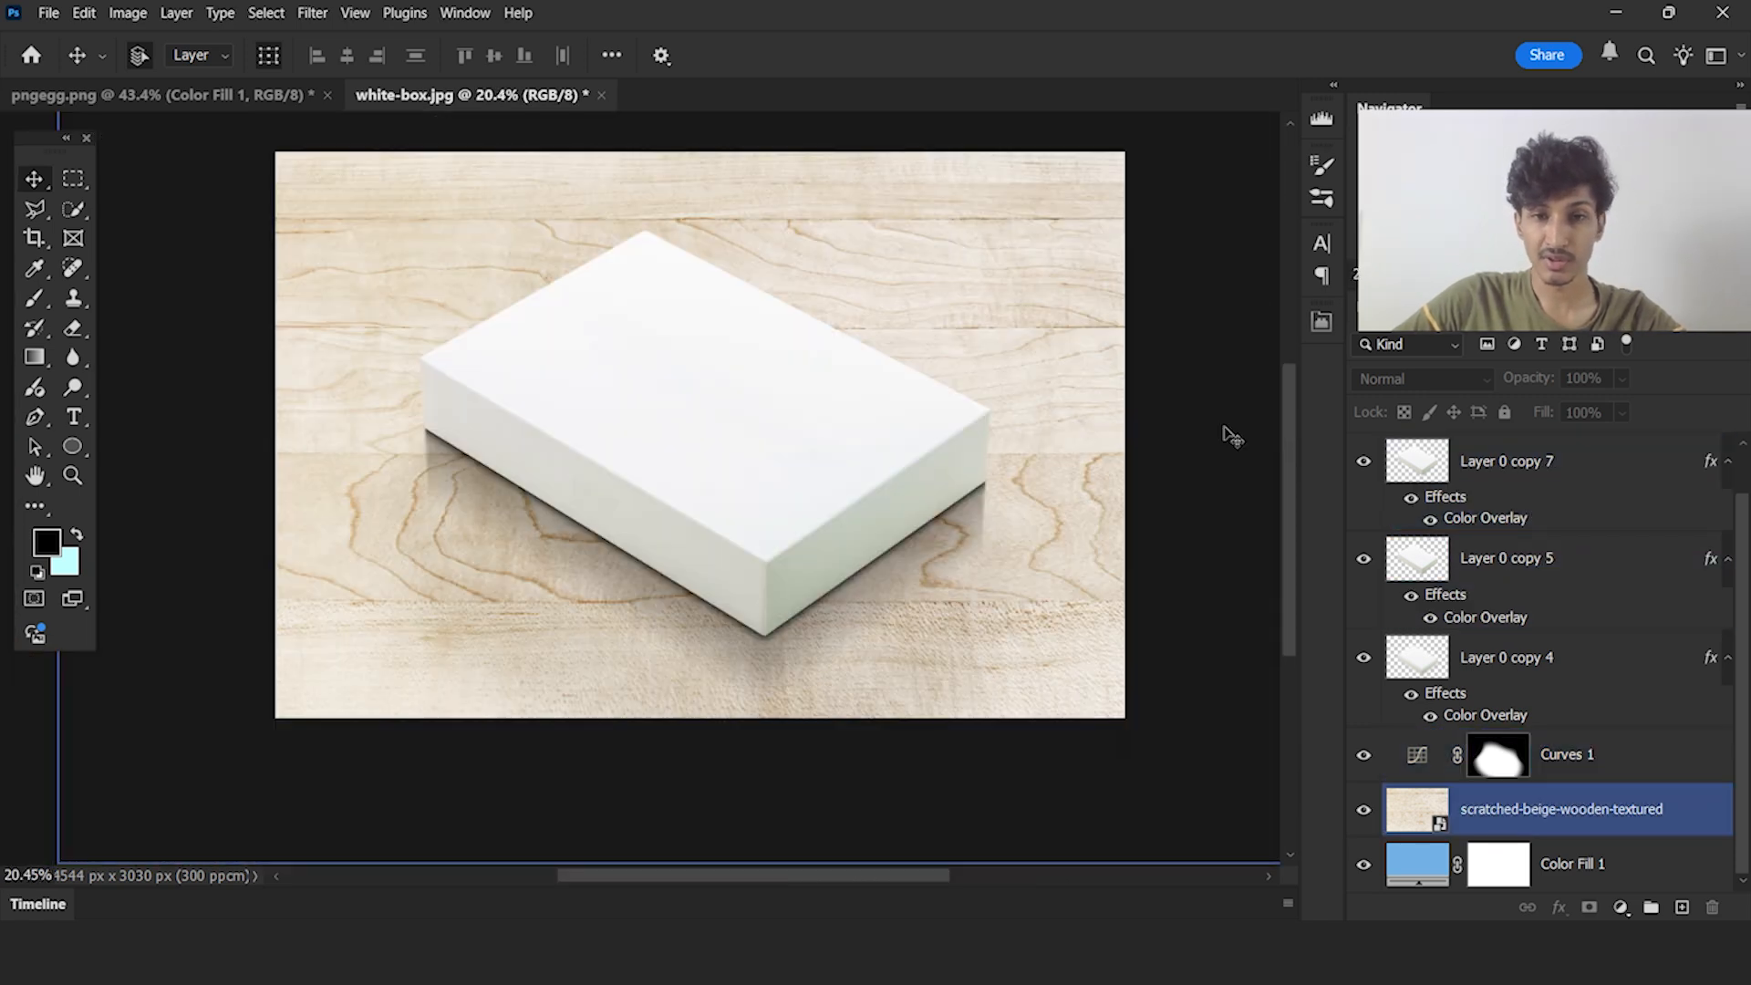
scroll(1071, 594, up, 6)
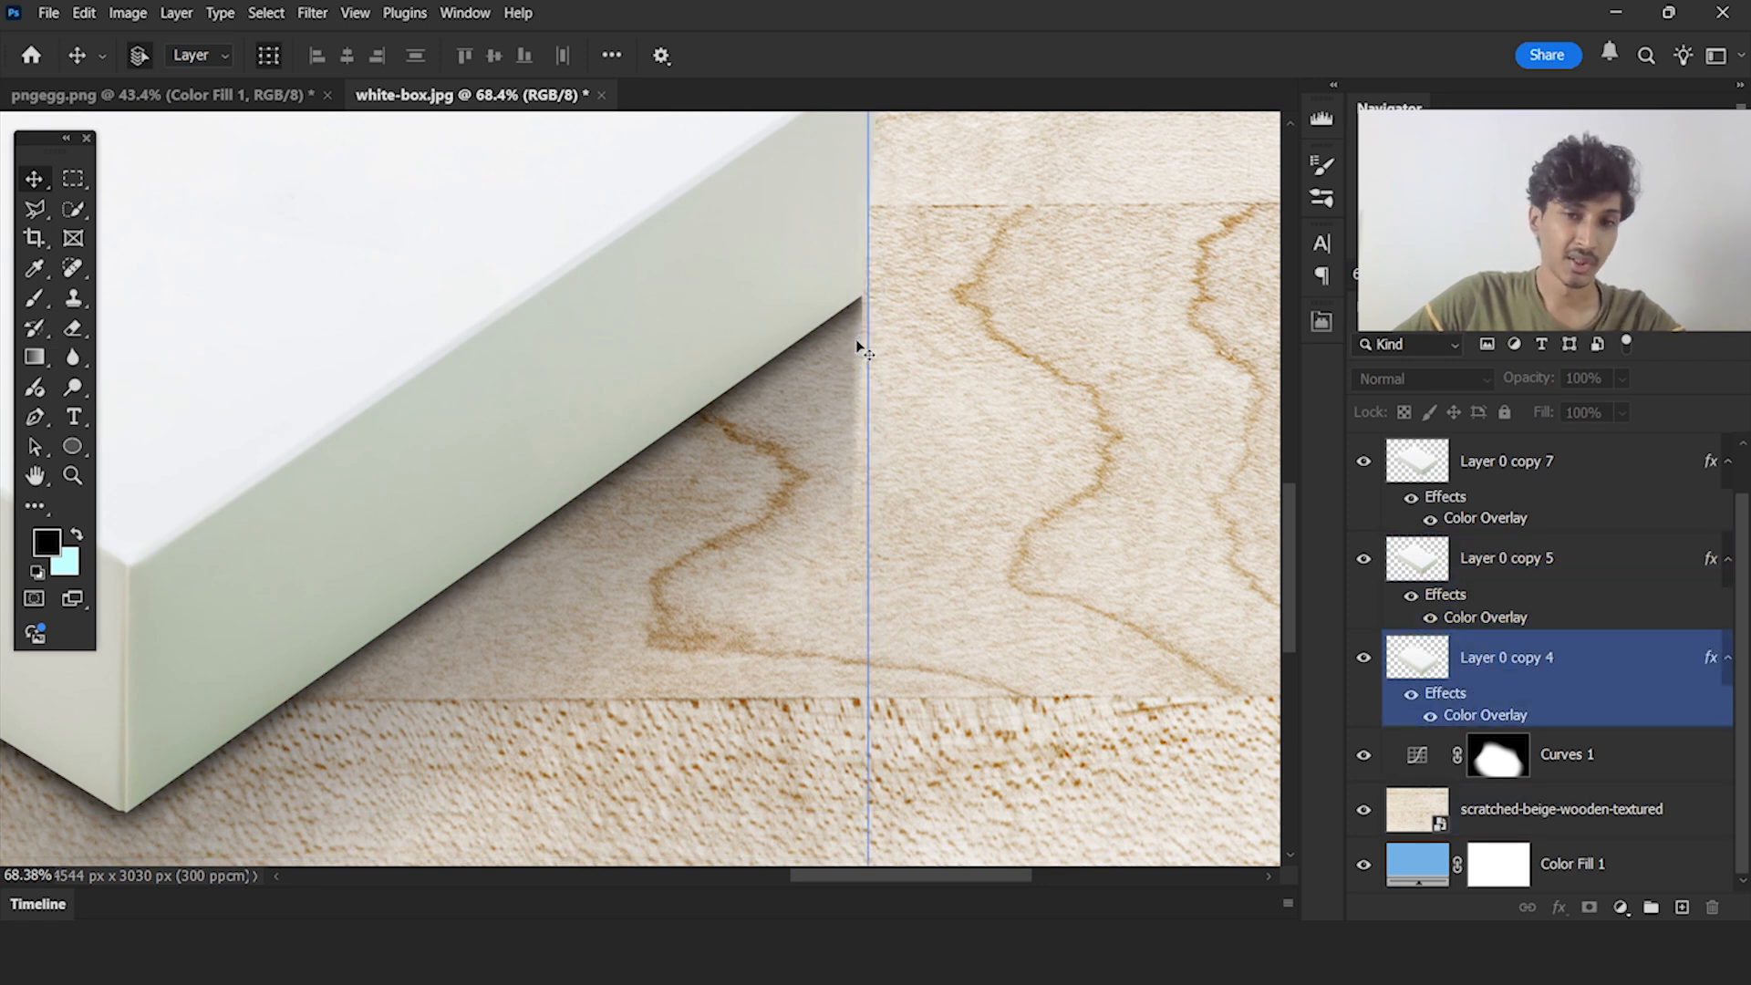
Group the three shadow layers Layer 0 copy 4, Layer 0 copy 5 and Layer 0 copy 7
click(1542, 673)
ctrl+click(1525, 568)
ctrl+click(1535, 473)
scroll(1543, 556, up, 1)
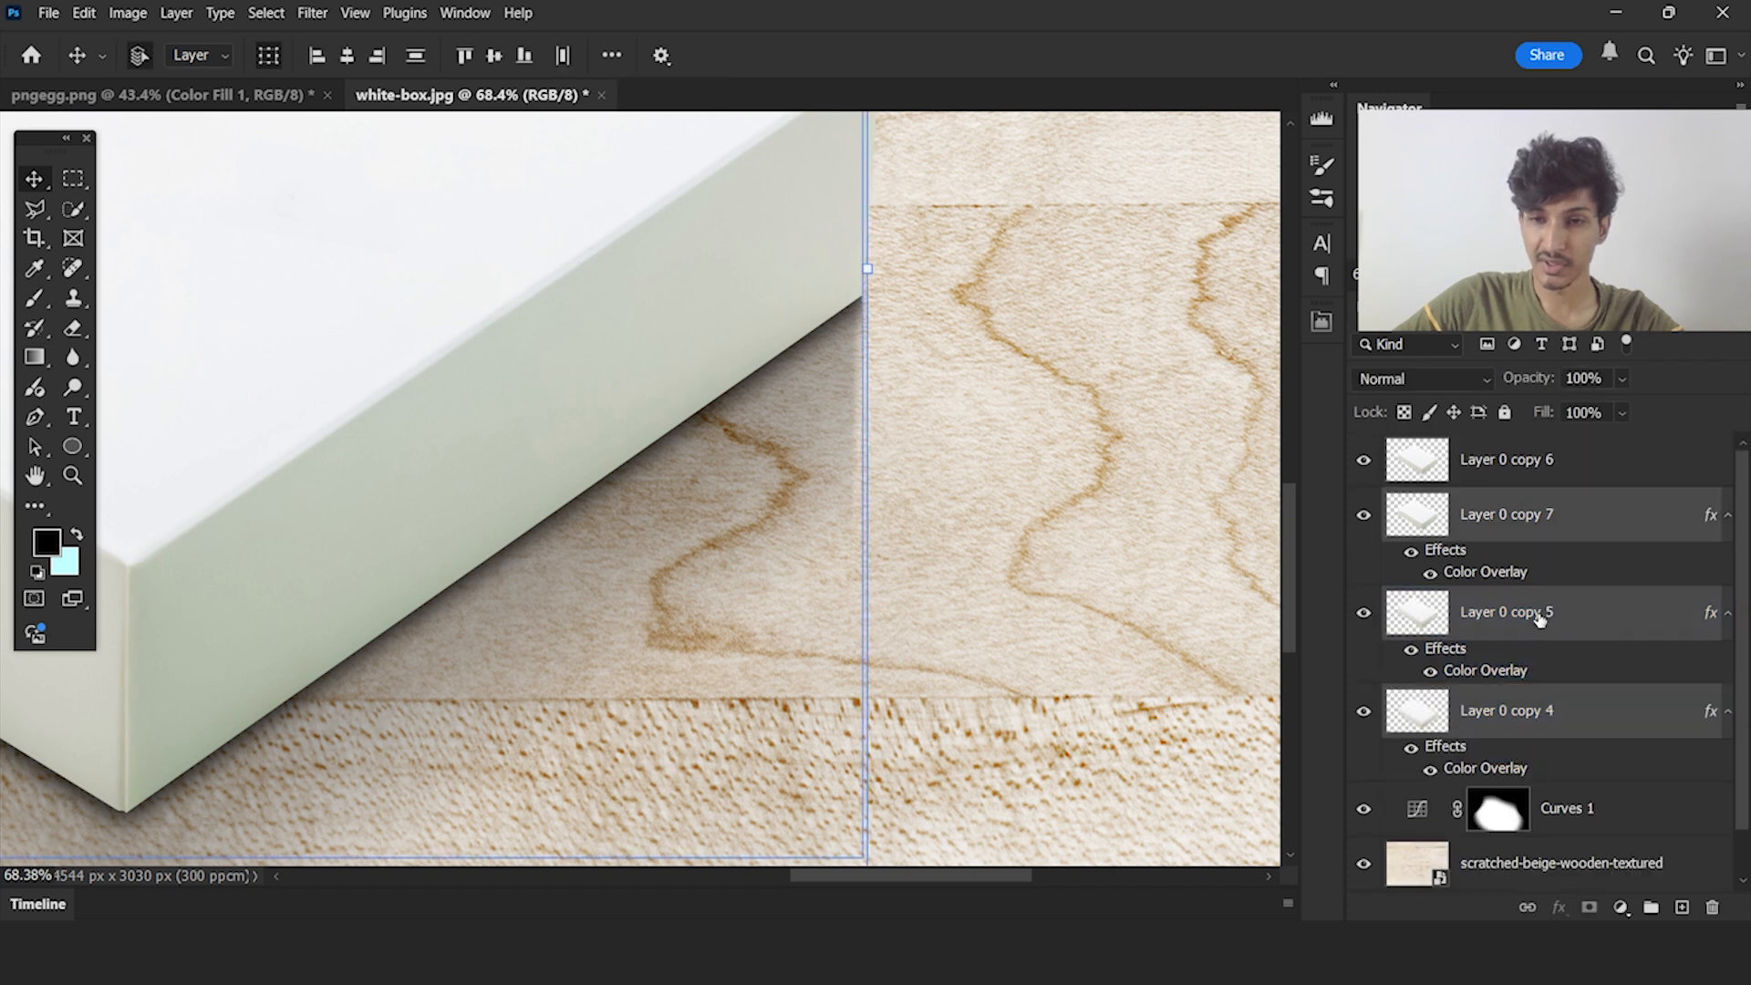
key(ctrl+g)
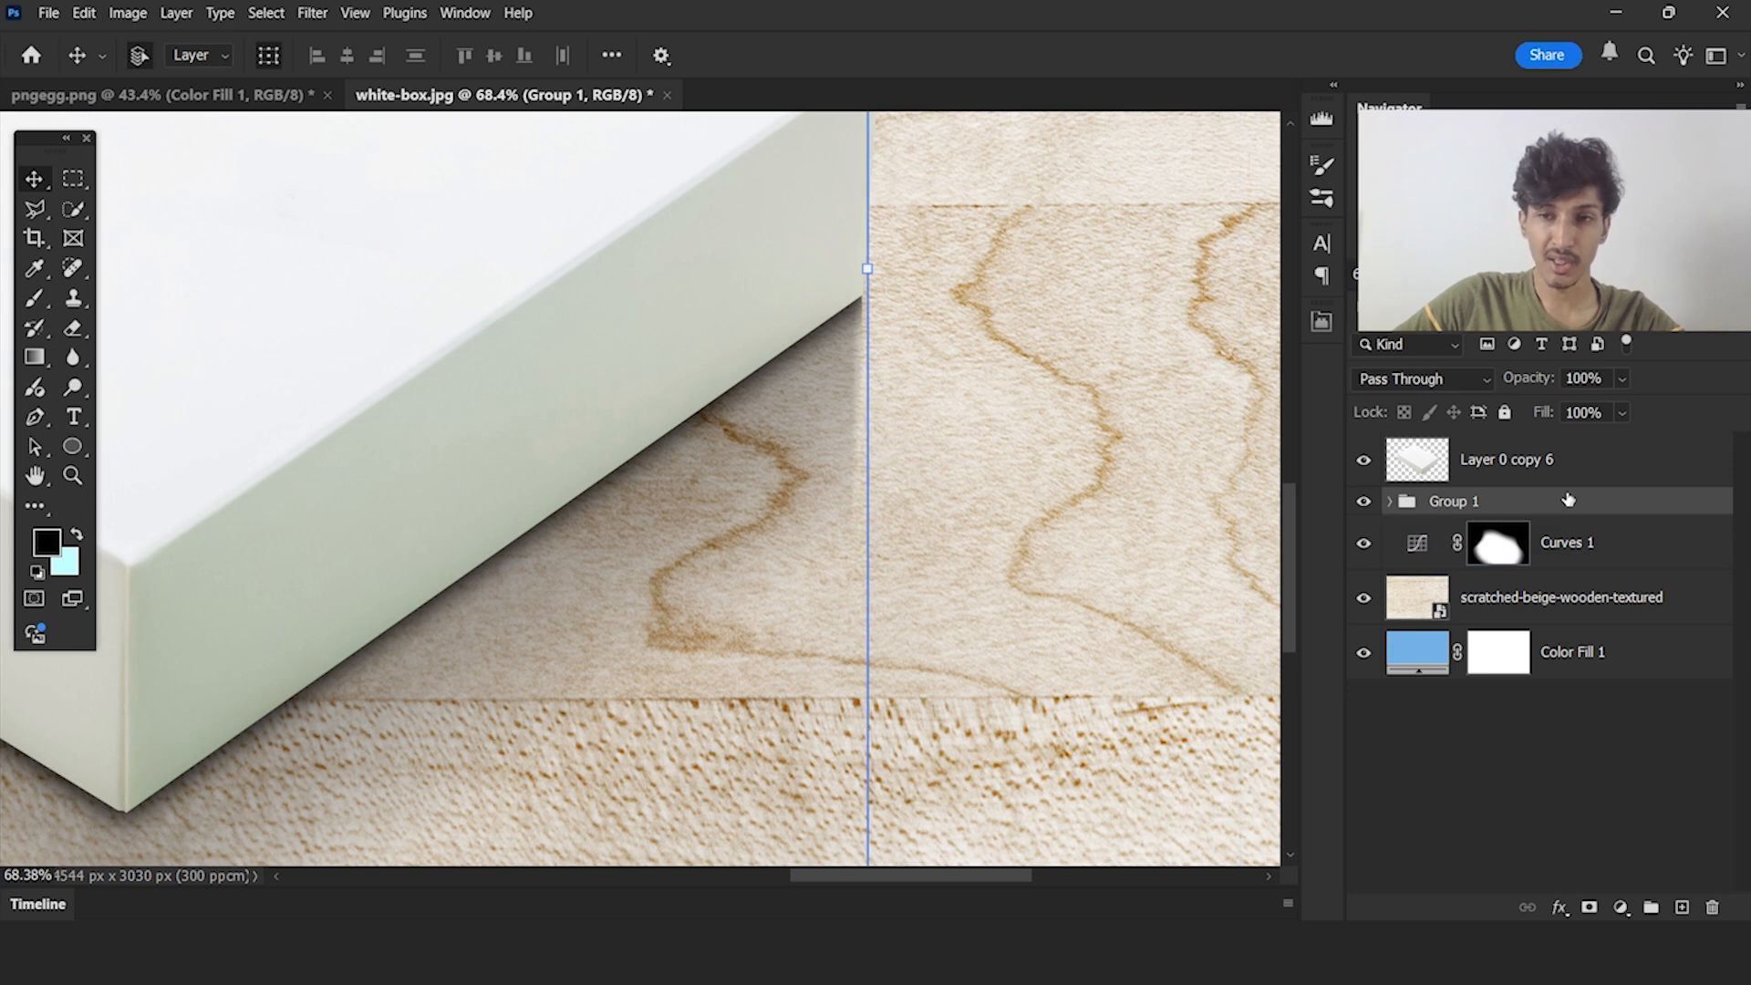
Add a Normal Color Overlay at 100% opacity to the shadow group, using dark brown 2a1801 derived from the wood, and deselect it
double_click(1568, 499)
click(825, 620)
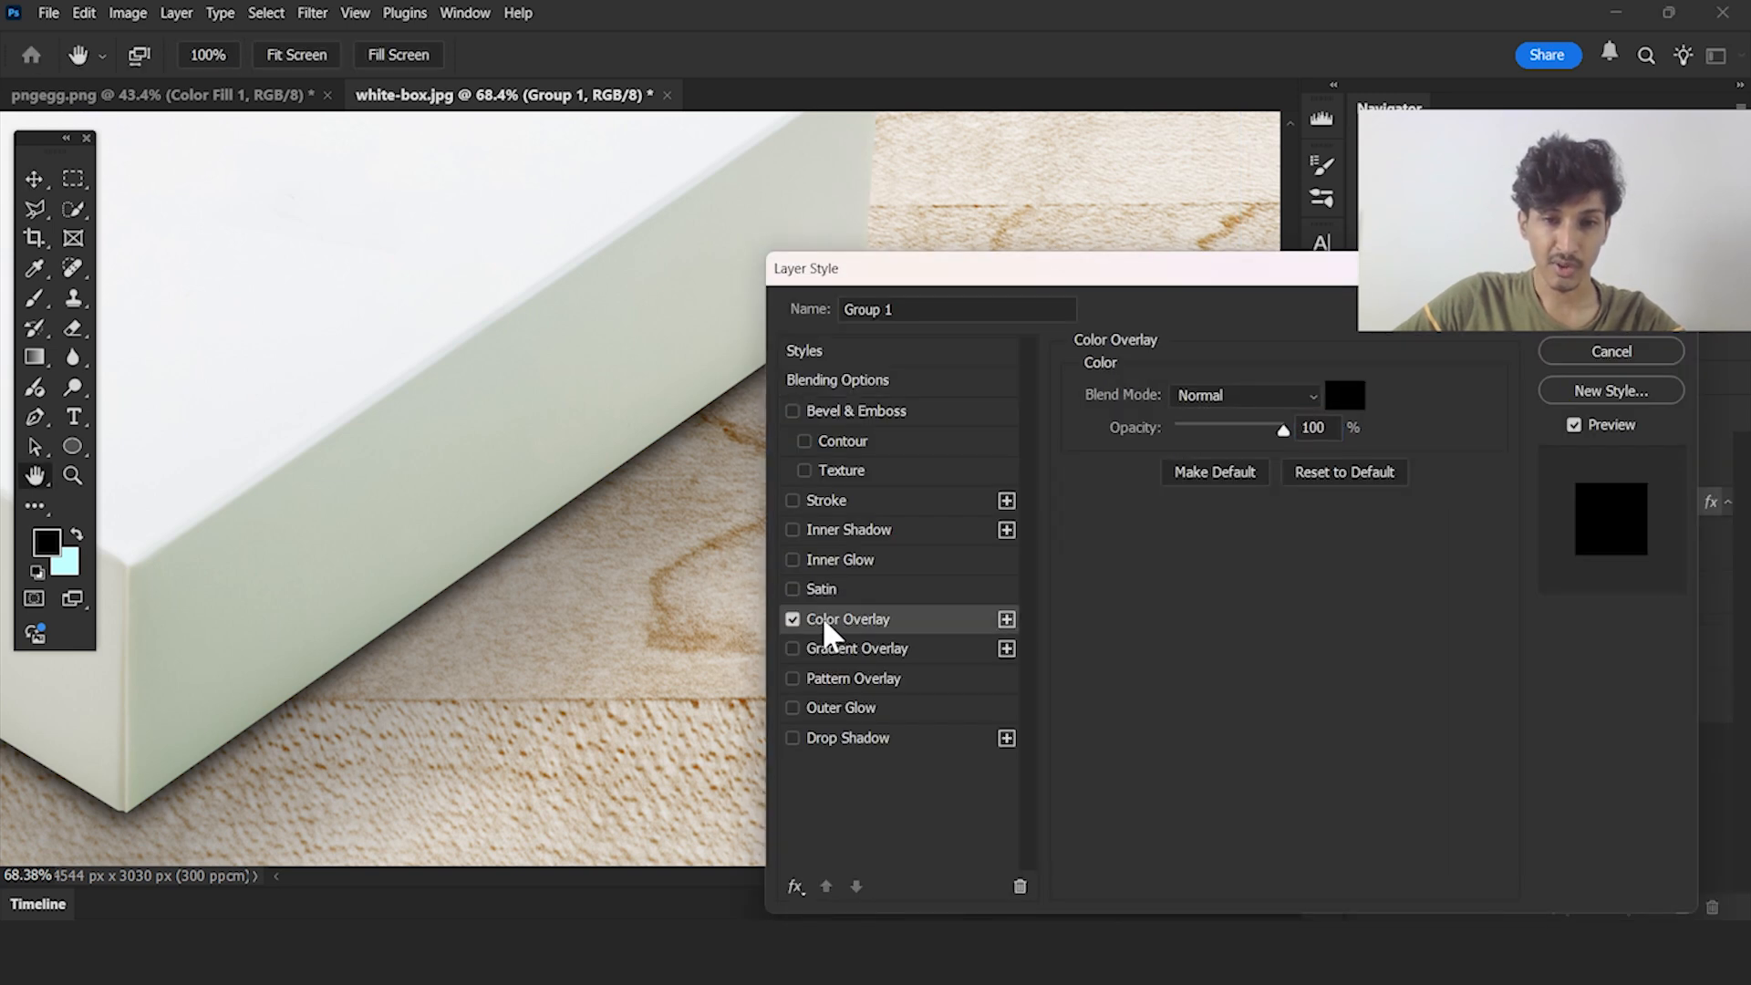
click(1347, 394)
click(740, 423)
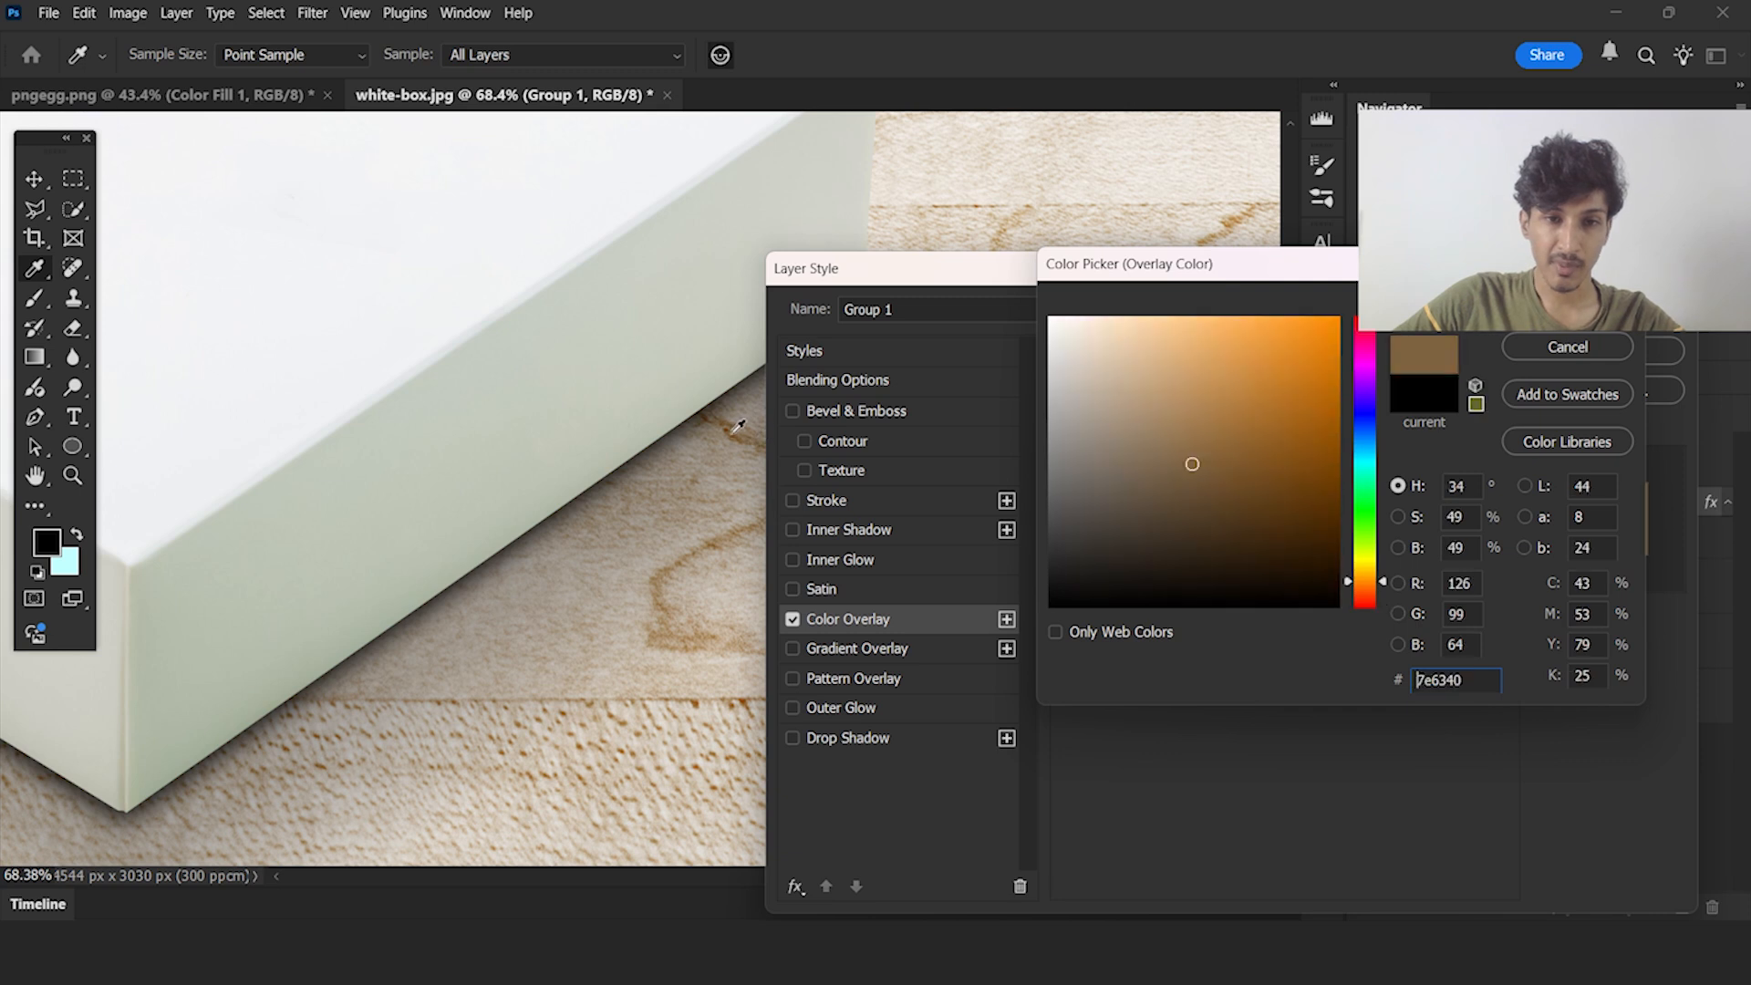
drag(1223, 468, 1327, 551)
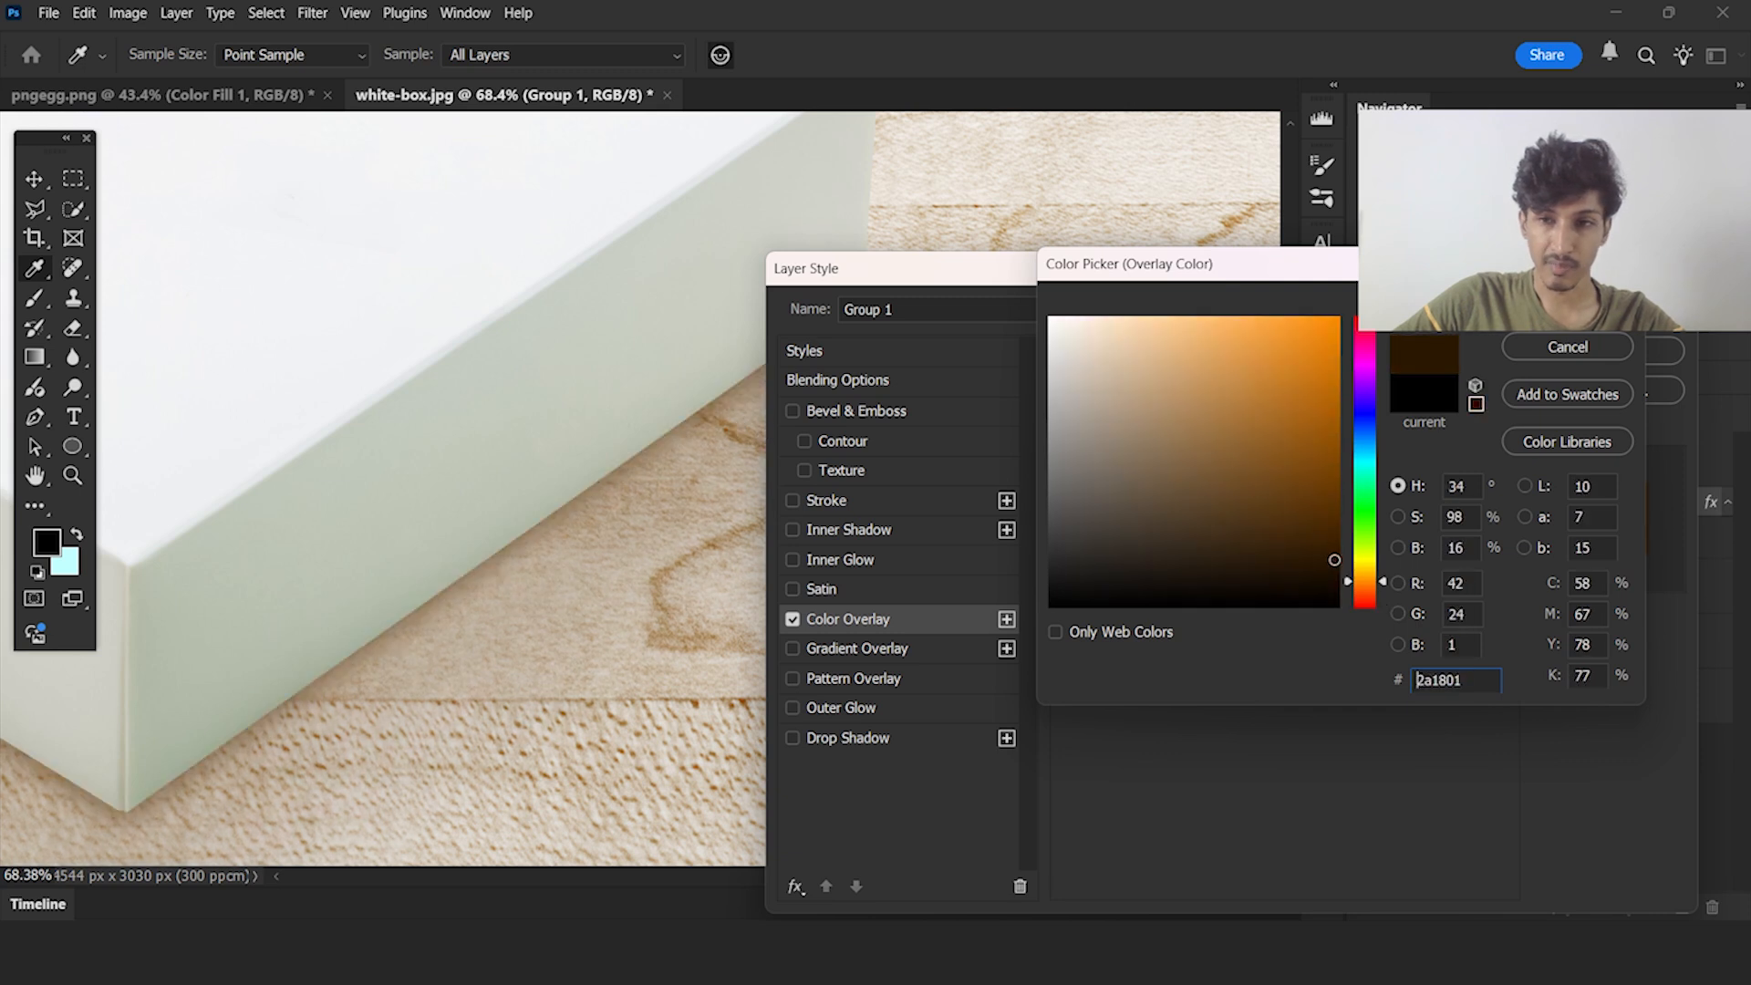
click(1542, 310)
click(1609, 323)
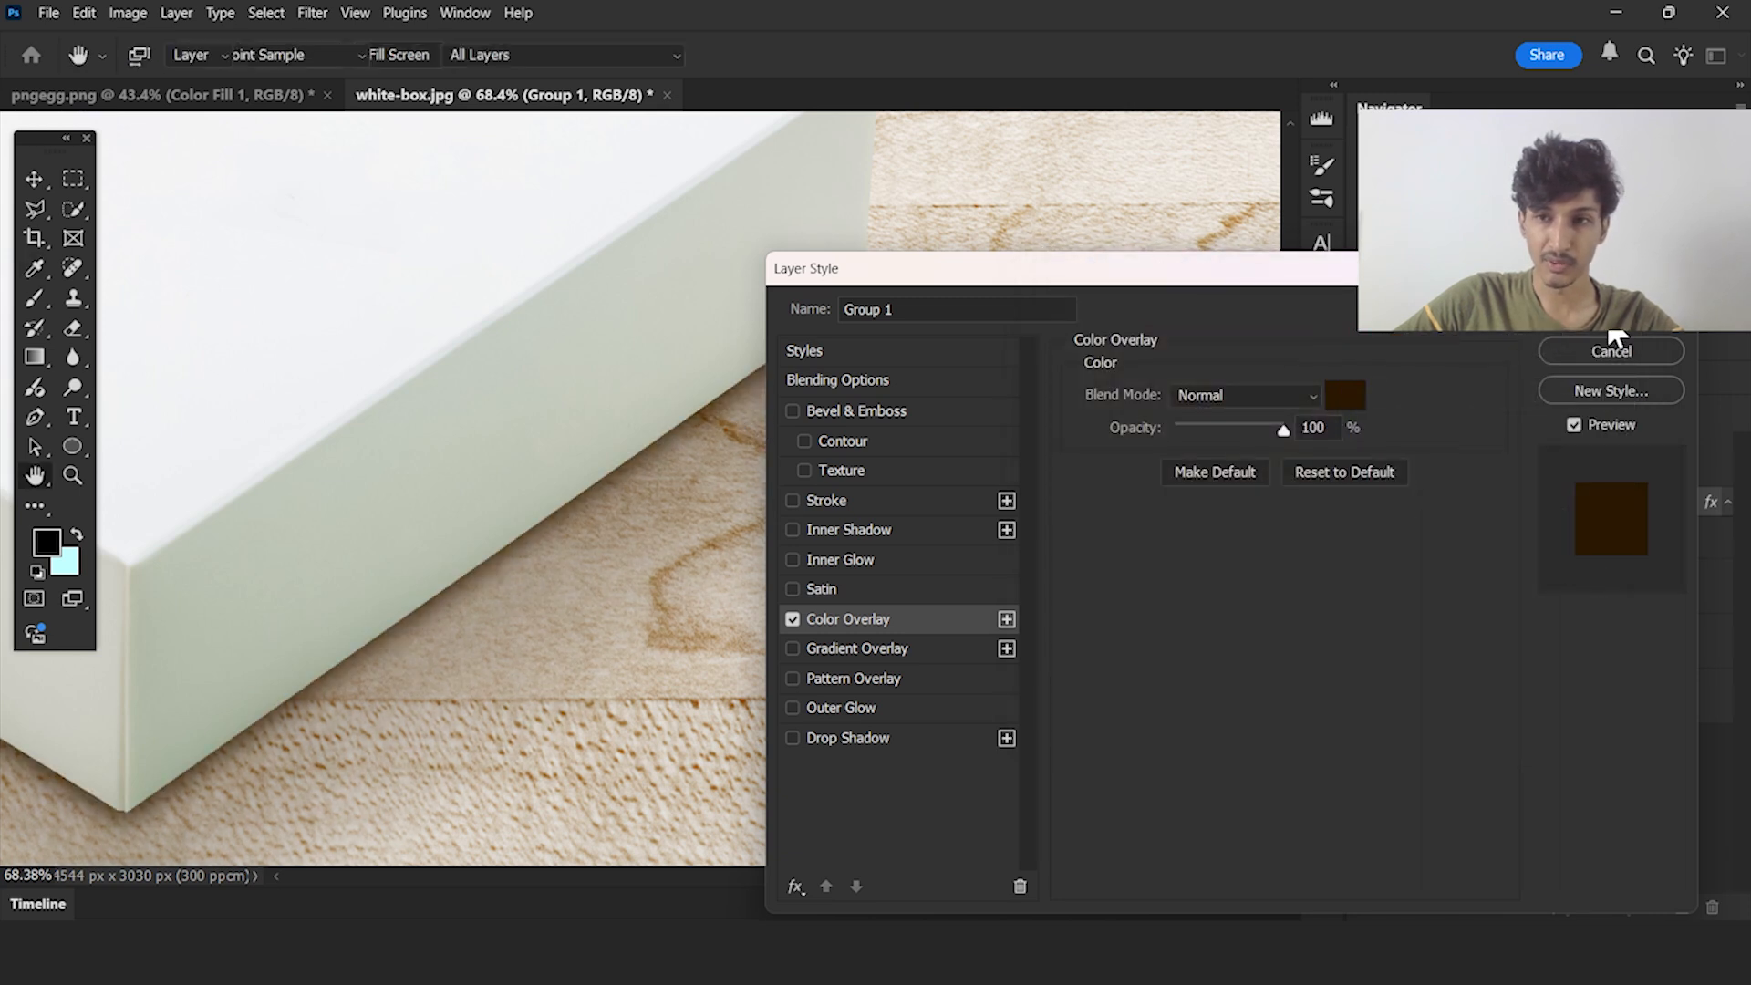
scroll(898, 433, down, 8)
click(1171, 464)
drag(1082, 393, 1117, 409)
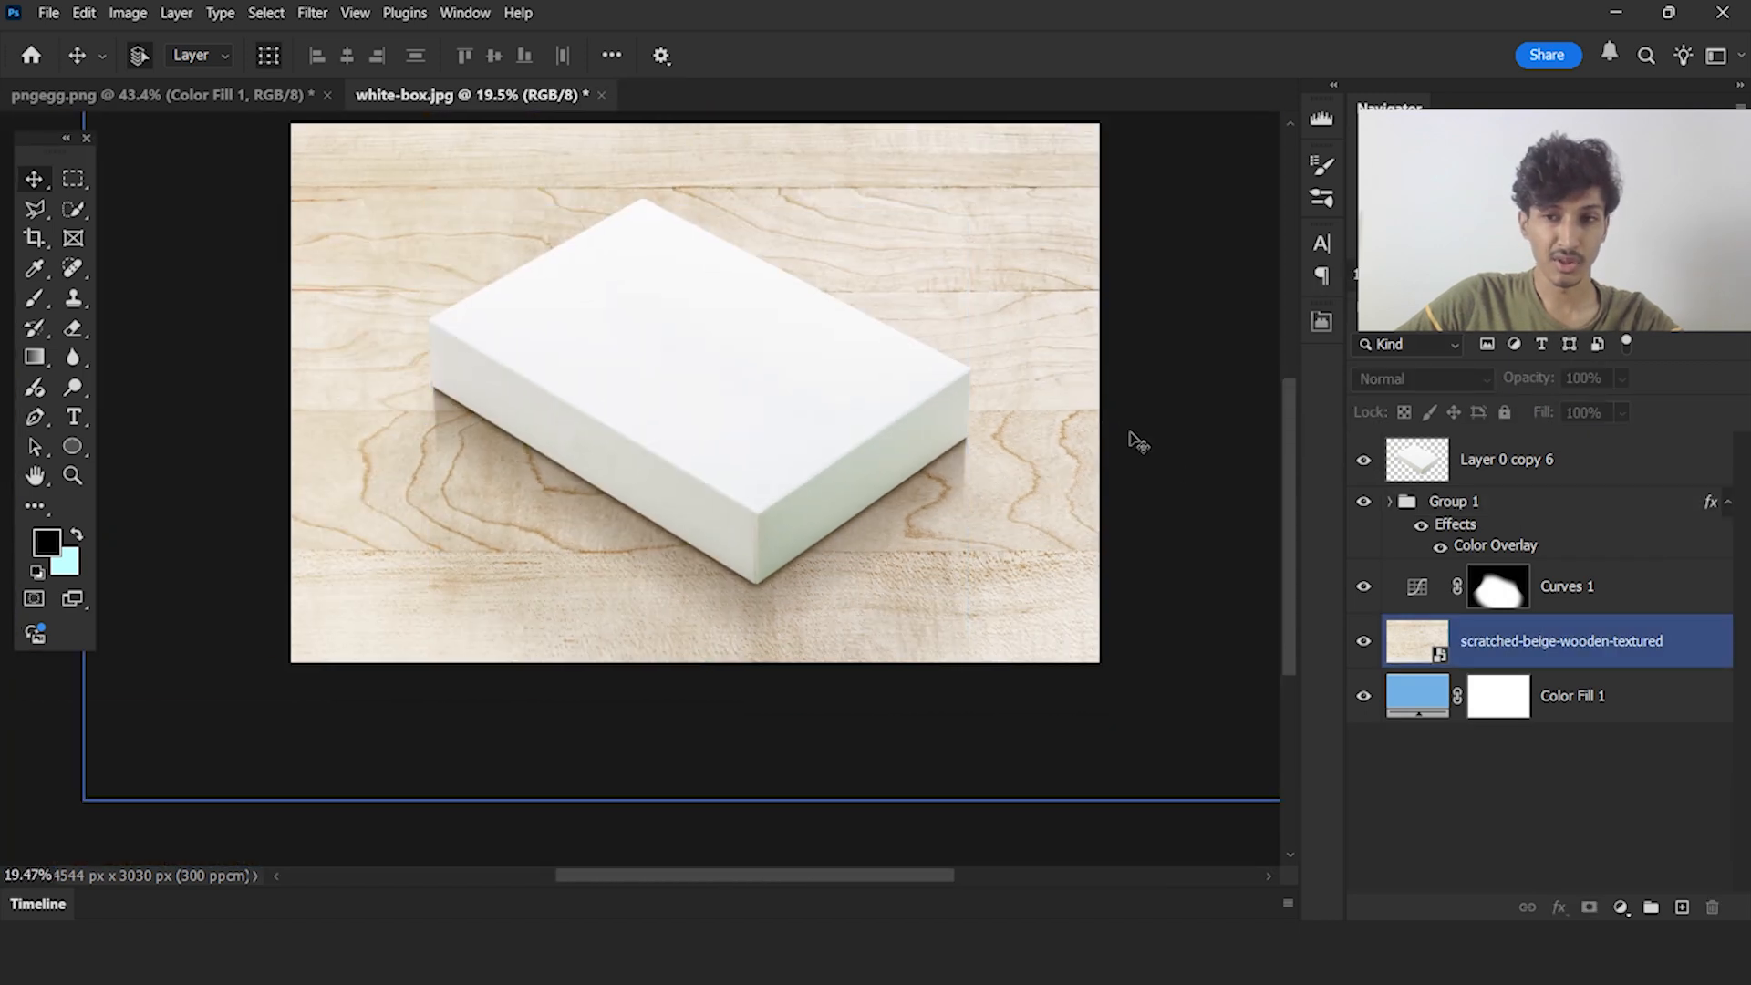
scroll(937, 616, down, 2)
scroll(950, 548, up, 14)
scroll(1036, 500, down, 14)
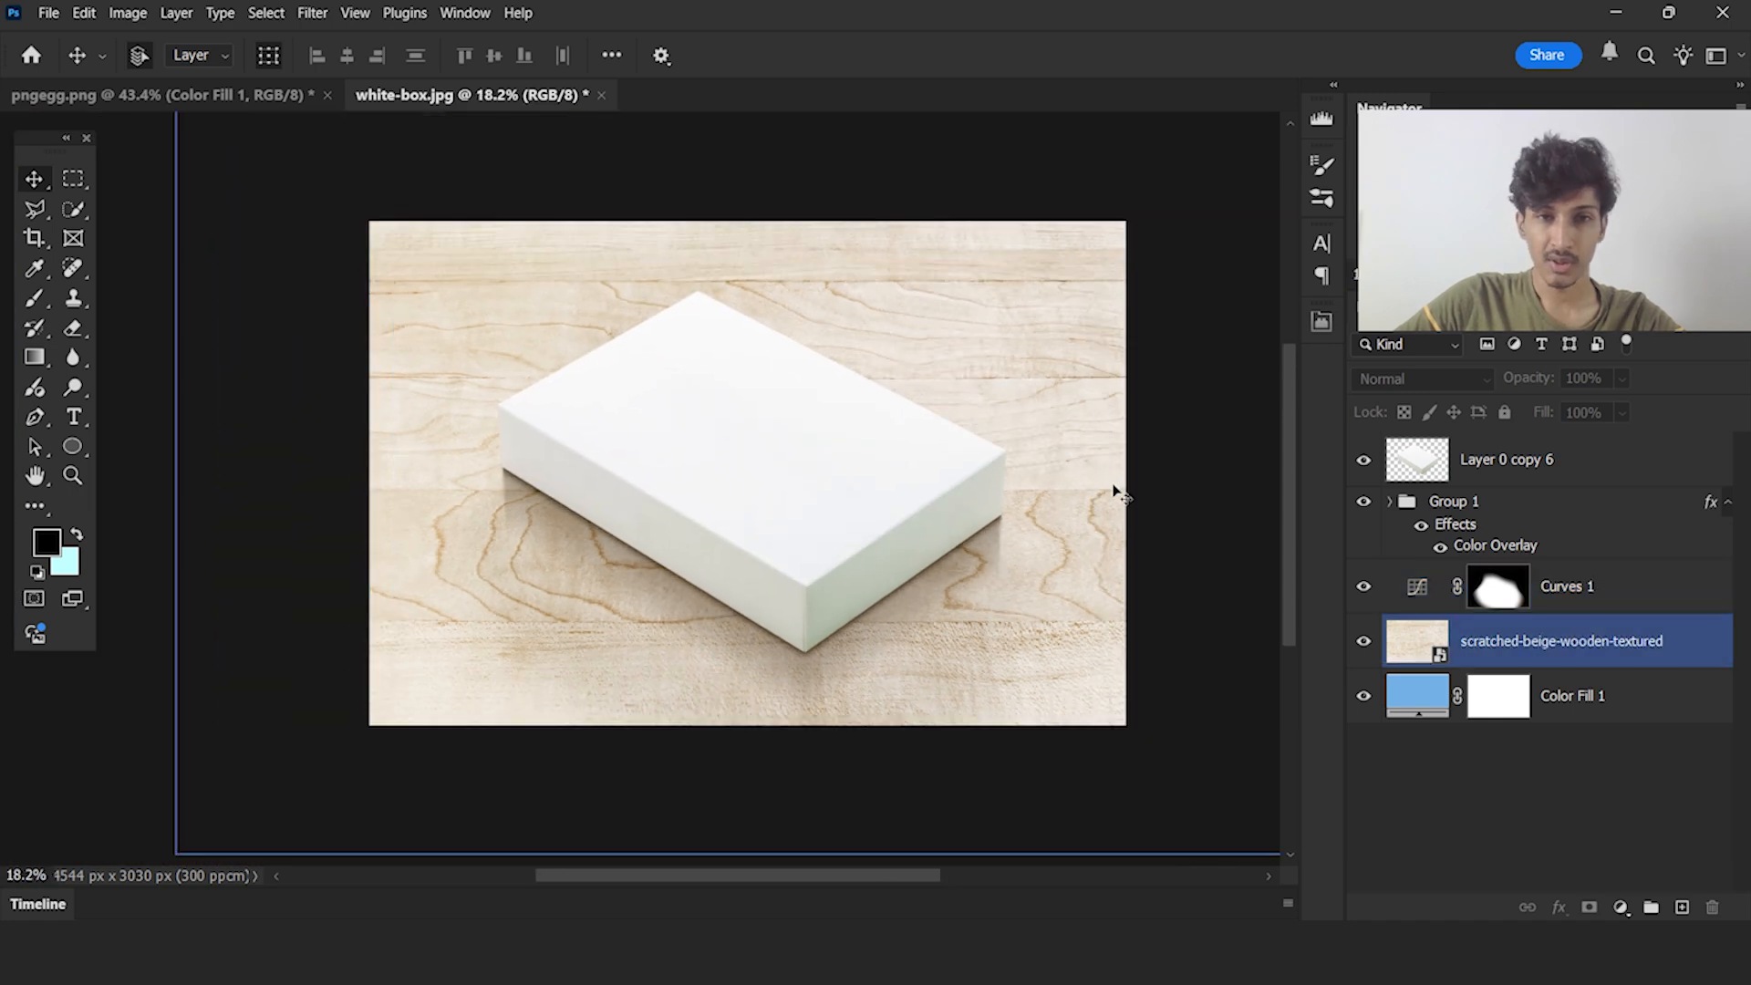
In the pngegg.png document, draw a flat black ellipse about 1002 by 134 px behind the lower part of the orange
click(242, 97)
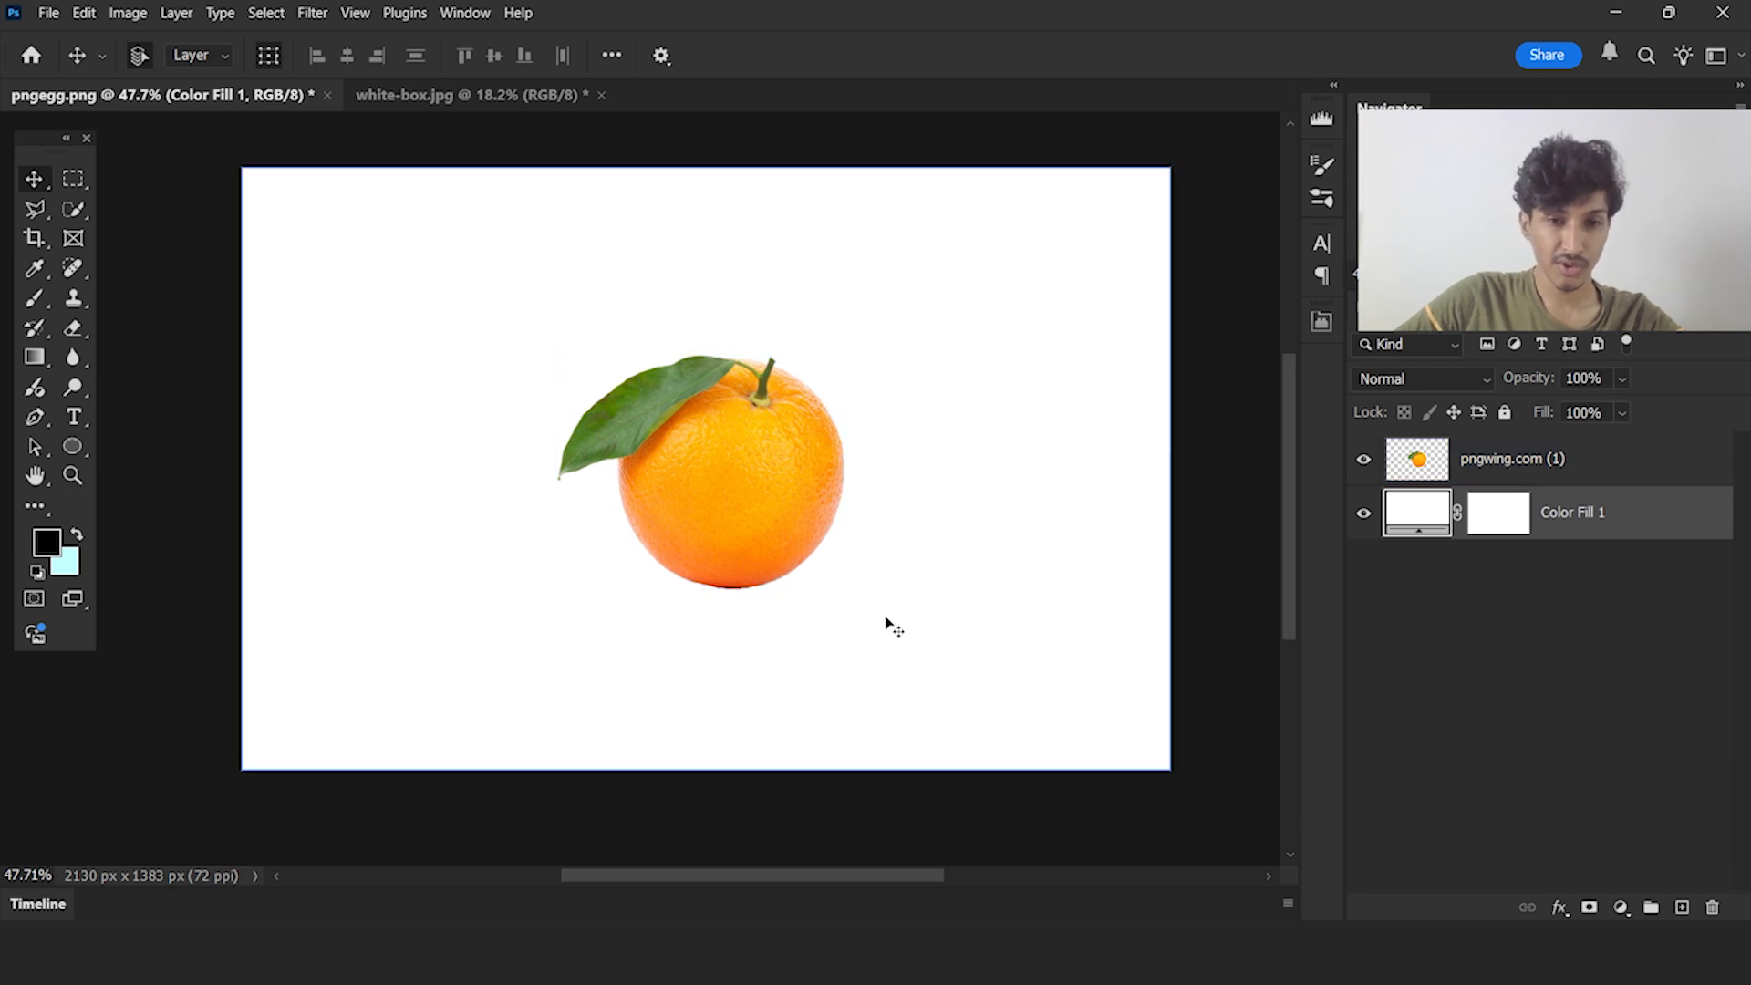
scroll(735, 654, up, 2)
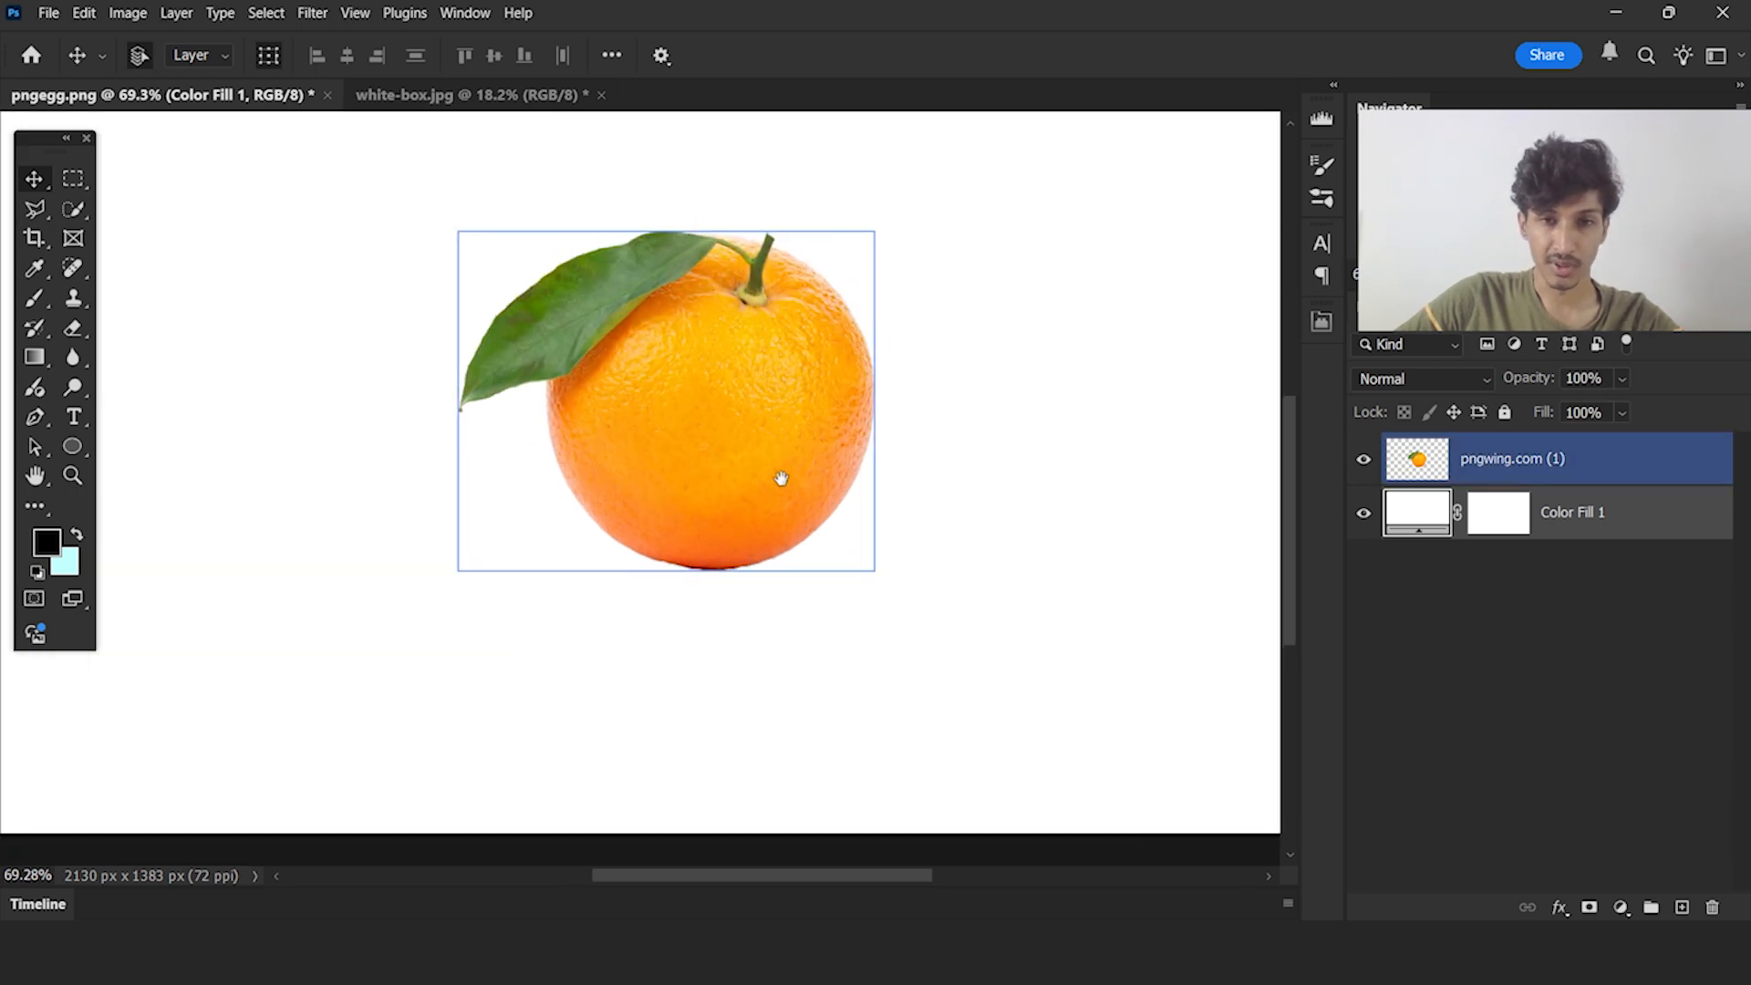
click(72, 448)
drag(406, 463, 1039, 545)
click(1271, 314)
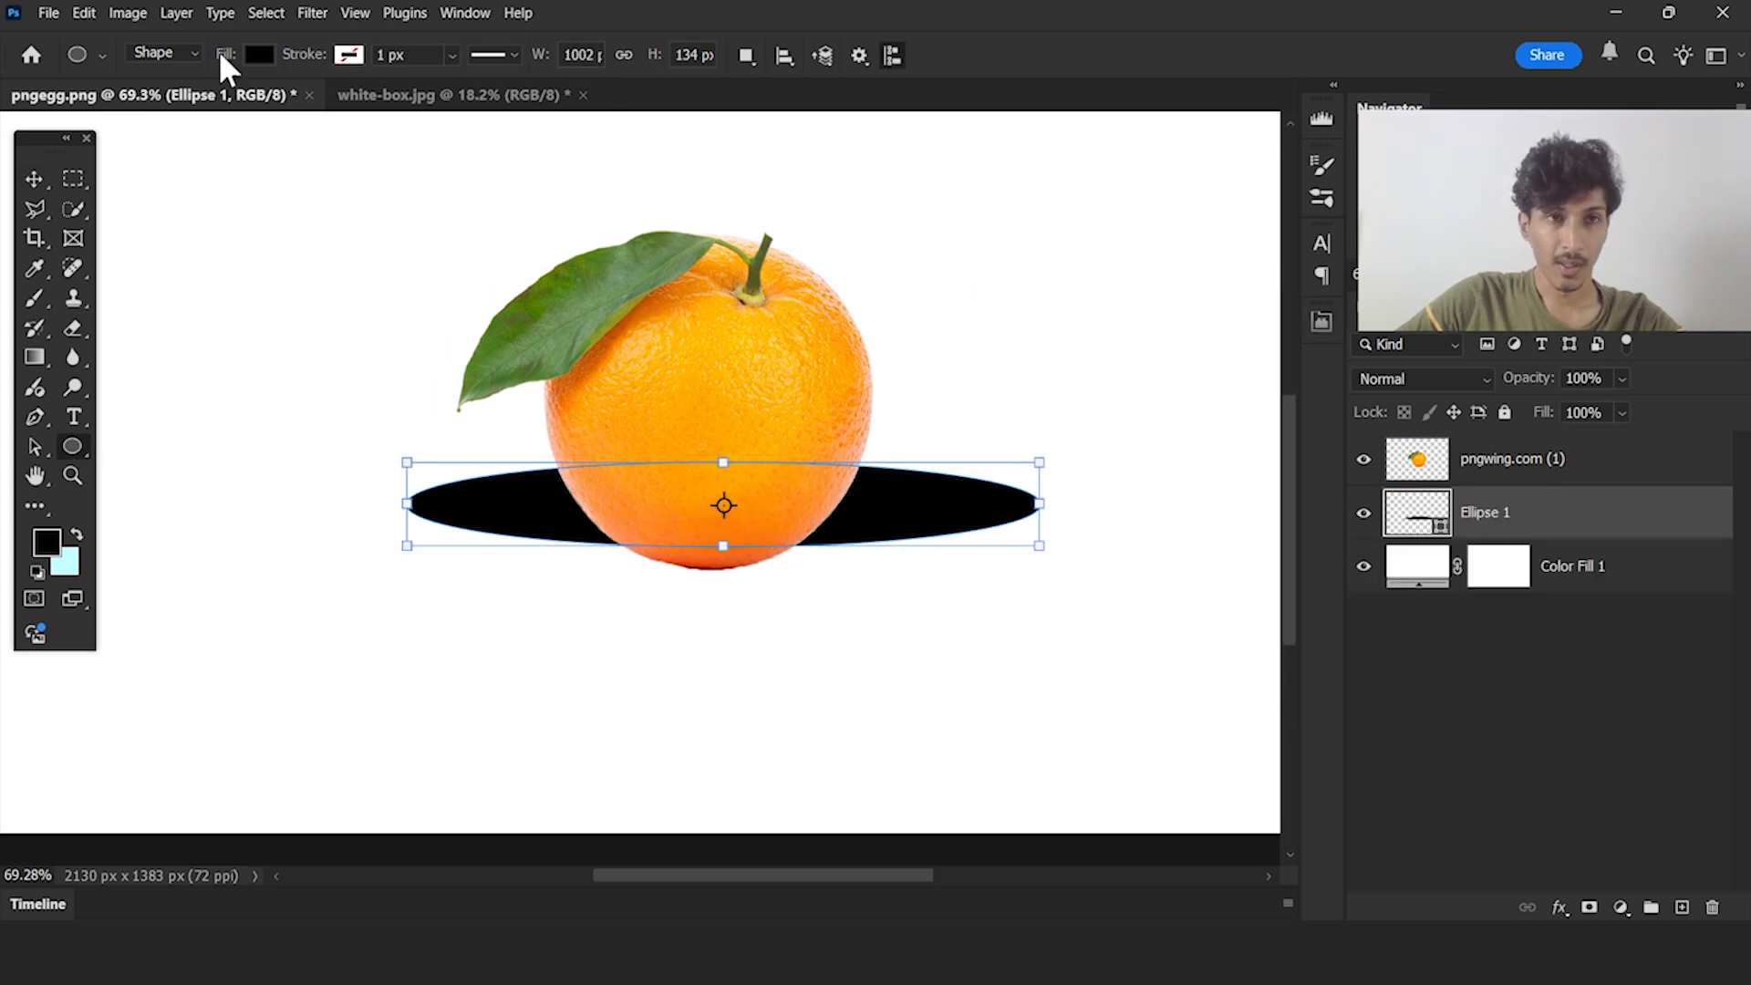
Apply a Motion Blur to the ellipse with an angle of 0° and a distance of 302 pixels
click(310, 12)
mouse_move(219, 289)
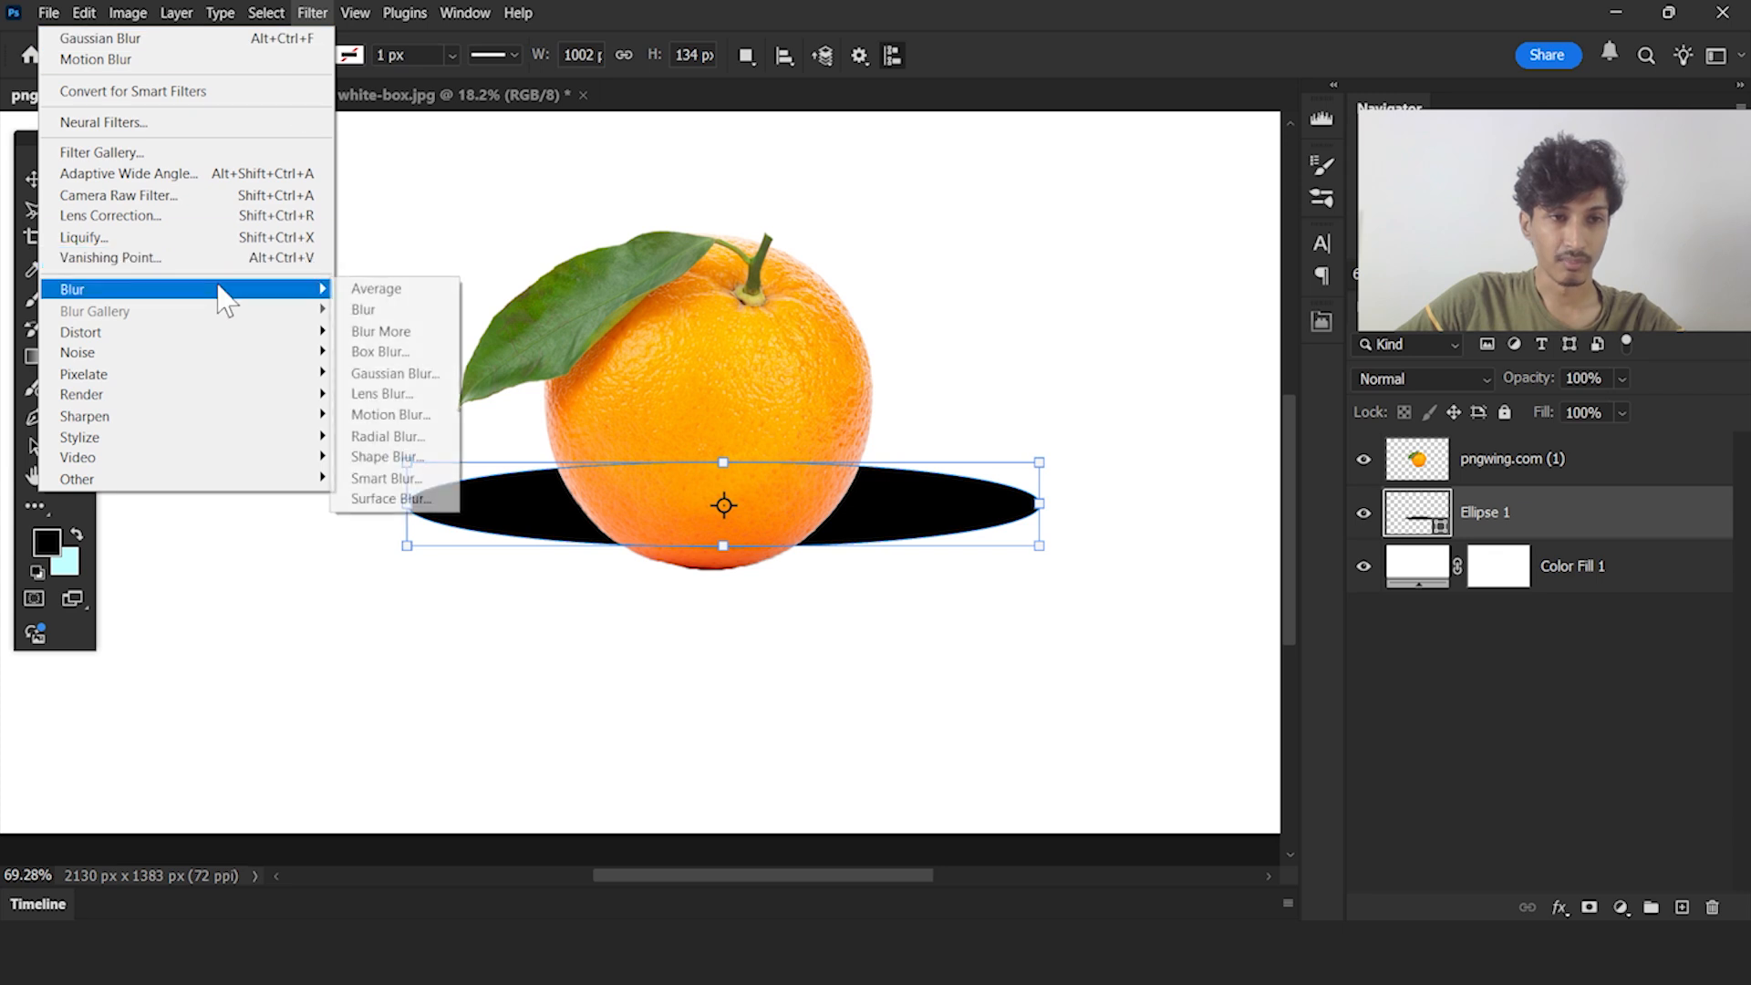
click(410, 411)
click(1131, 370)
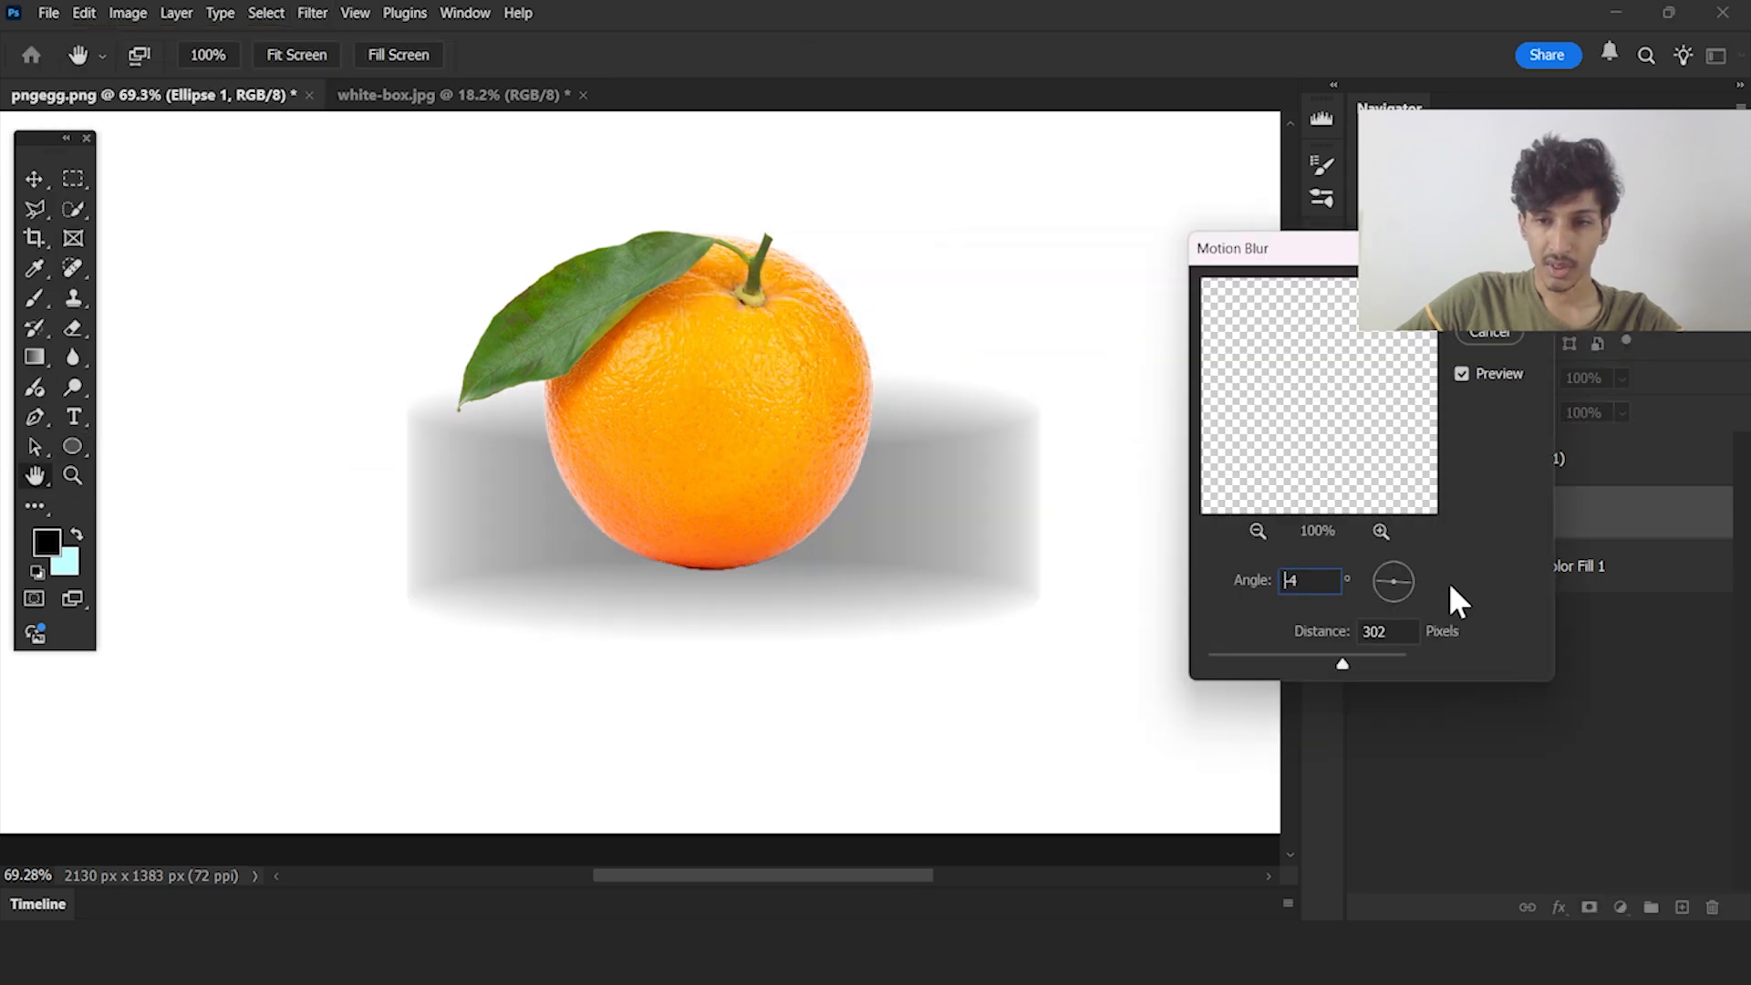
text(0)
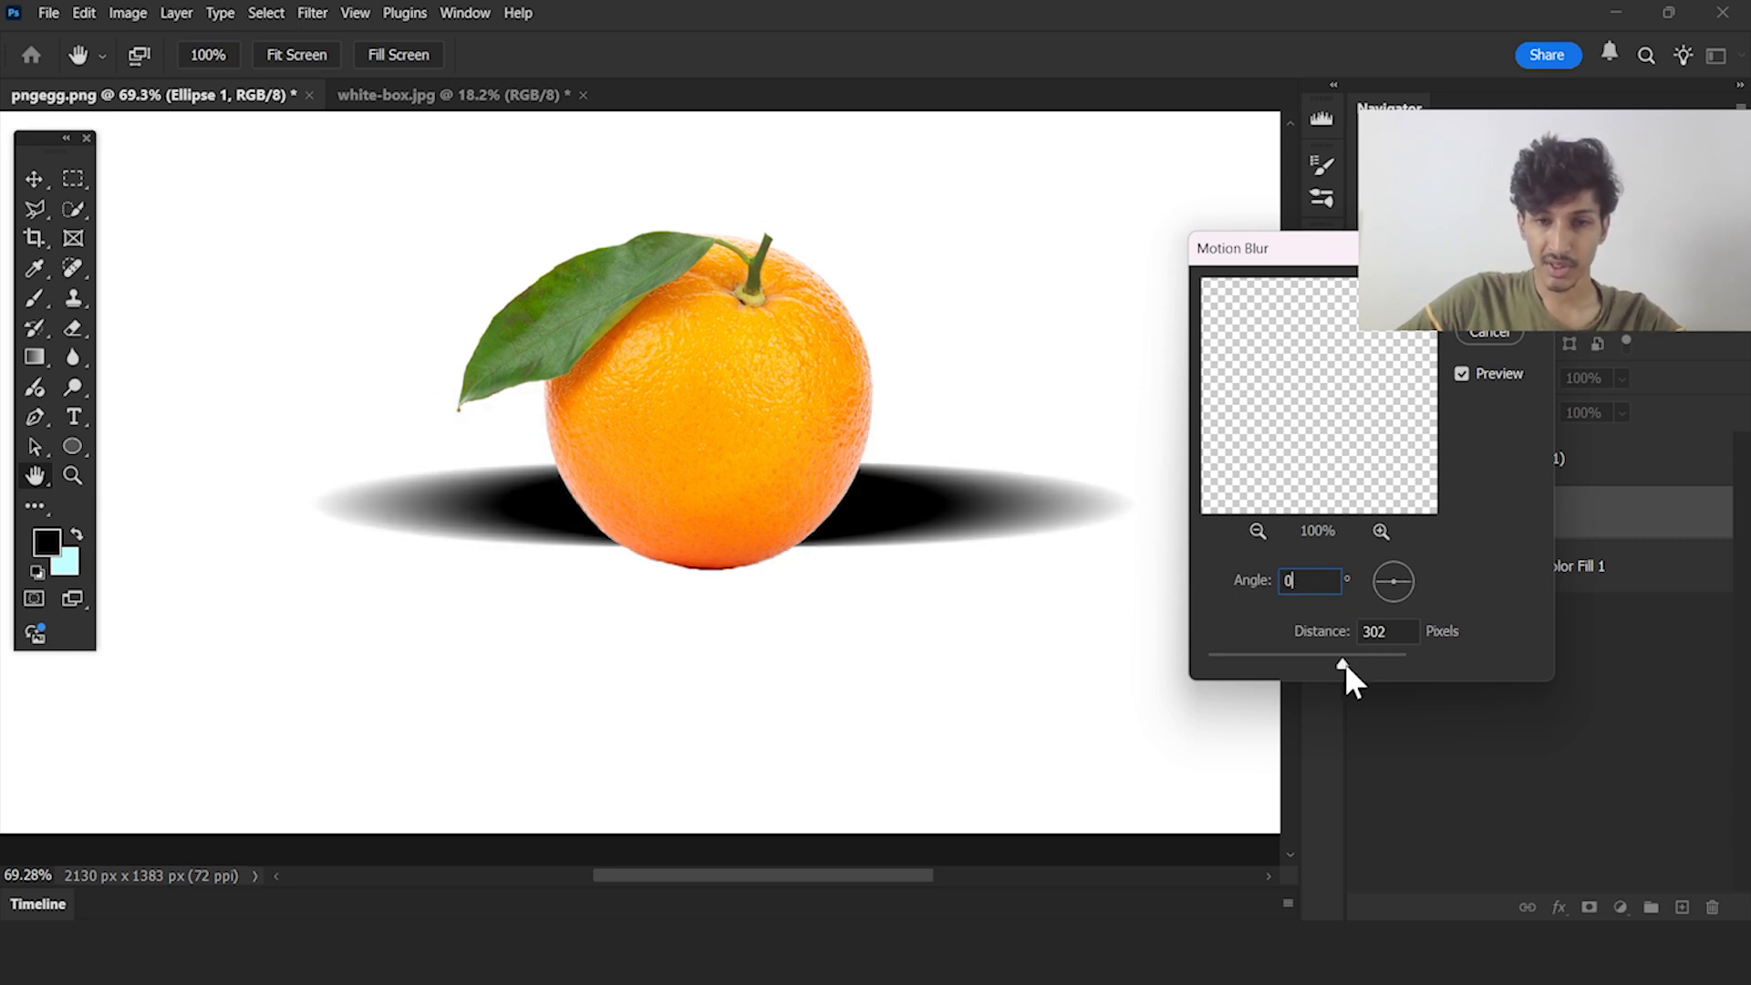
click(1490, 294)
Move the blurred ellipse to the orange's base and scale it down to about half size, slightly wider than the fruit
click(41, 175)
drag(949, 532, 931, 560)
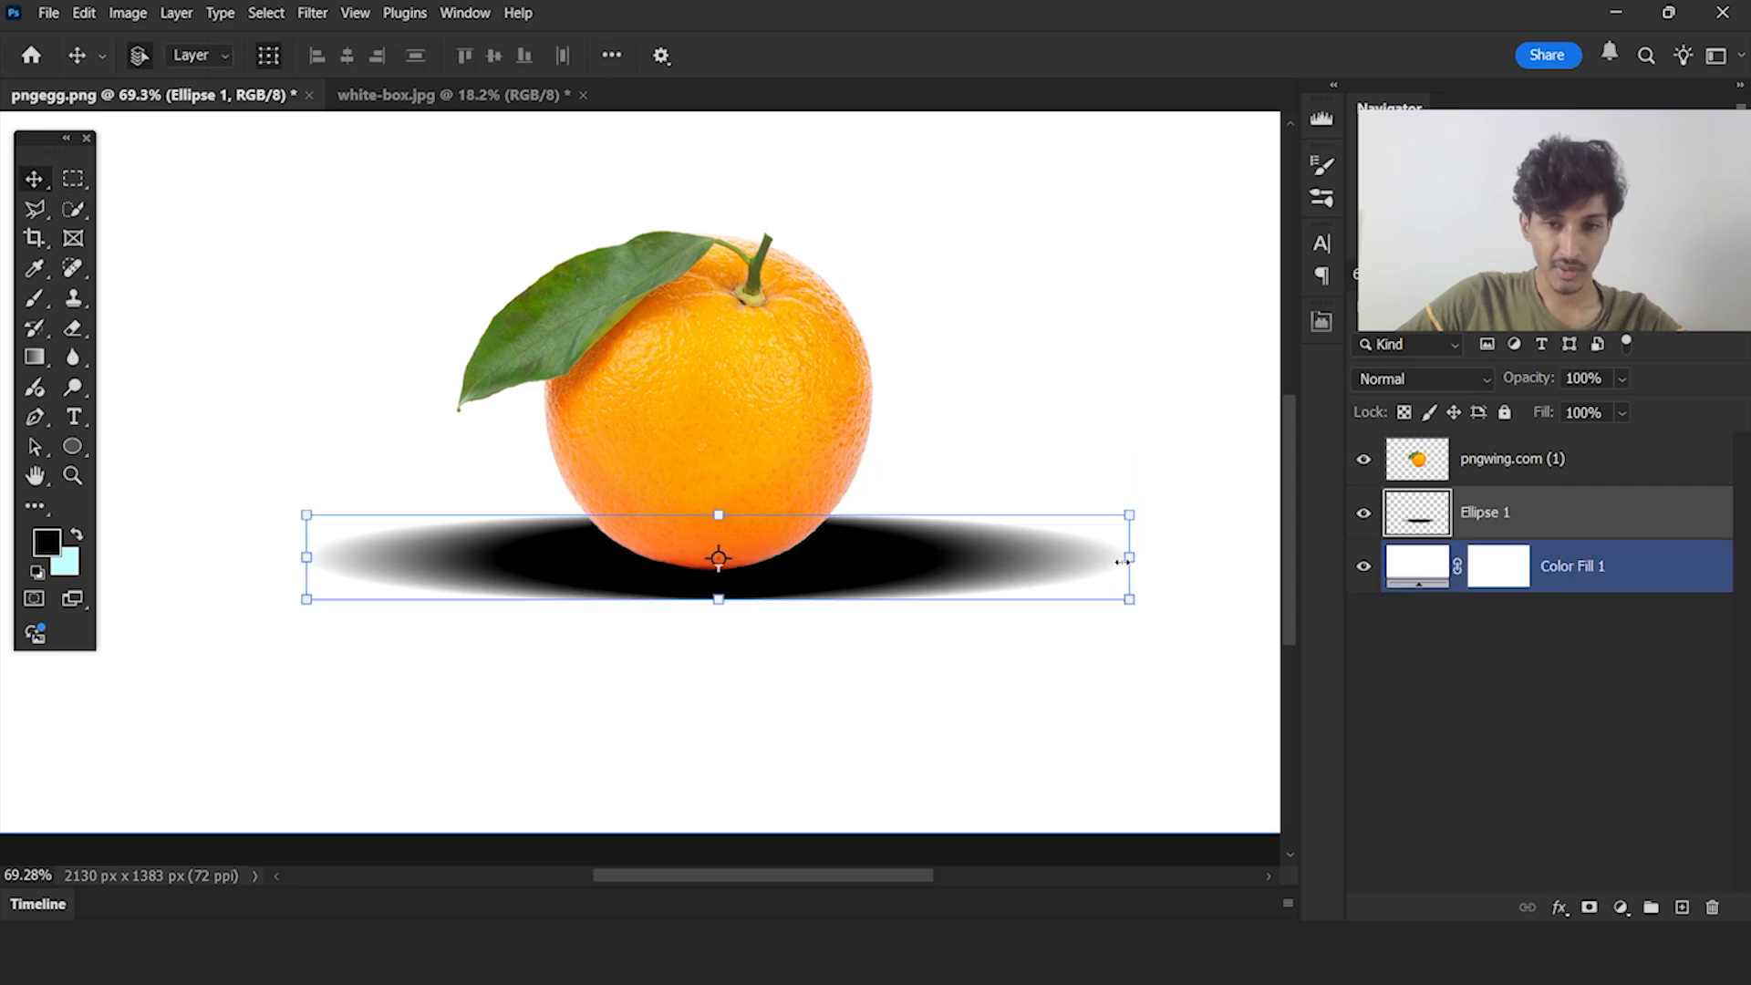
drag(1129, 560, 844, 564)
key(Return)
click(1550, 629)
Lower the Ellipse 1 layer's opacity to 41% and deselect it
scroll(990, 549, down, 6)
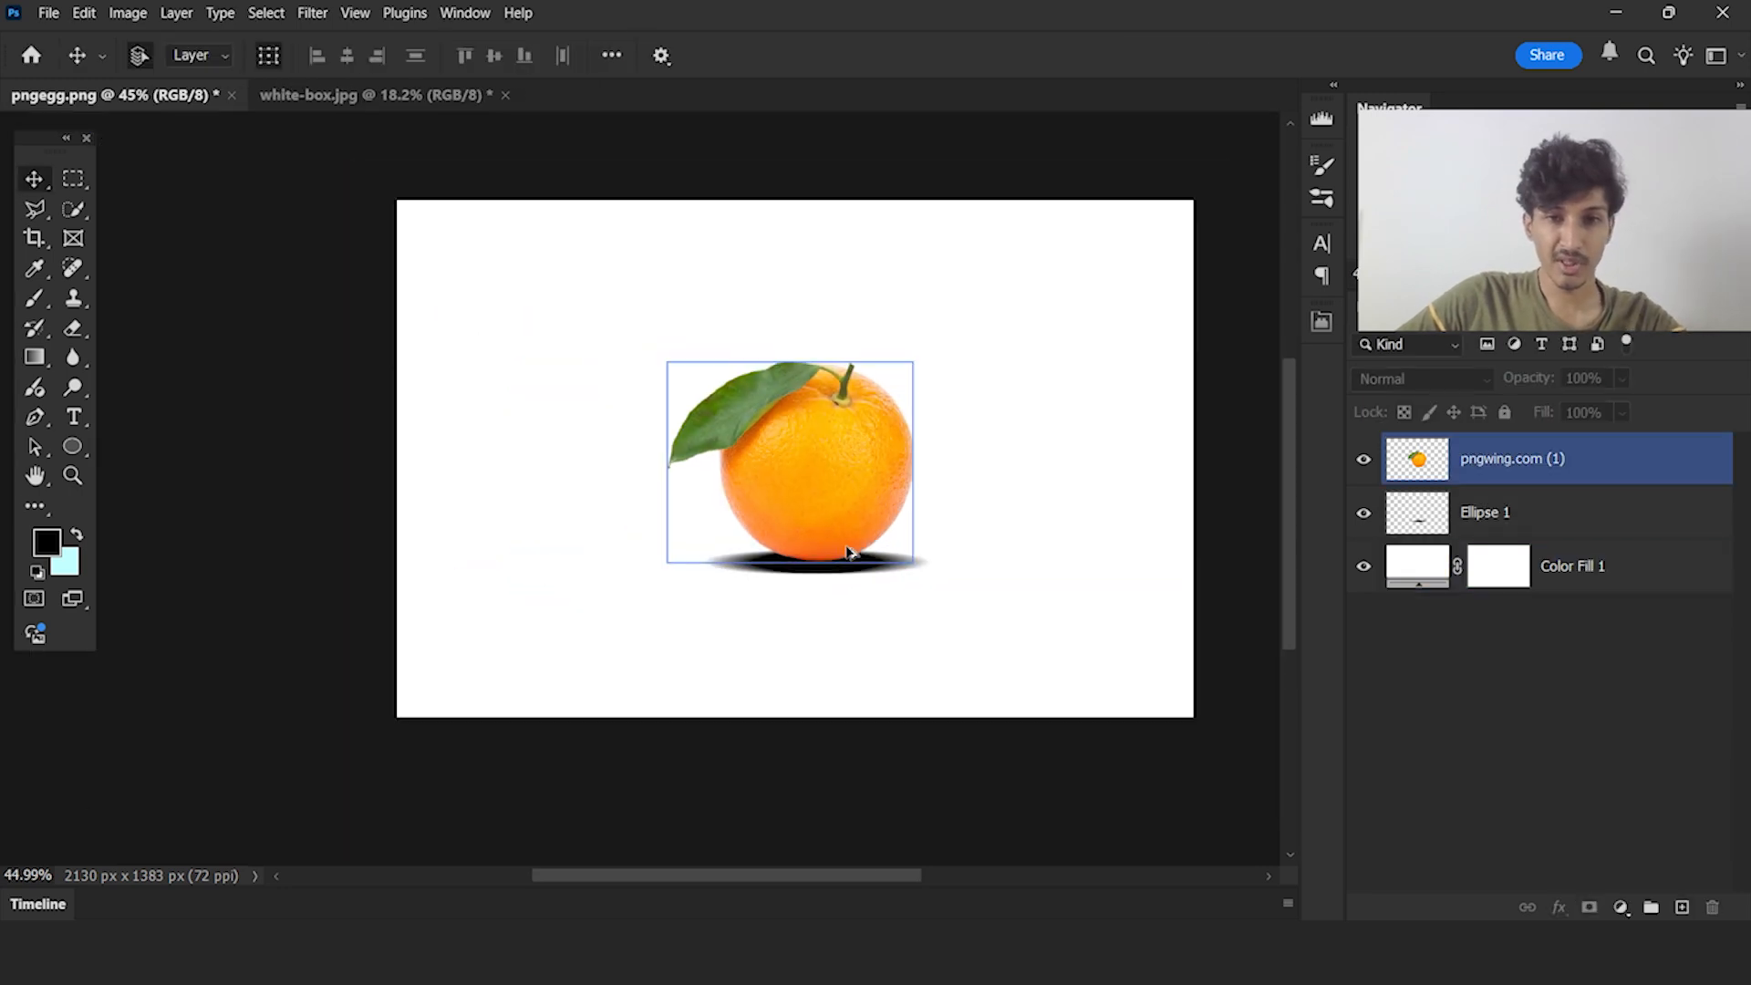
scroll(850, 549, up, 2)
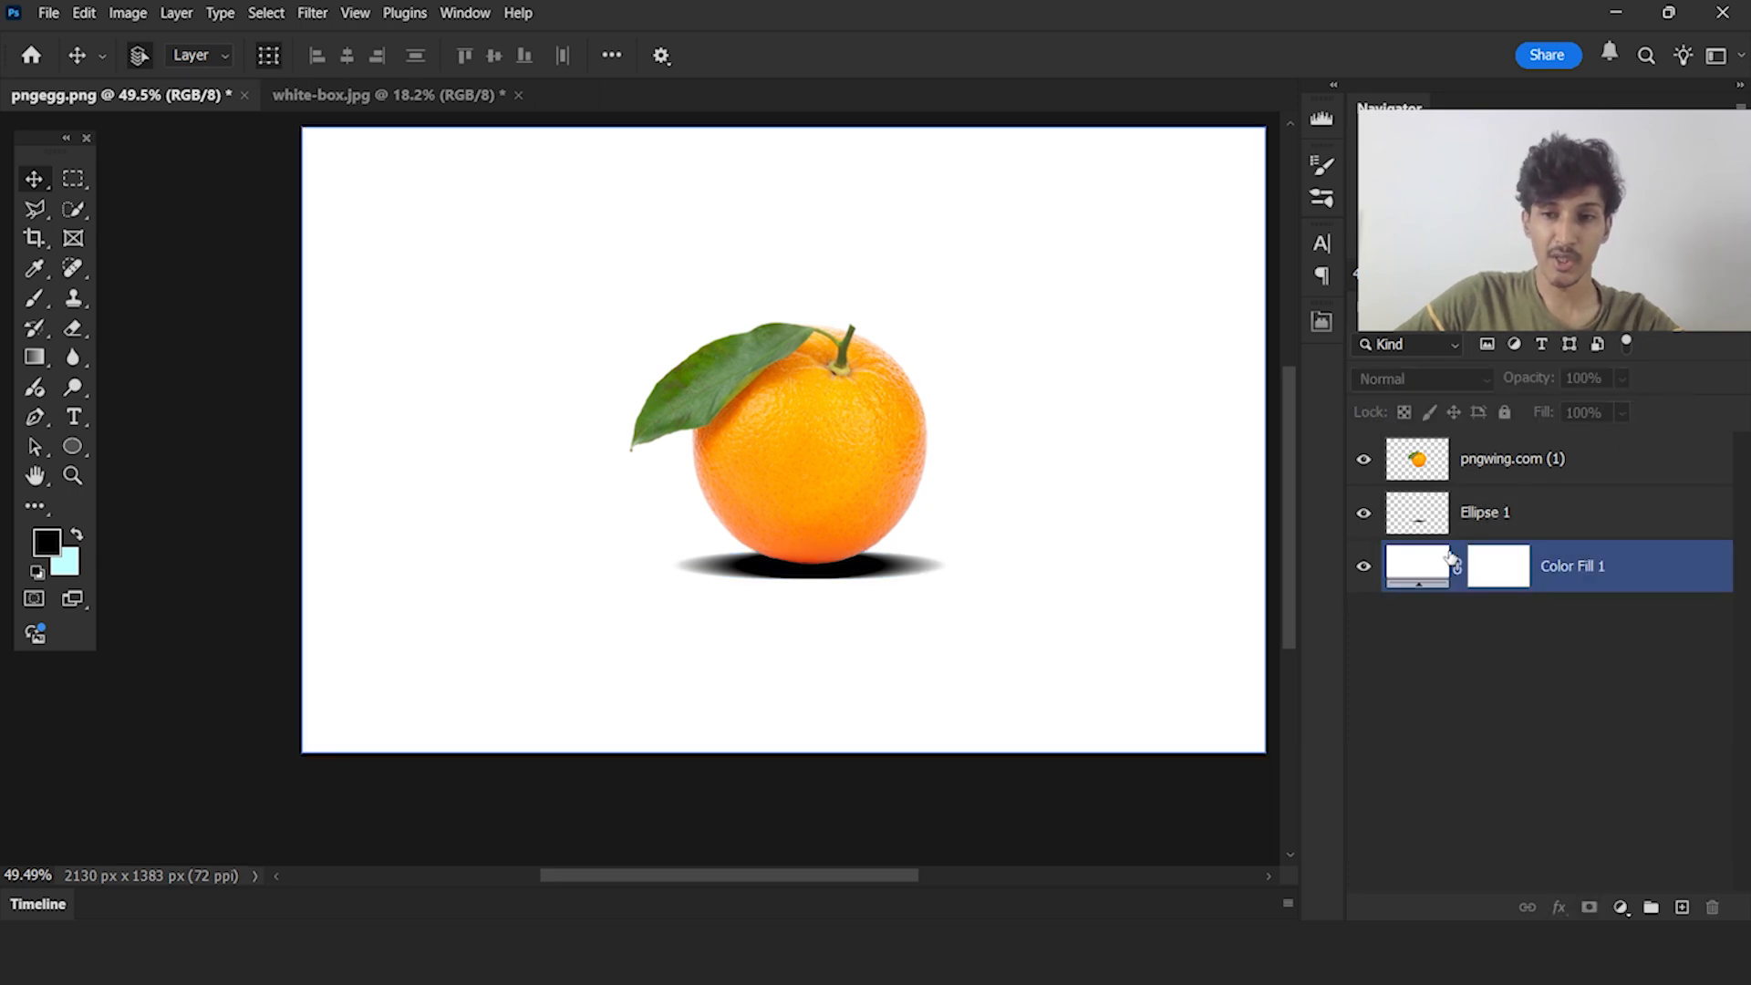
click(1573, 497)
click(1621, 377)
drag(1590, 404, 1581, 406)
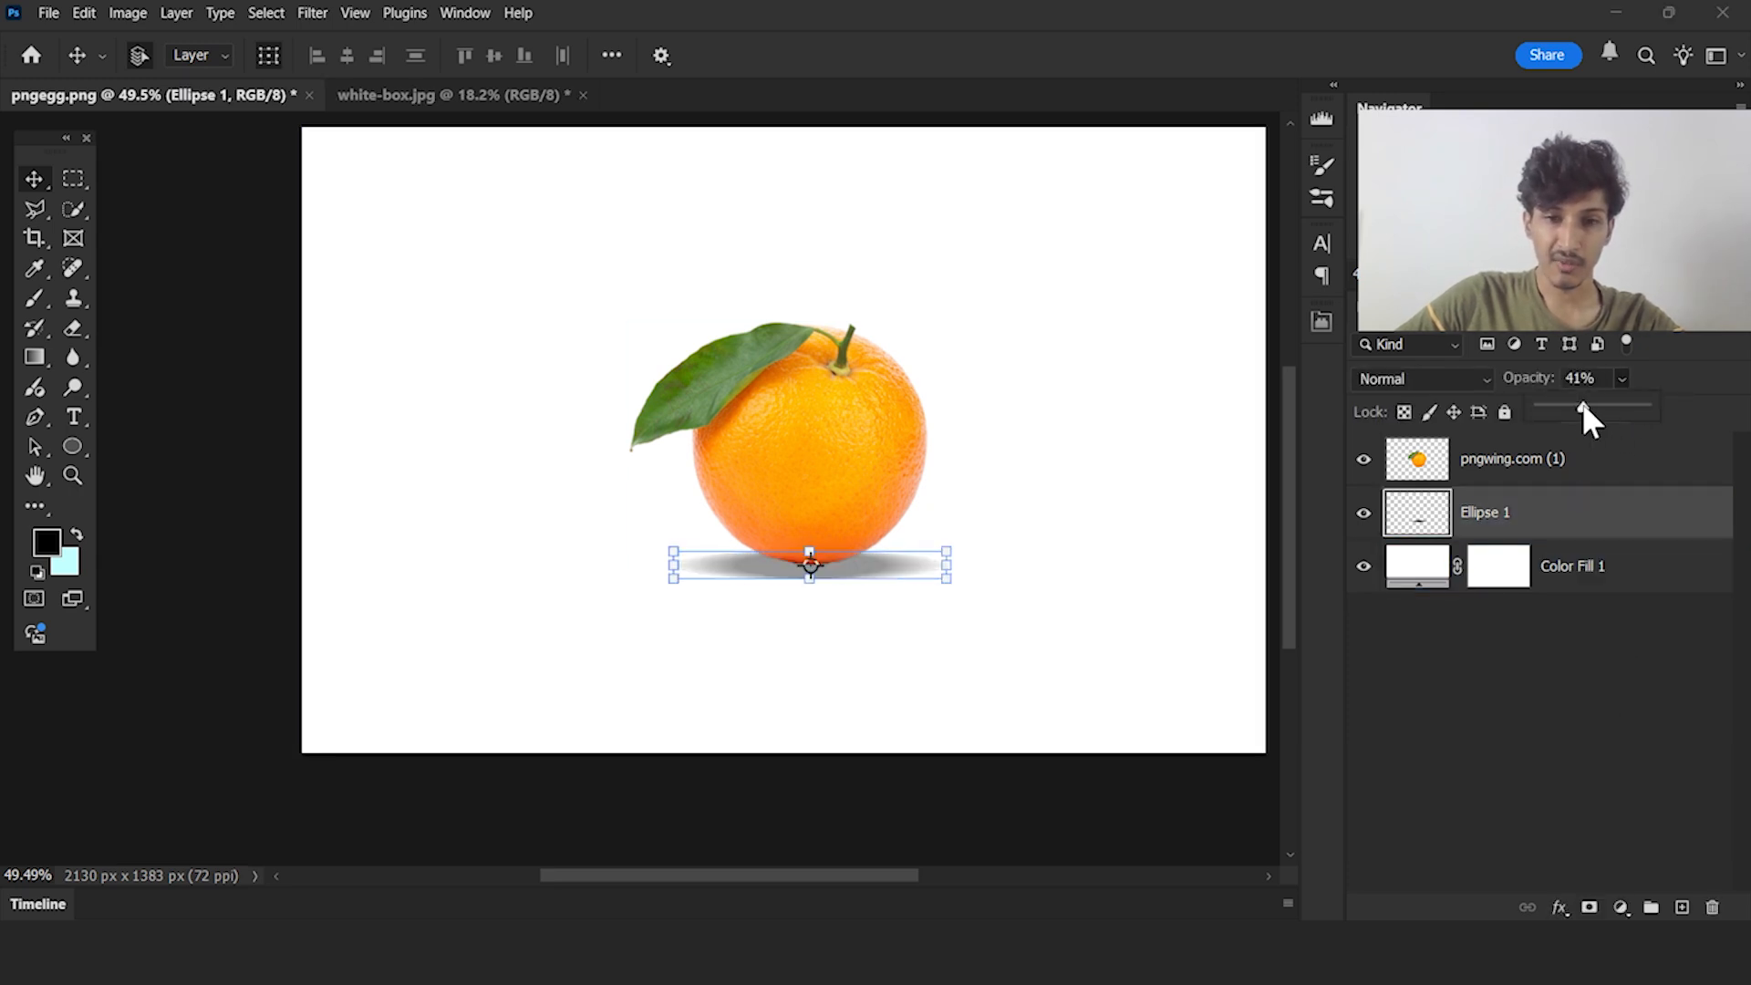
click(1560, 683)
Examine the softened shadow where it meets the orange's base, both from afar and up close
scroll(741, 637, down, 2)
scroll(823, 607, up, 3)
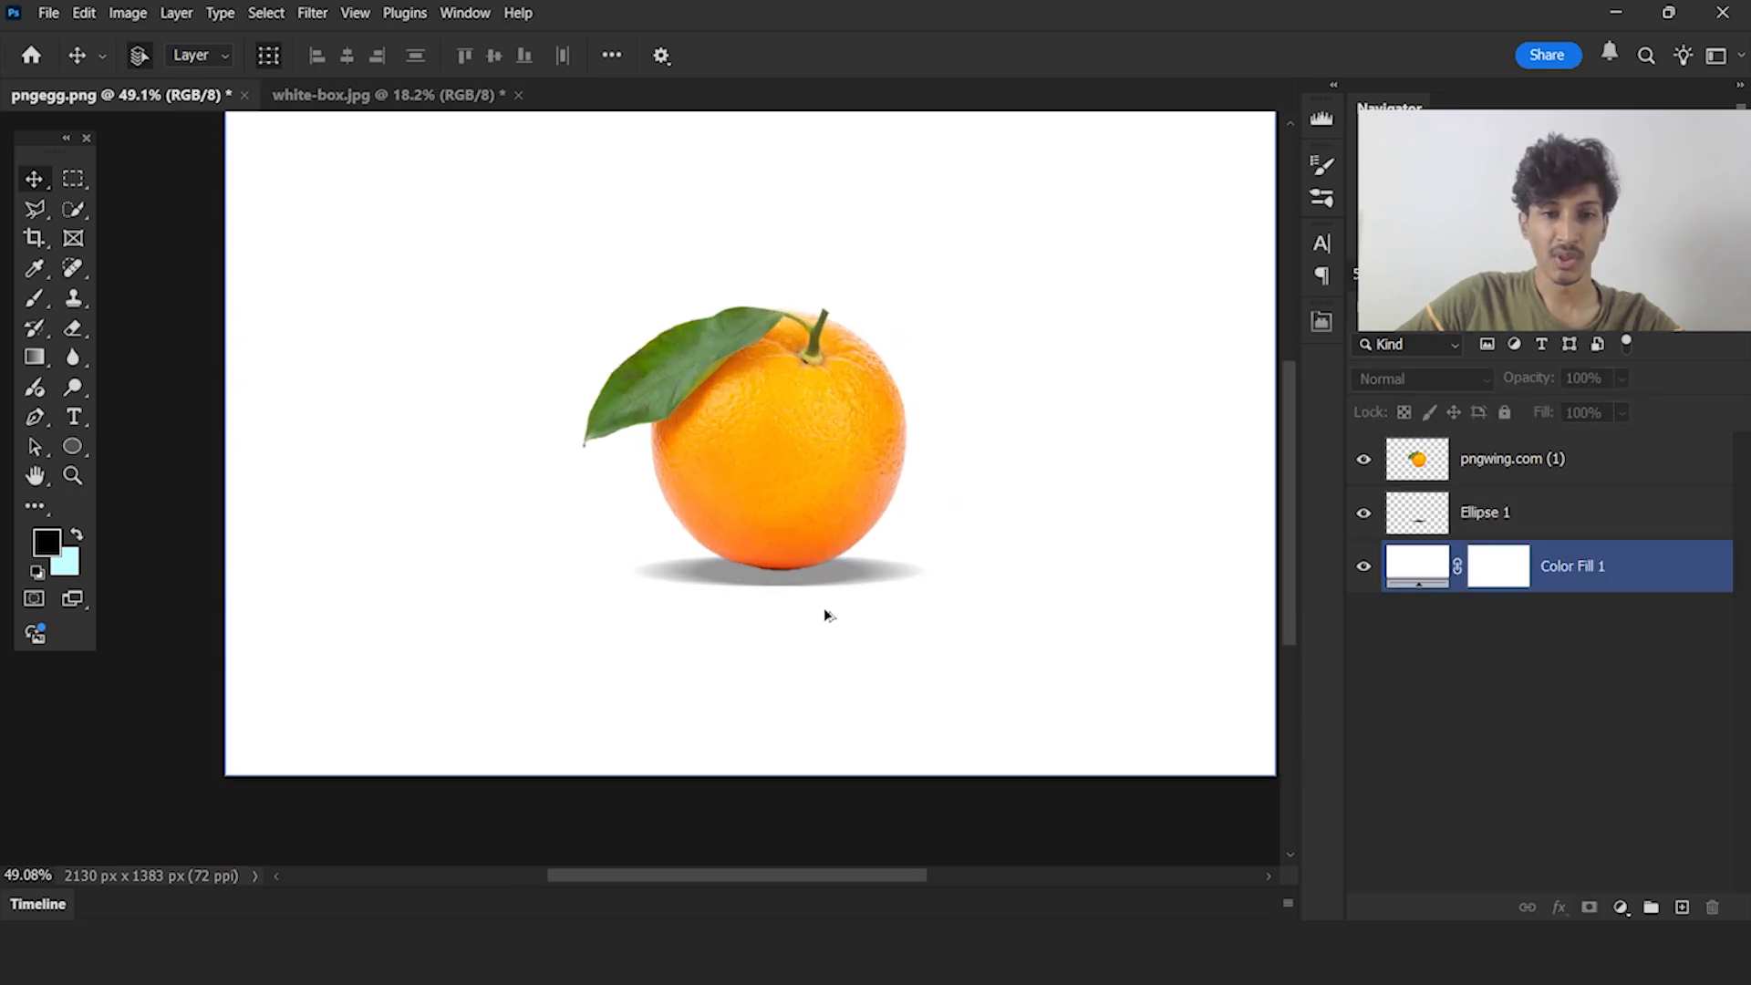
click(862, 570)
click(887, 649)
scroll(884, 648, down, 2)
click(1417, 702)
click(862, 642)
scroll(852, 638, up, 6)
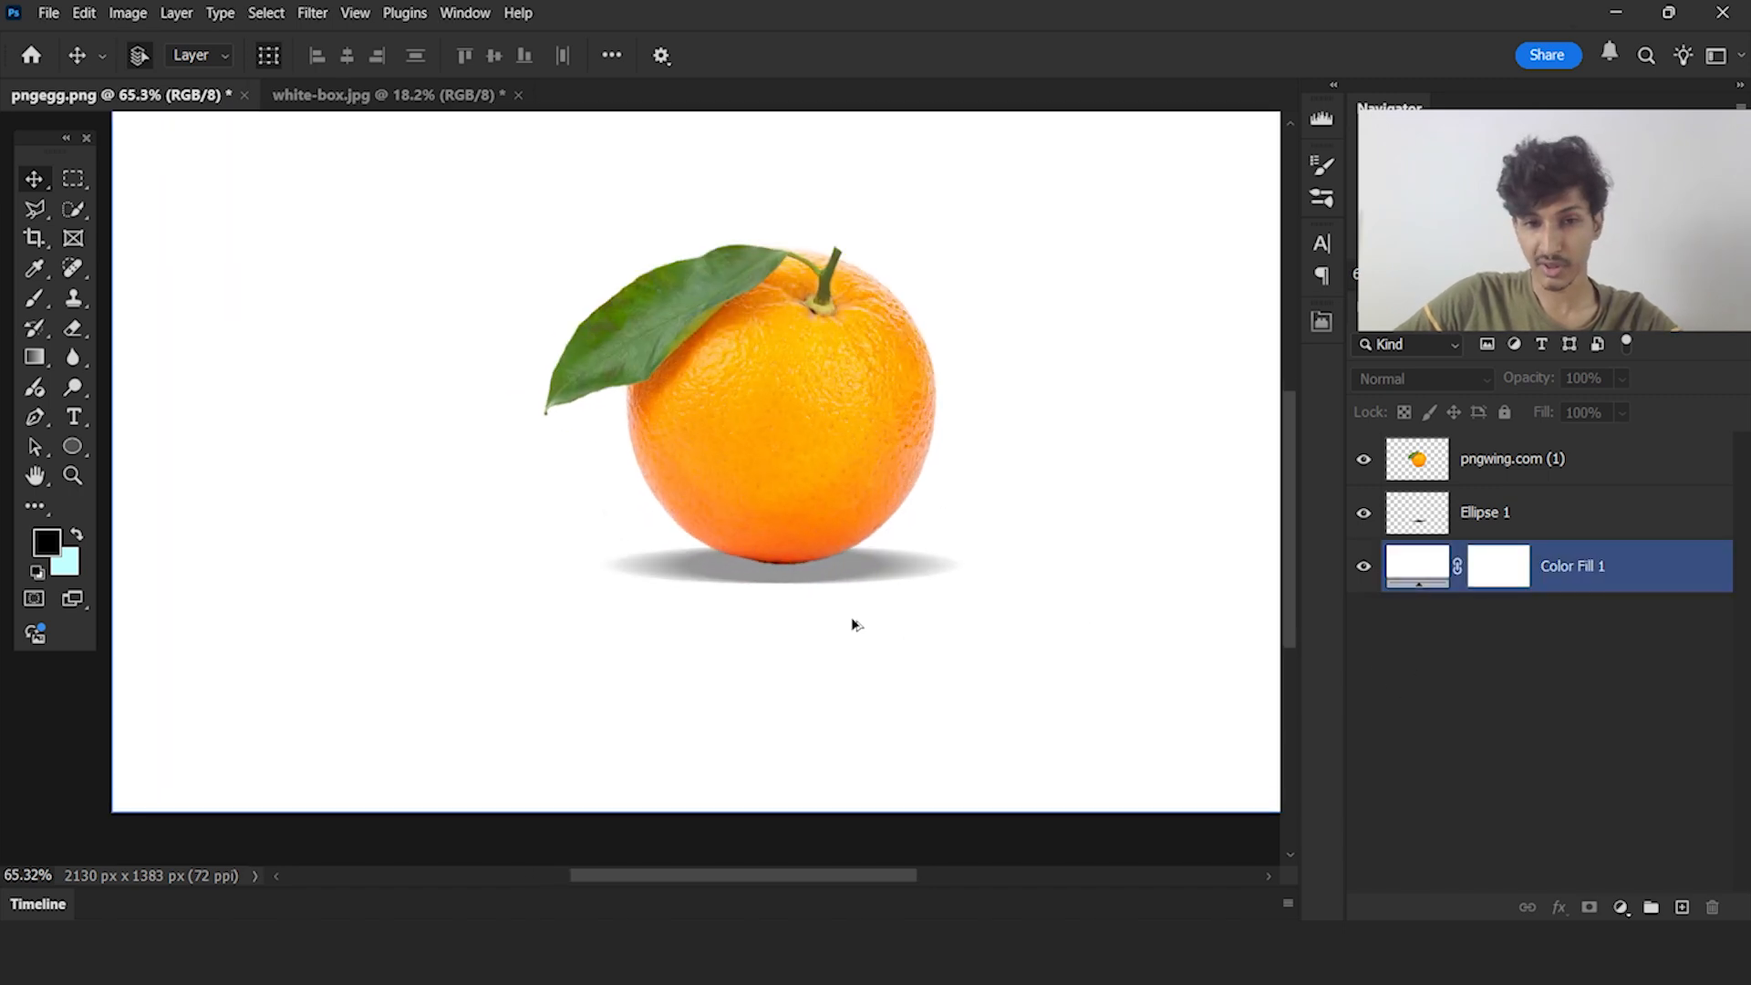
click(850, 556)
drag(858, 540, 852, 539)
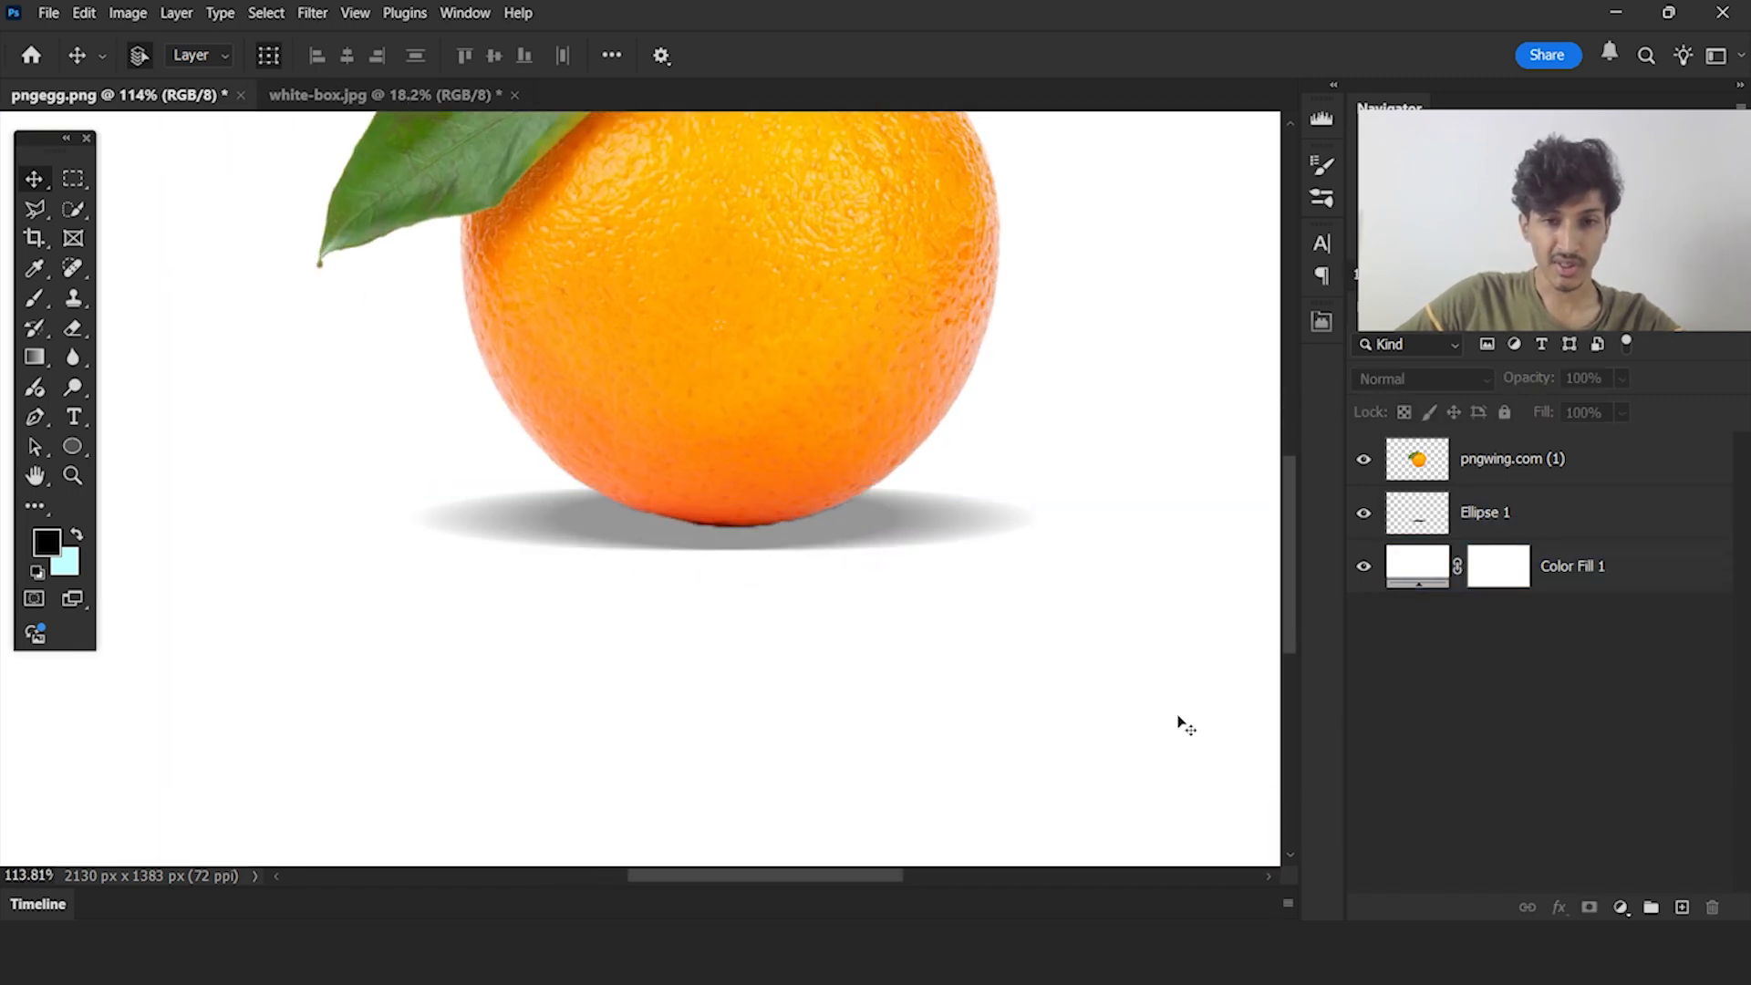
Inspect the ellipse shadow beneath the orange to judge how dark and wide its contact area is
click(774, 643)
scroll(773, 642, down, 4)
click(725, 581)
click(751, 593)
click(860, 630)
click(783, 583)
scroll(783, 579, up, 3)
click(840, 430)
scroll(840, 430, up, 2)
click(872, 598)
scroll(926, 586, up, 2)
Duplicate the Ellipse 1 layer and shrink the copy about its centre, leaving 105 px on each side and 11 px above and below
click(930, 588)
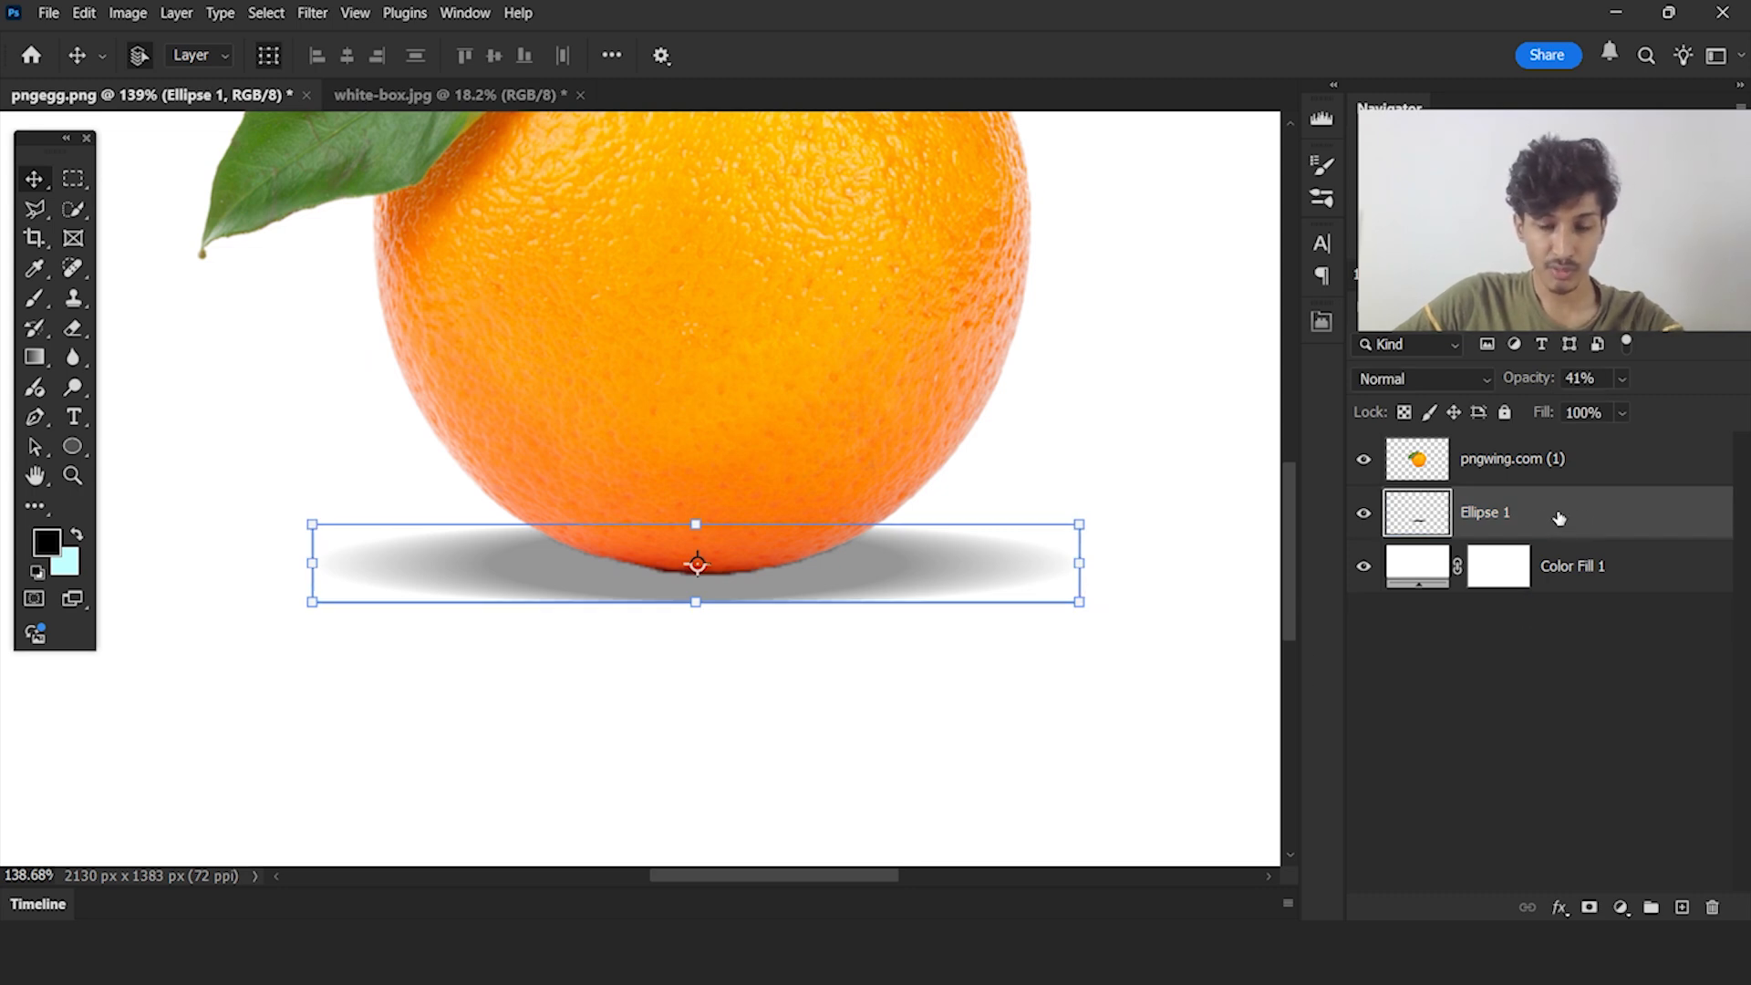
key(ctrl+j)
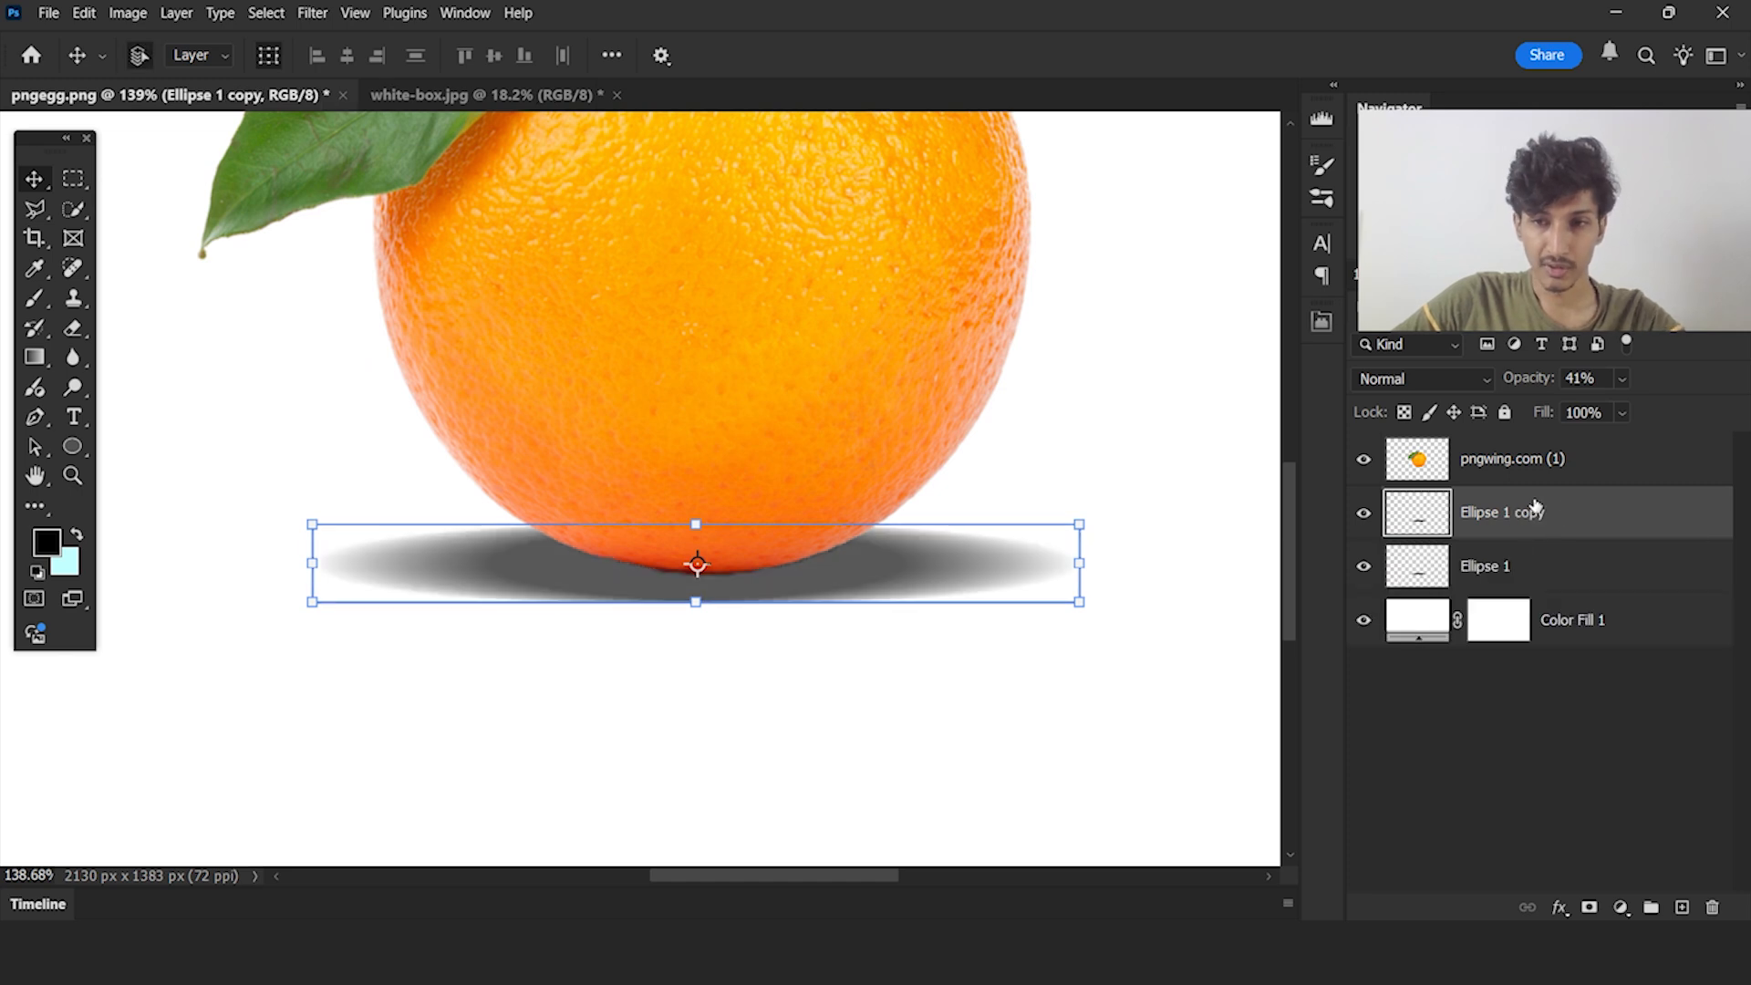
scroll(928, 544, up, 2)
drag(1125, 580, 950, 564)
key(Return)
key(ctrl)
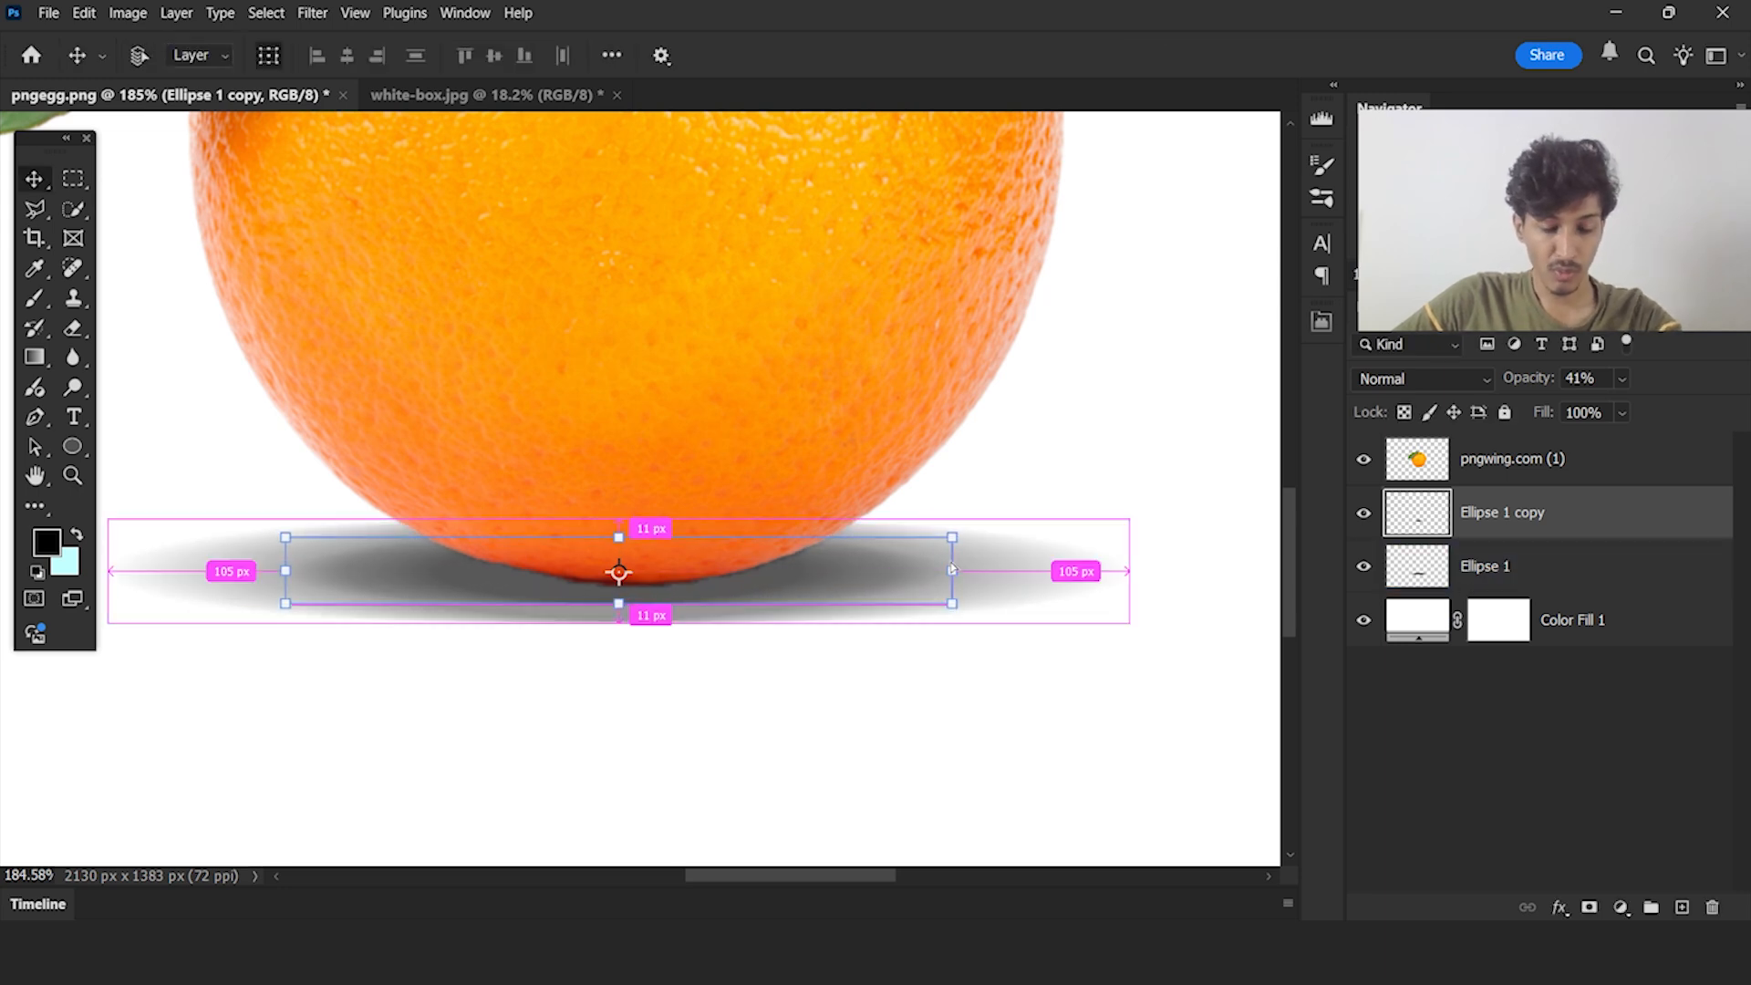
Duplicate the smaller shadow ellipse and scale the new copy about its centre to 65.53%
key(ctrl+j)
key(ctrl+t)
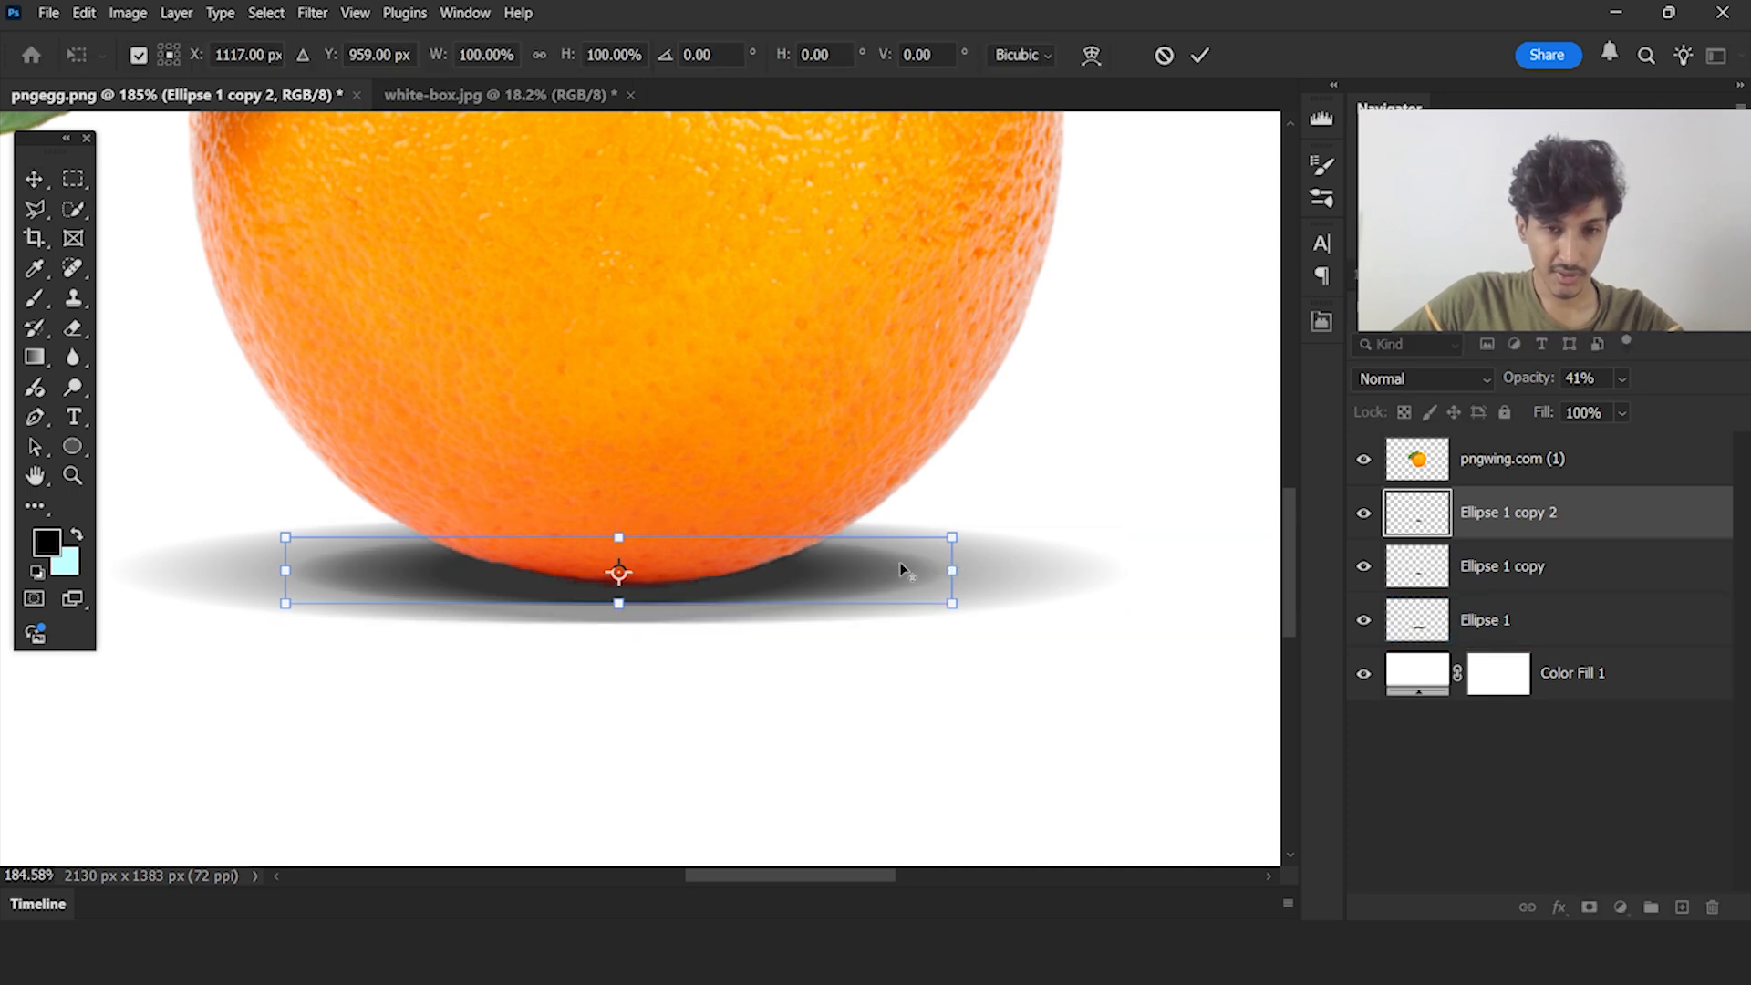
drag(952, 571, 835, 571)
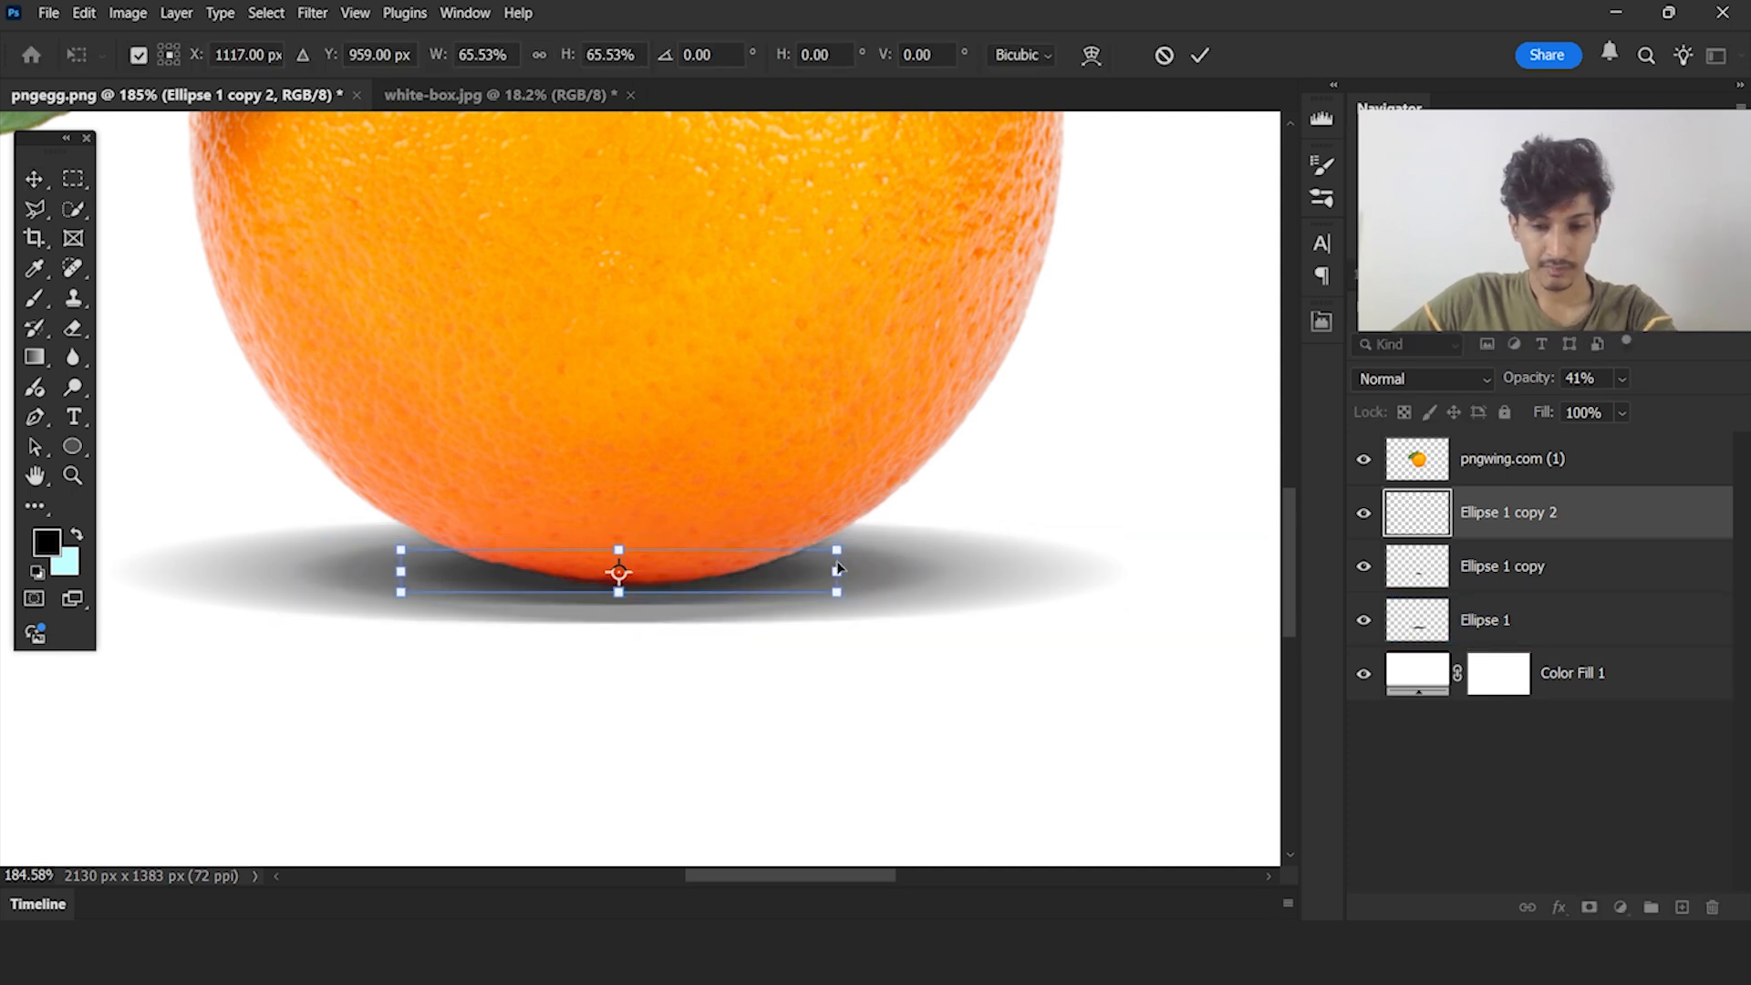
key(Return)
Make another copy from Ellipse 1 copy 2 and scale it about its centre to 71.59%
scroll(664, 590, up, 2)
key(ctrl+j)
click(918, 563)
click(914, 568)
key(ctrl+t)
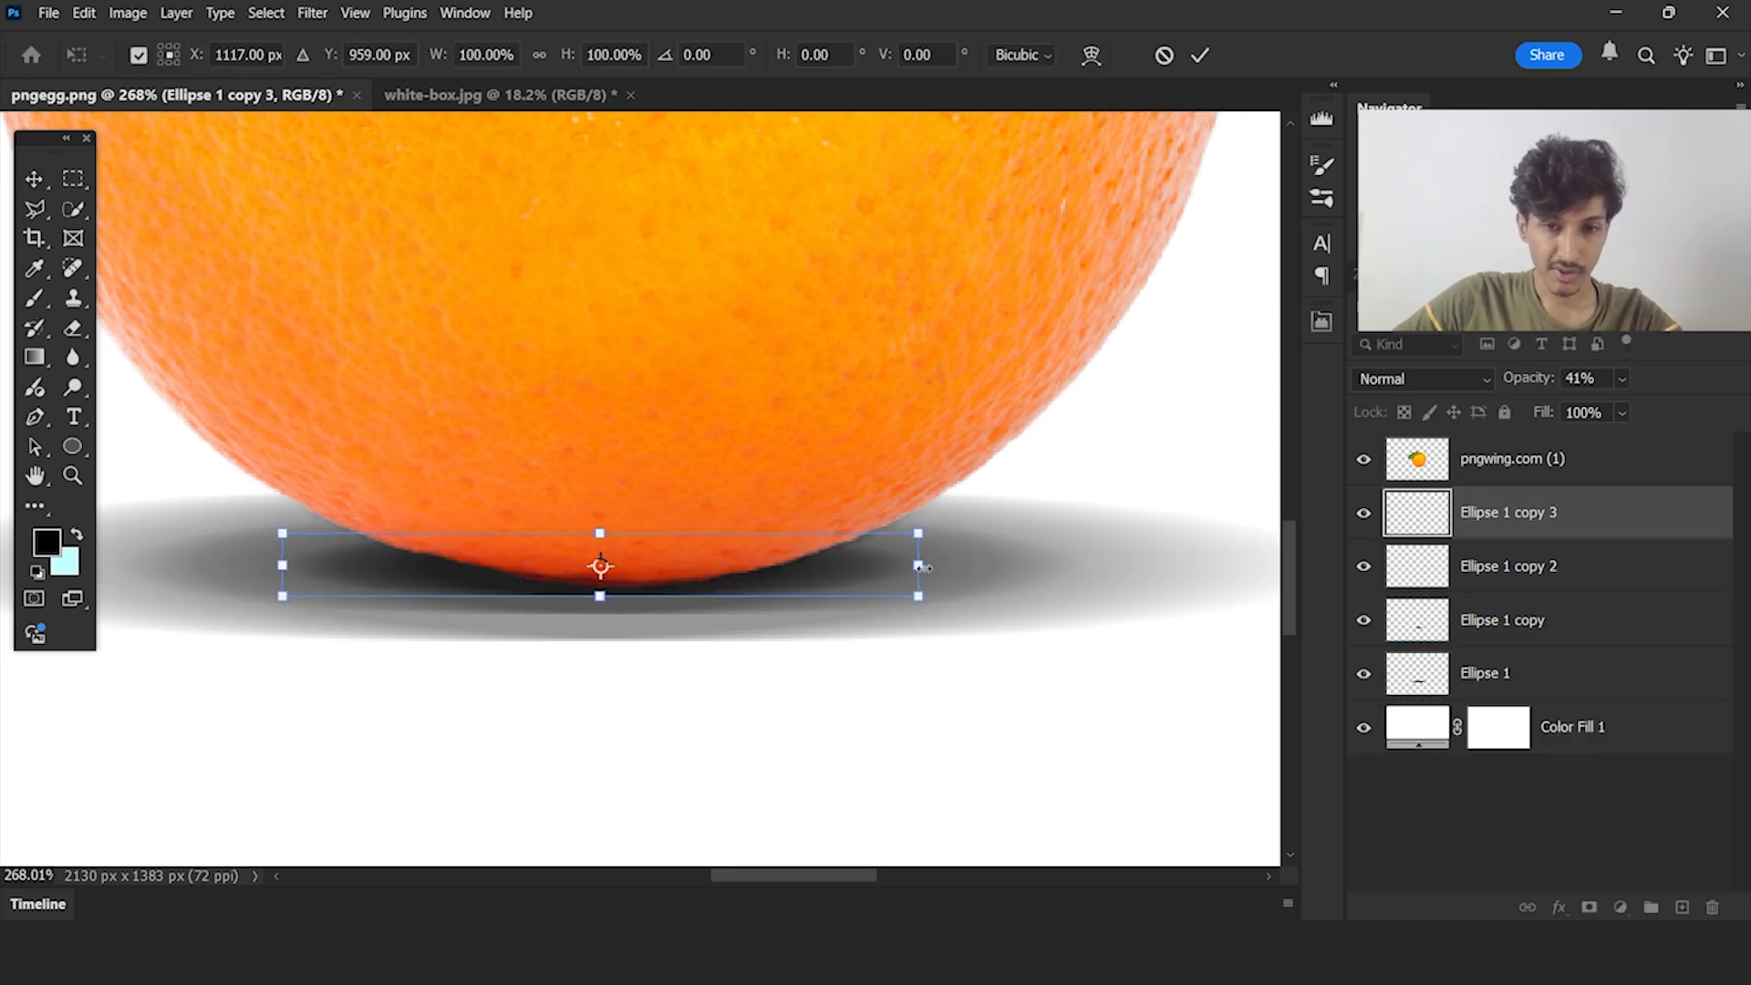
drag(919, 565, 833, 564)
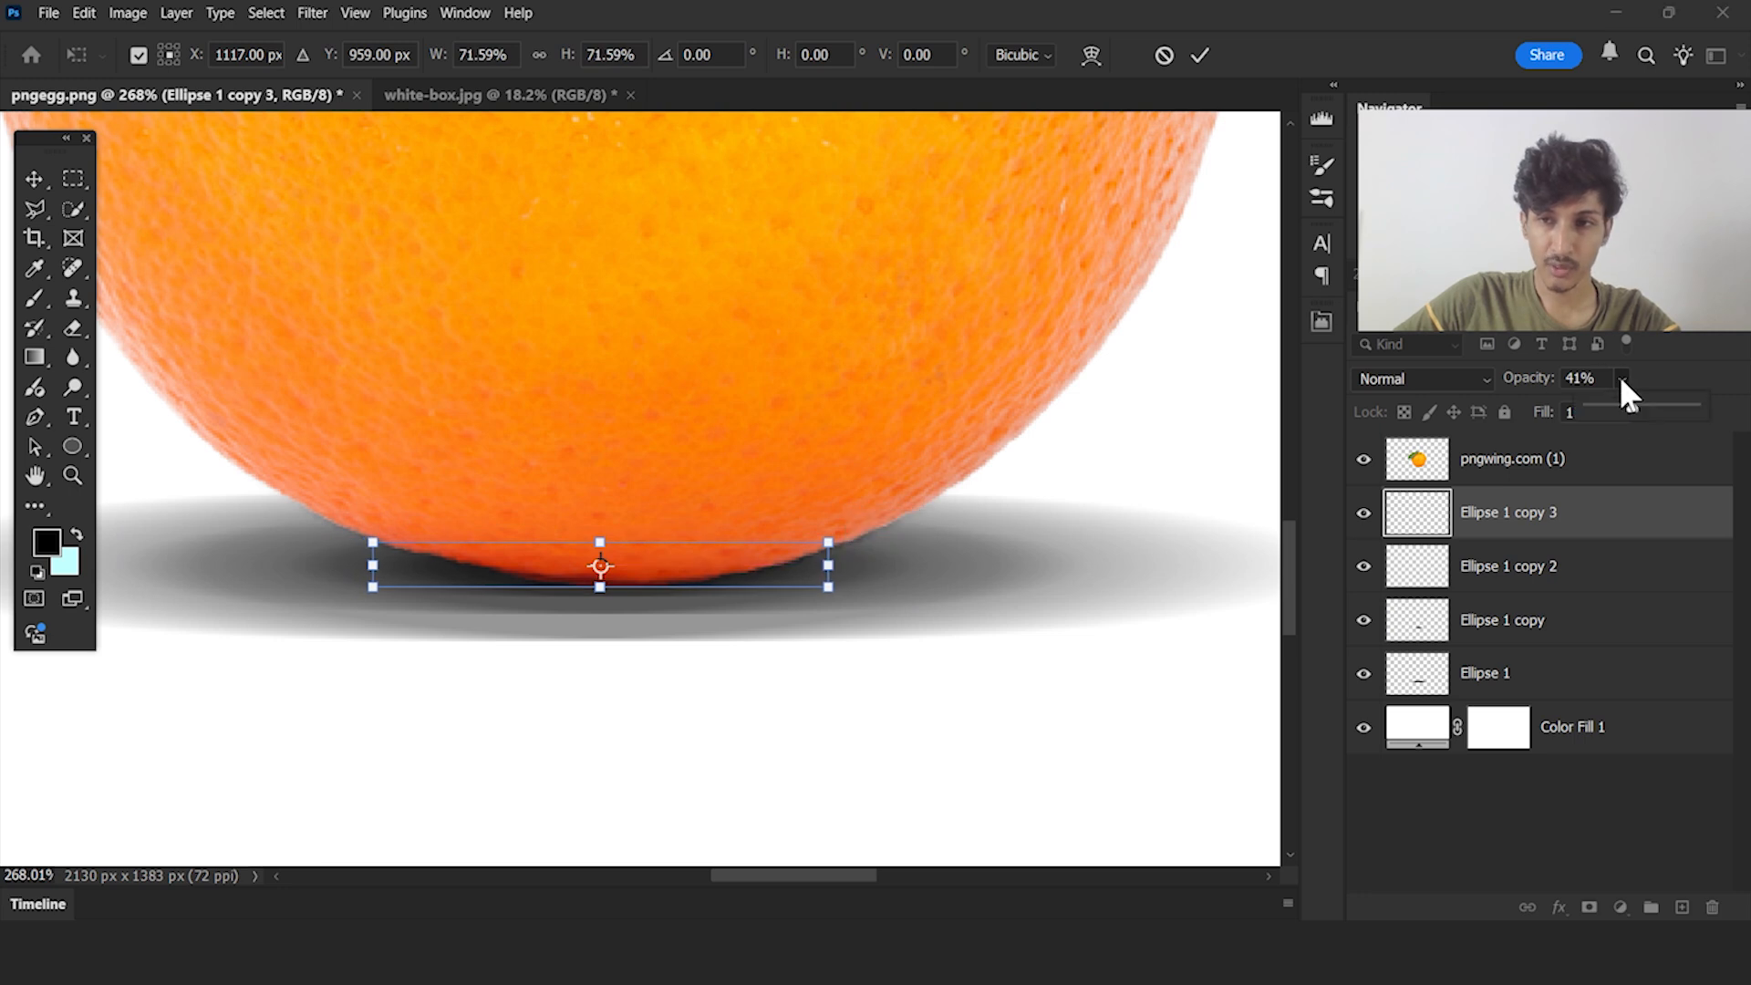
Raise the innermost shadow ellipse's opacity to 100% and deselect it
drag(1627, 401, 1698, 408)
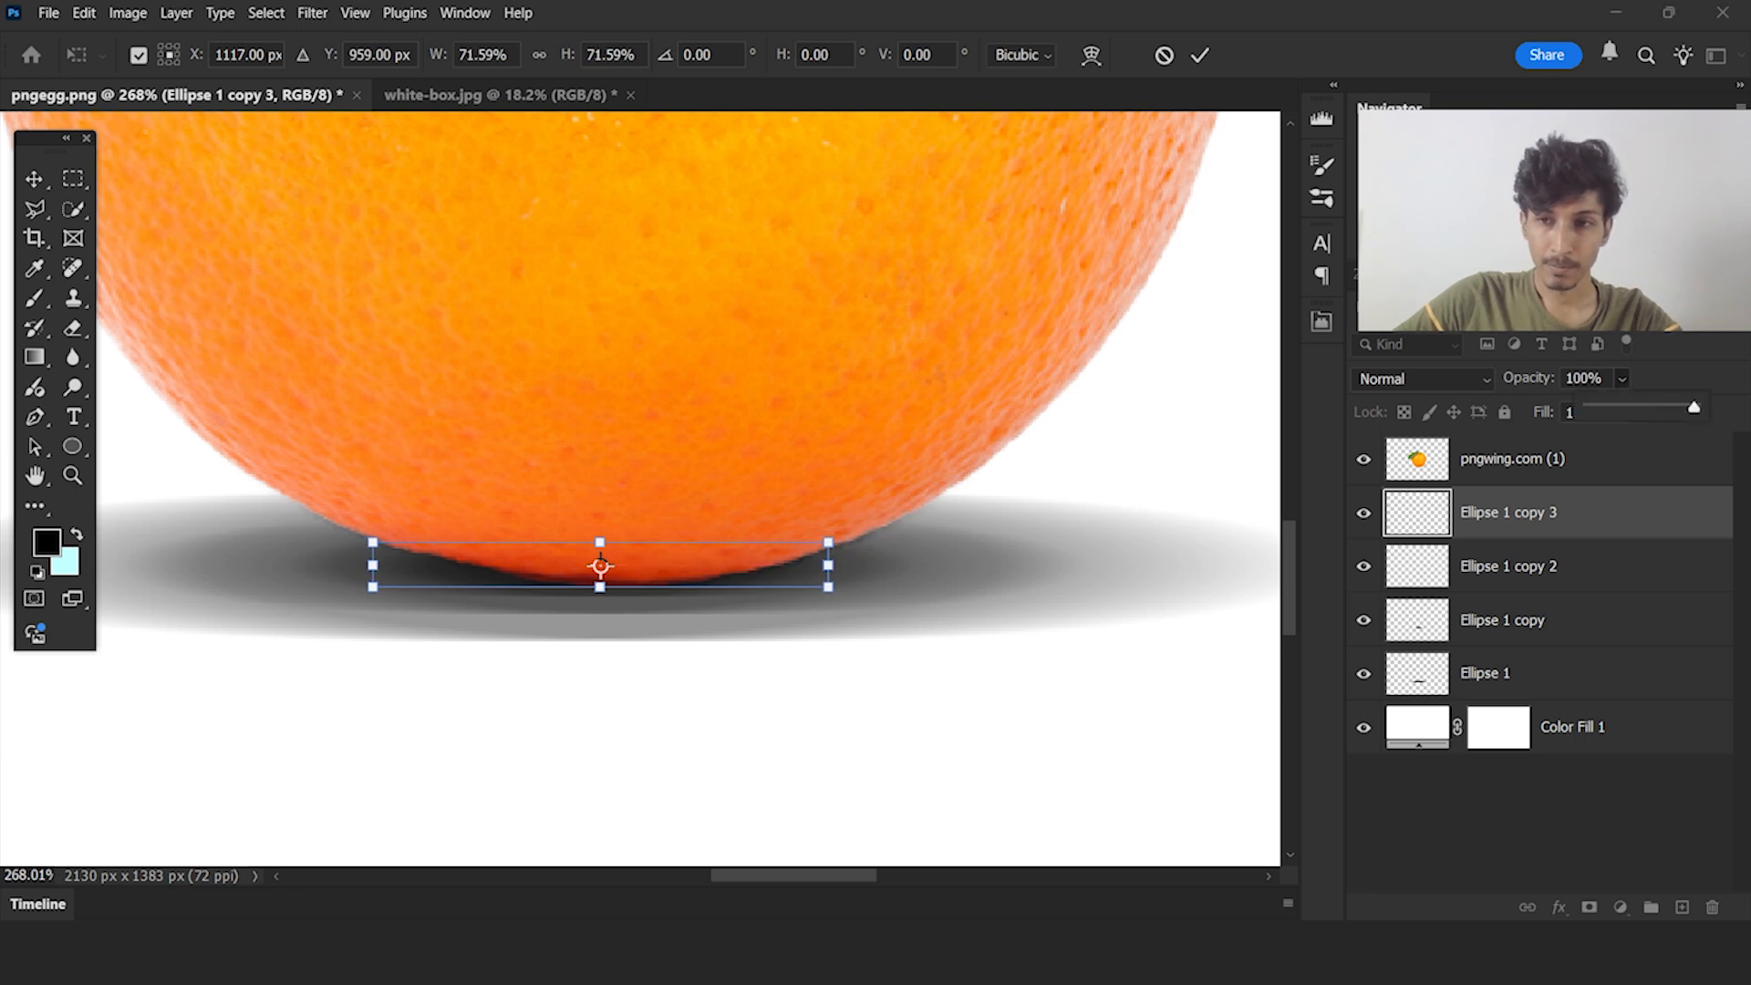
click(1518, 687)
ctrl+click(1498, 622)
ctrl+click(1498, 578)
ctrl+click(1498, 524)
drag(914, 558, 915, 573)
click(1244, 802)
Examine the stacked shadow at full view and up close, checking the edges between the ellipses under the orange
scroll(927, 693, down, 3)
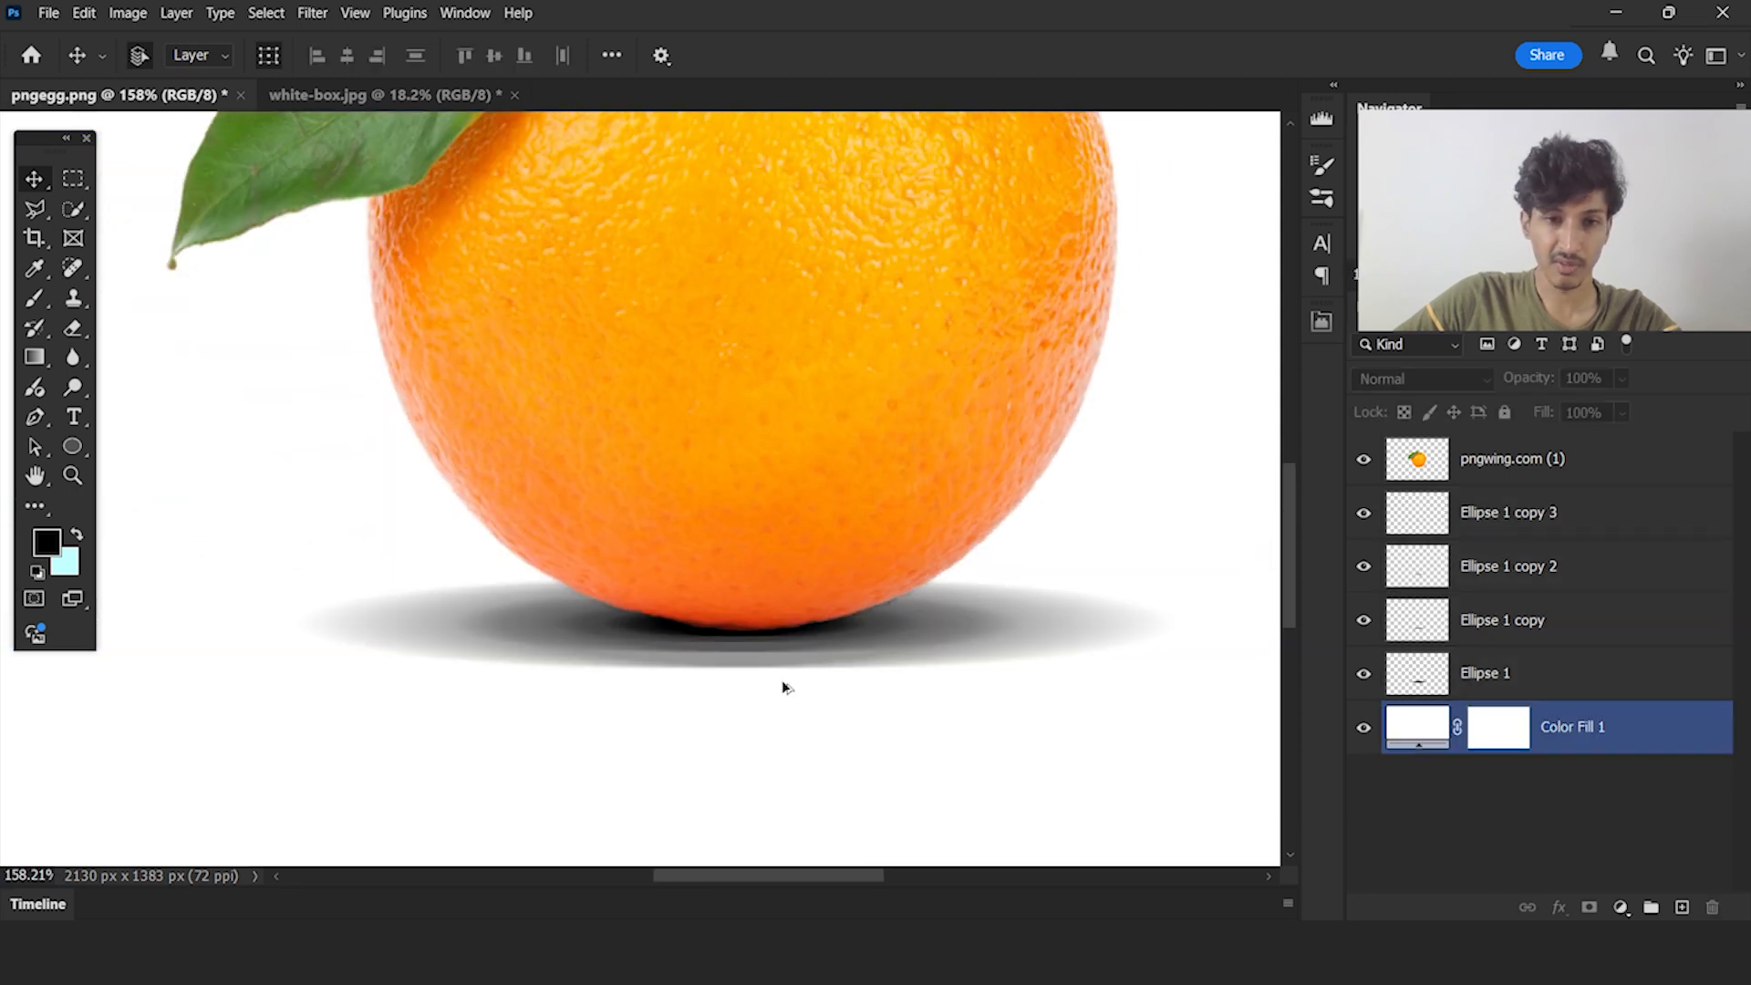
scroll(783, 686, down, 5)
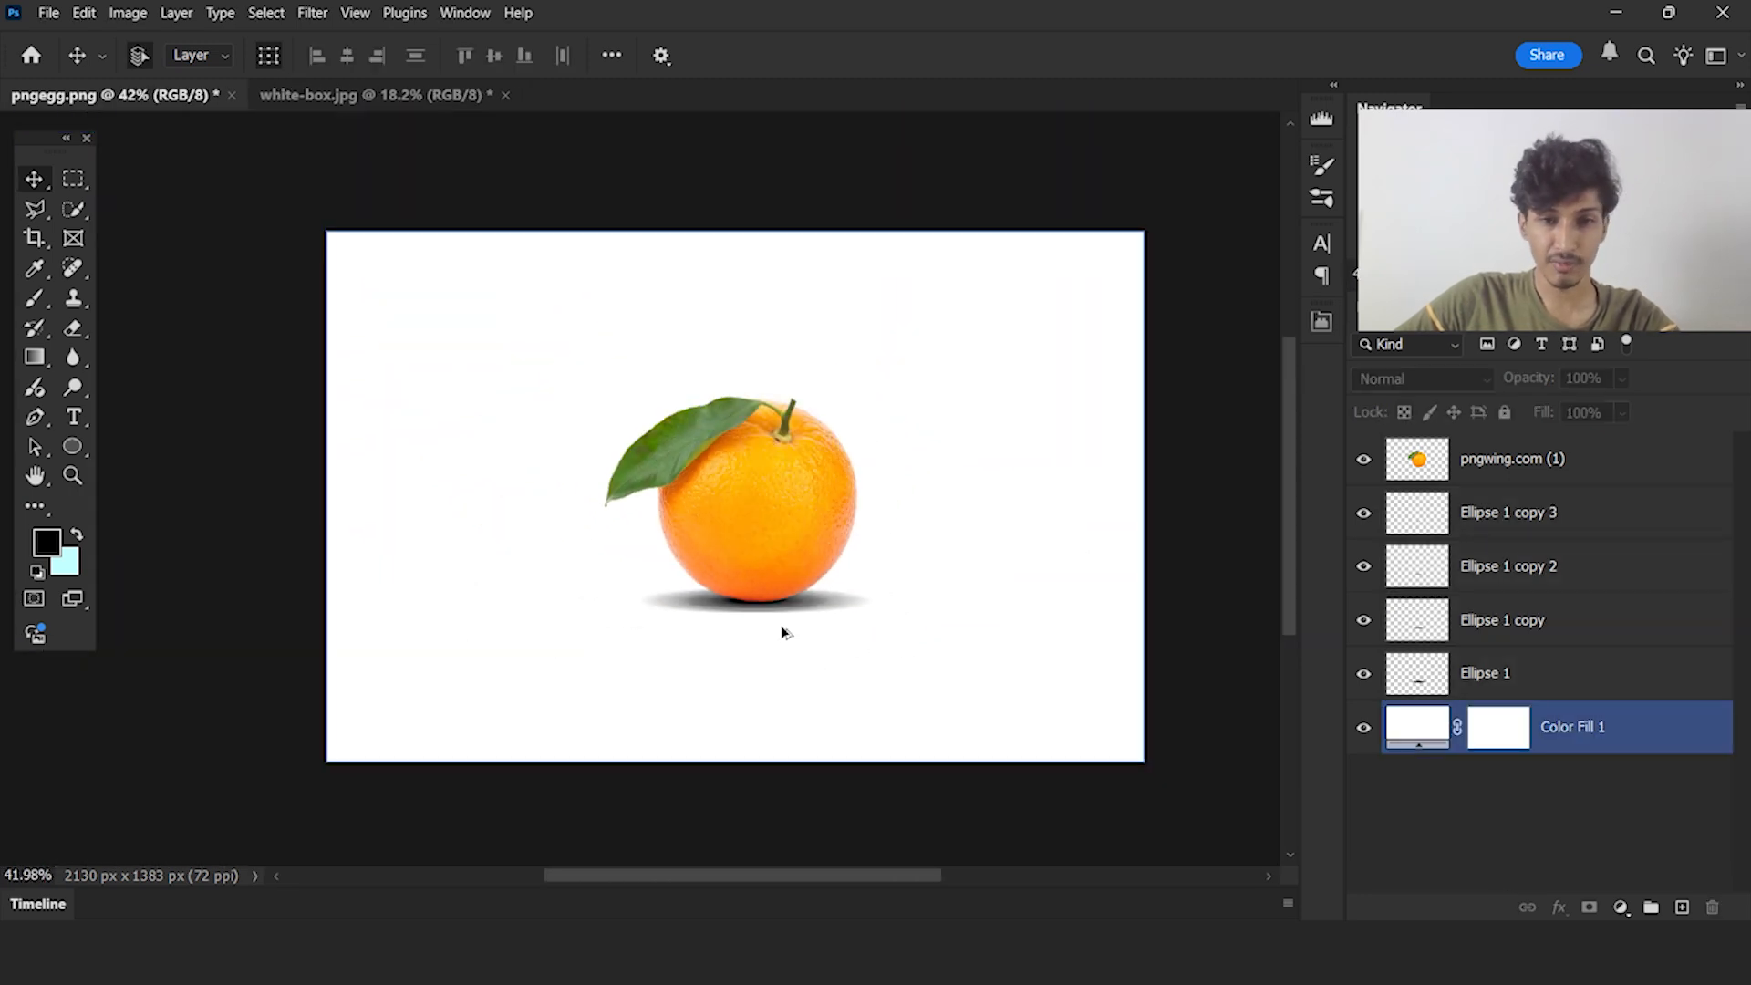
click(817, 602)
scroll(830, 588, up, 1)
click(1043, 480)
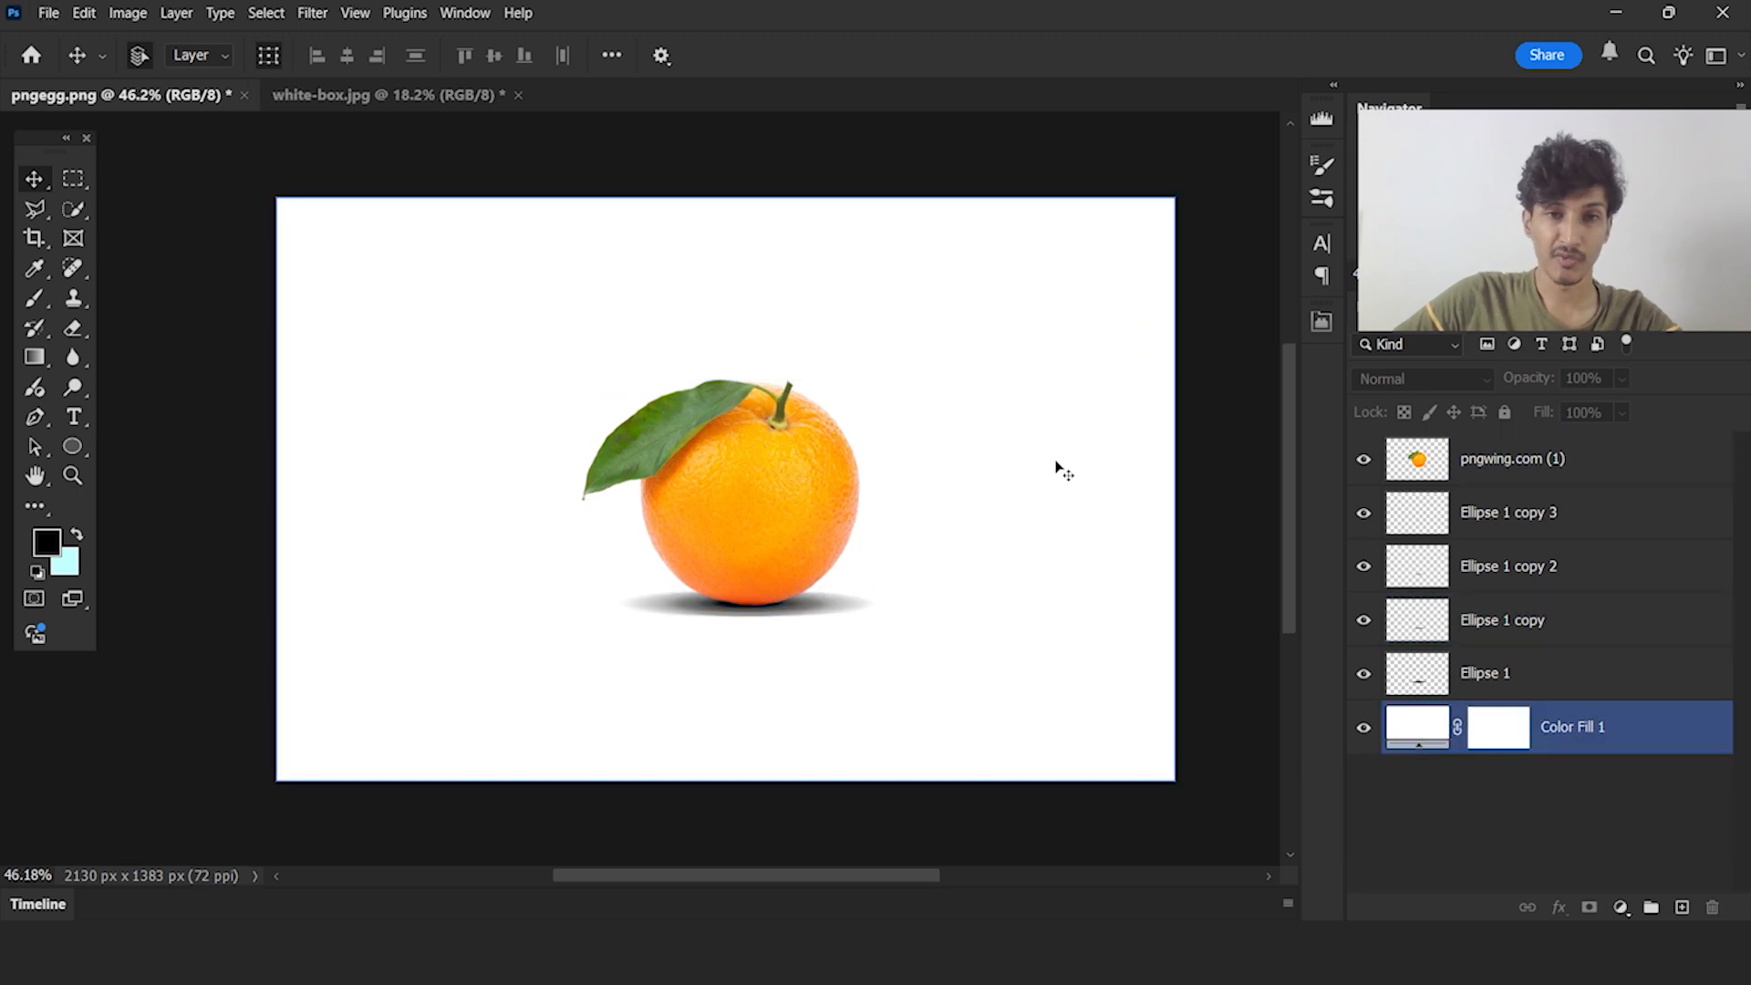
scroll(812, 649, up, 8)
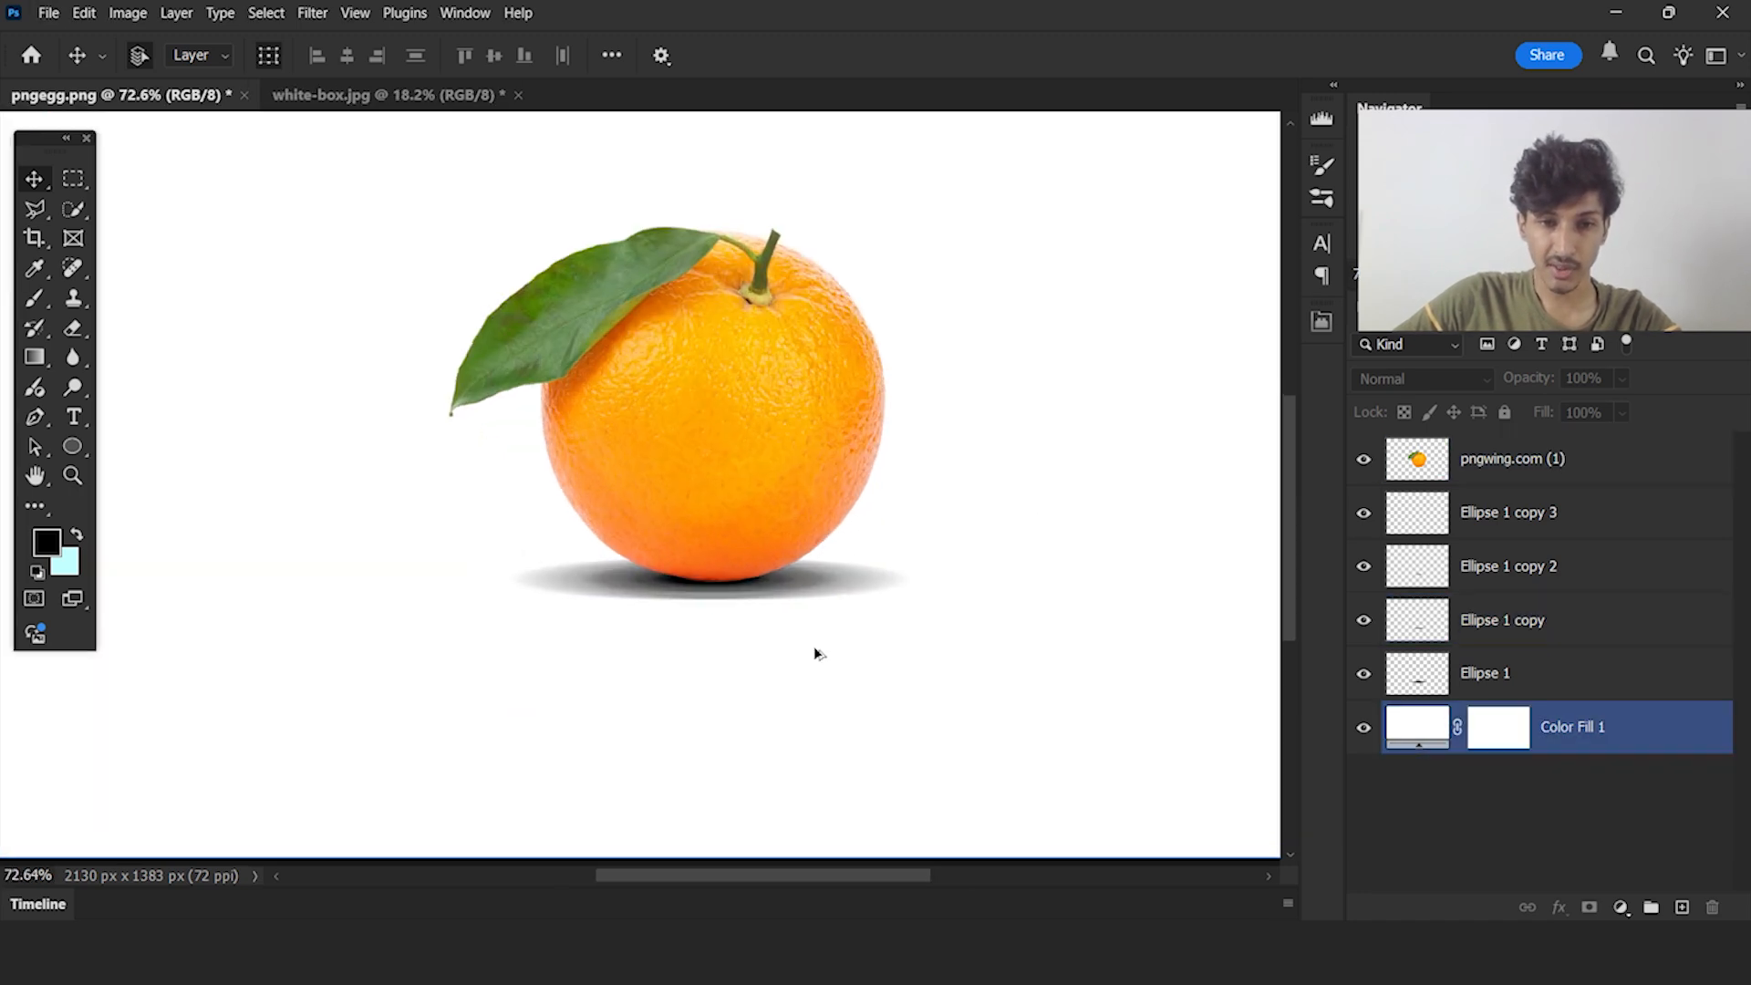
scroll(689, 594, up, 4)
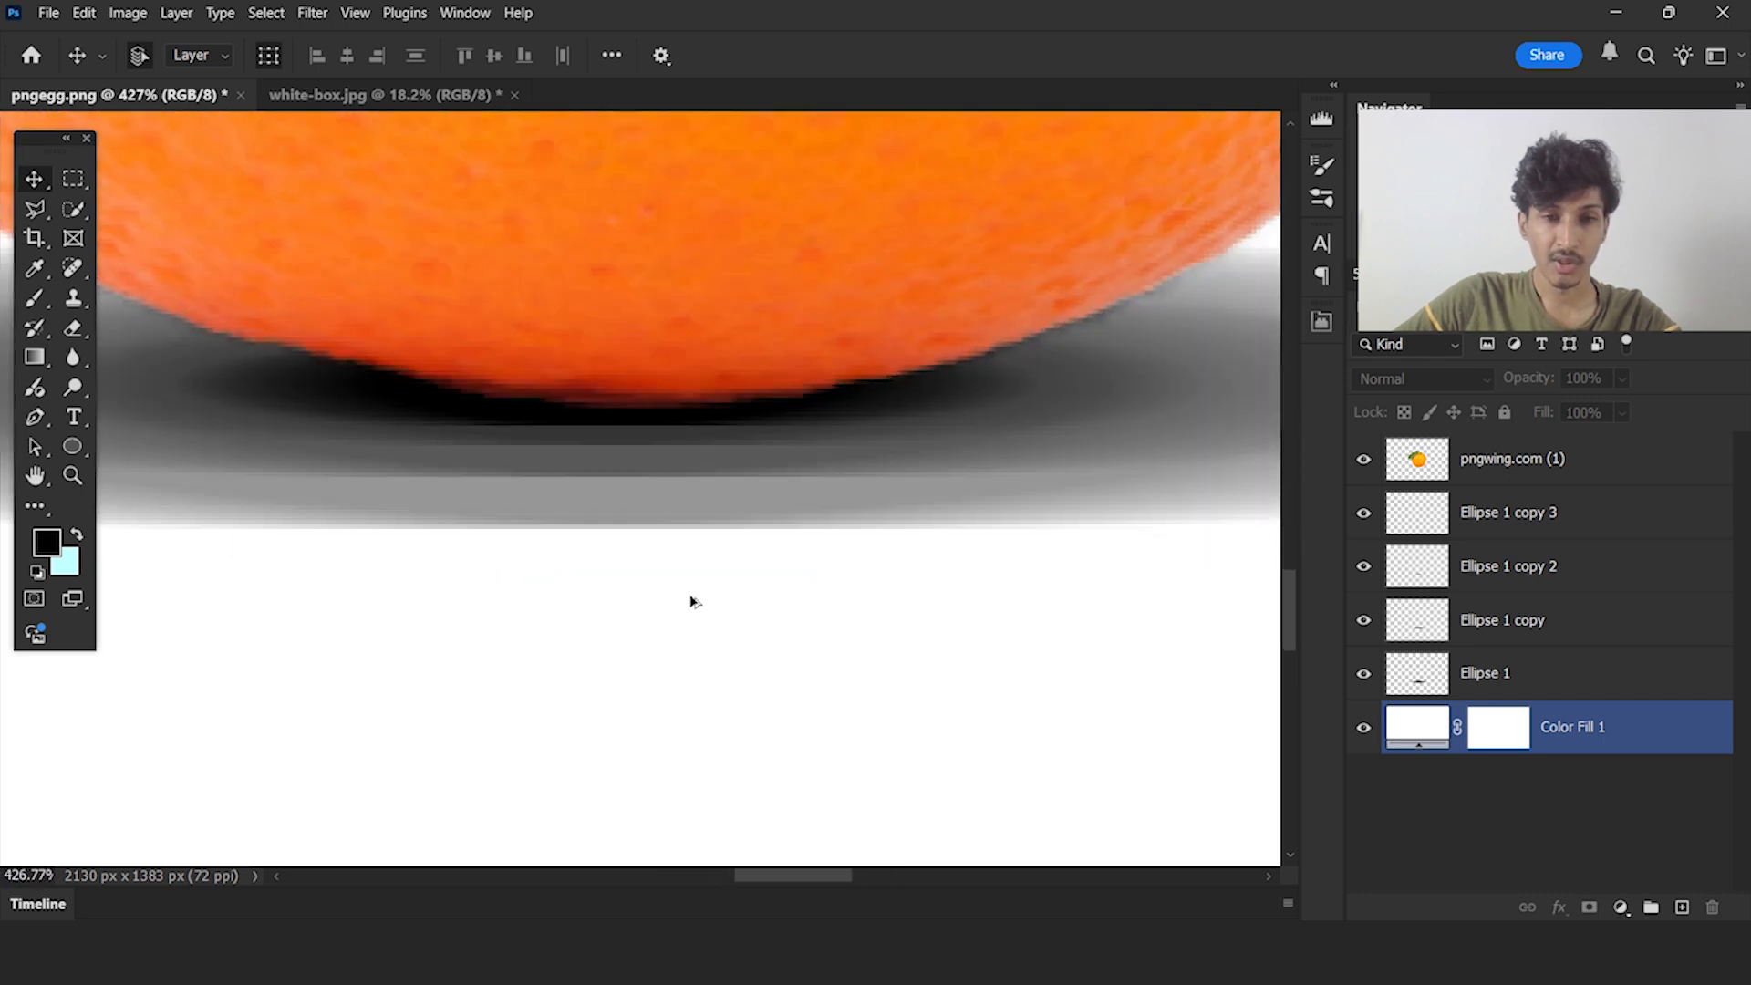
click(680, 487)
click(708, 434)
click(689, 410)
click(680, 472)
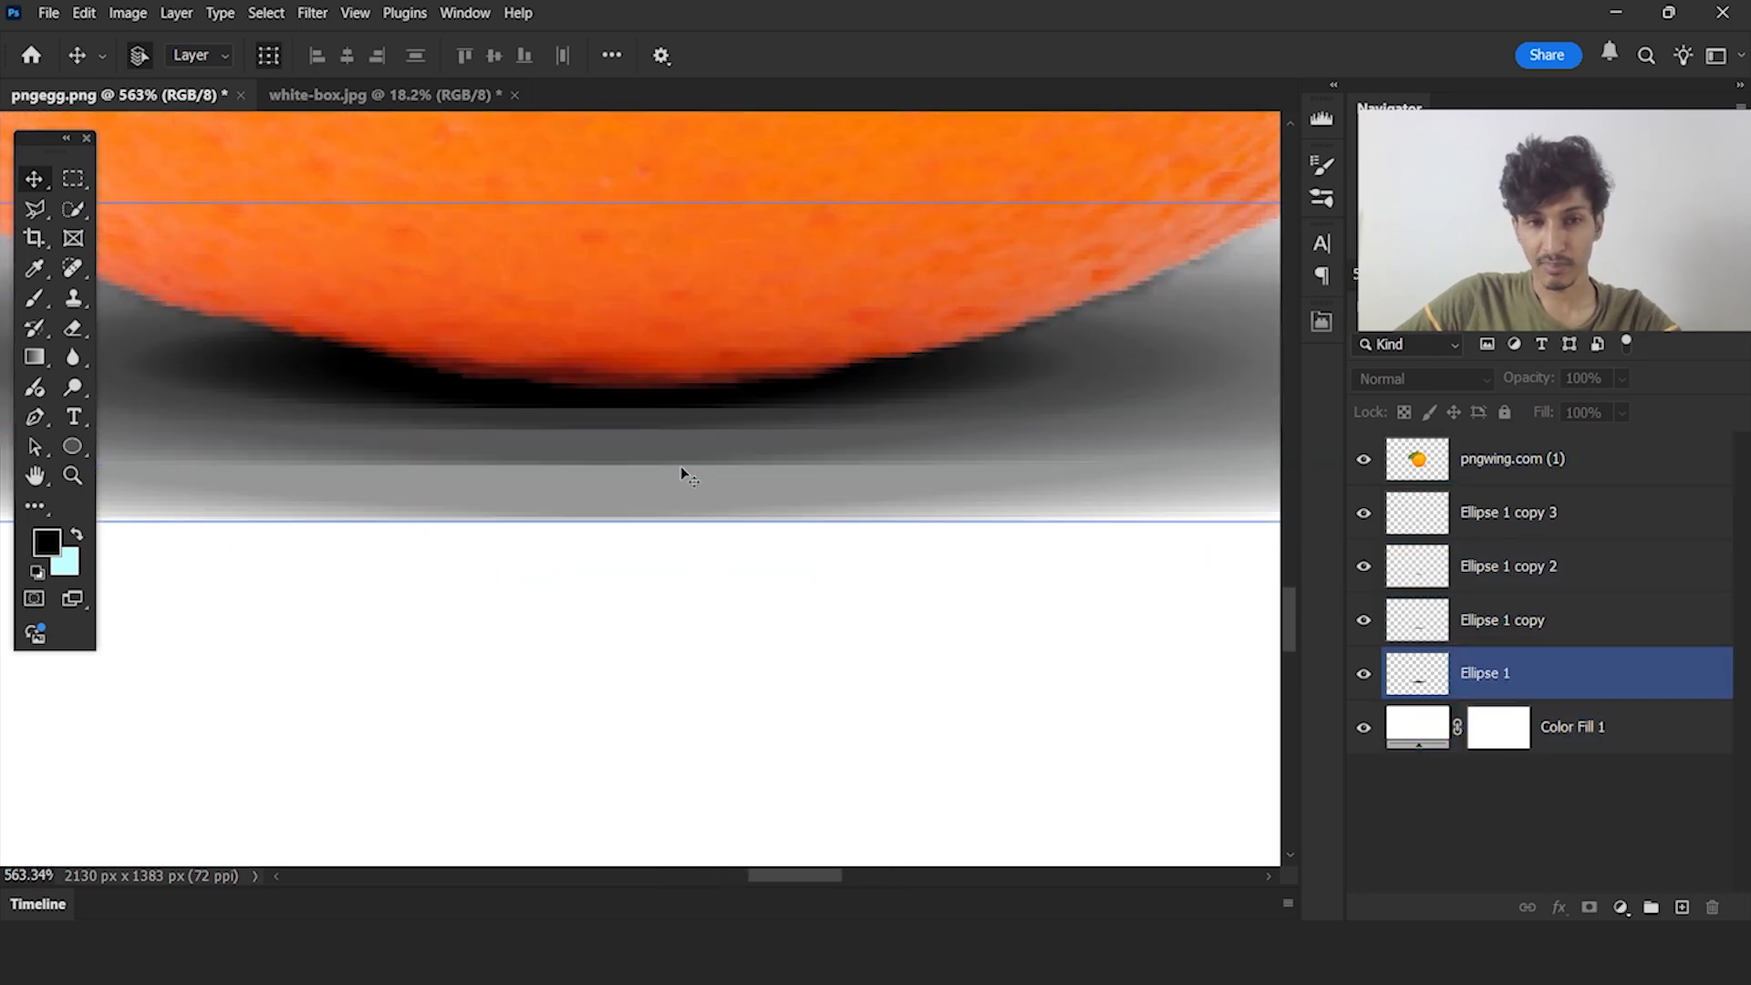
click(764, 626)
scroll(764, 627, down, 6)
Merge the Ellipse 1 layer and its three copies into a single shadow layer
click(1457, 675)
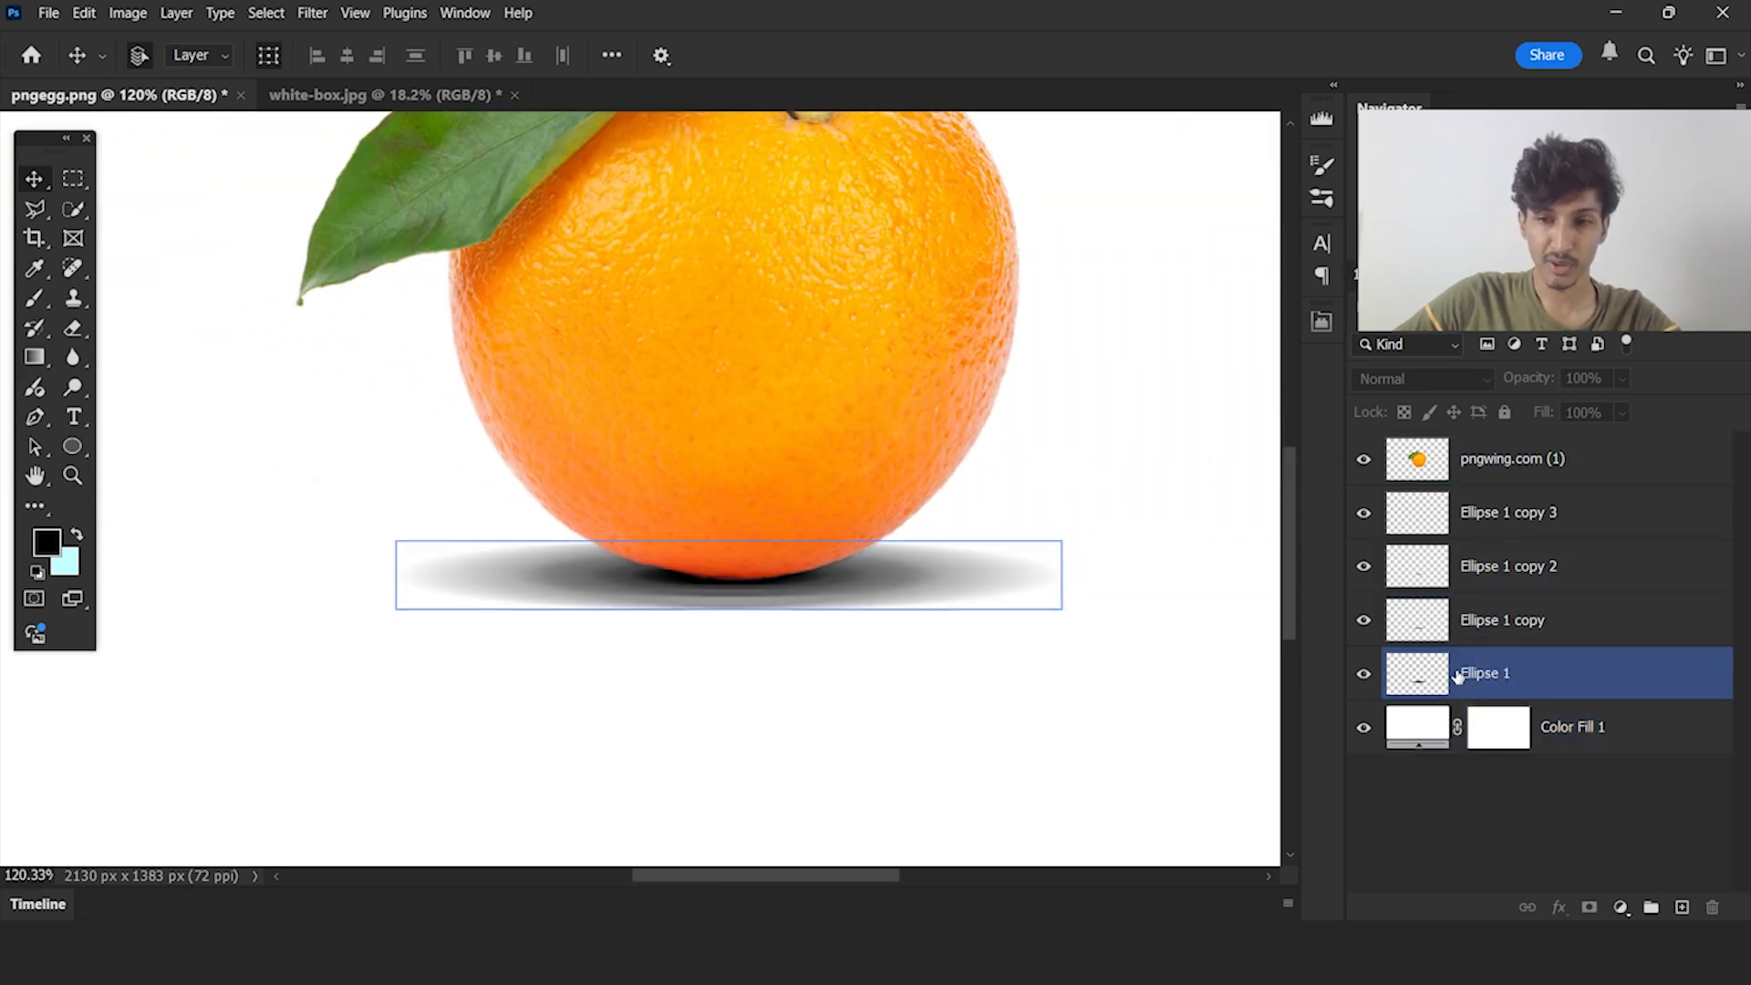
shift+click(1529, 622)
shift+click(1529, 567)
shift+click(1528, 512)
key(ctrl+e)
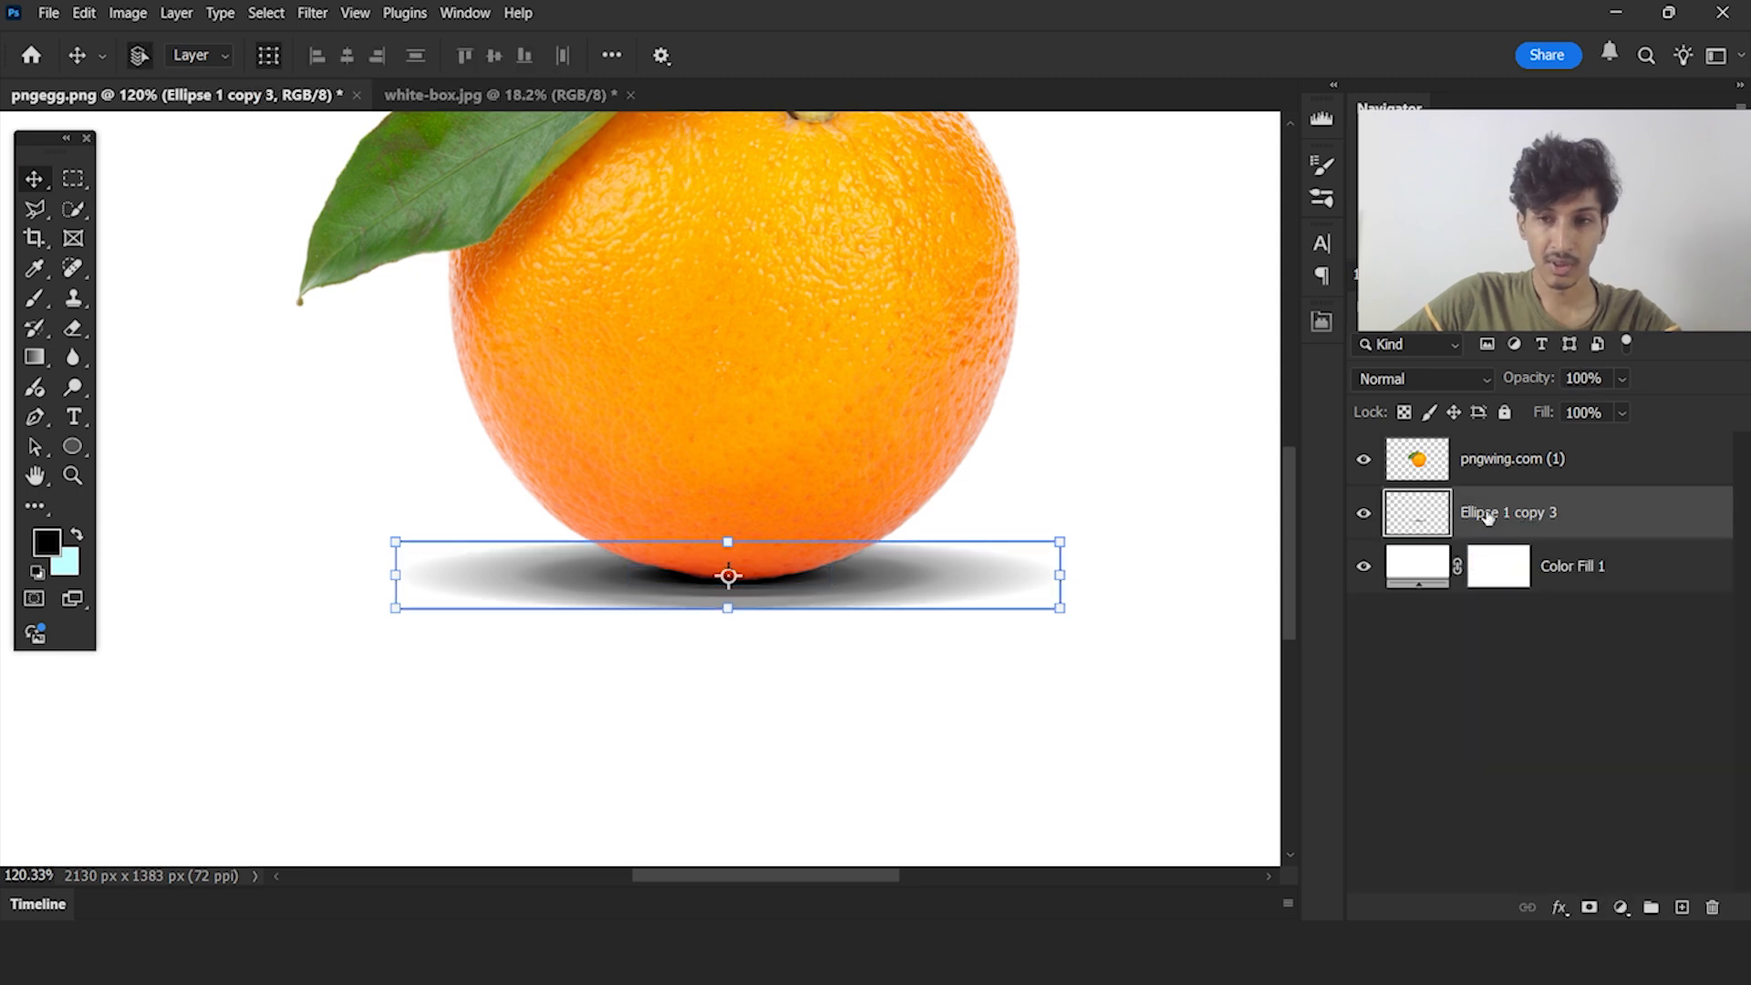
Soften the merged shadow with a Gaussian Blur of 3.0 pixels radius and deselect it
scroll(695, 609, down, 1)
click(313, 13)
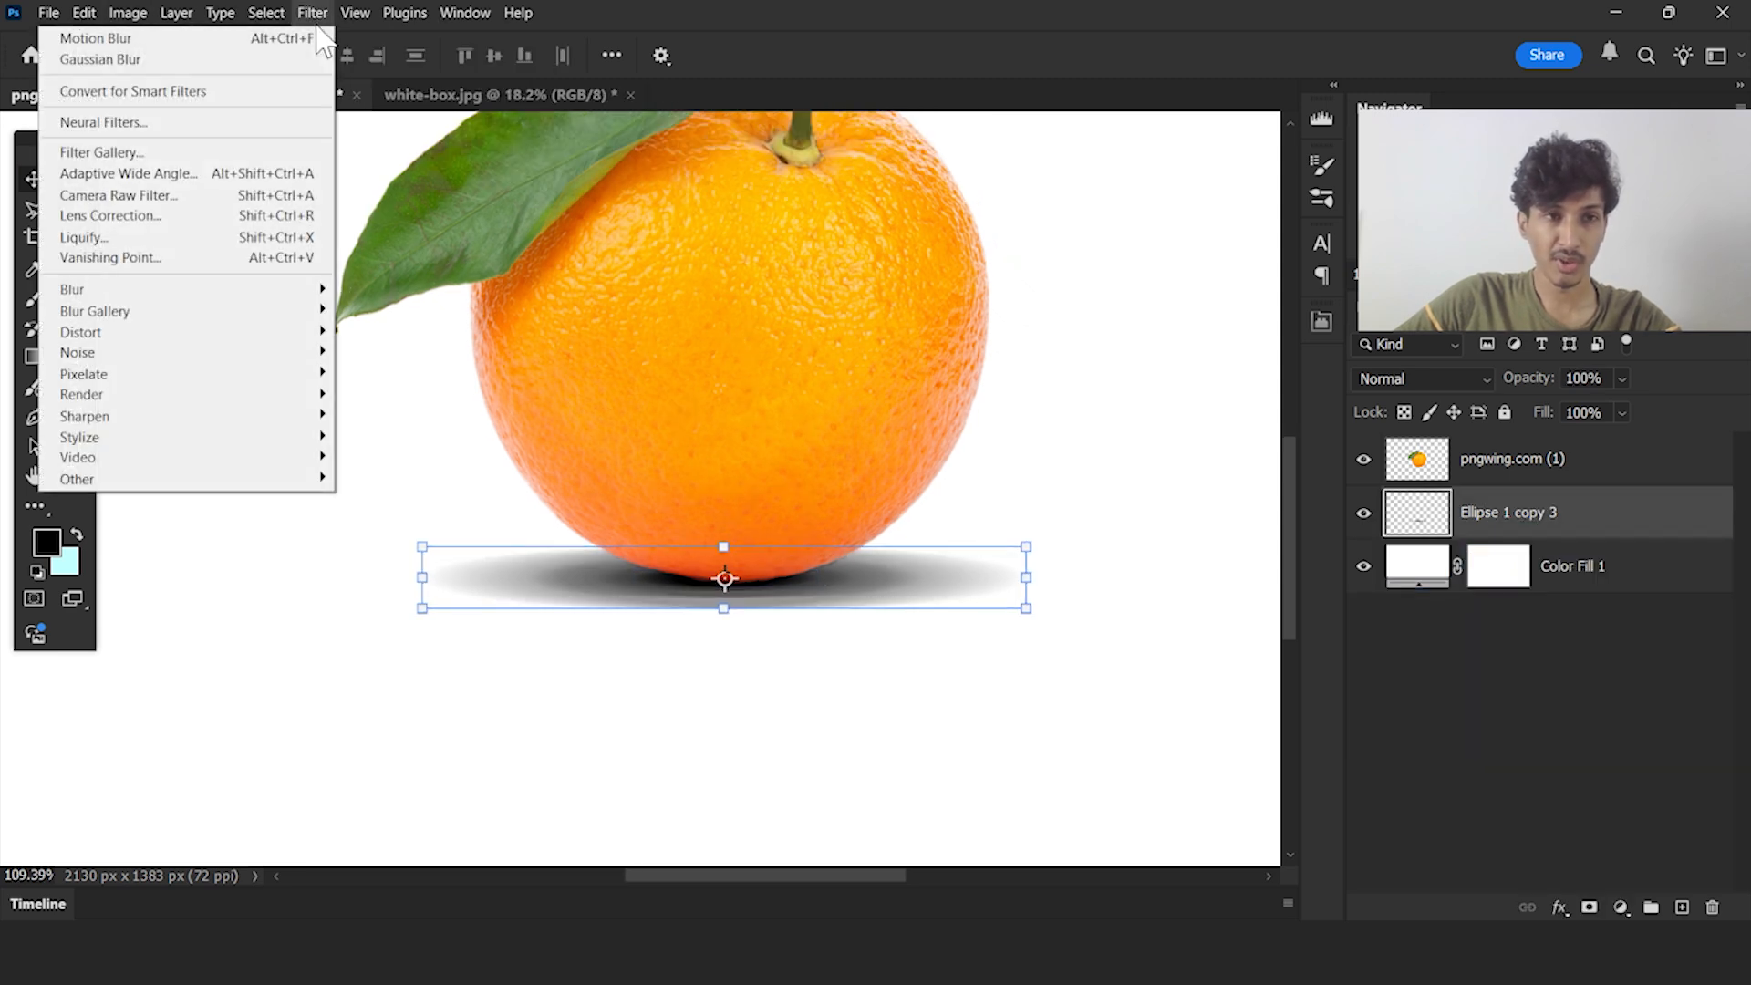
mouse_move(249, 292)
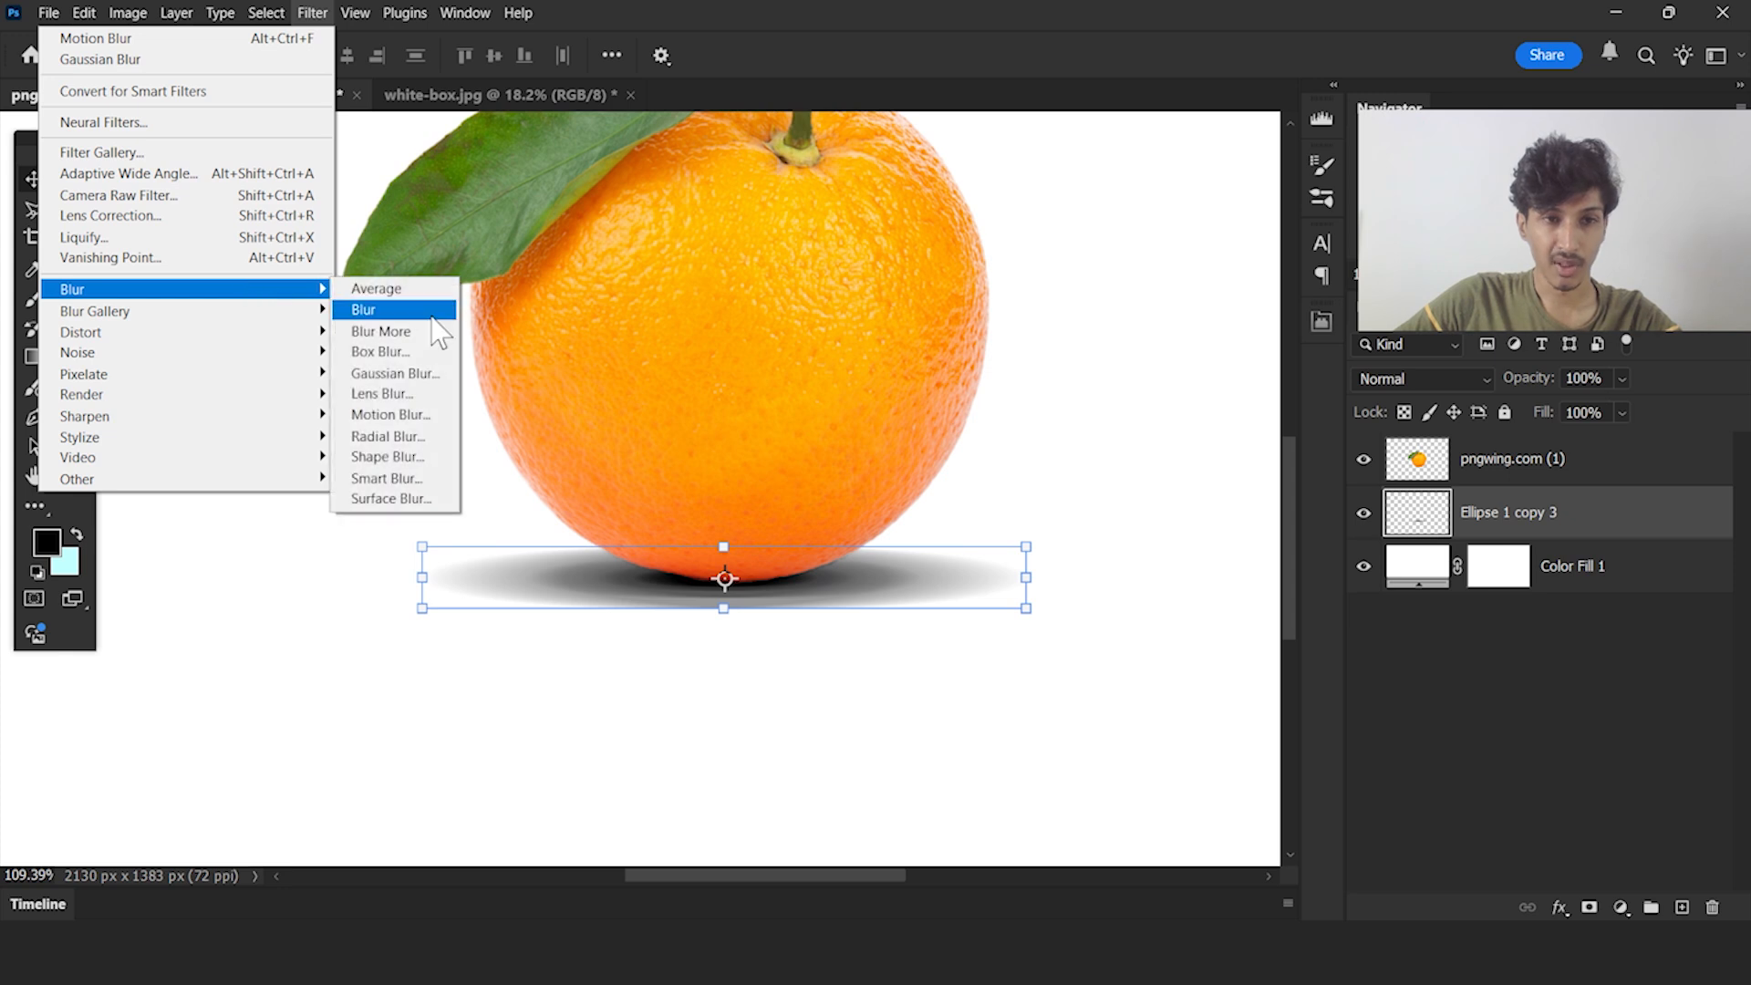
click(427, 377)
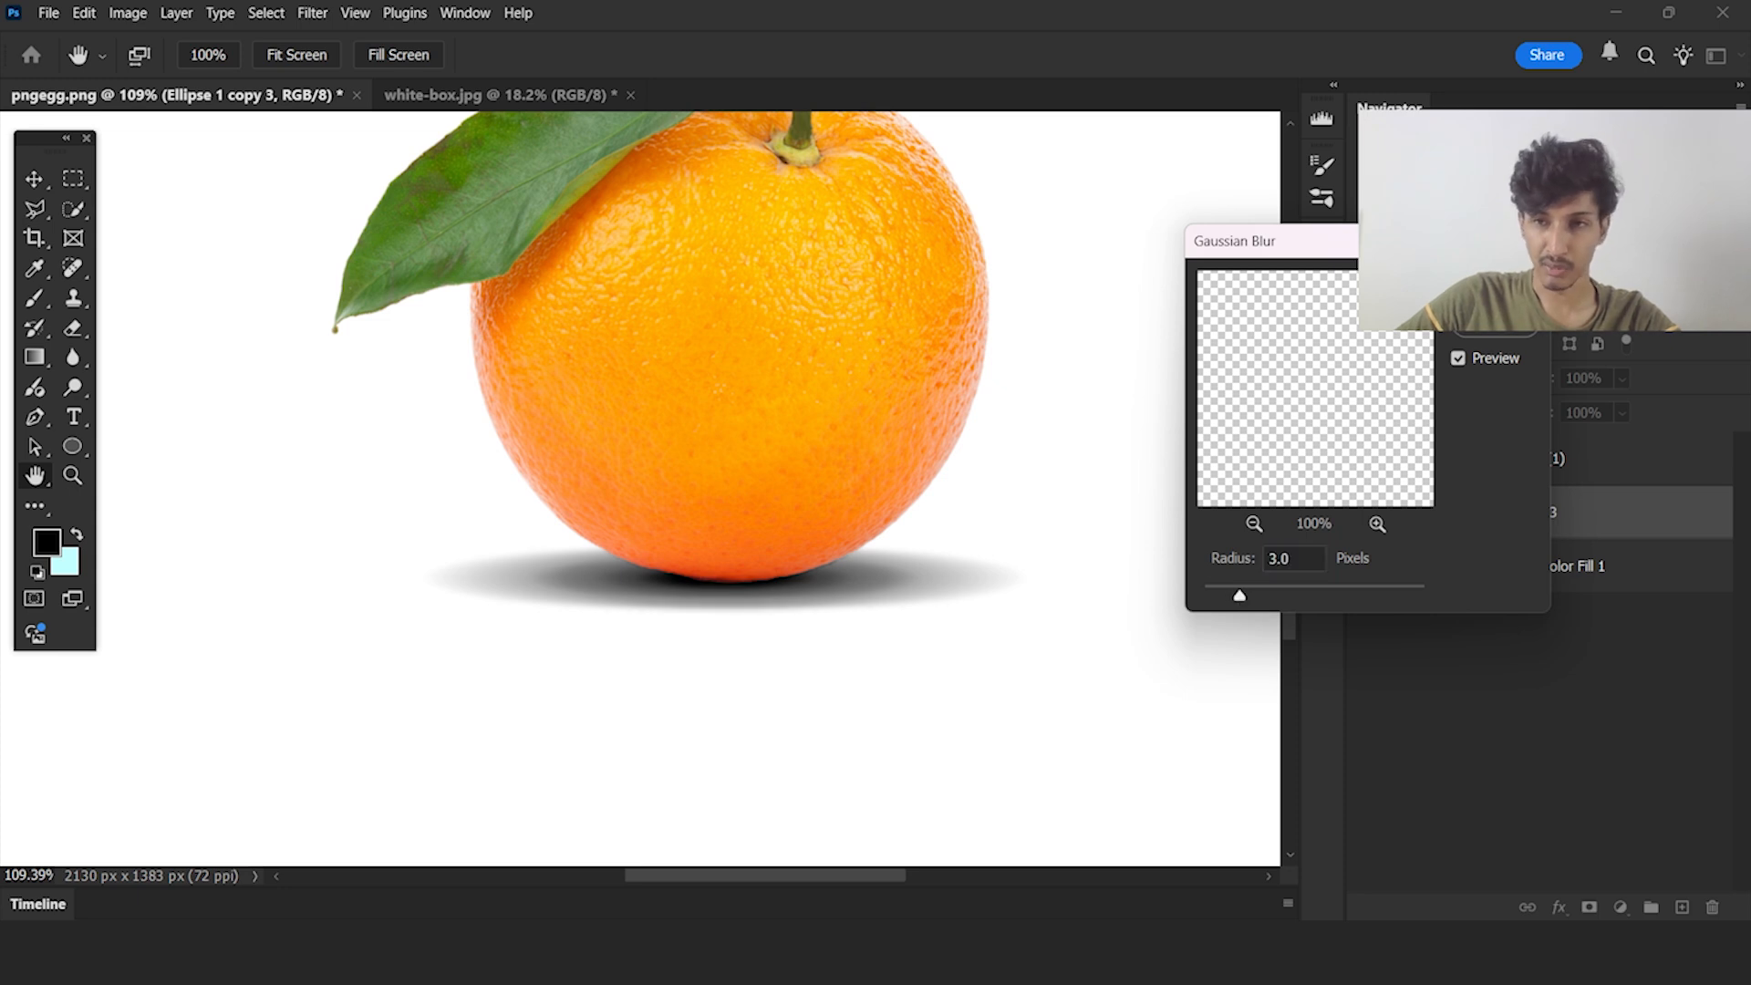
click(1496, 283)
click(1530, 671)
Lower the blurred shadow layer's opacity to 48%
scroll(653, 624, down, 6)
scroll(821, 608, down, 3)
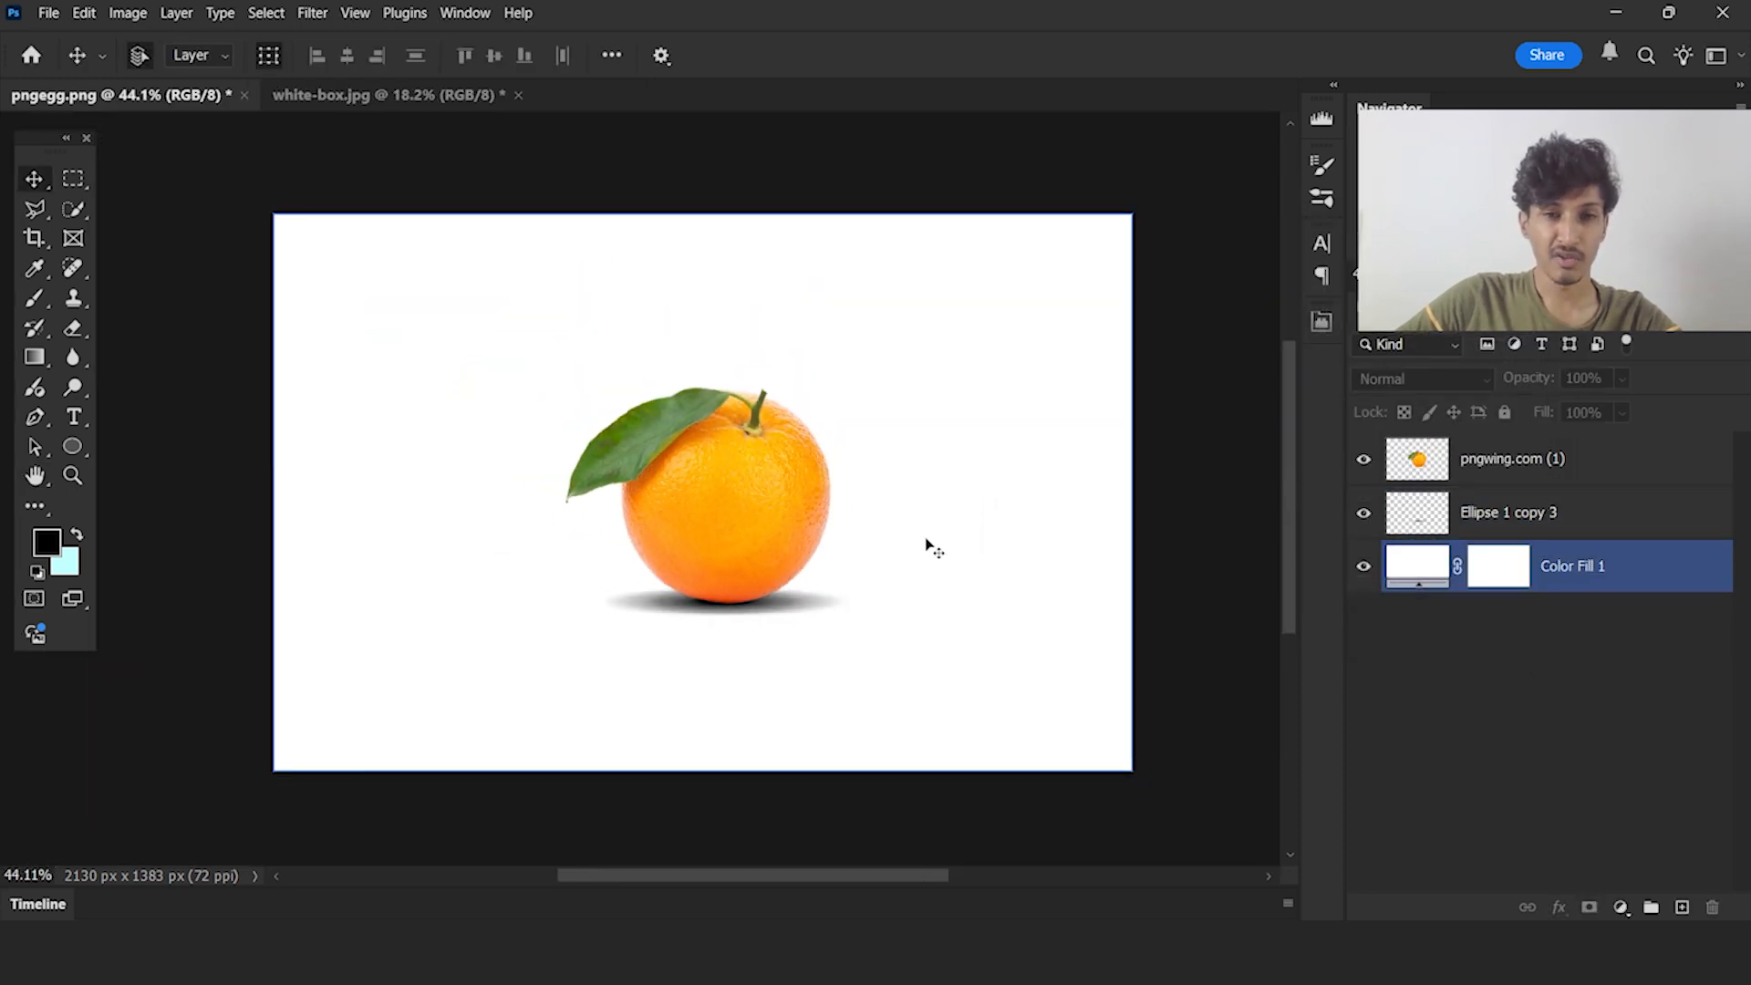
scroll(736, 686, up, 9)
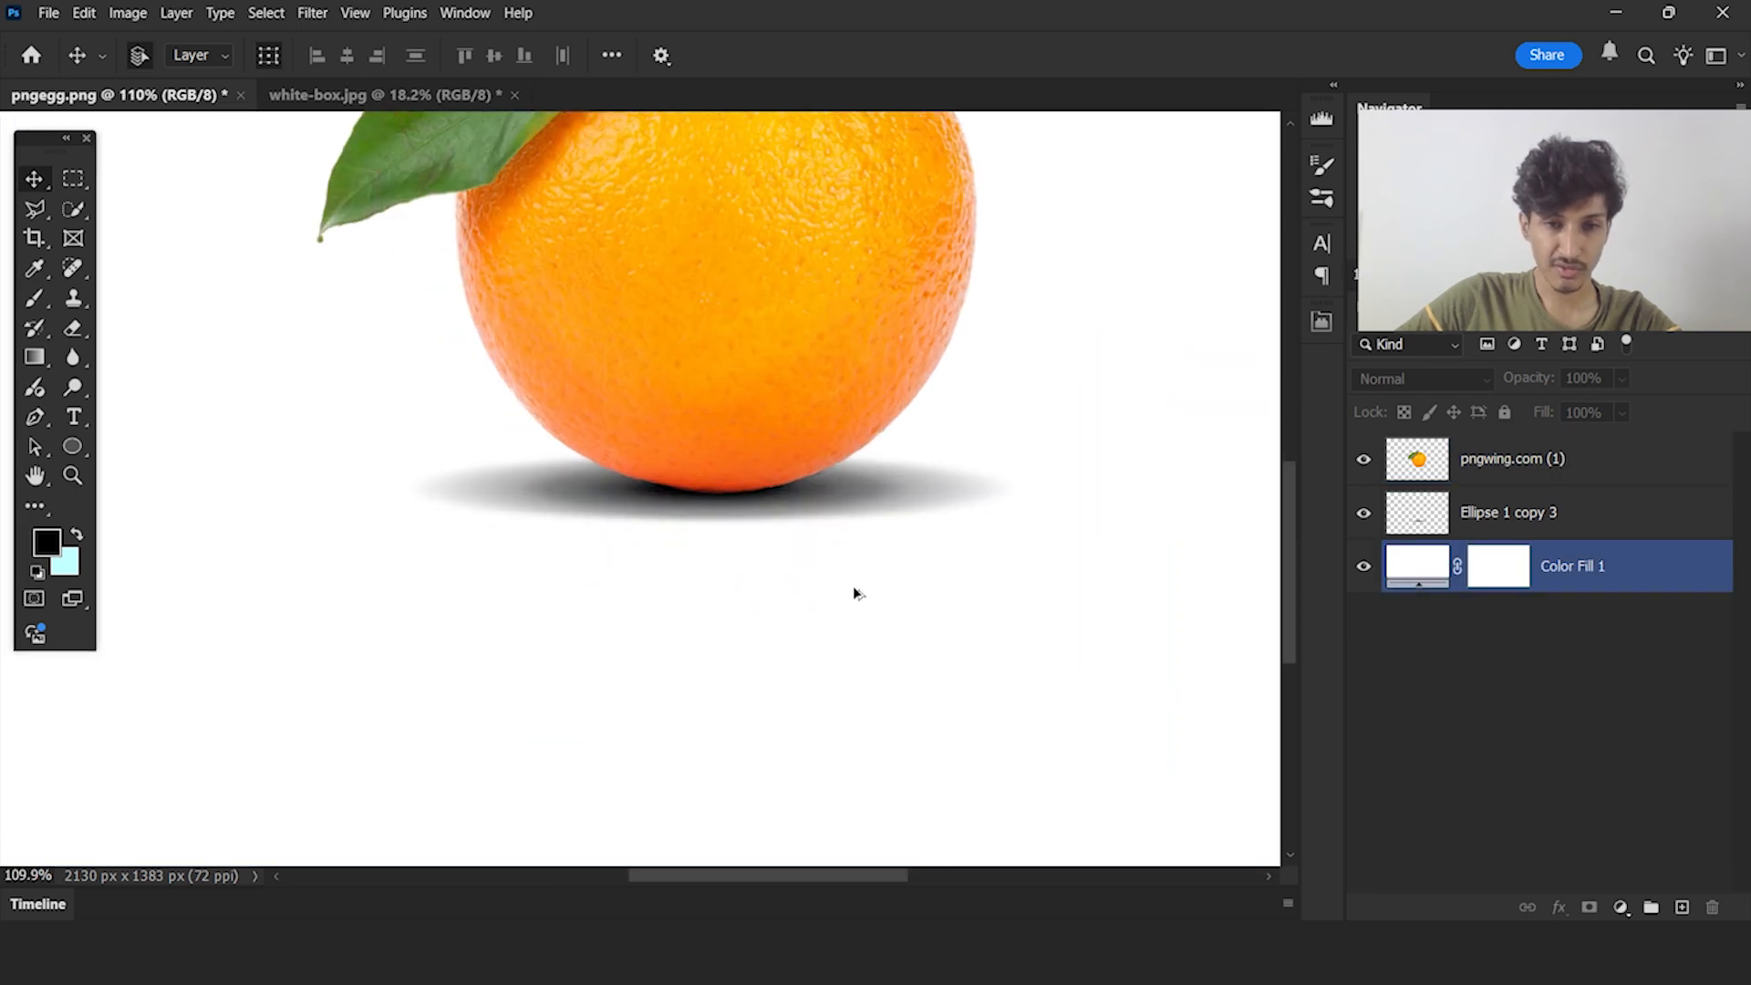
click(907, 501)
click(1547, 443)
click(1621, 377)
click(1583, 407)
drag(1581, 408, 1591, 407)
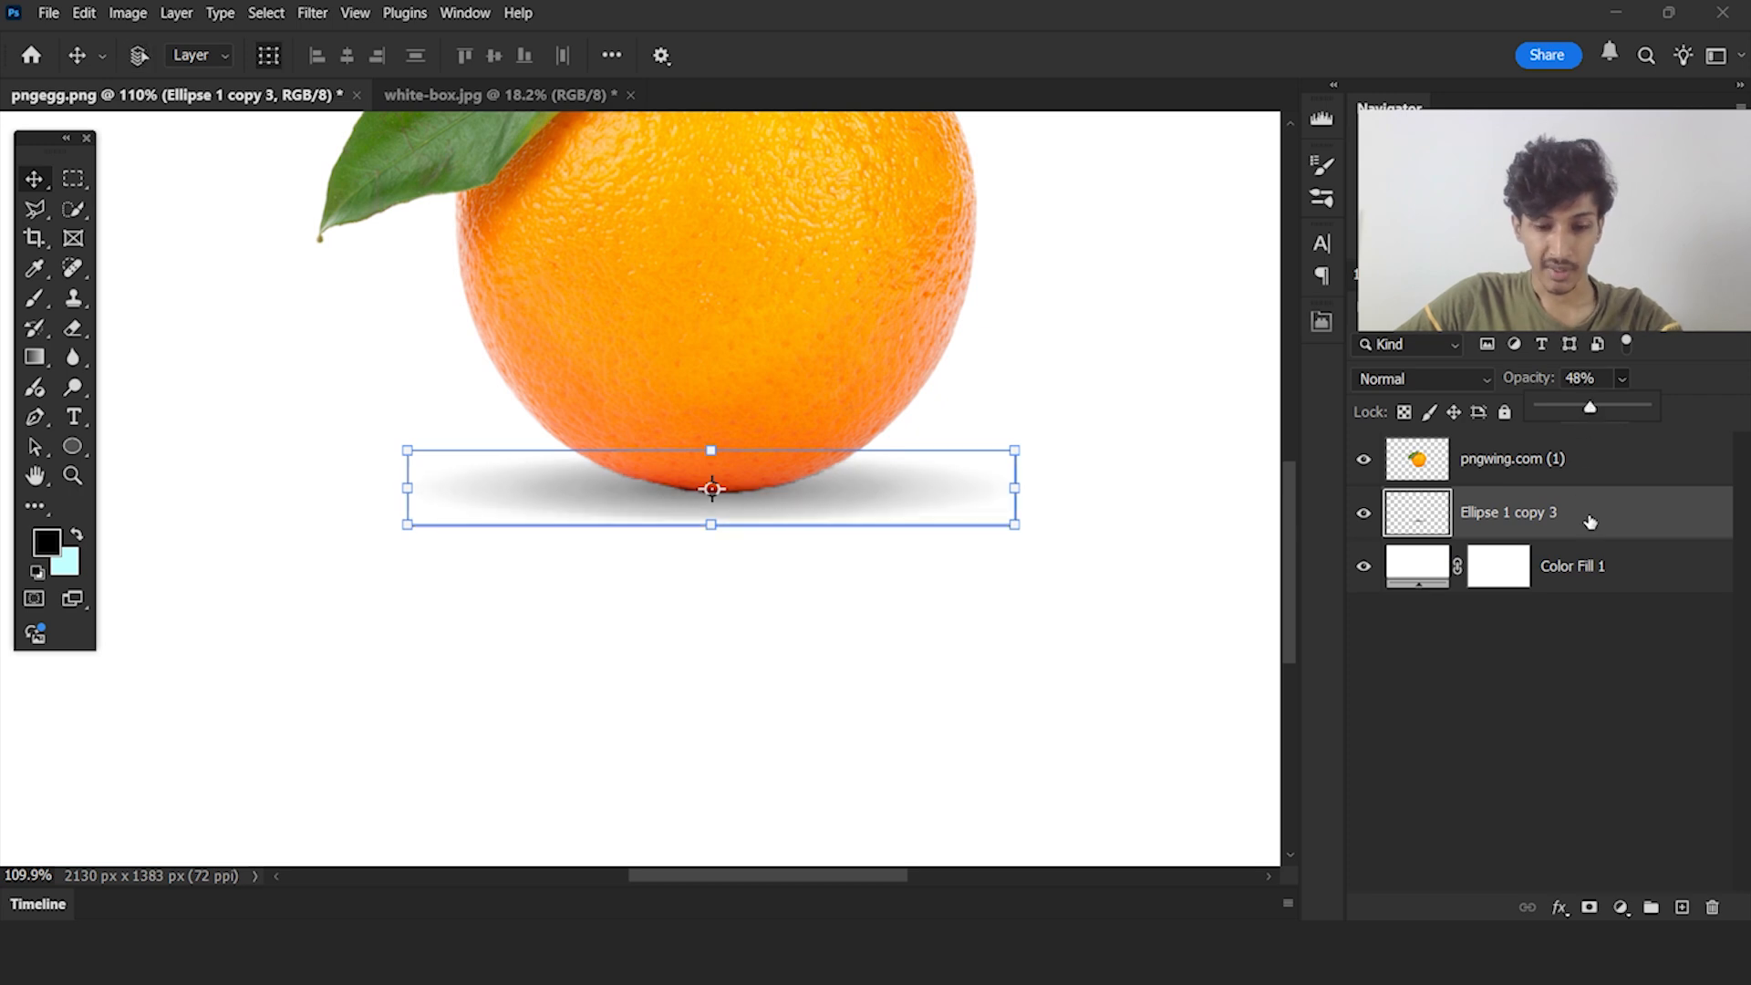
Scale a duplicate of the blurred shadow to 47.11% width and 46.42% height at the orange's base, and set its opacity to 100%
key(ctrl+j)
scroll(960, 500, up, 3)
drag(1027, 485, 832, 461)
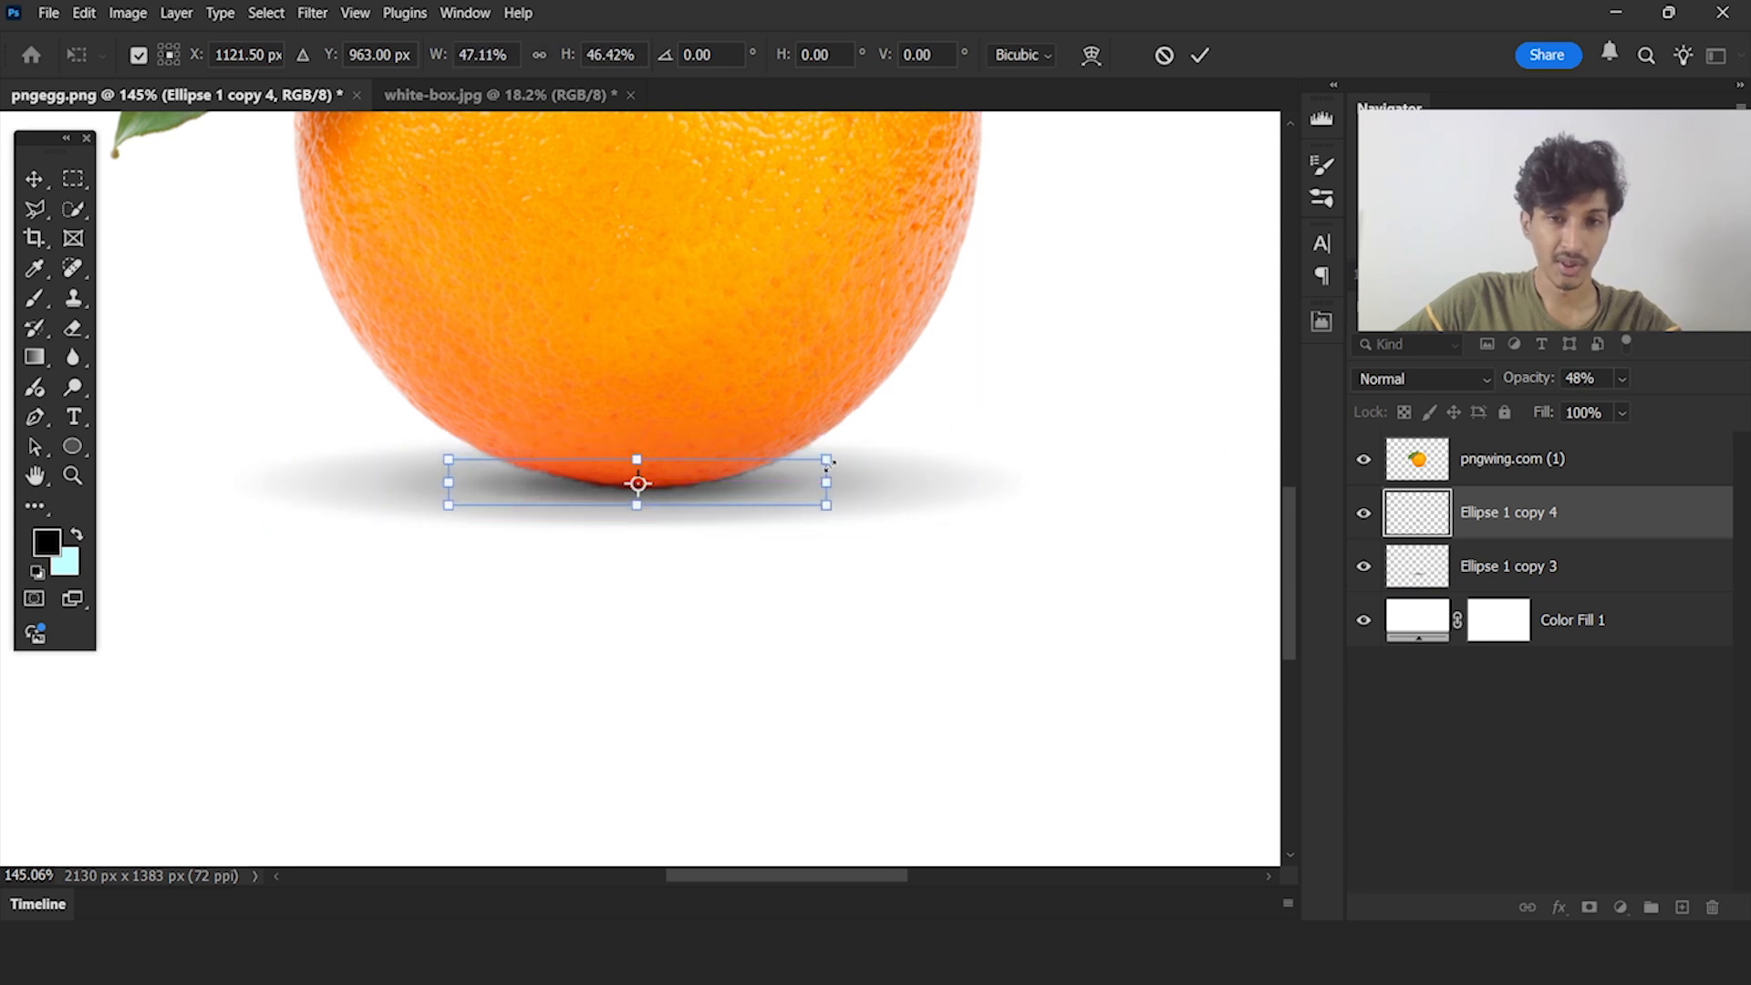
click(1200, 57)
drag(1681, 406, 1696, 411)
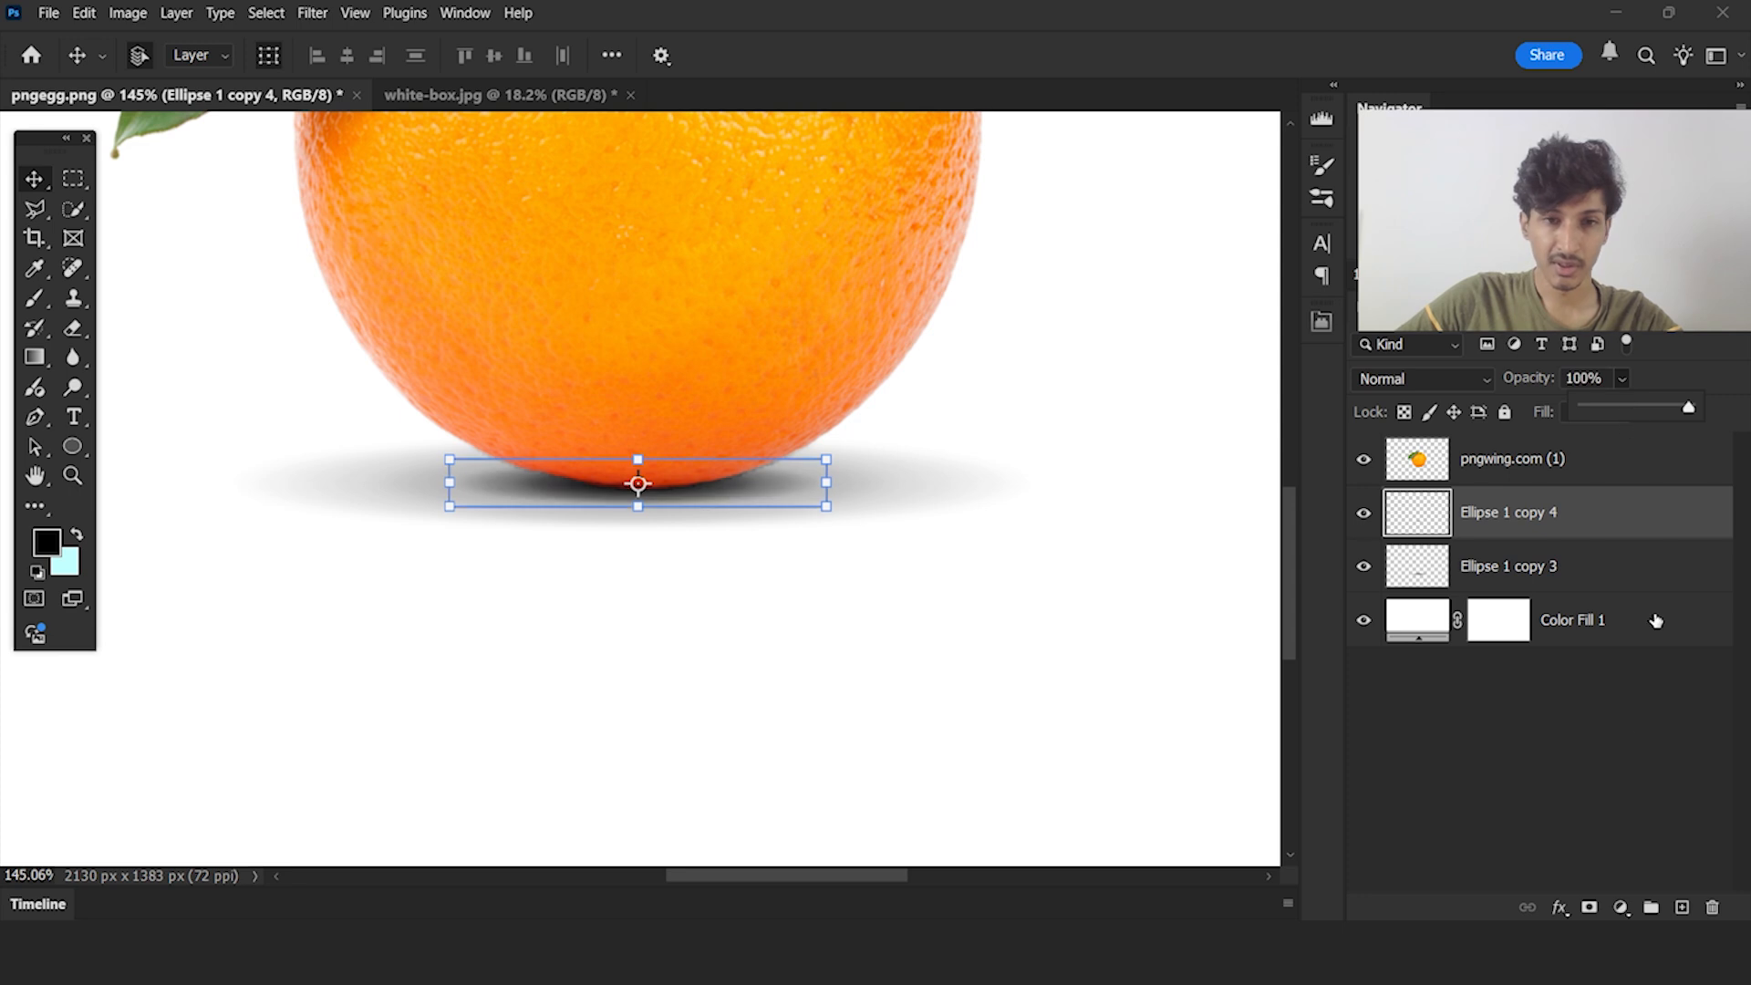
click(1521, 684)
Examine the two-layer shadow under the orange, both at full view and close to the contact area
scroll(857, 603, down, 9)
scroll(899, 535, down, 4)
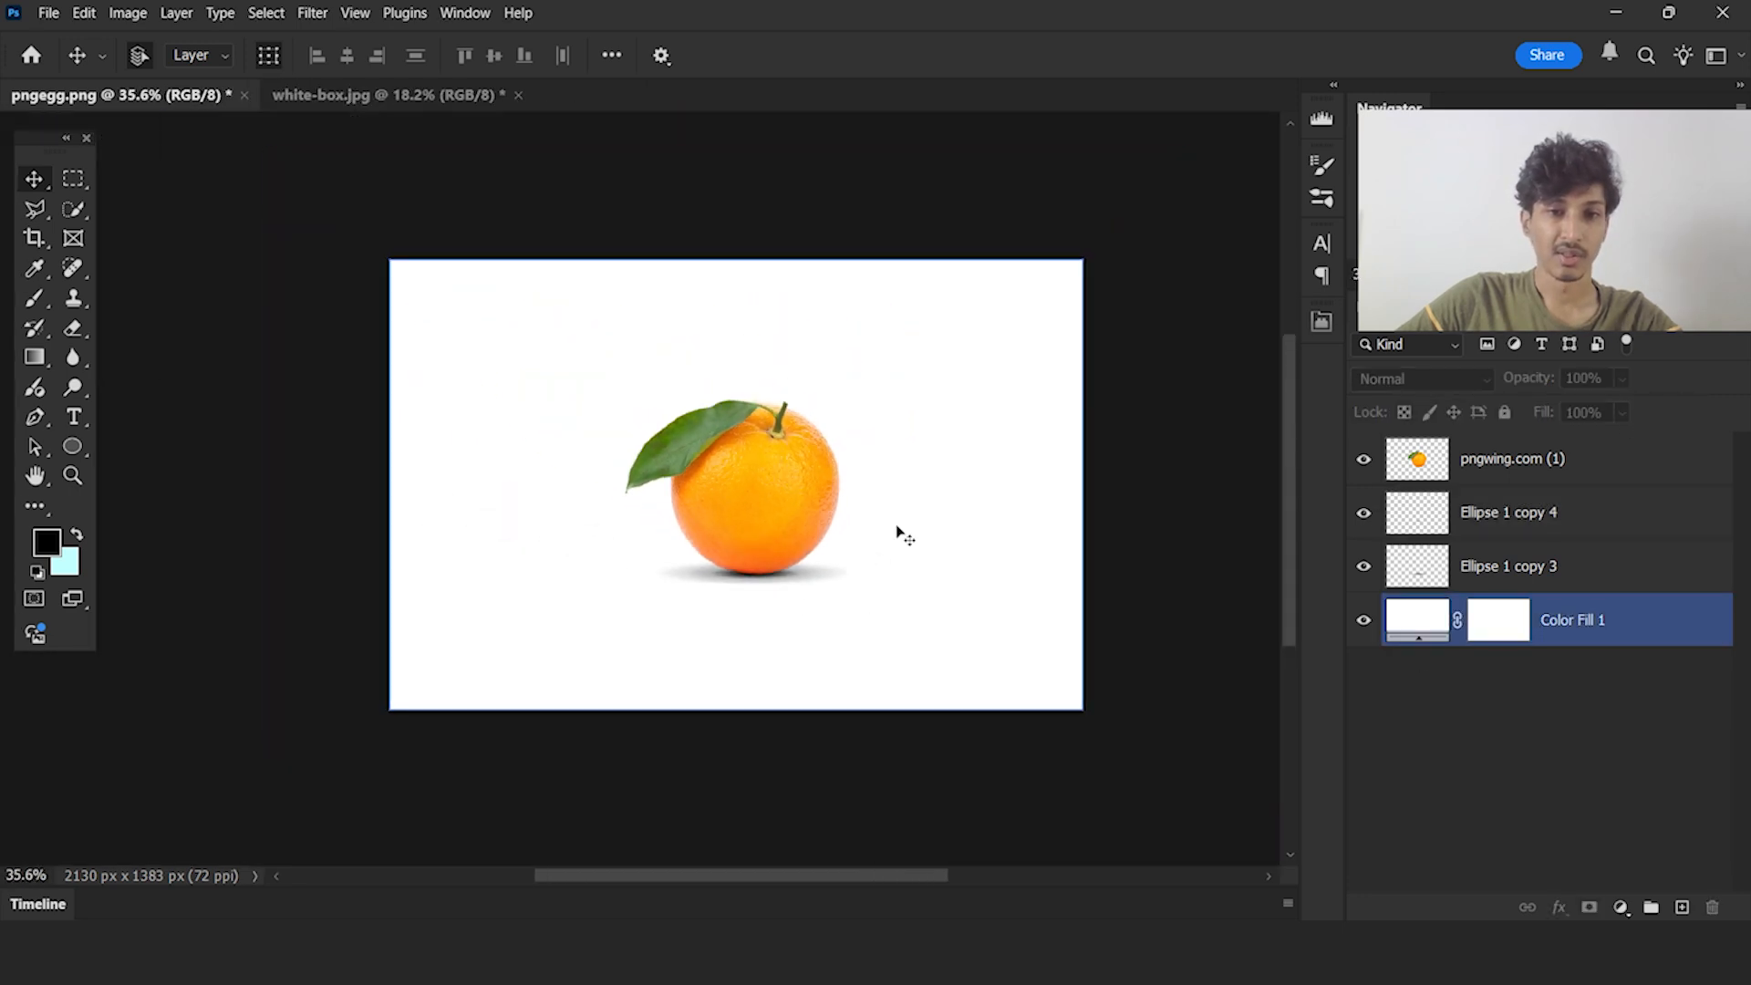
scroll(809, 598, up, 3)
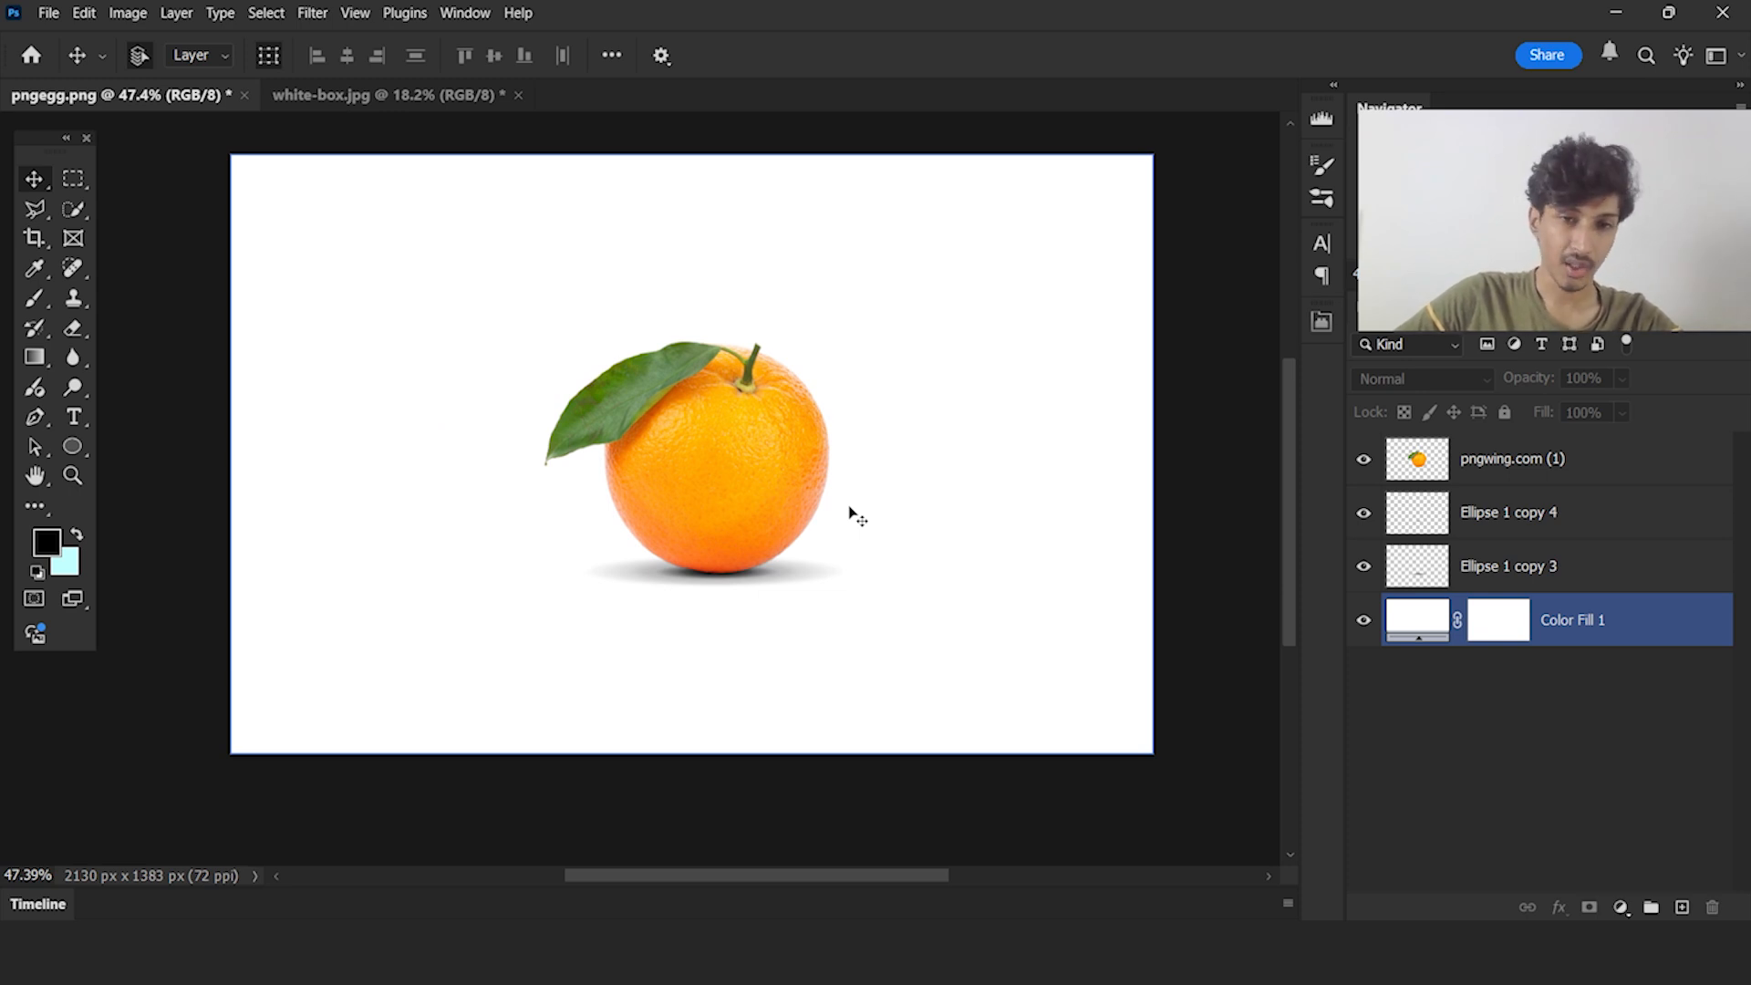
scroll(848, 508, up, 1)
scroll(942, 492, down, 2)
scroll(729, 646, up, 5)
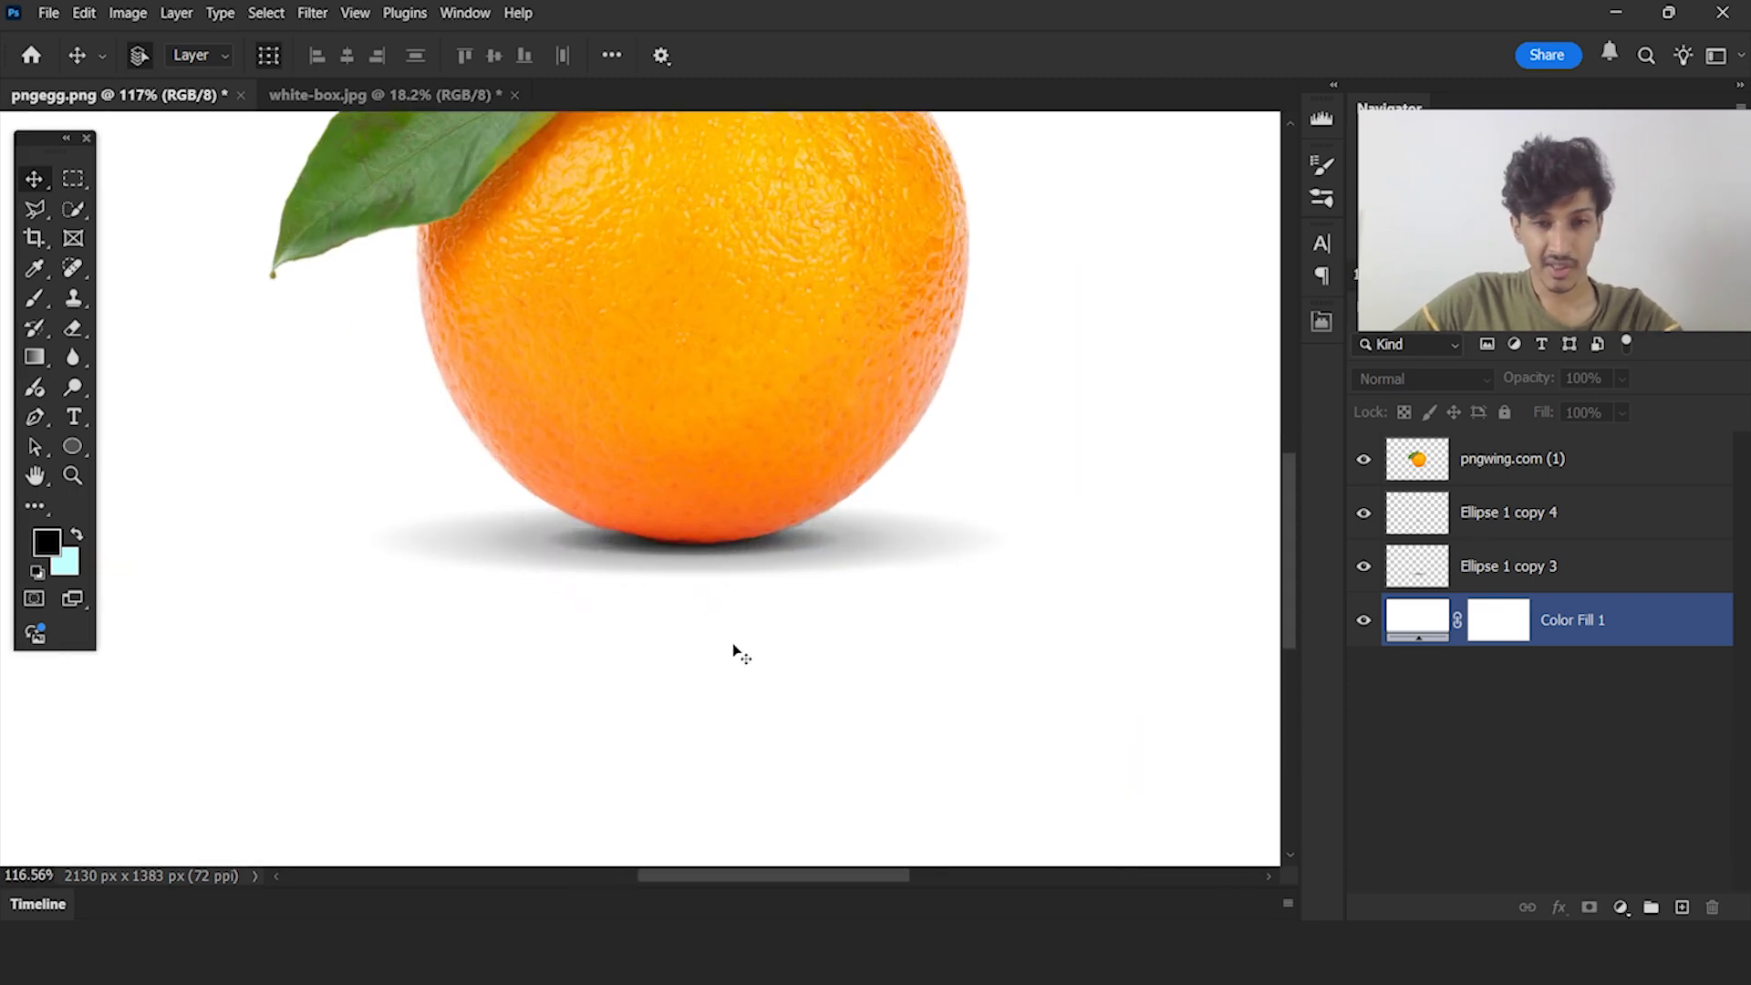
scroll(726, 560, up, 4)
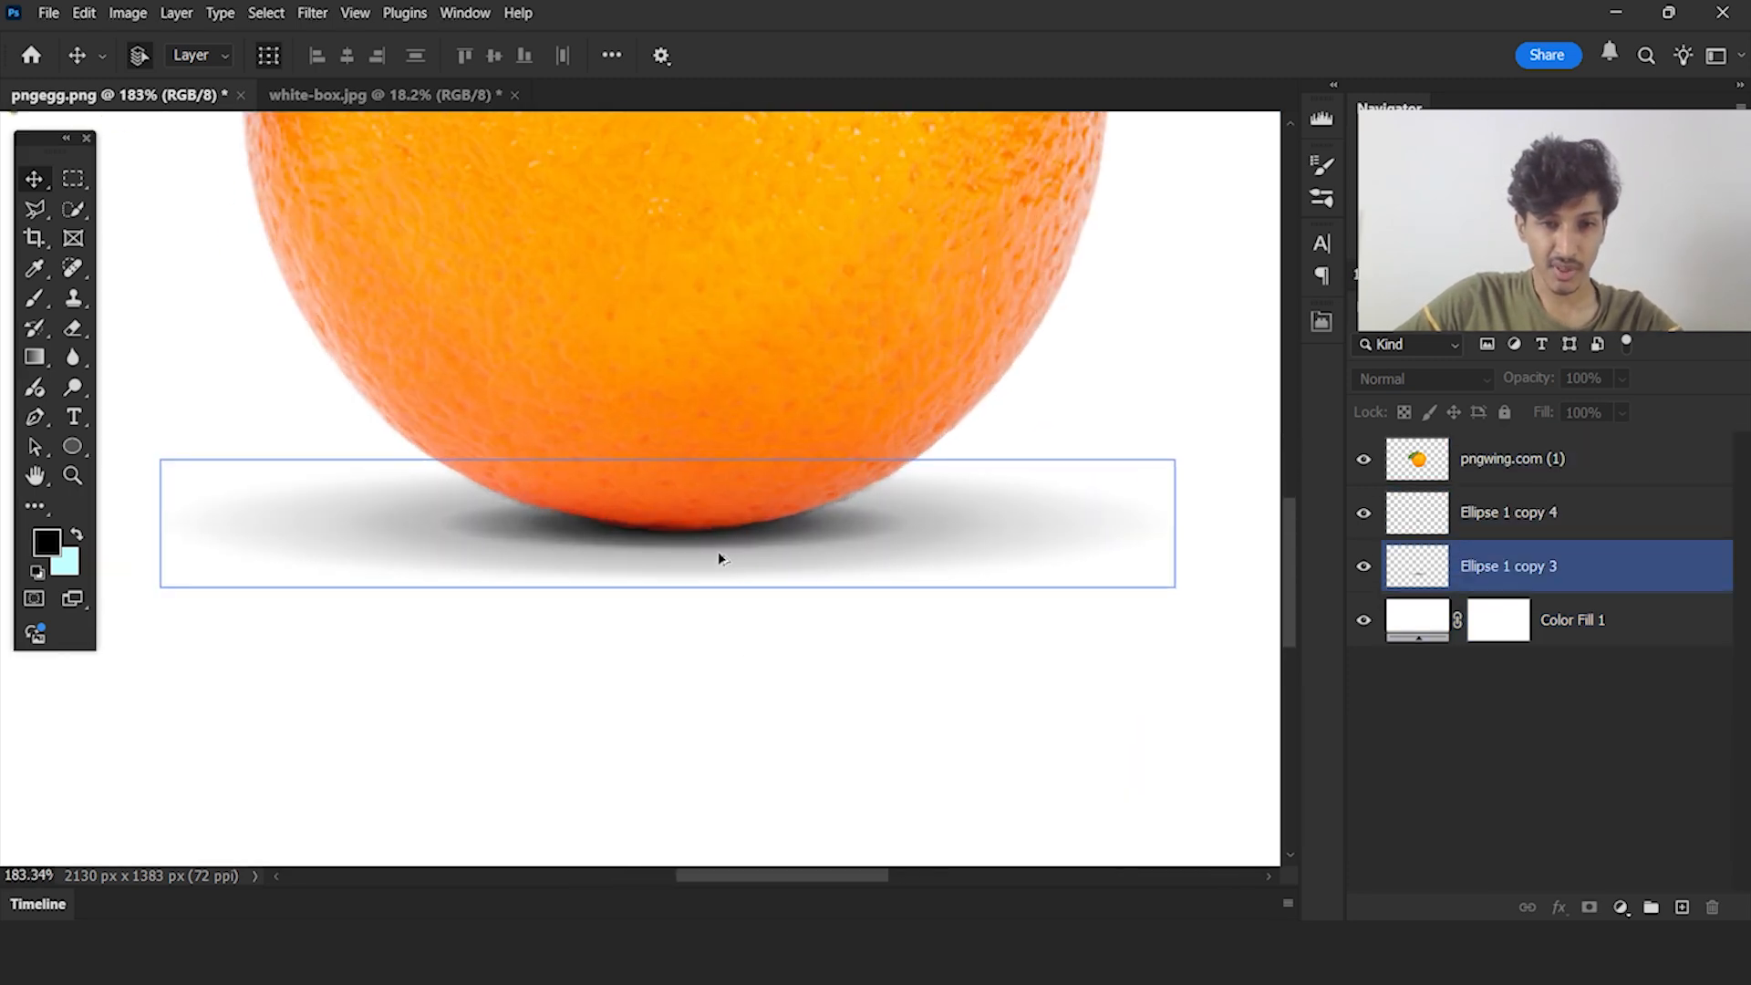
click(707, 543)
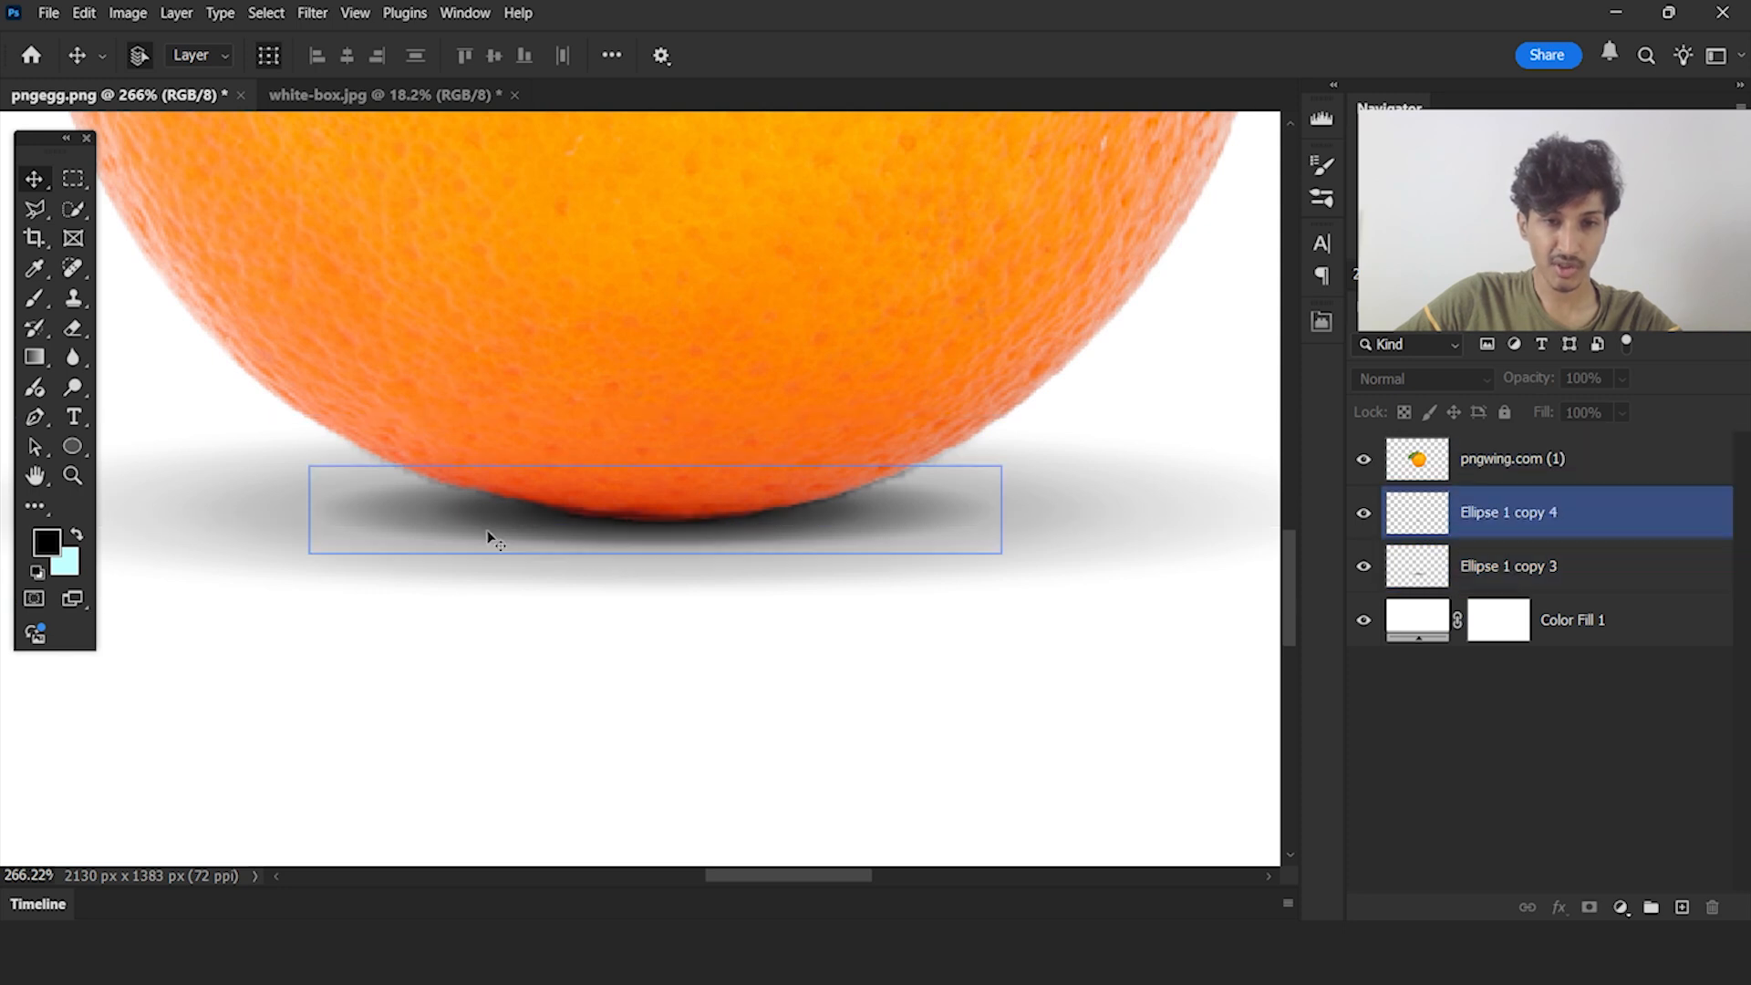
scroll(711, 547, down, 6)
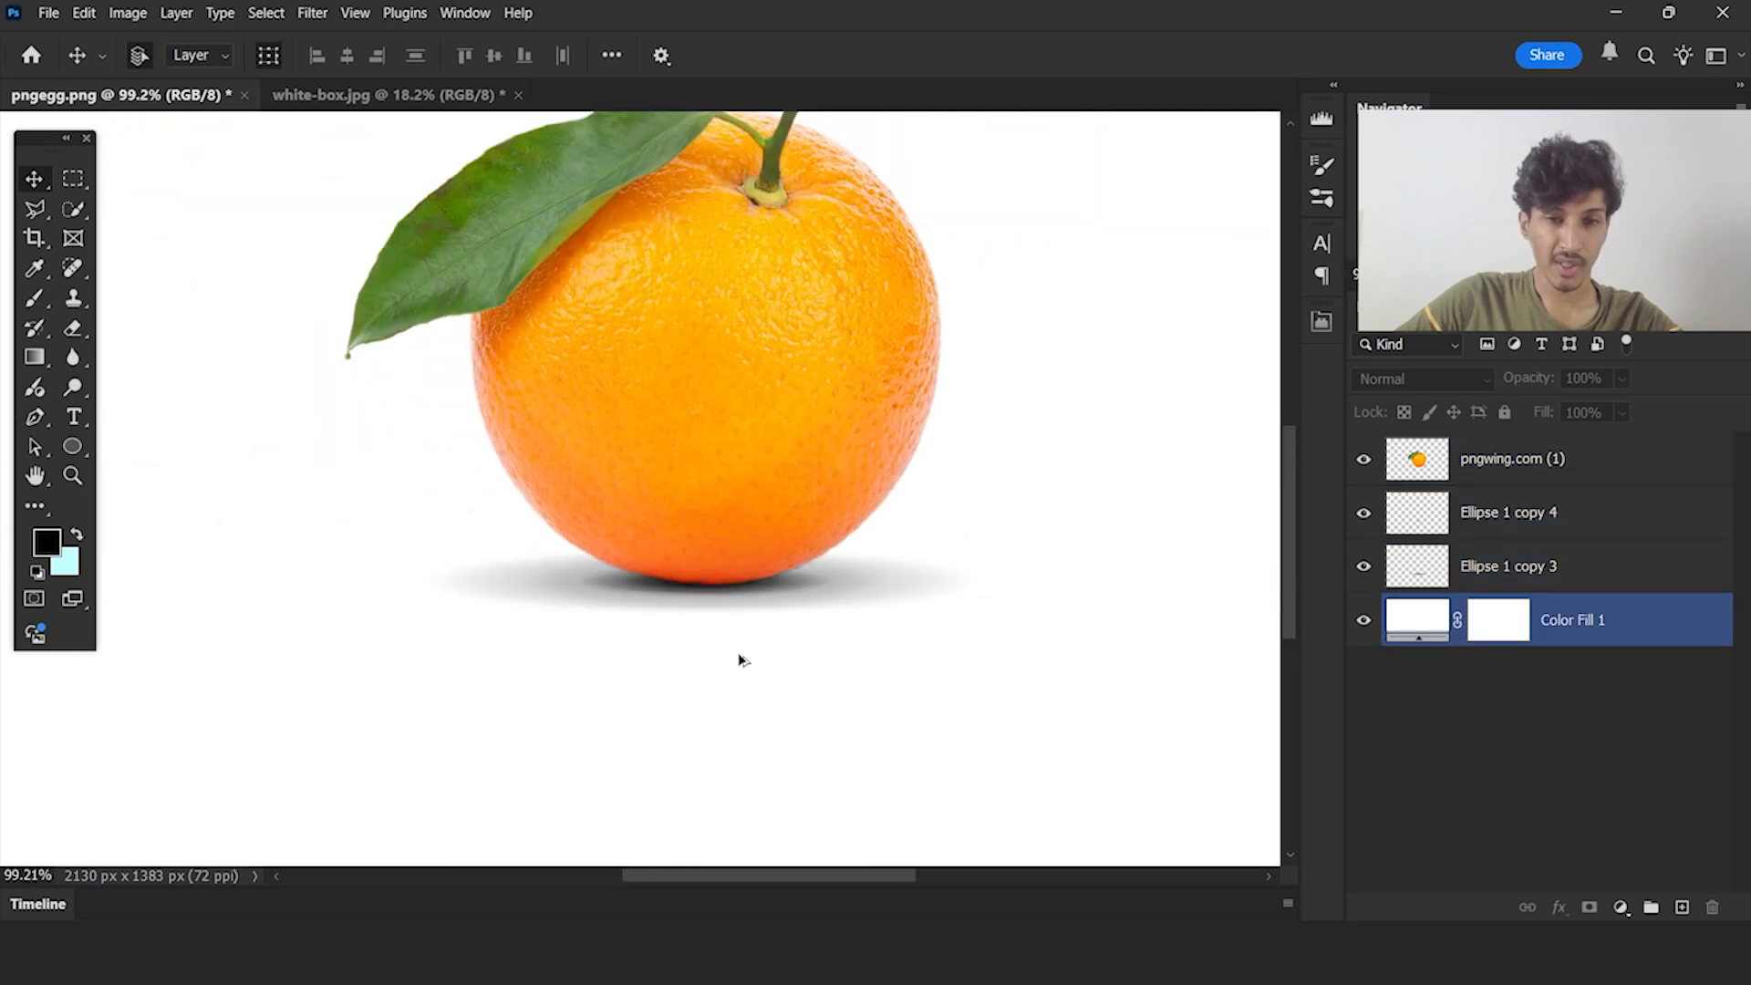
Review the box shadow in white-box.jpg and return to the full view of the orange in pngegg.png
click(384, 96)
scroll(985, 605, up, 2)
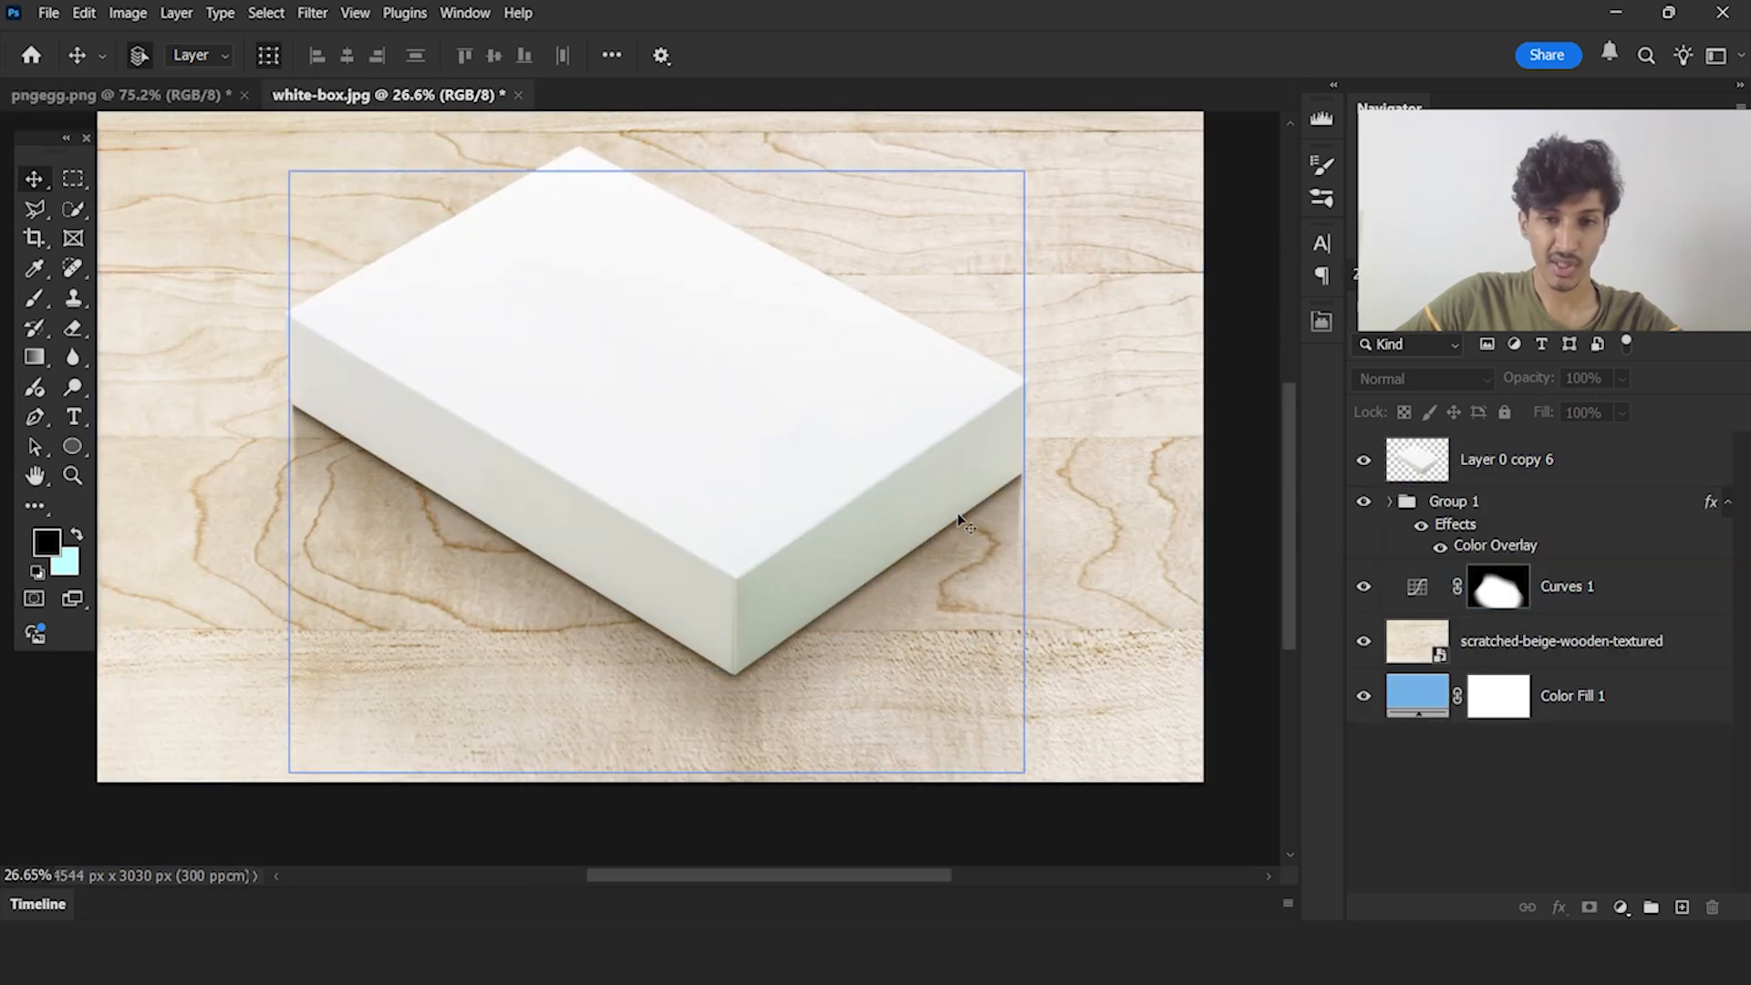
click(196, 94)
scroll(801, 606, down, 2)
click(1086, 625)
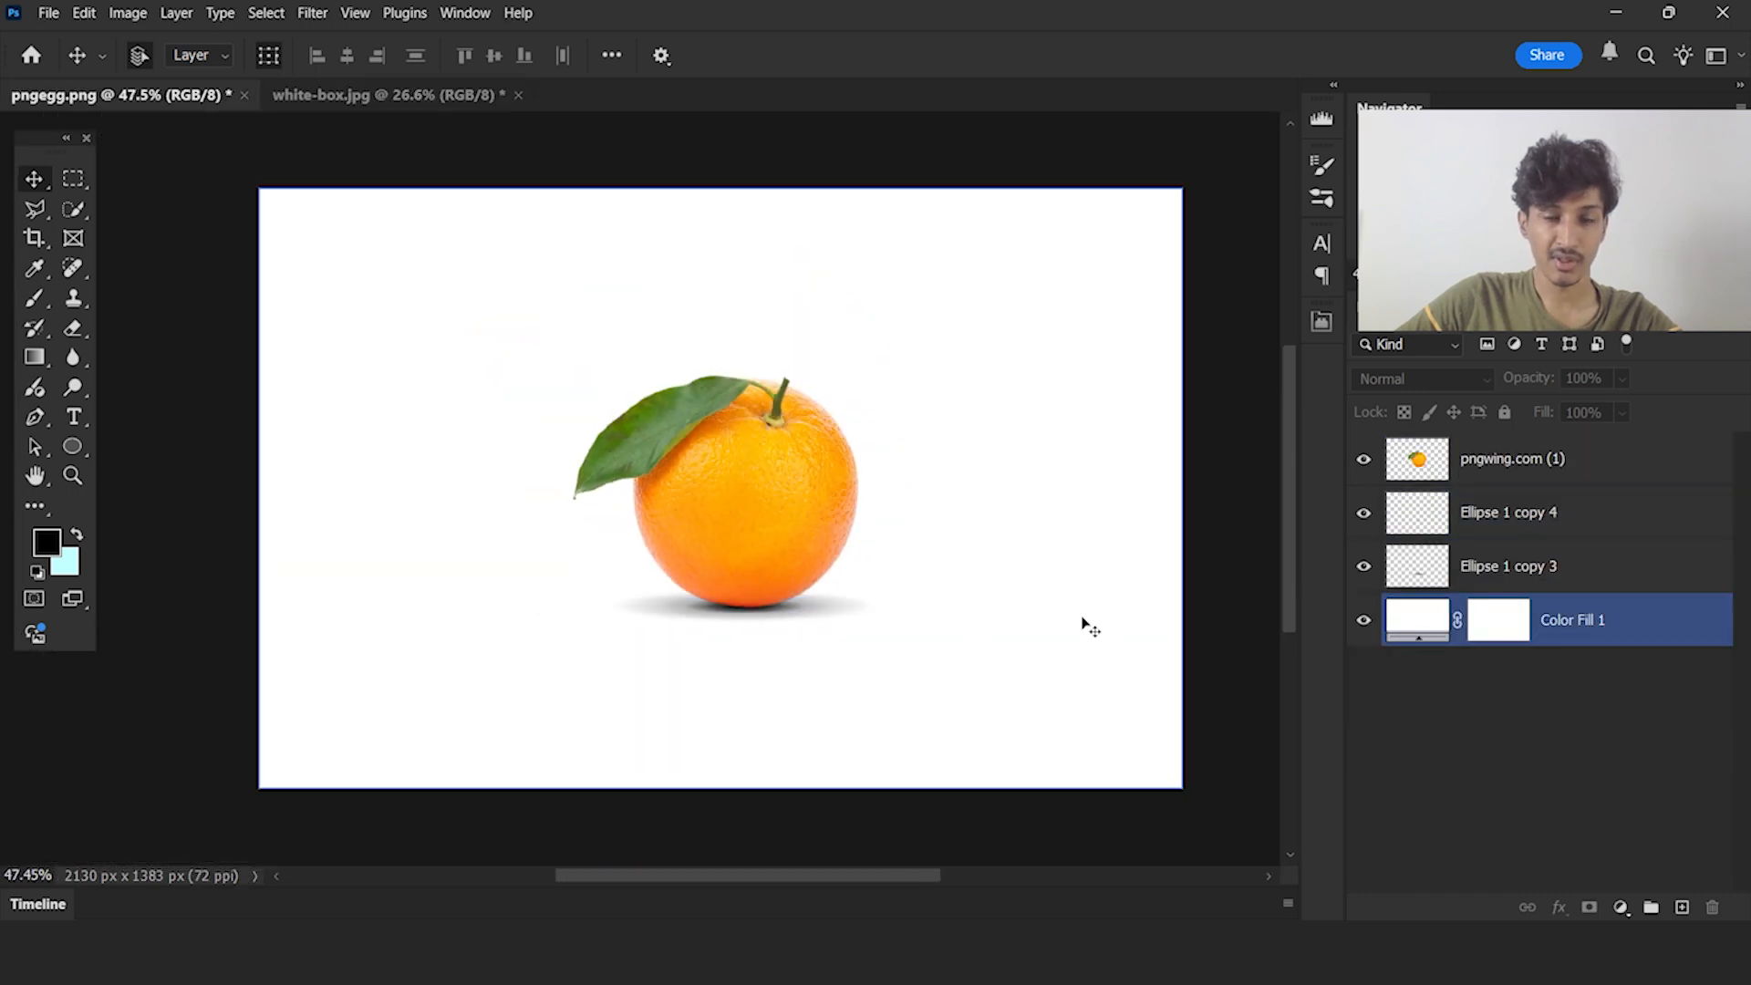